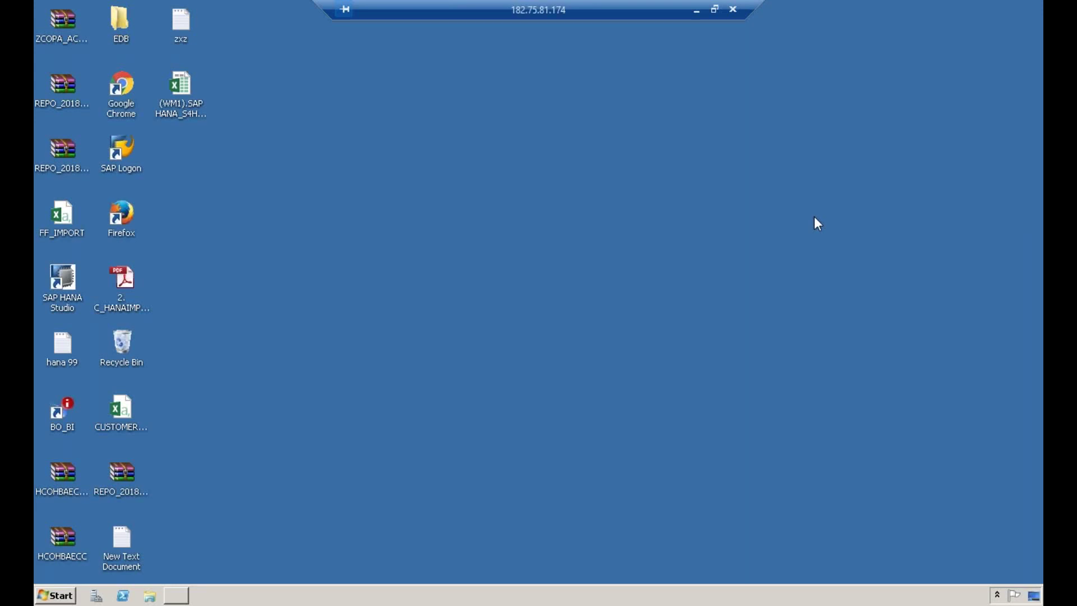
Launch Paint on the remote desktop.
click(62, 591)
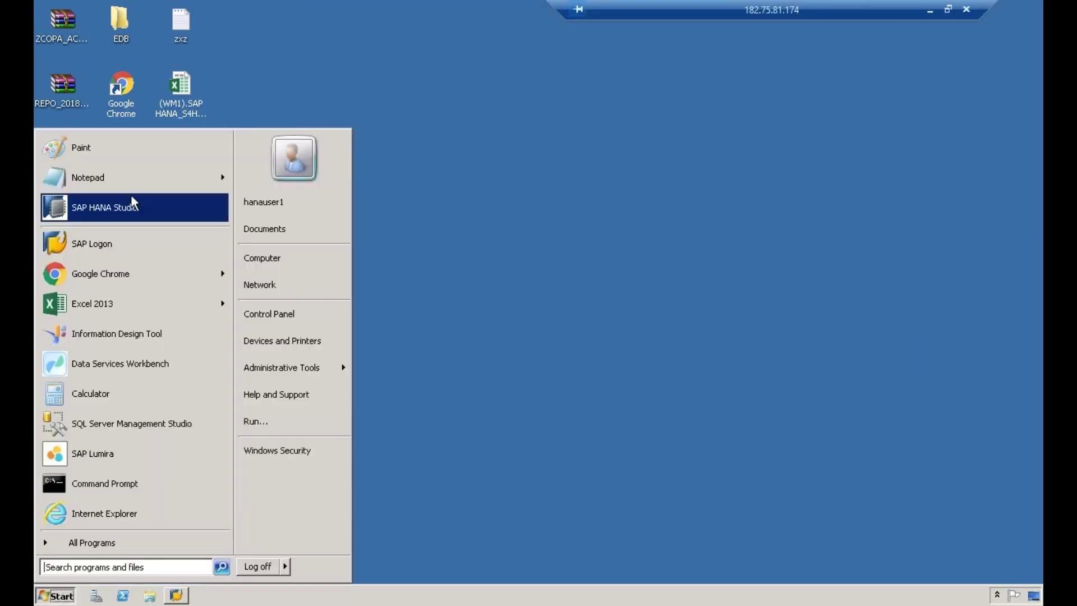
click(148, 147)
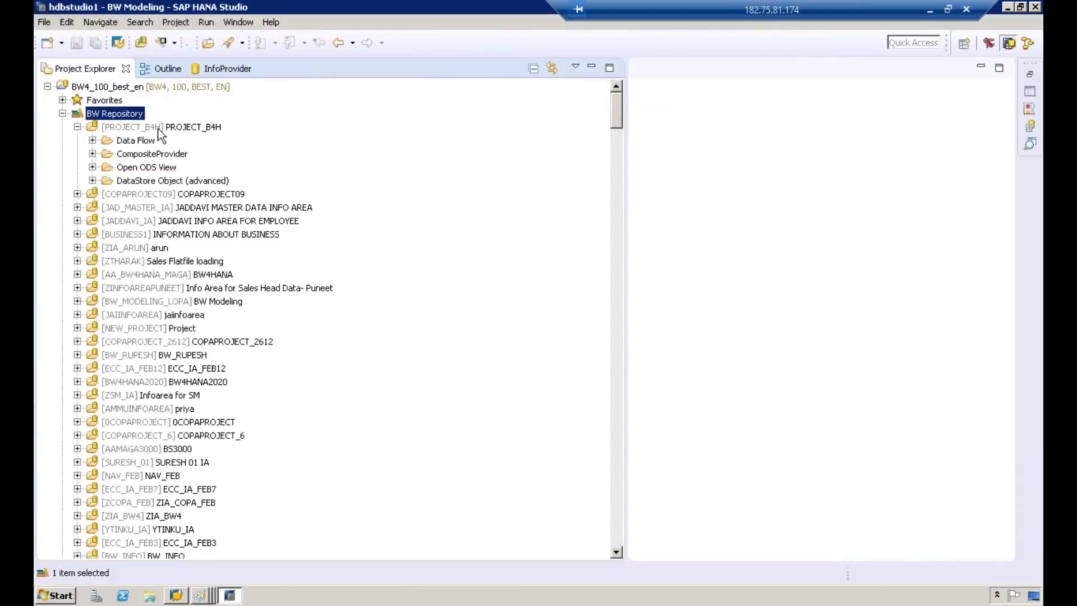
click(160, 128)
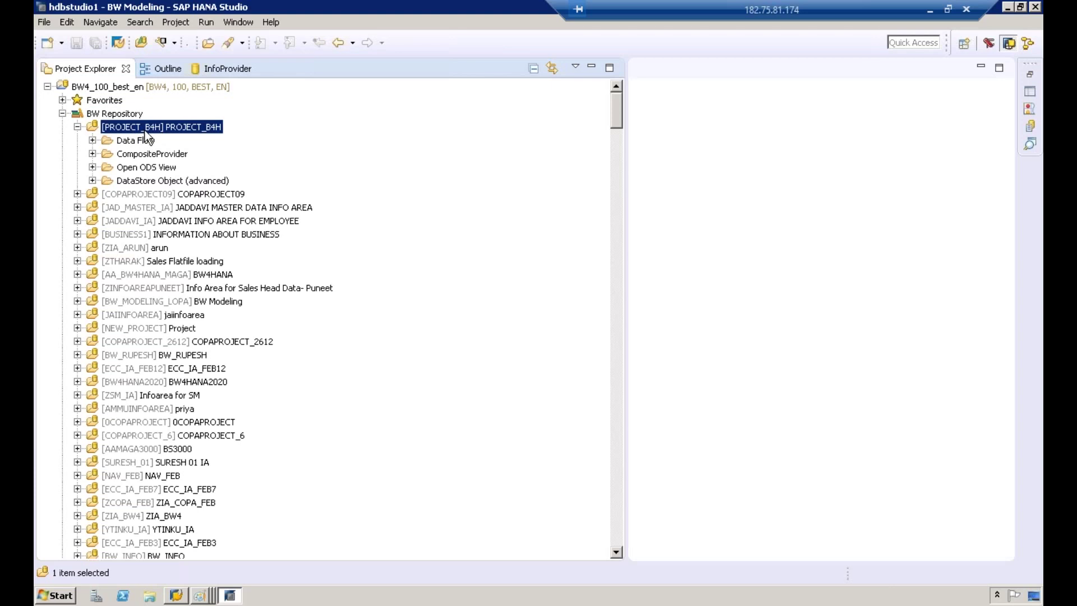
right_click(147, 136)
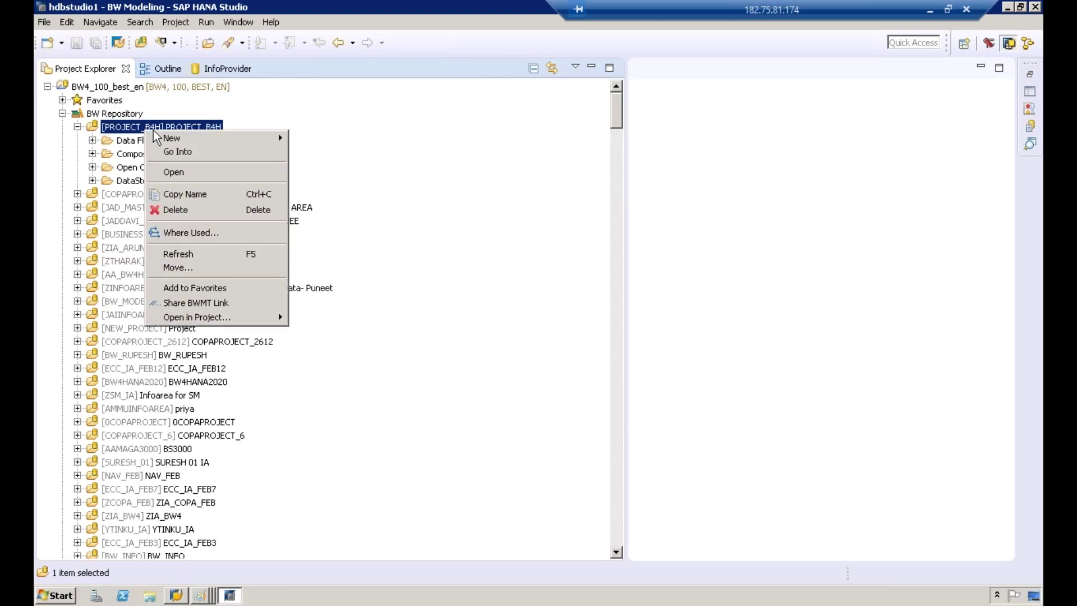
mouse_move(224, 139)
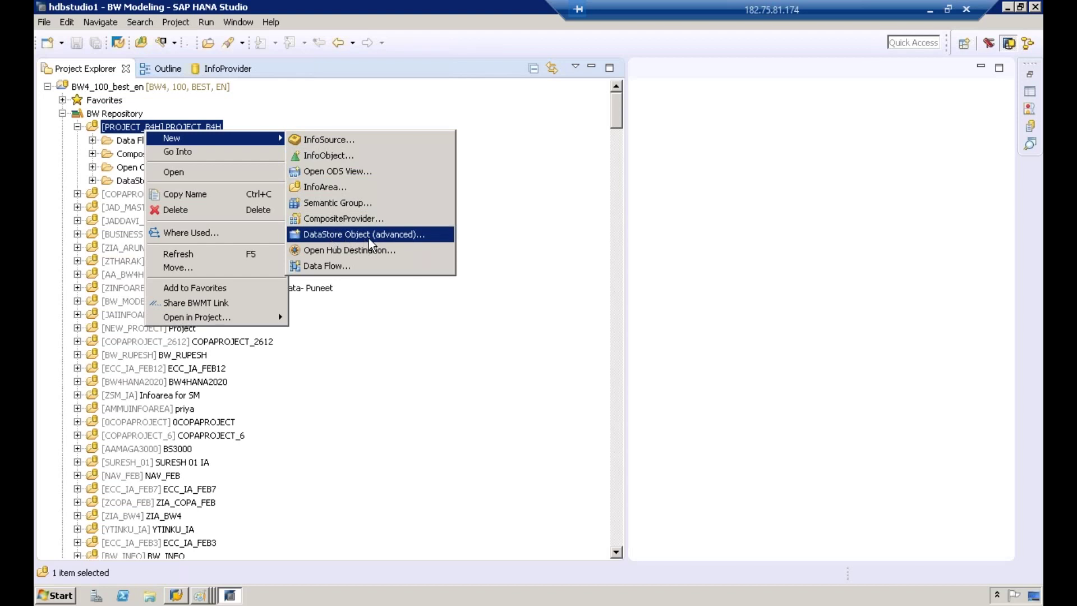
click(67, 111)
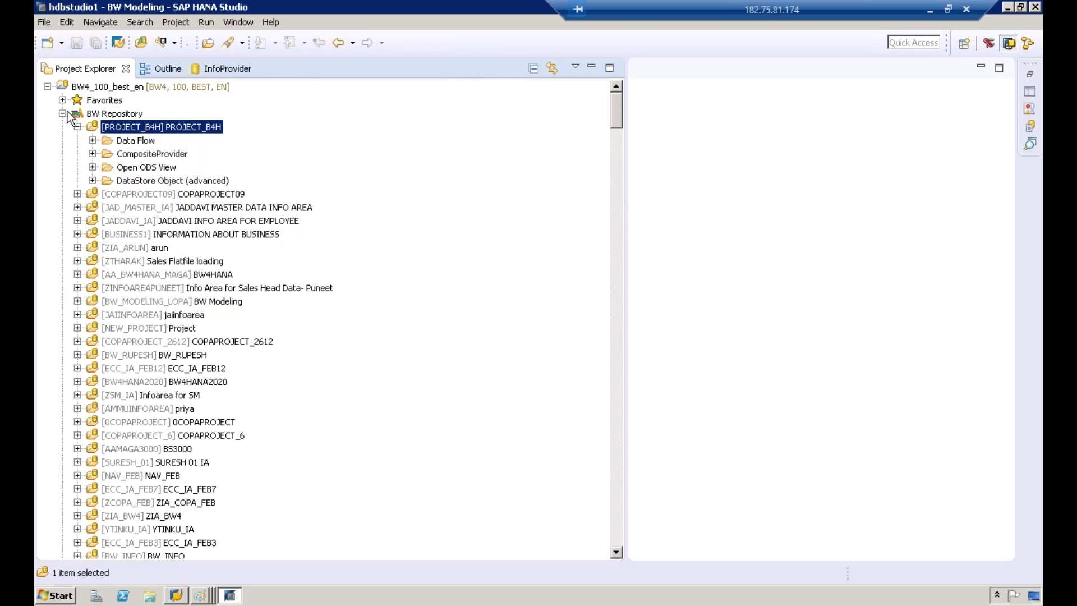
click(63, 114)
click(63, 114)
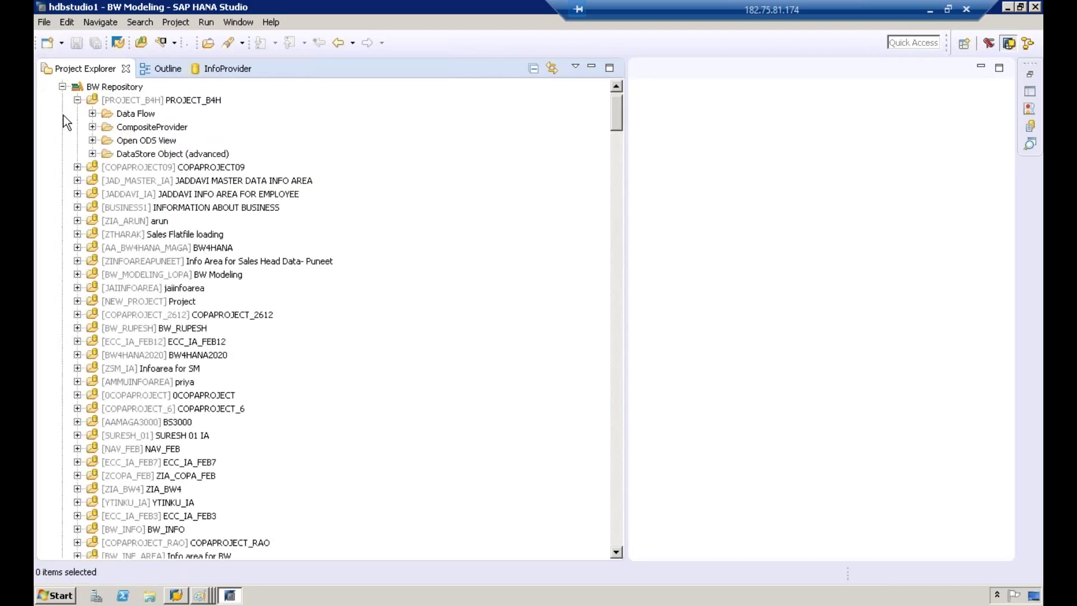
Start creating a DataStore Object (advanced) in the InfoArea PROJECT_B4H.
click(112, 88)
click(119, 103)
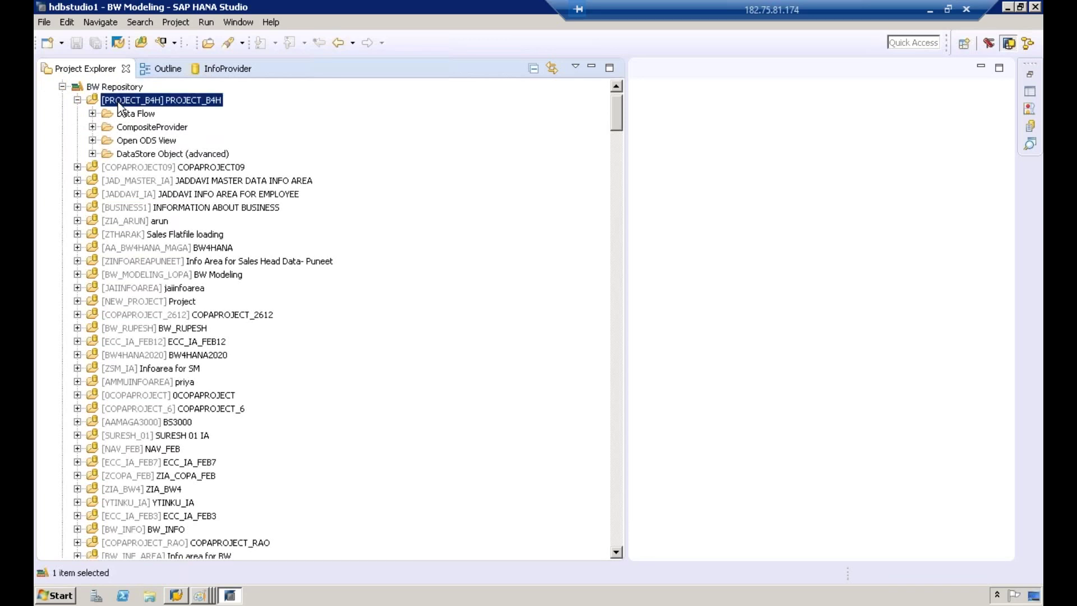
right_click(119, 103)
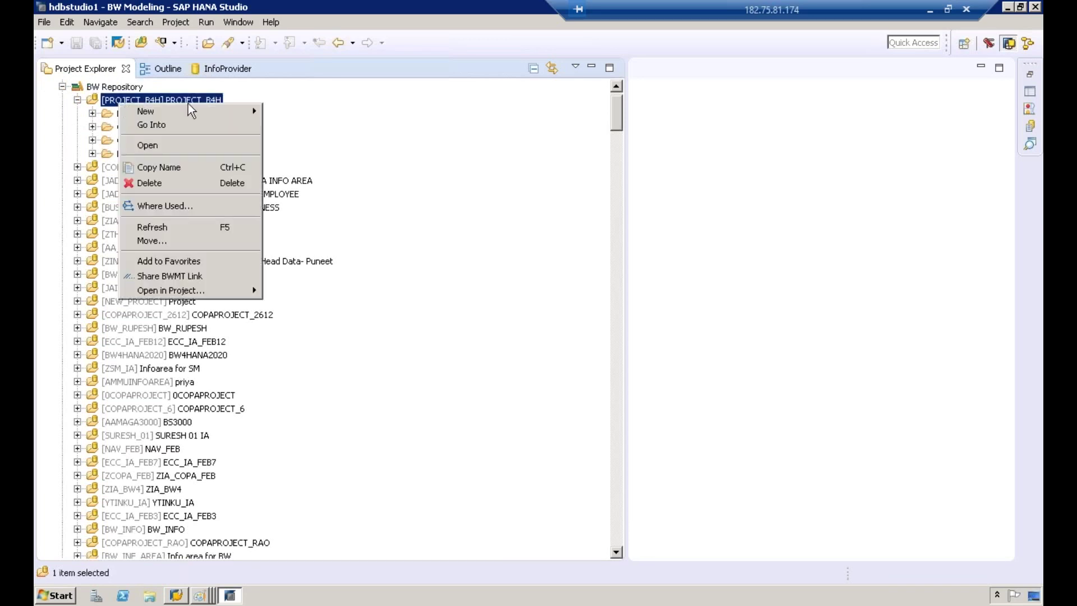
mouse_move(239, 109)
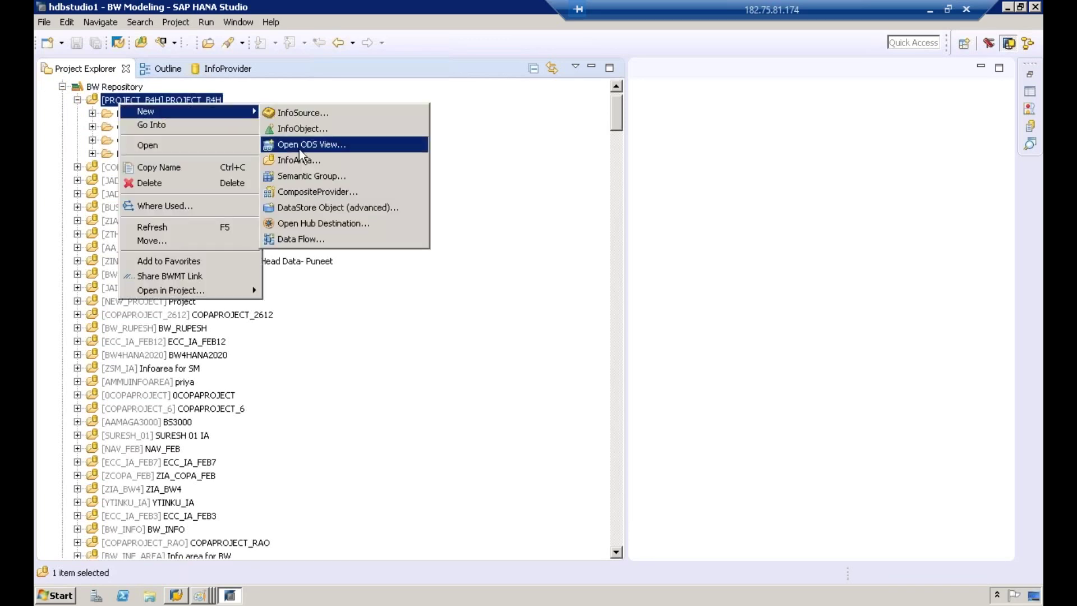
click(319, 208)
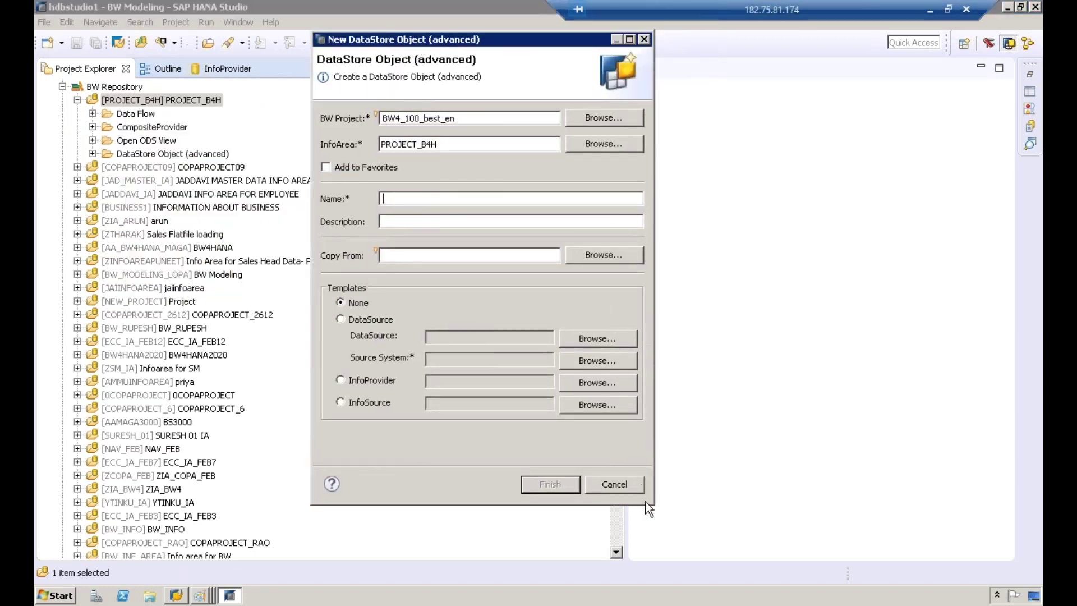
Enter ZBBP10 as both name and description of the DataStore object and choose DataSource as its template type.
drag(650, 504, 648, 457)
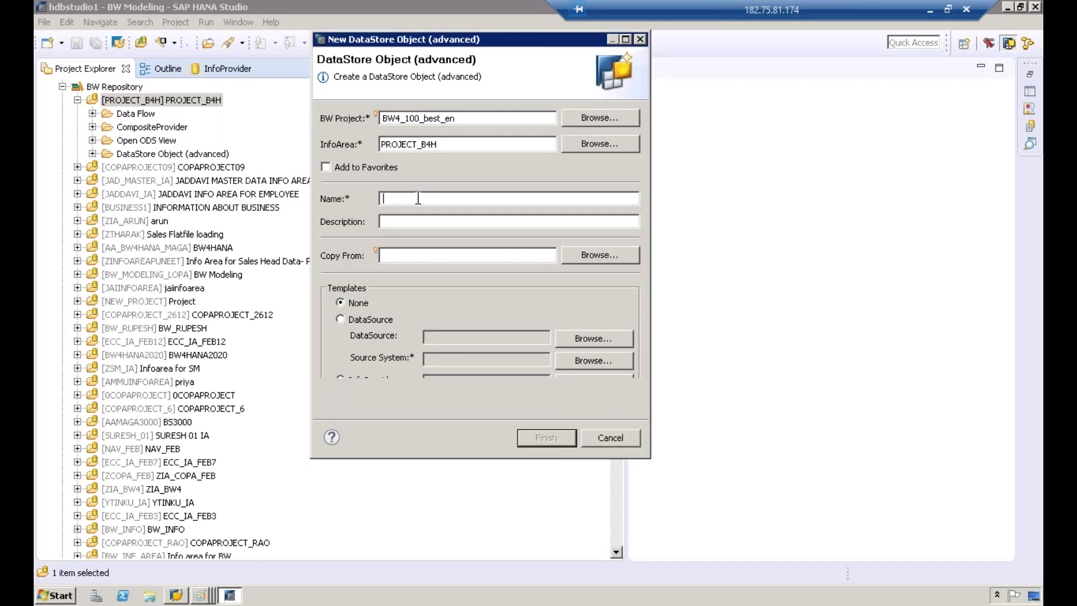
text(ZBBP10)
key(ctrl+a)
click(426, 222)
key(ctrl+v)
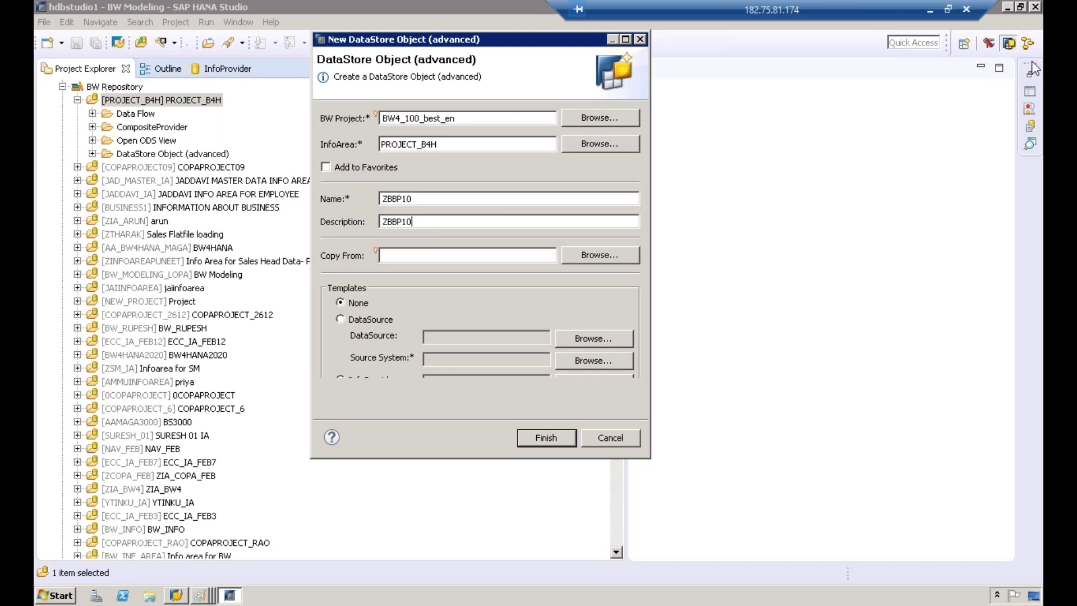
click(364, 320)
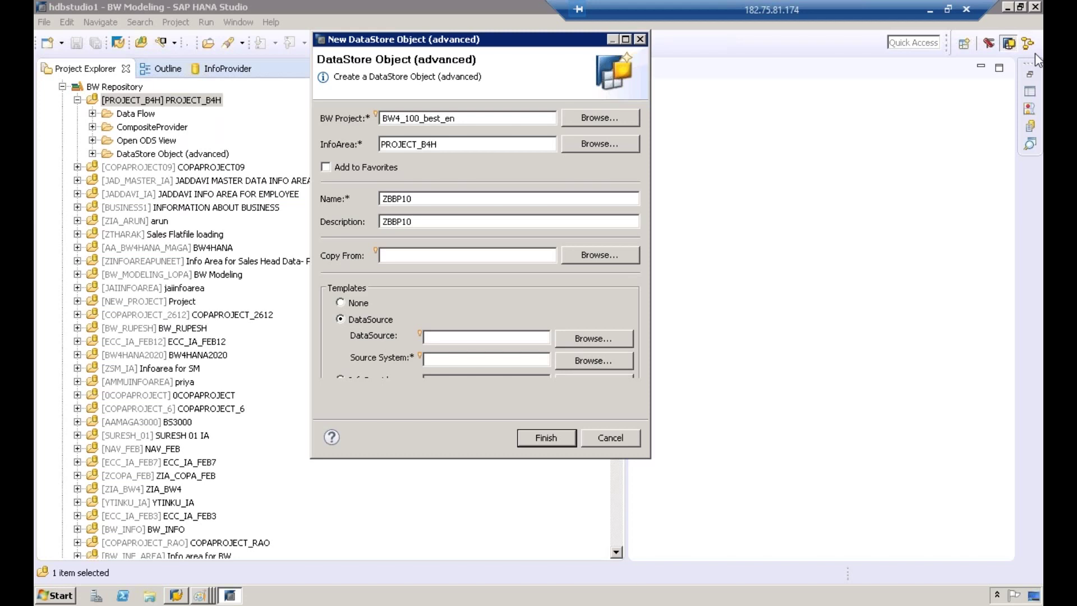
Enter ZDSBW as the template's DataSource and try to look up the source system T90CLNT090.
text(ZDSBW)
click(510, 364)
click(568, 356)
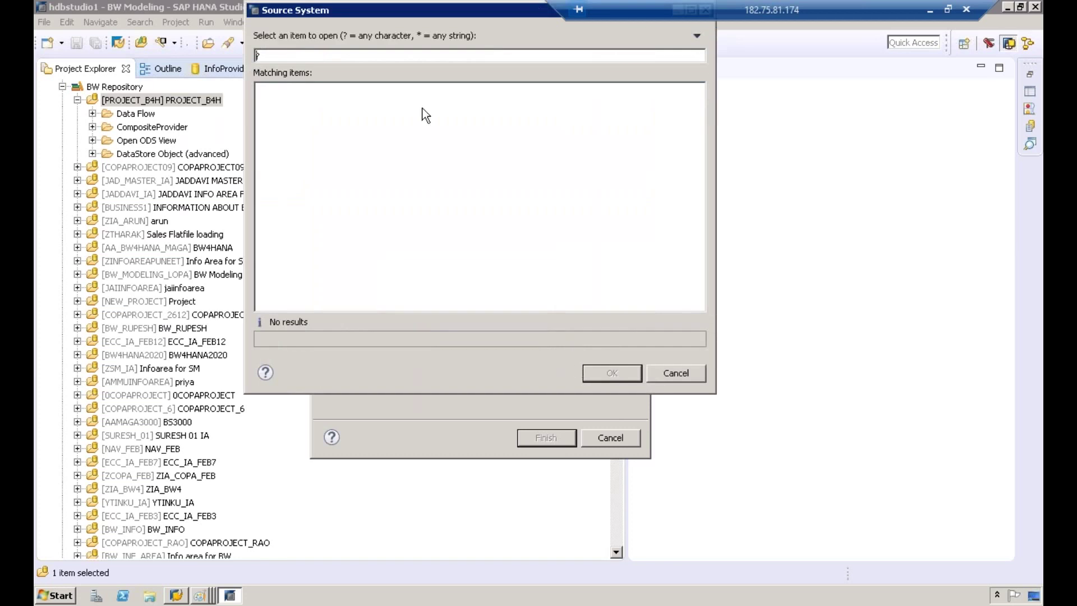
text(?)
key(BackSpace)
text(T90CLNT090)
key(BackSpace)
key(BackSpace)
key(BackSpace)
key(BackSpace)
key(BackSpace)
key(BackSpace)
key(BackSpace)
key(BackSpace)
key(BackSpace)
key(BackSpace)
text(?)
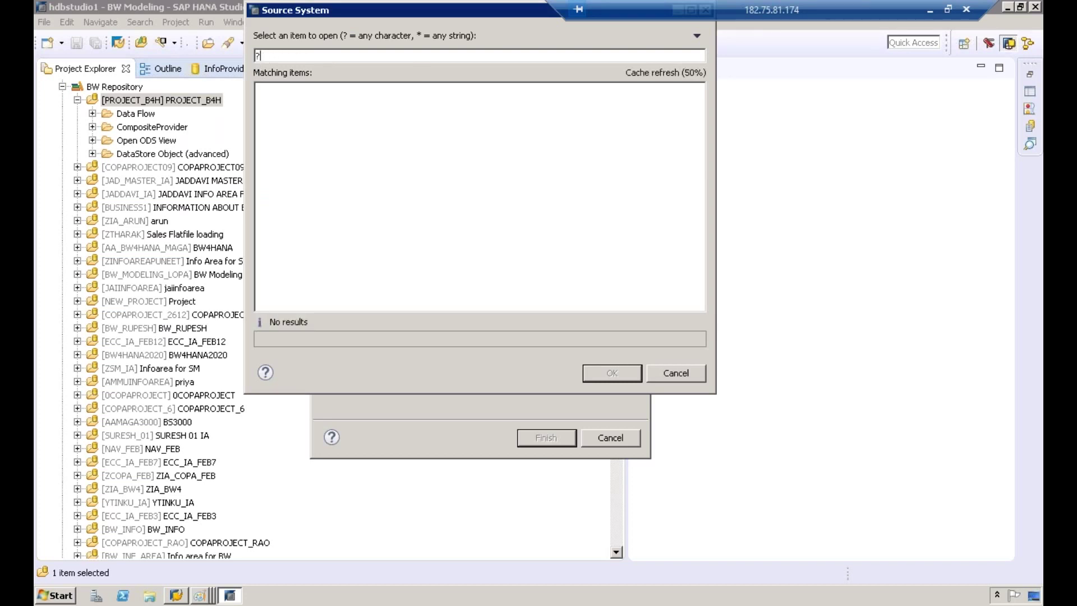
key(BackSpace)
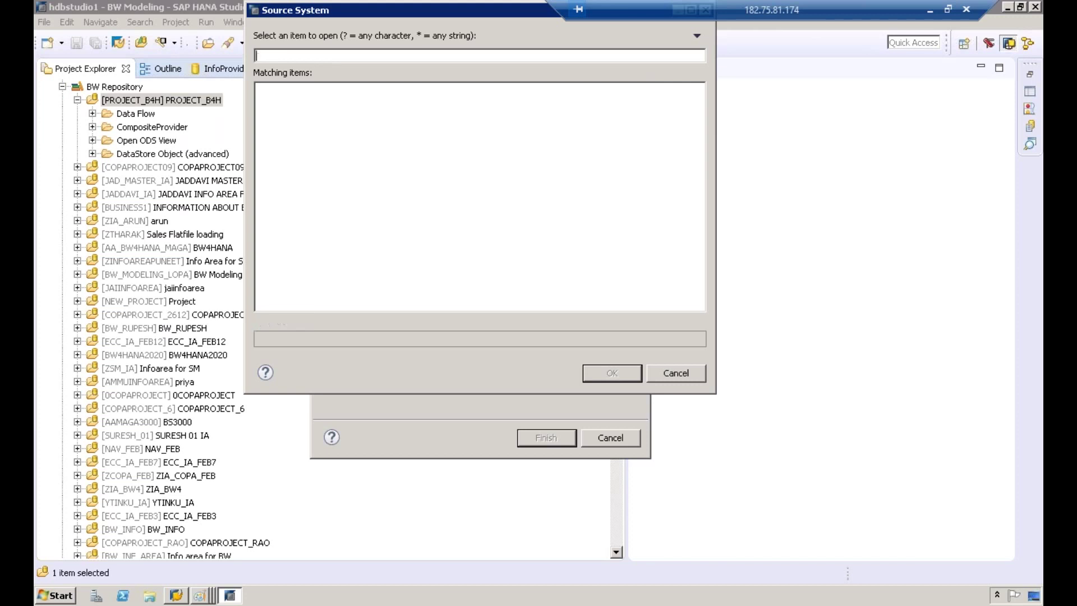
text(=)
key(BackSpace)
click(675, 374)
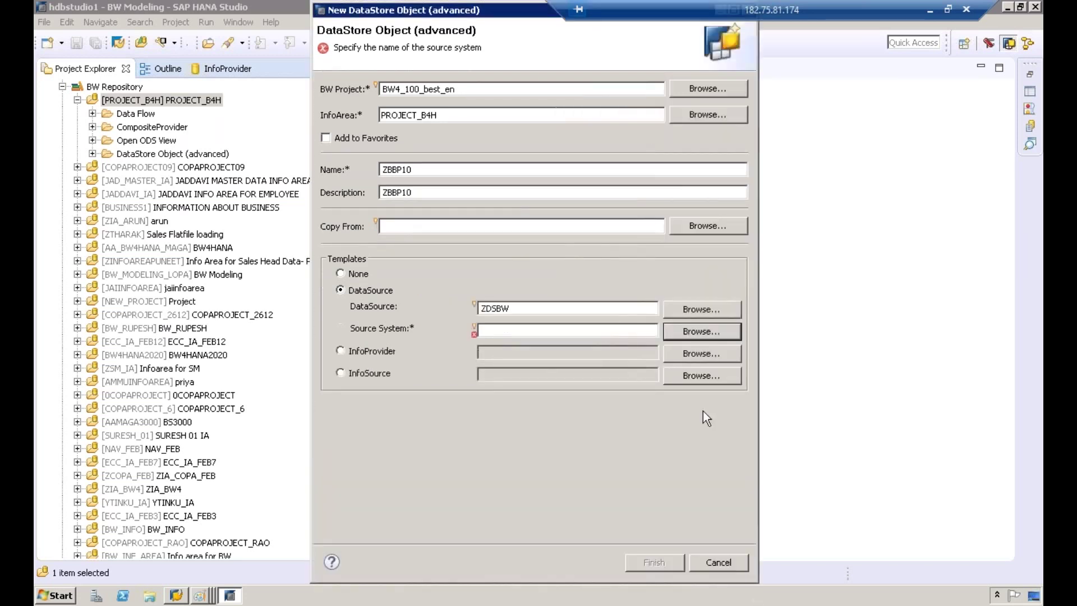
Retry the source system lookup, cancel it and clear the DataSource name from the template.
click(701, 331)
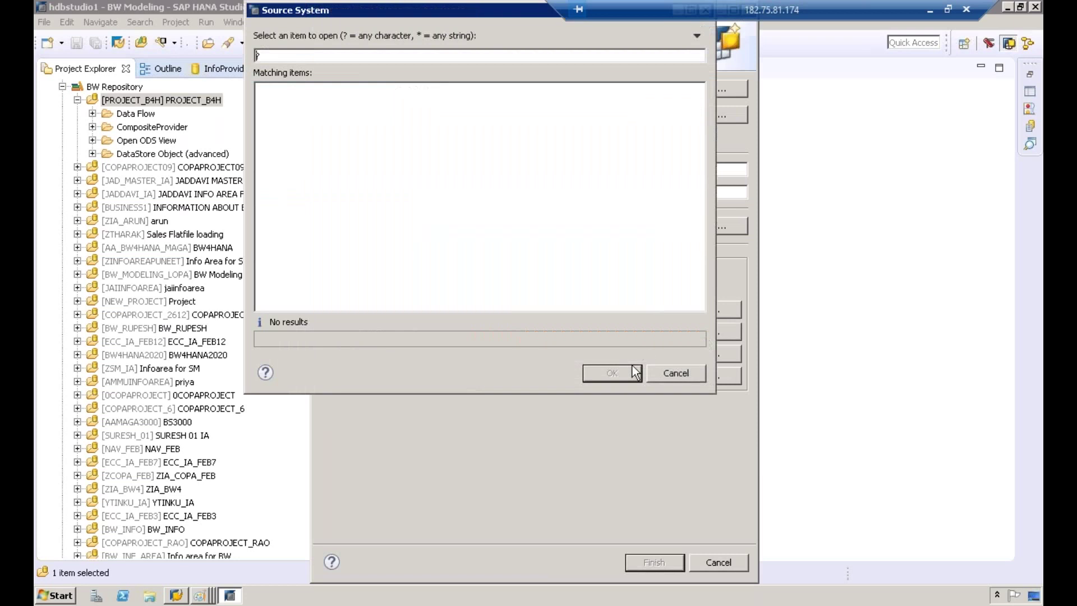
click(666, 372)
double_click(531, 306)
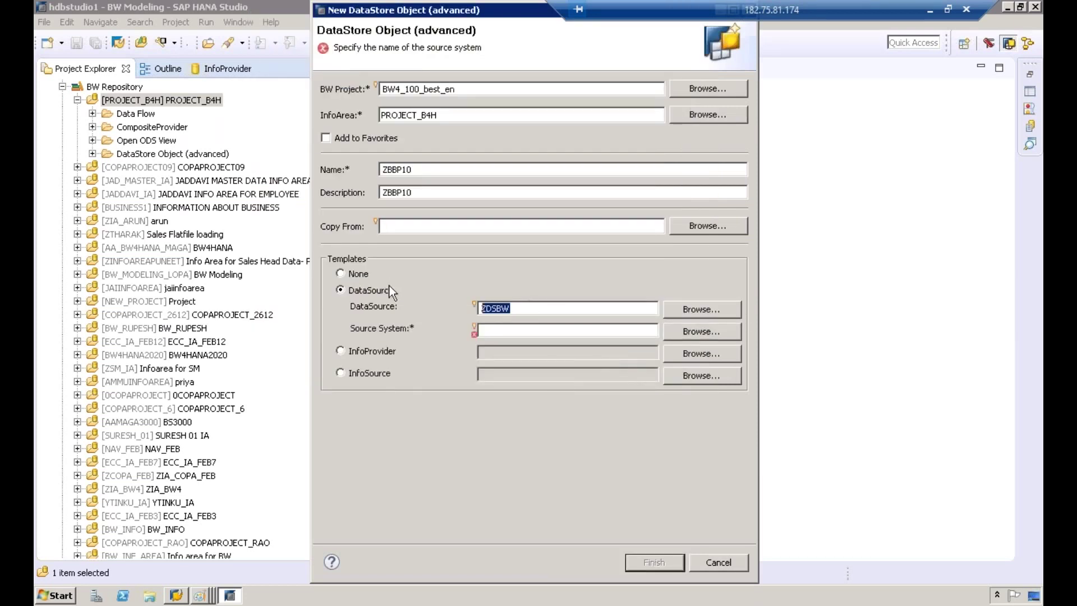
key(BackSpace)
Choose T90CLNT090, the ODP (SAPI) system EHP7_T90CLNT090, as the template's source system.
click(714, 332)
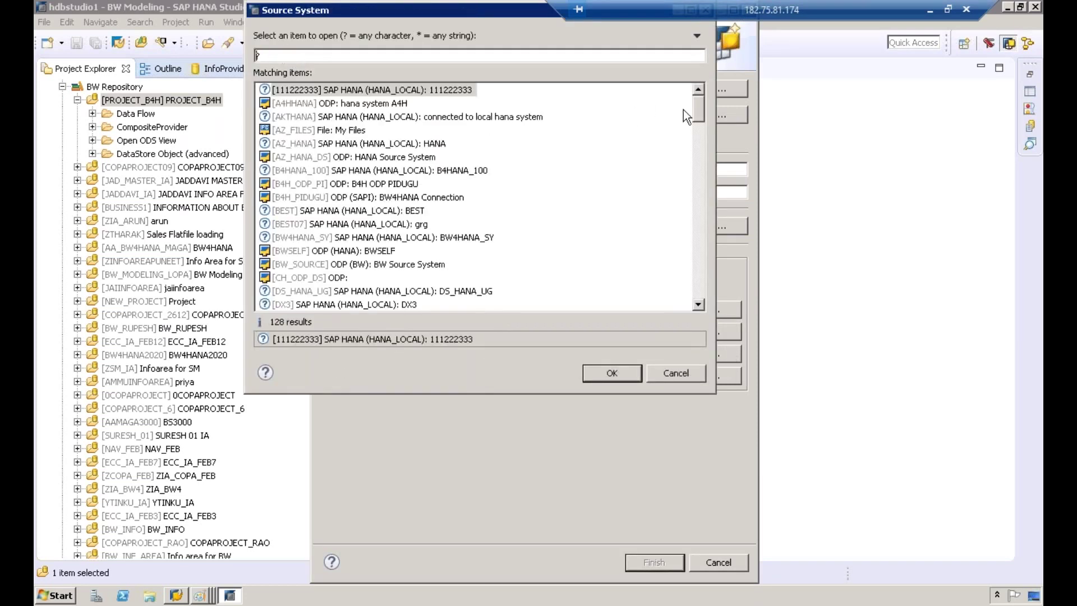
drag(698, 116, 672, 217)
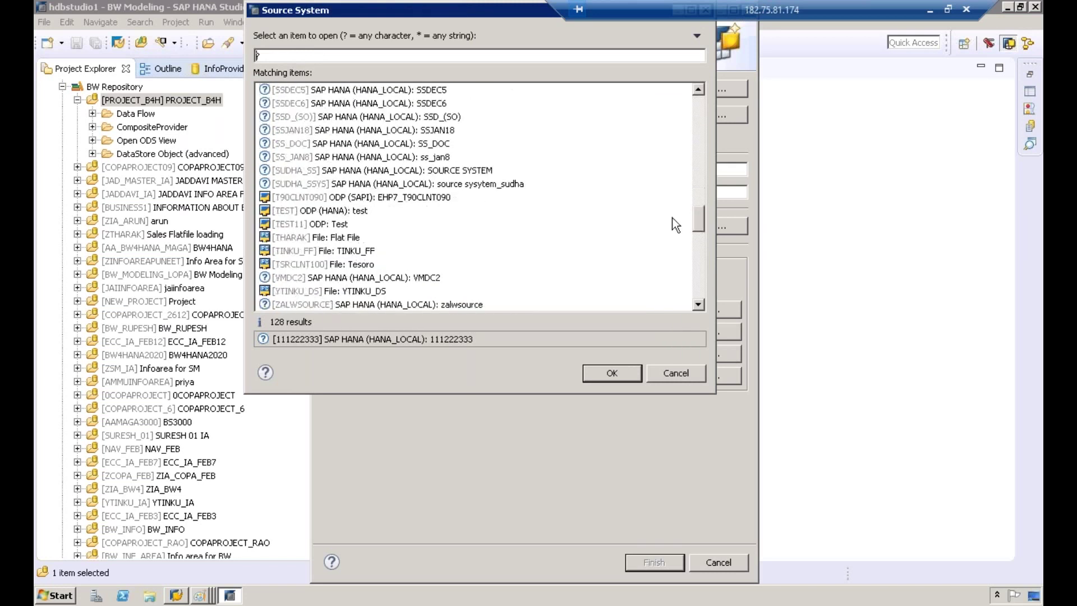
click(389, 198)
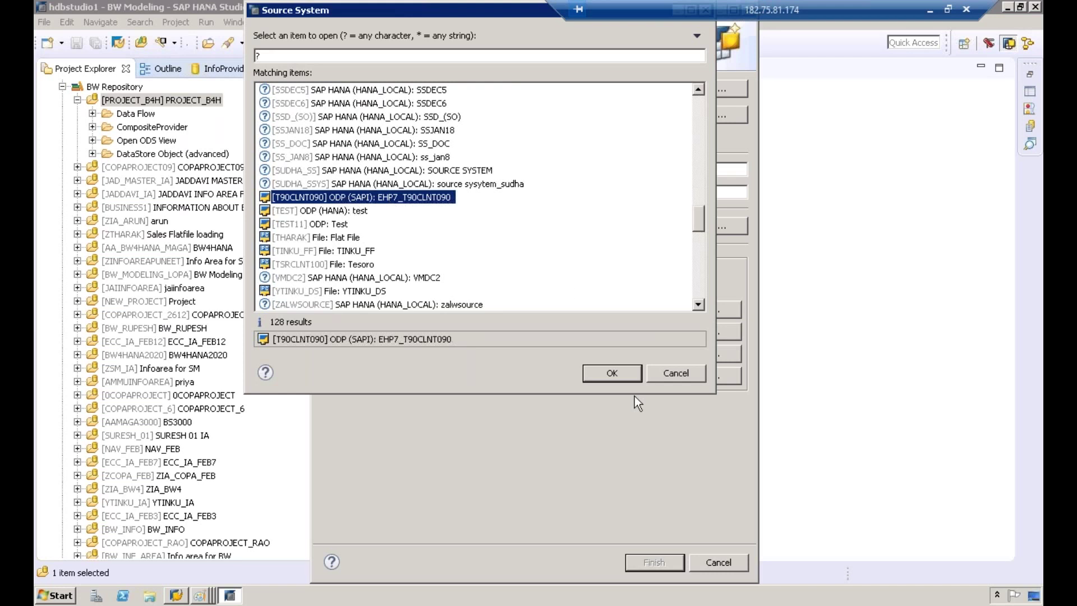
click(612, 373)
drag(532, 331, 422, 337)
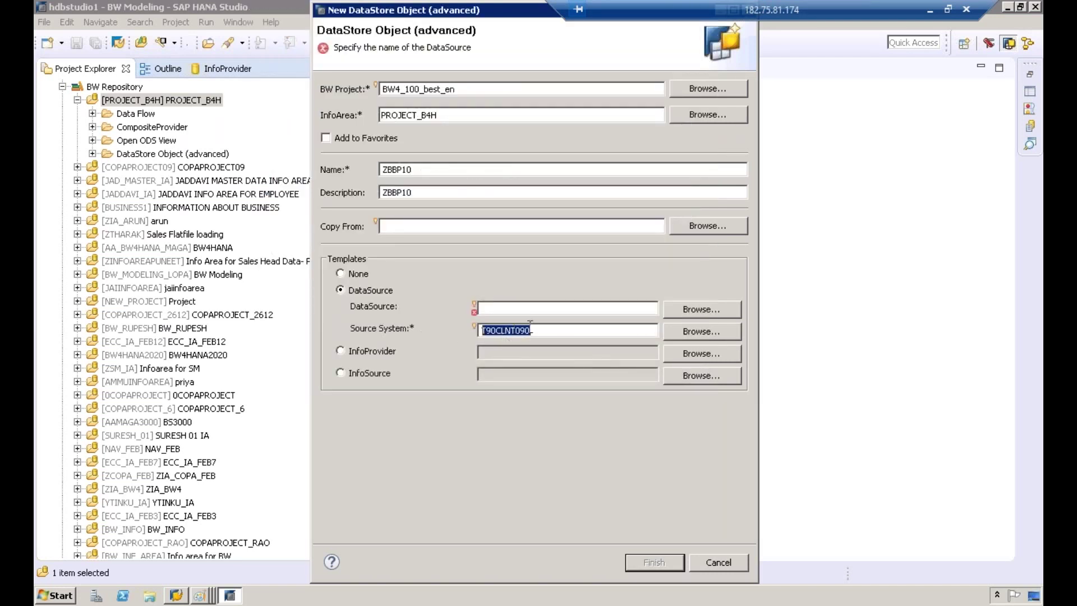
Search the source system's DataSources for ZDSBW and choose ZDSO_DS as the template.
click(580, 306)
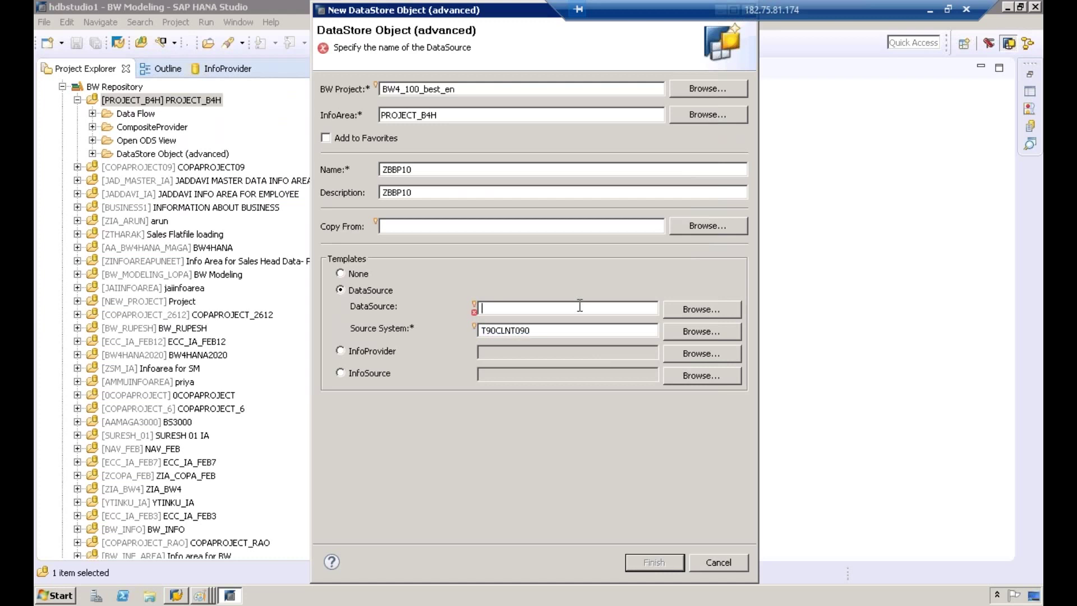
click(699, 309)
text(?)
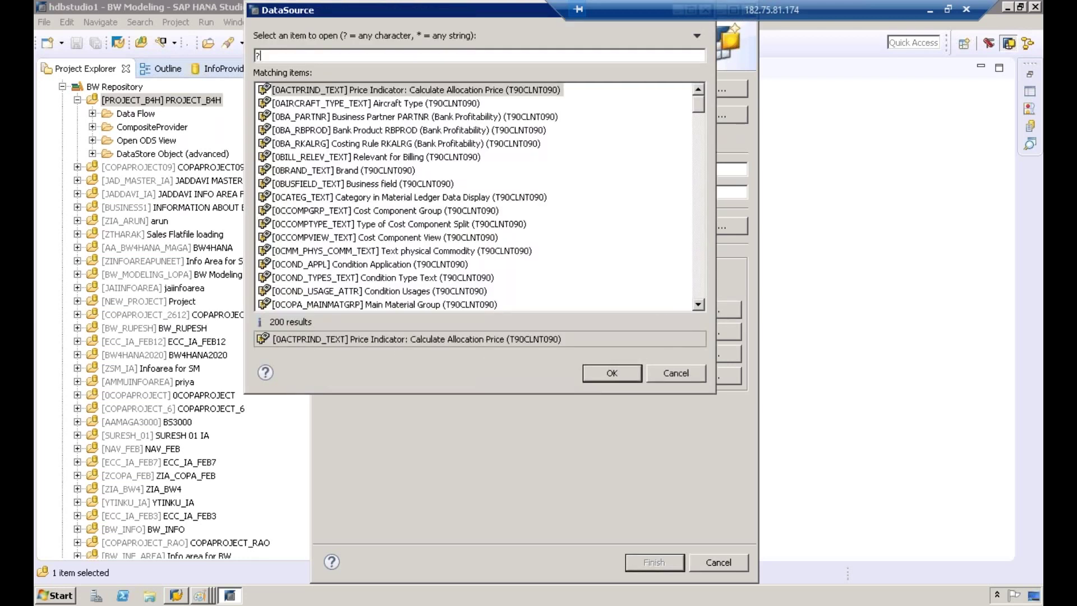
key(BackSpace)
text(ZDS)
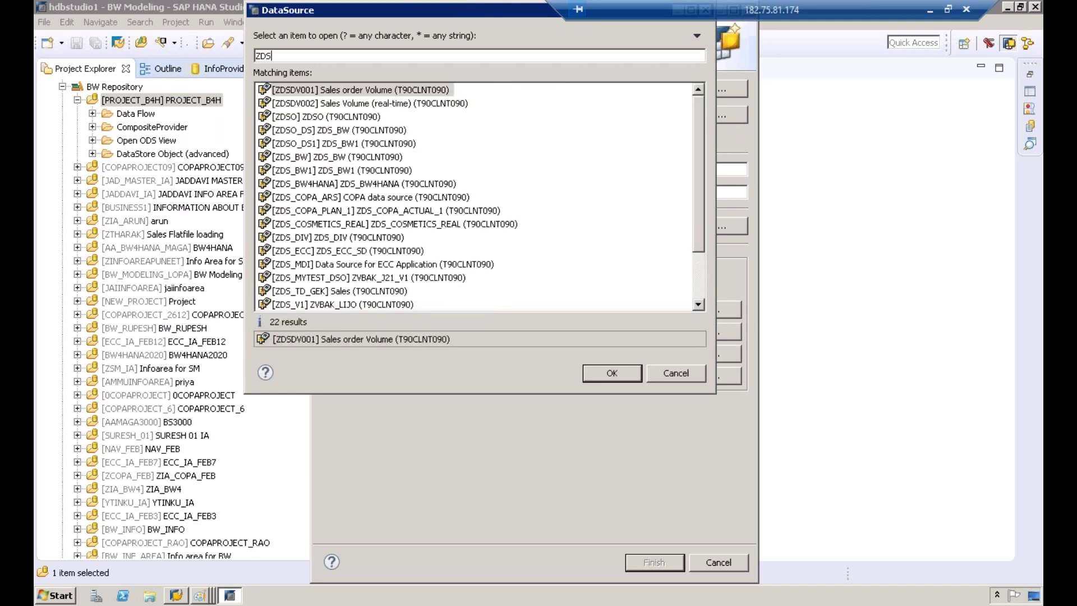
text(BW)
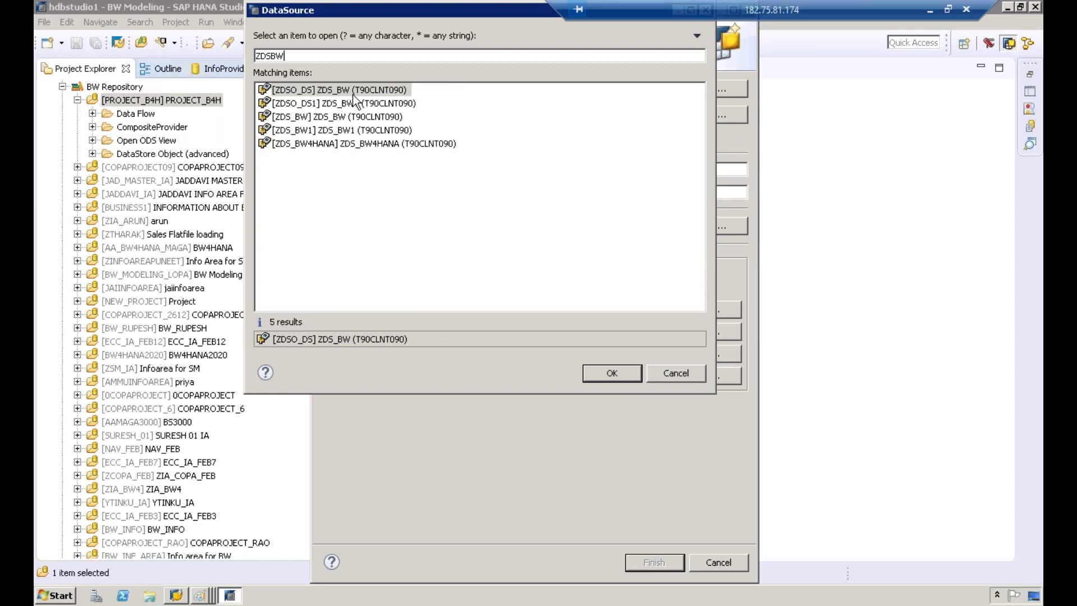
click(352, 95)
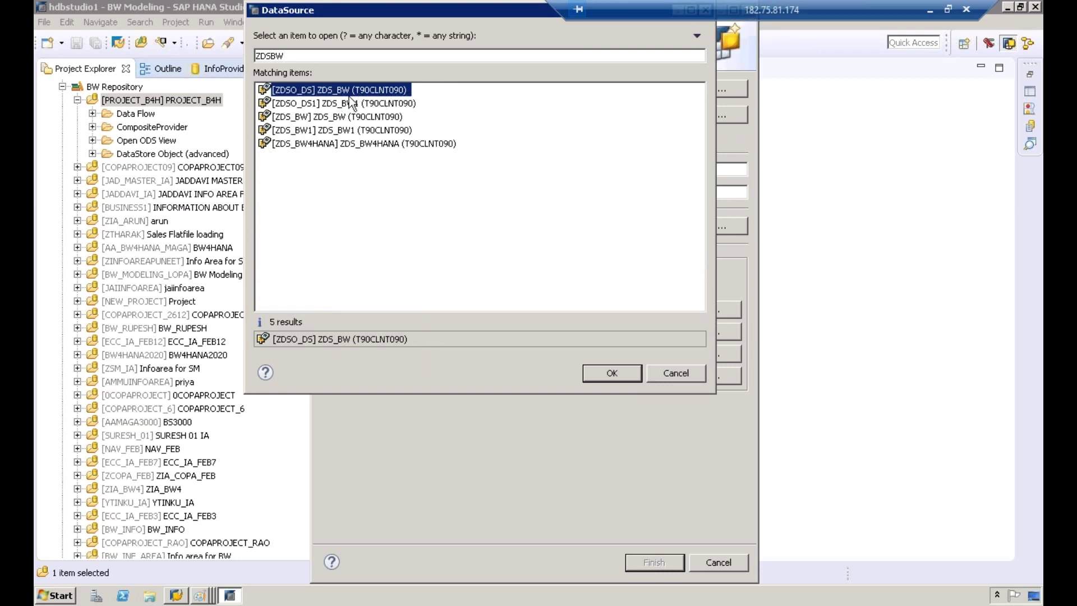
click(613, 374)
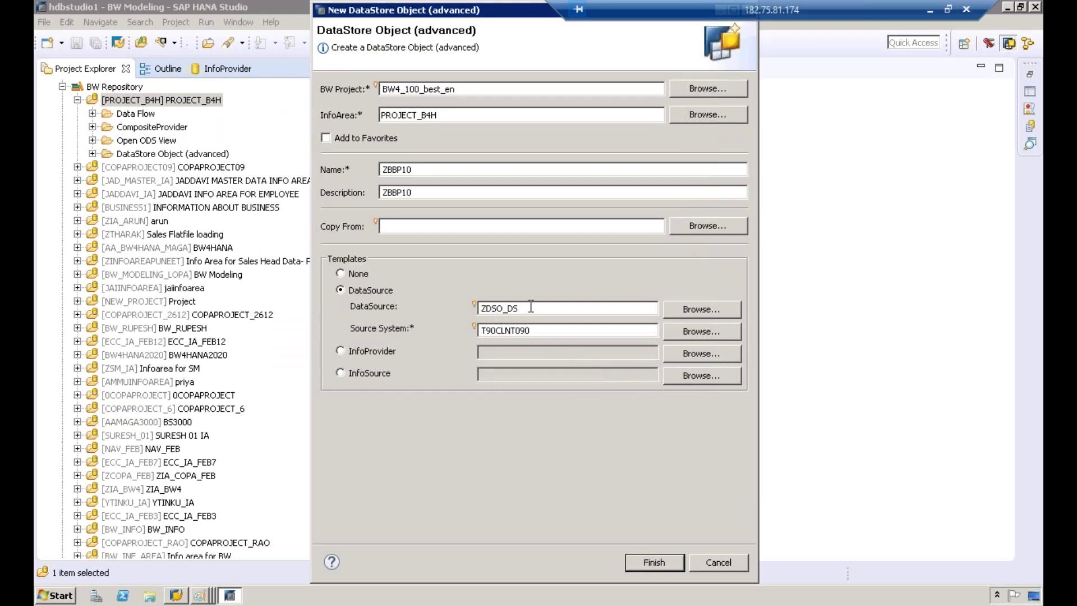
Finish creating the DataStore object ZBBP10 and widen its editor by narrowing the project explorer.
double_click(484, 308)
double_click(556, 335)
click(647, 567)
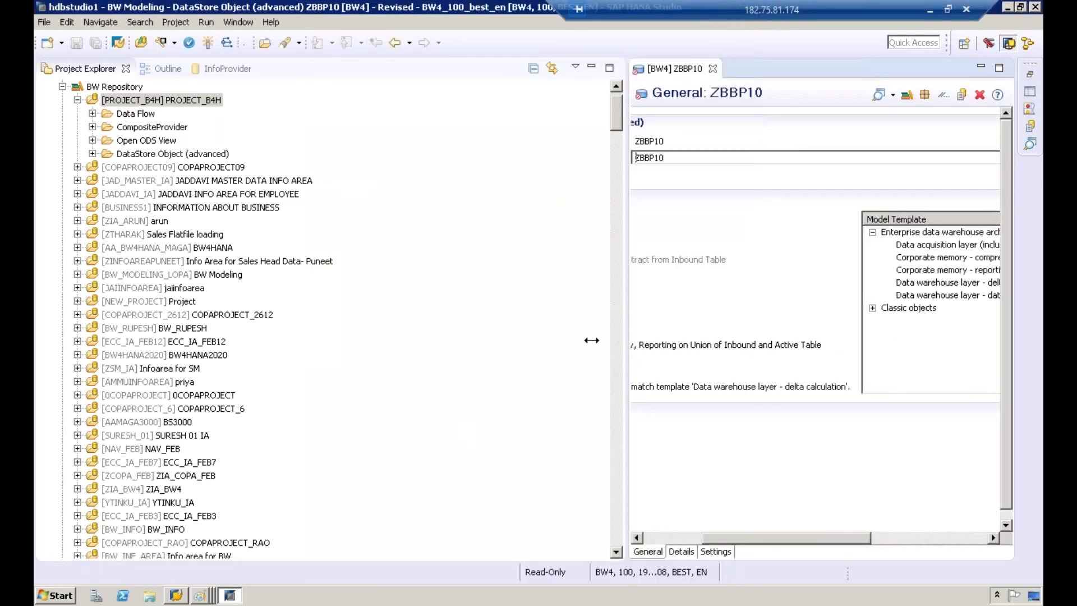
drag(591, 340, 225, 289)
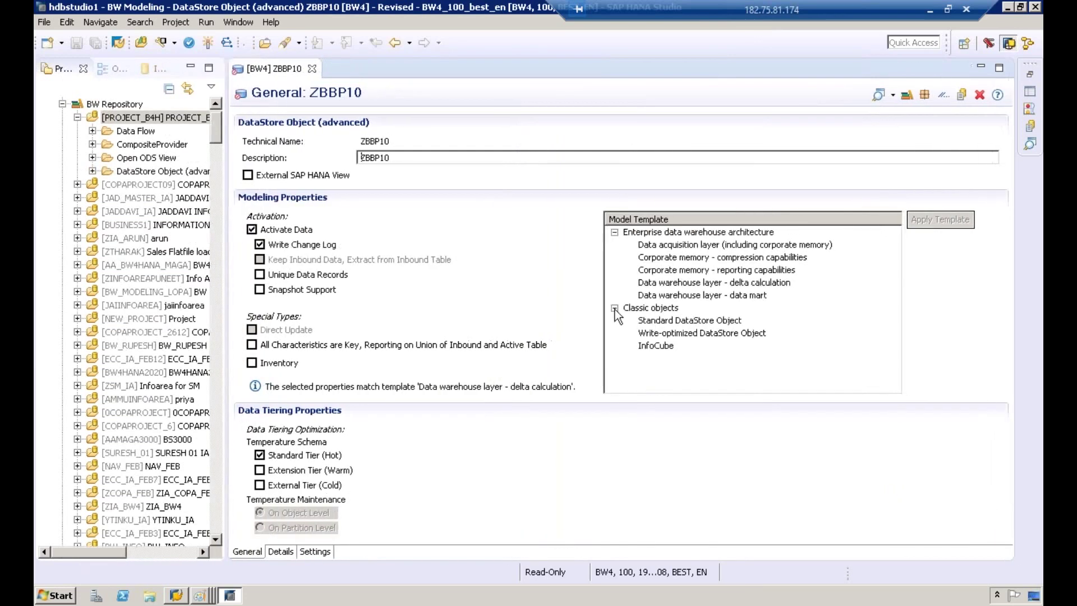
Select the classic Standard and then Write-optimized DataStore Object model template, and enable the External SAP HANA View for ZBBP10.
click(693, 324)
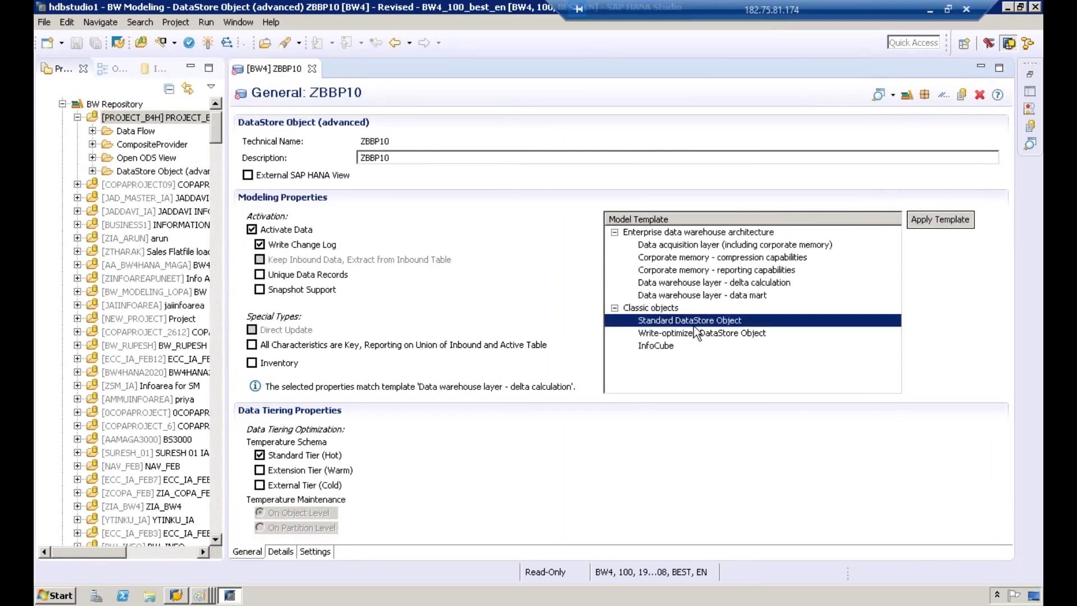
click(690, 333)
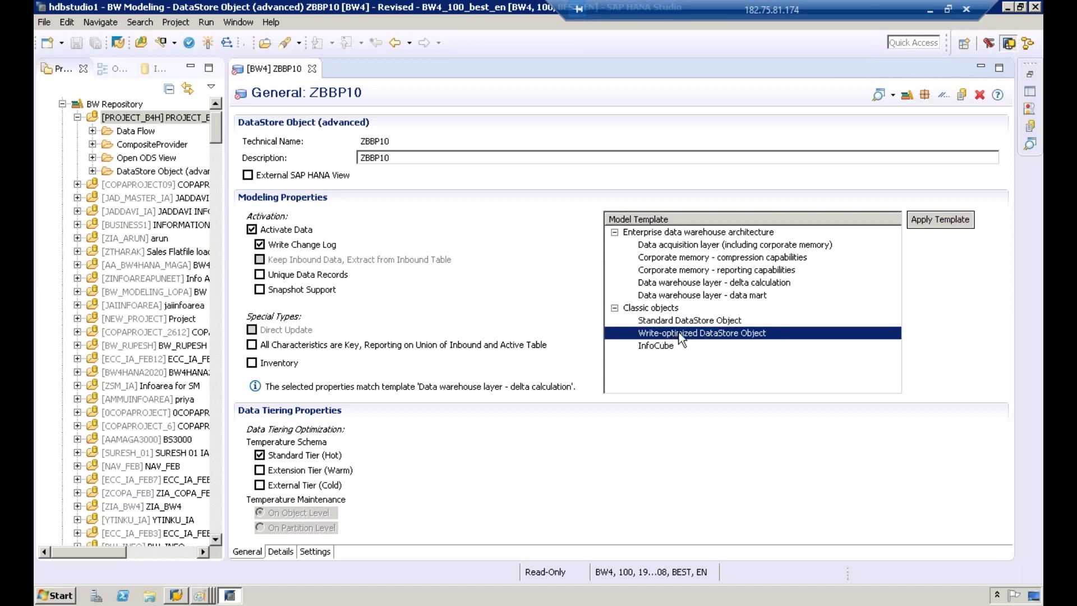
mouse_move(681, 338)
click(247, 176)
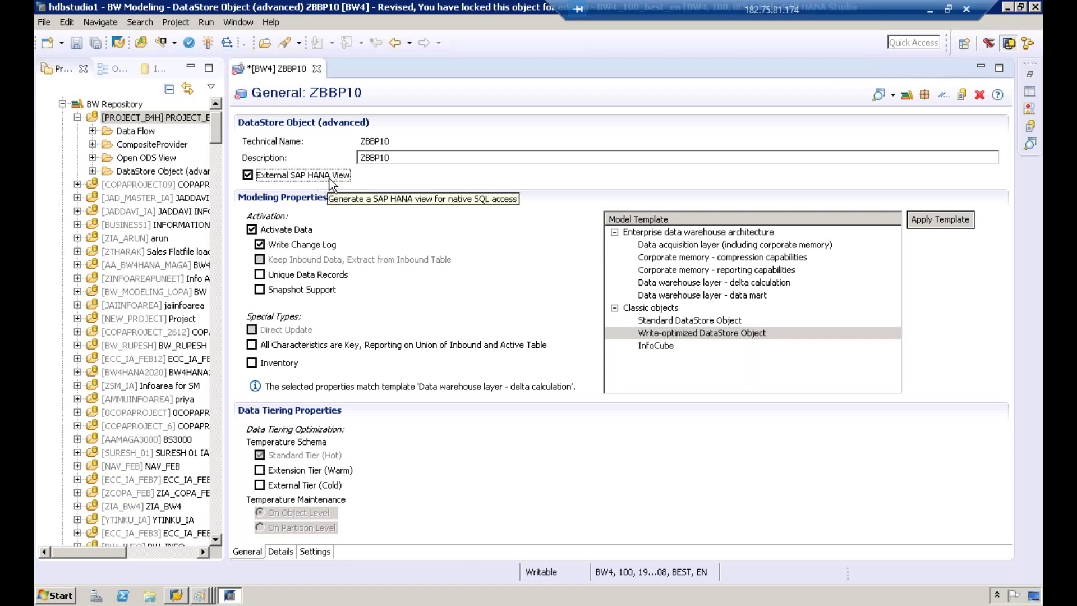
Review the field list and settings of ZBBP10, activate the DataStore object and dismiss the problems list.
click(677, 334)
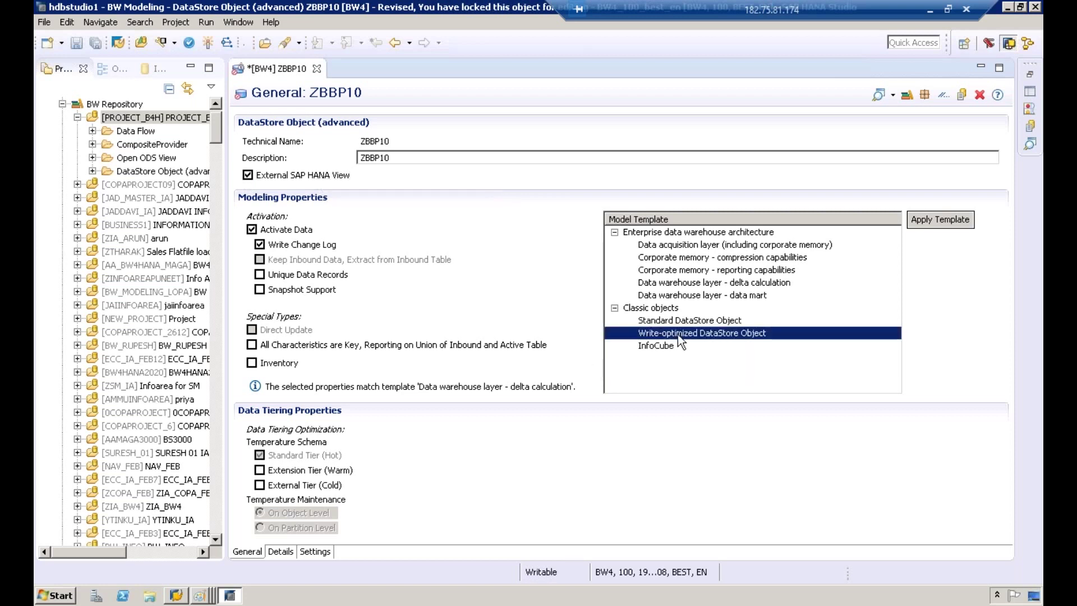
click(280, 552)
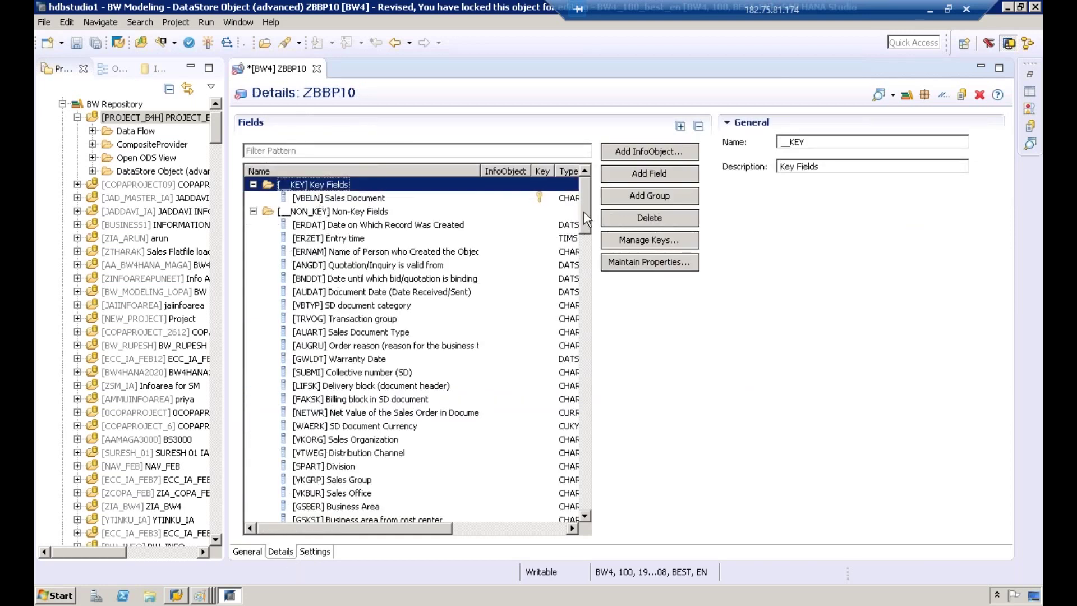
drag(585, 210, 325, 283)
click(310, 552)
click(282, 554)
click(208, 43)
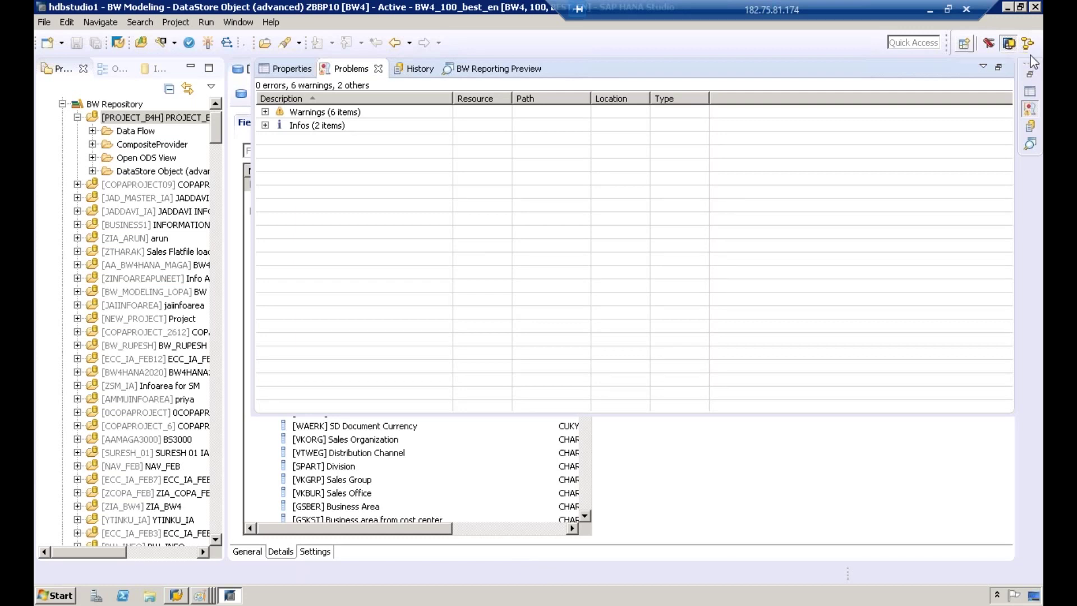
click(752, 449)
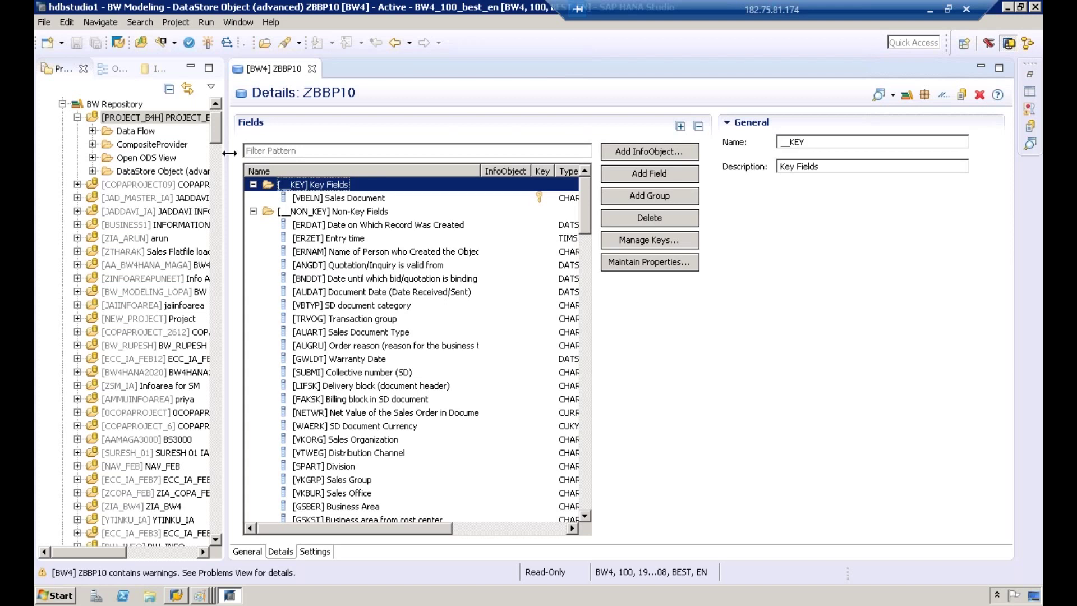
Widen the project explorer, expand PROJECT_B4H's advanced DataStore objects and start a new transformation for ZBBP10.
drag(229, 153, 404, 154)
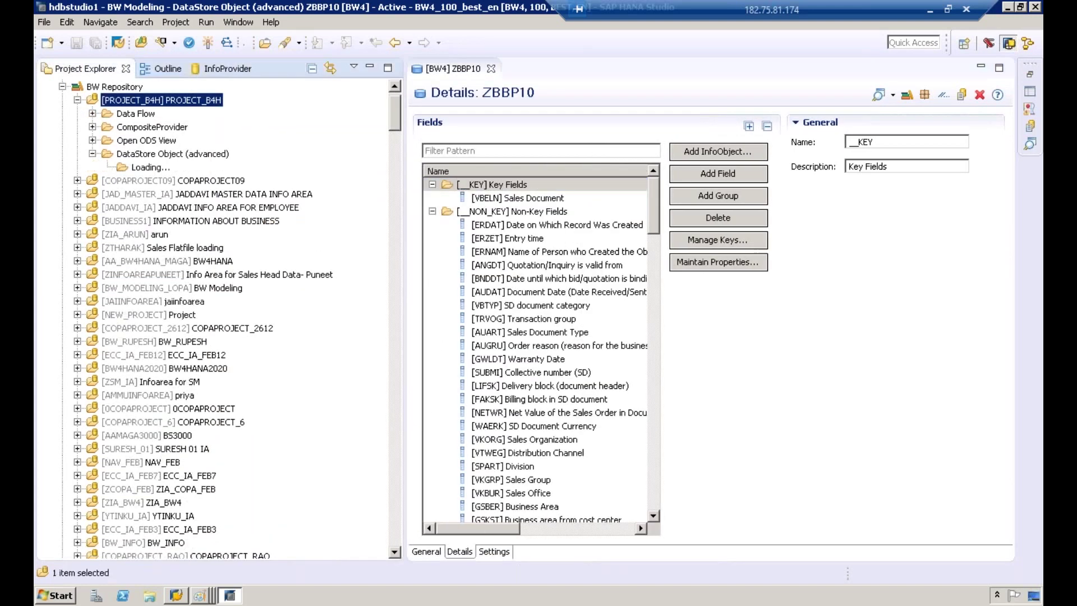
click(92, 153)
click(152, 182)
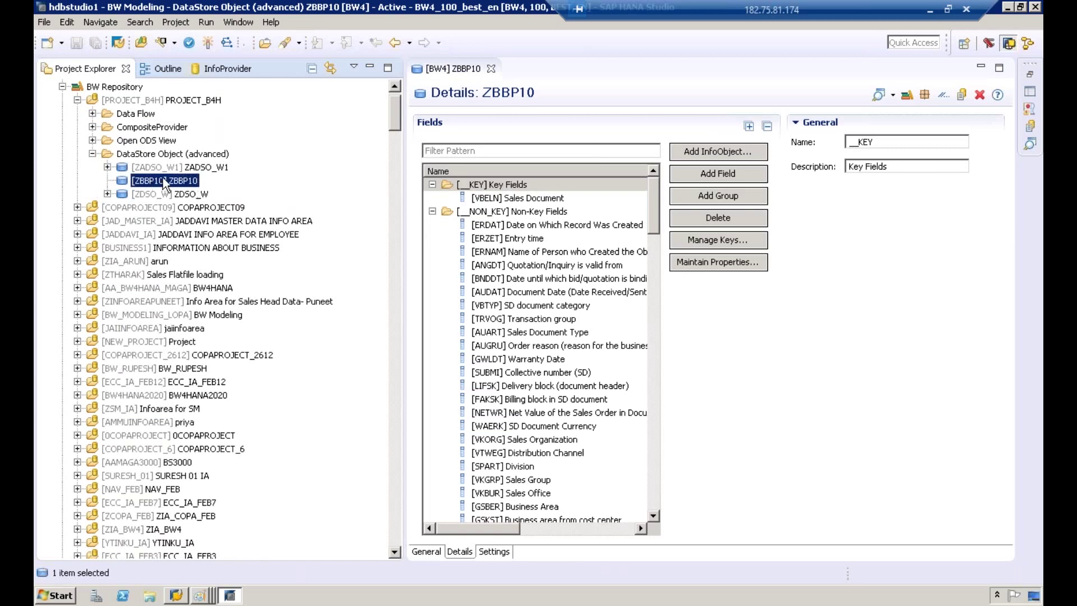
right_click(146, 180)
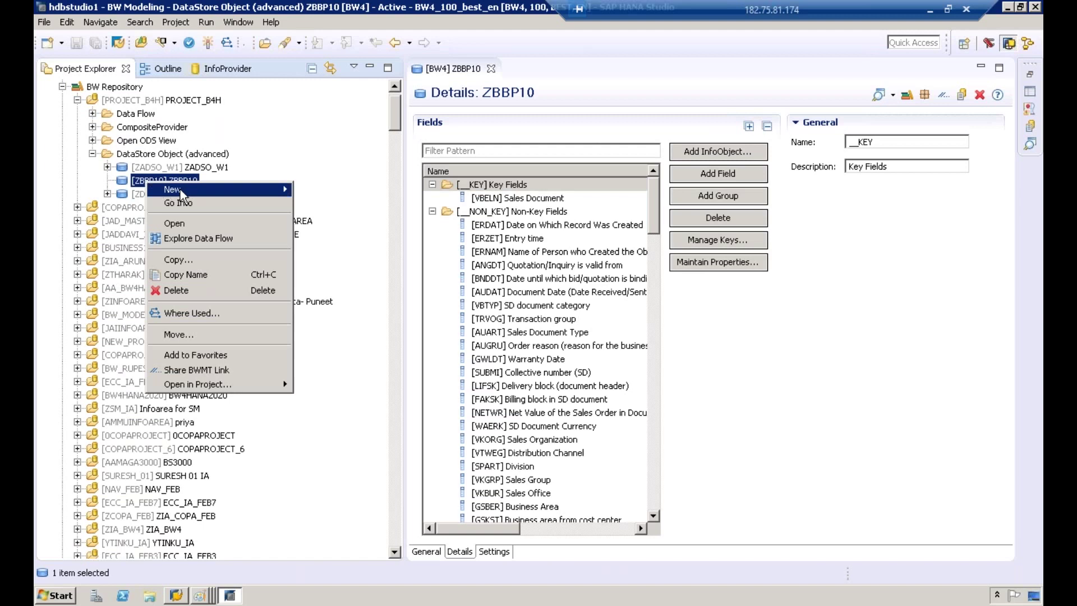
mouse_move(184, 191)
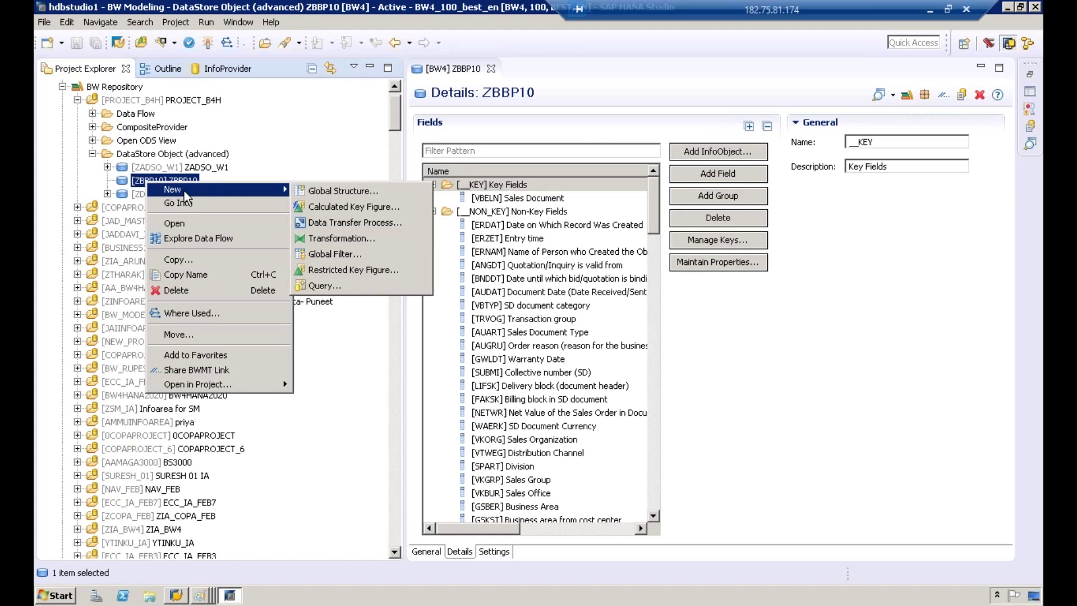
click(375, 244)
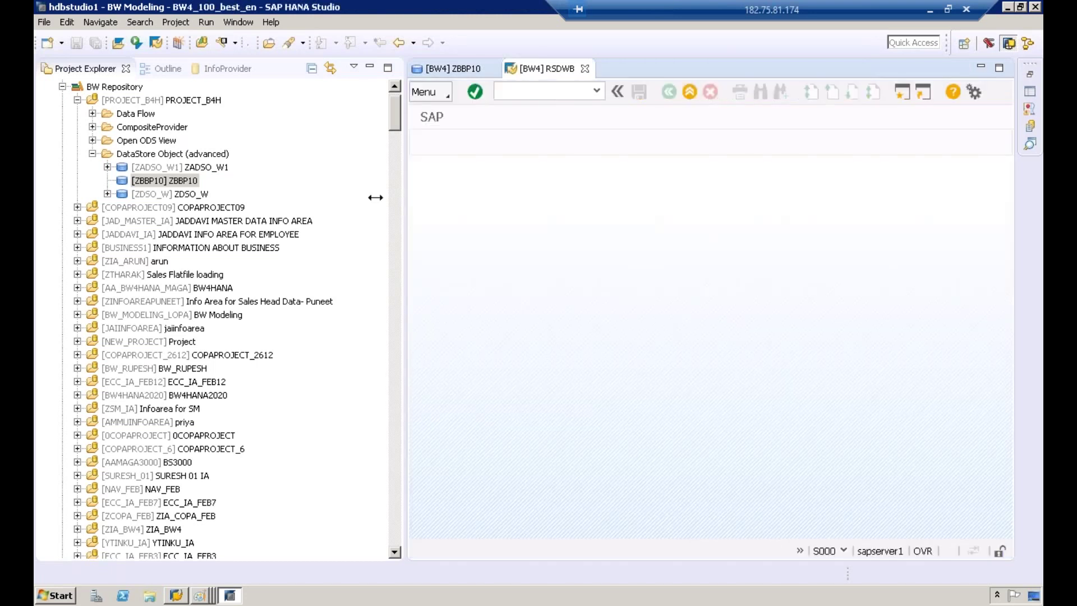
Narrow the project explorer and set the transformation's source object type to DataSource.
drag(375, 198, 214, 197)
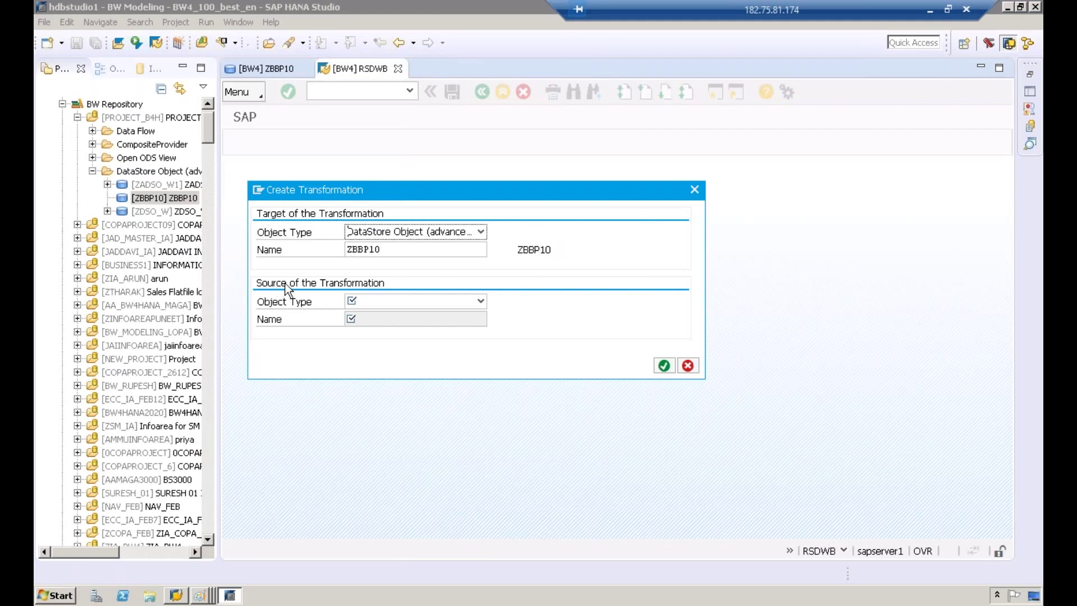
click(480, 301)
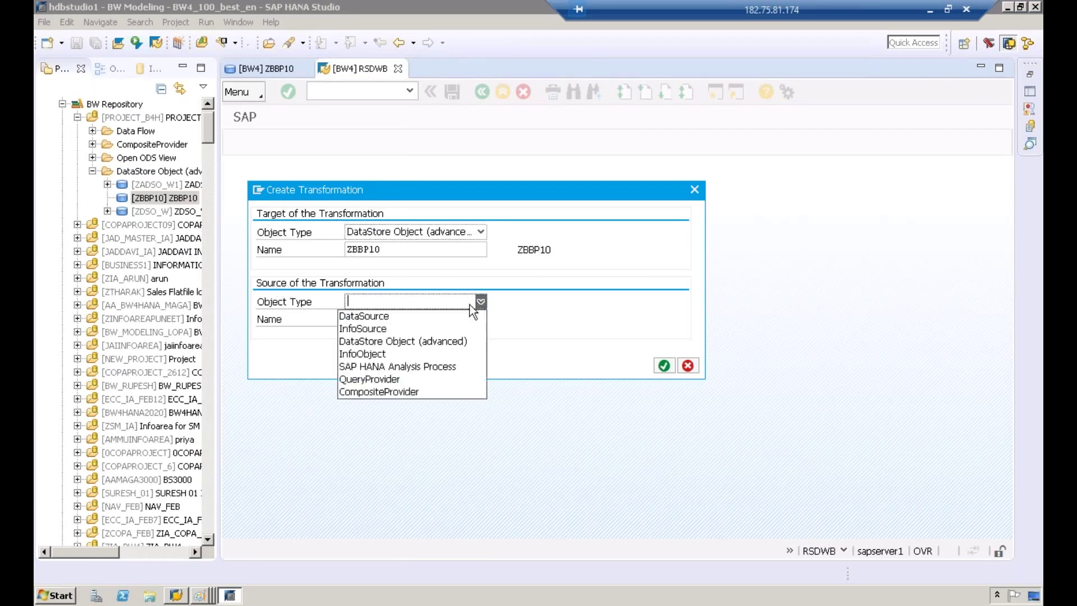
click(390, 320)
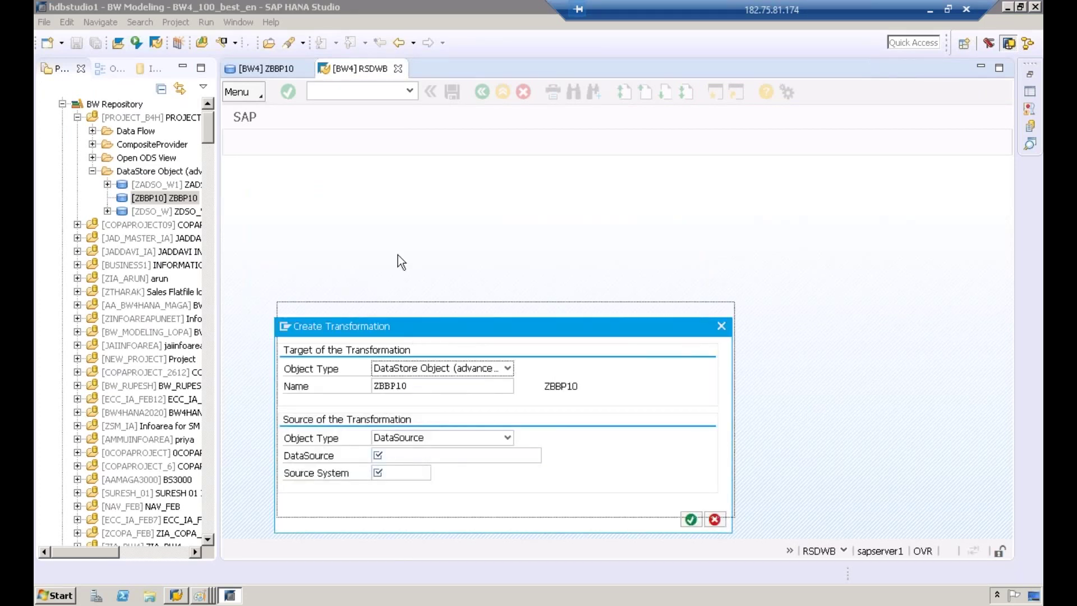
Choose T90CLNT090, the ODP (SAPI) system EHP7_T90CLNT090, as the transformation's source system.
click(387, 319)
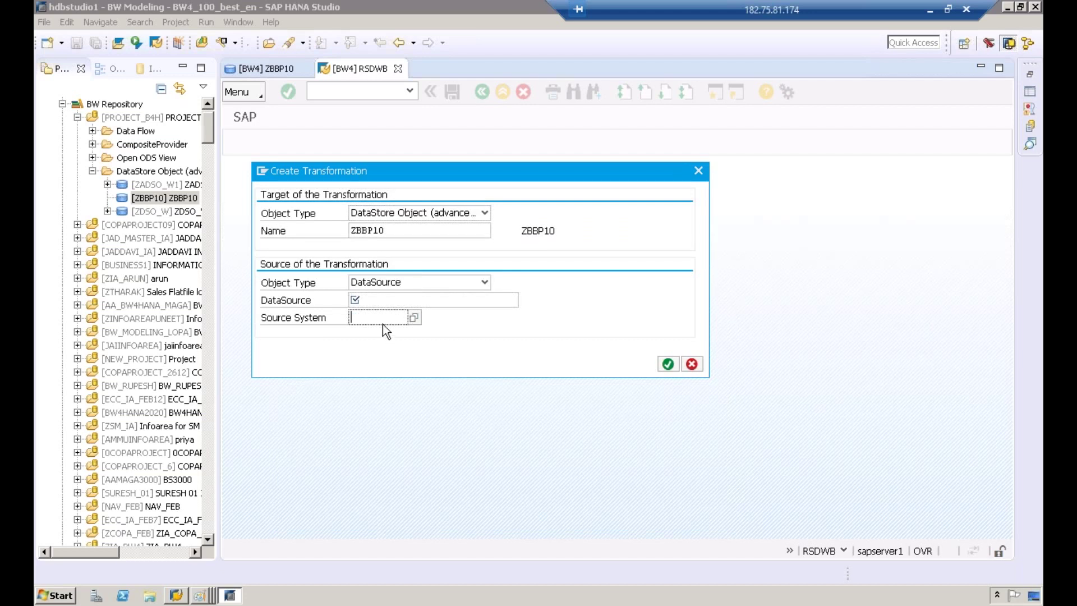
text(T090CLNT09)
click(413, 318)
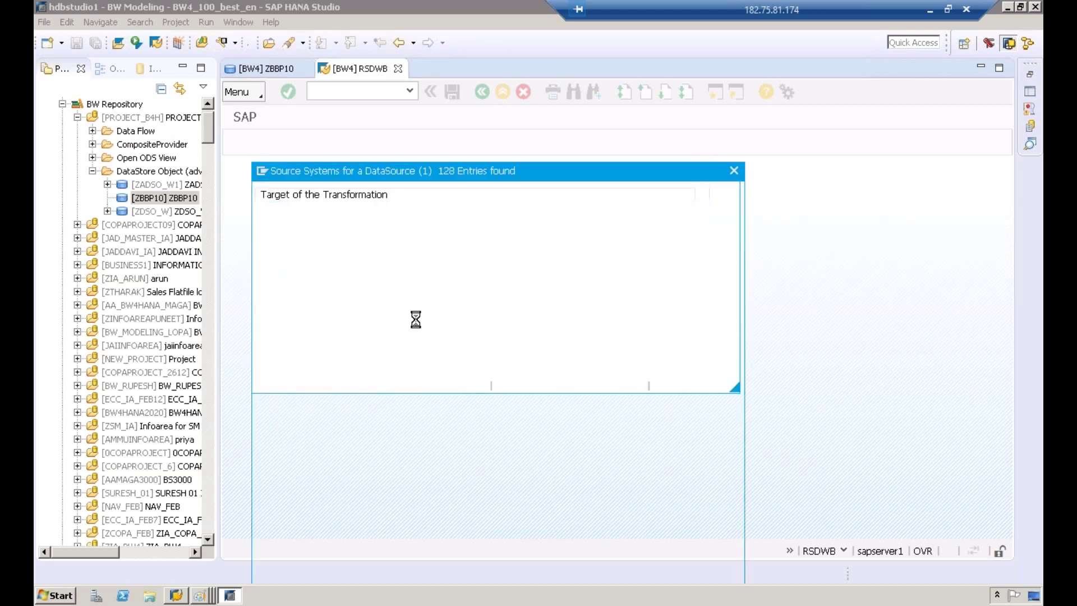
drag(732, 221, 711, 512)
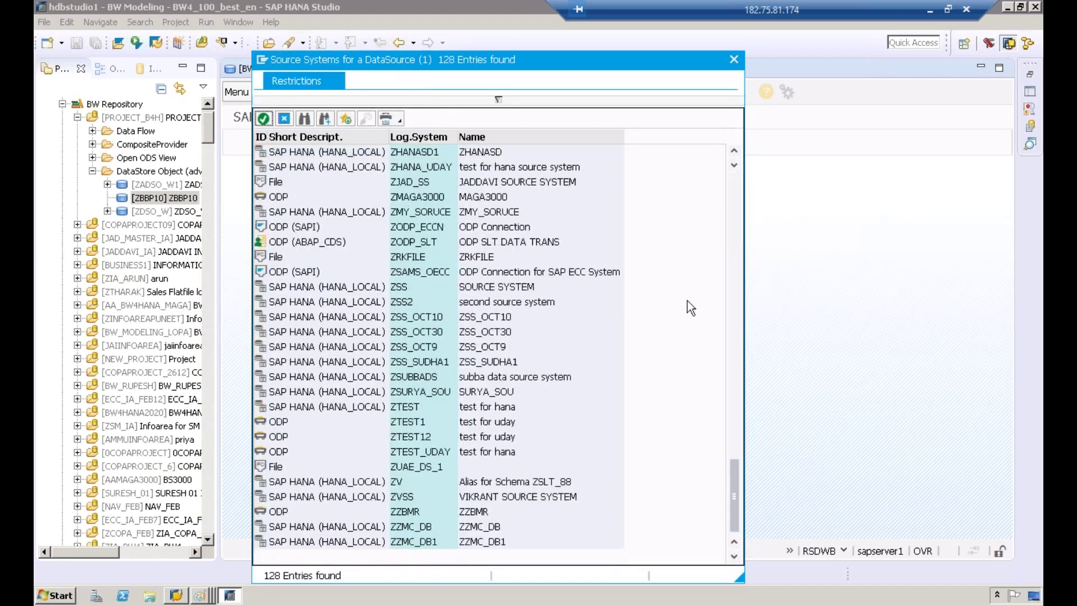
drag(733, 489, 731, 277)
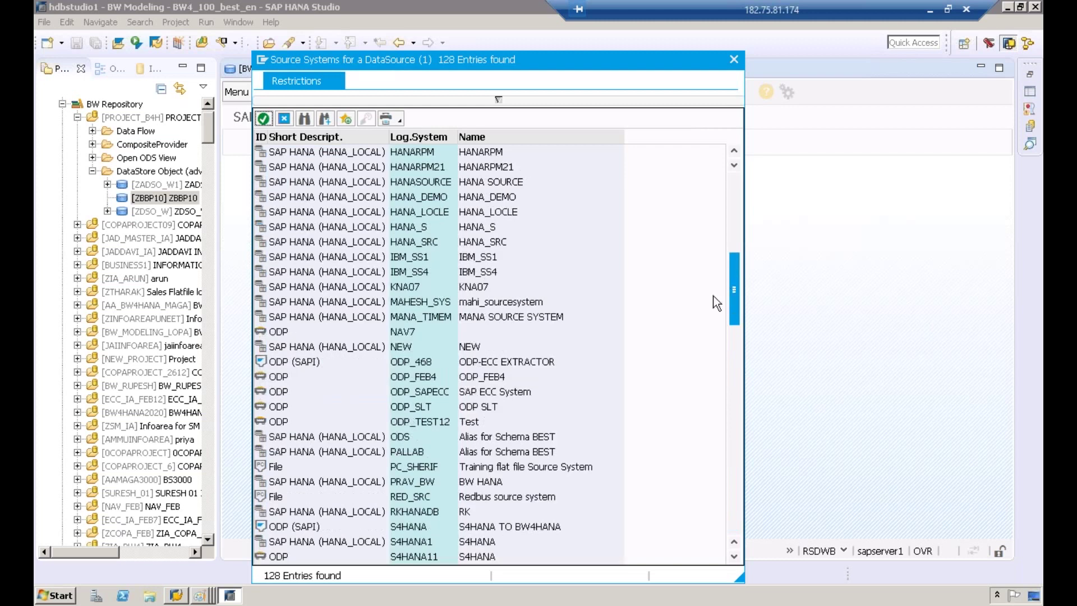
scroll(712, 296, up, 10)
scroll(712, 297, down, 9)
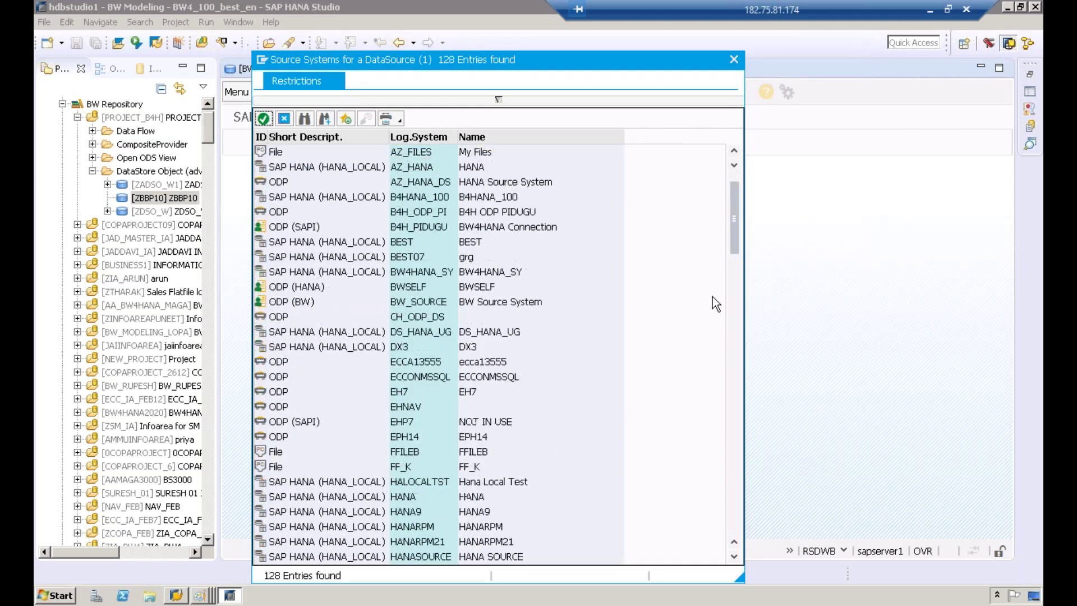
scroll(713, 297, down, 10)
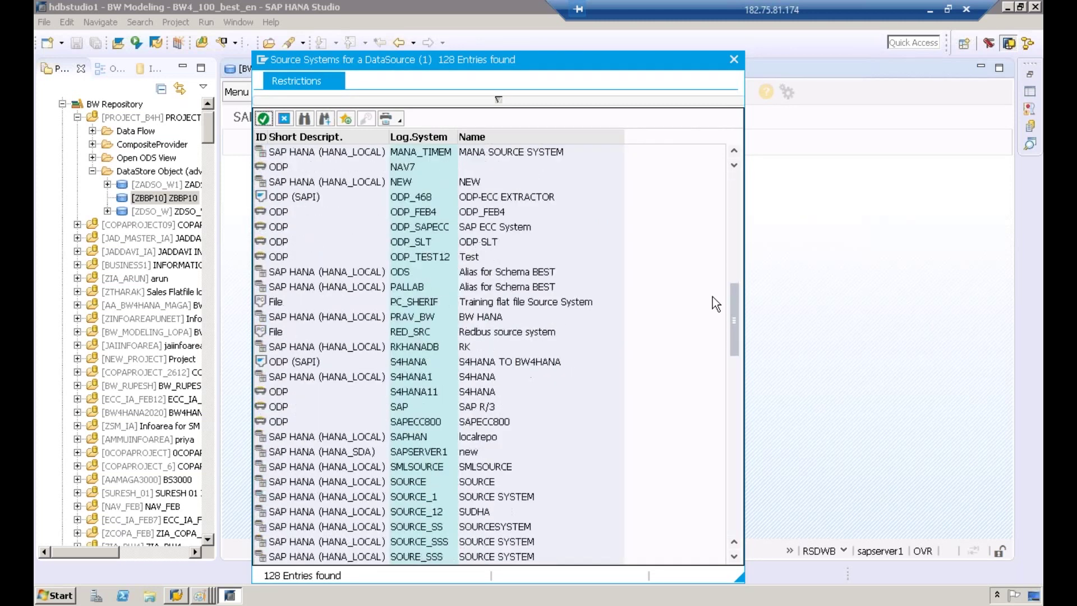
scroll(712, 297, down, 9)
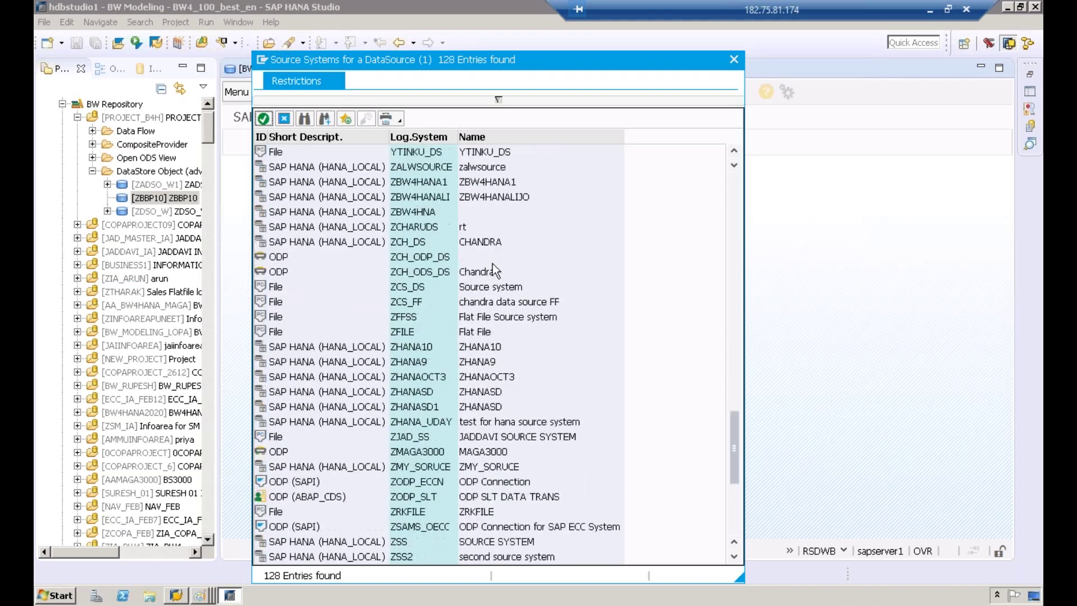
scroll(488, 261, up, 3)
scroll(482, 259, up, 1)
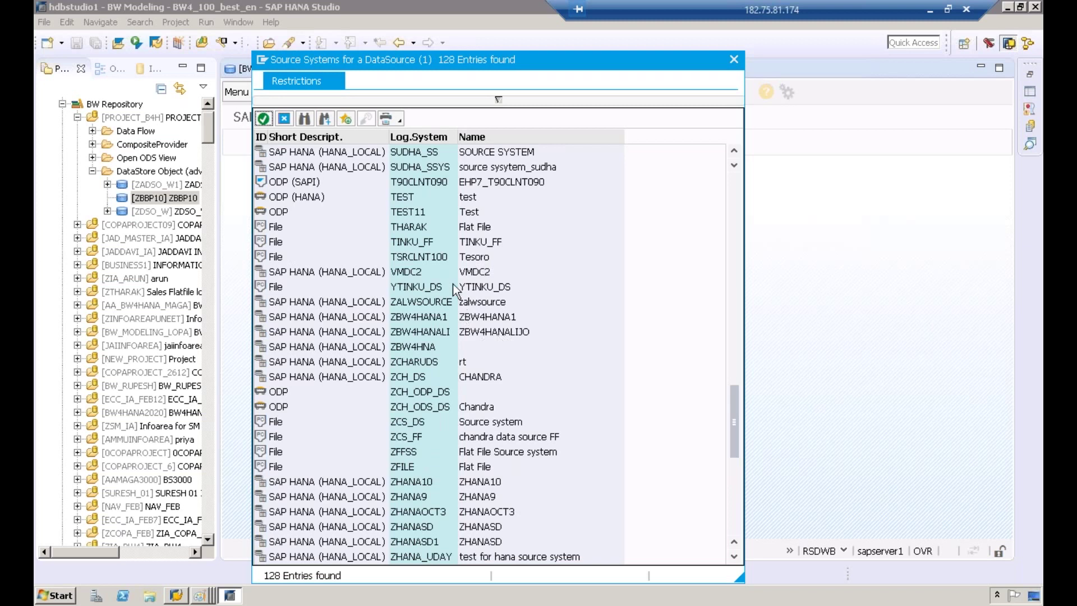
double_click(443, 186)
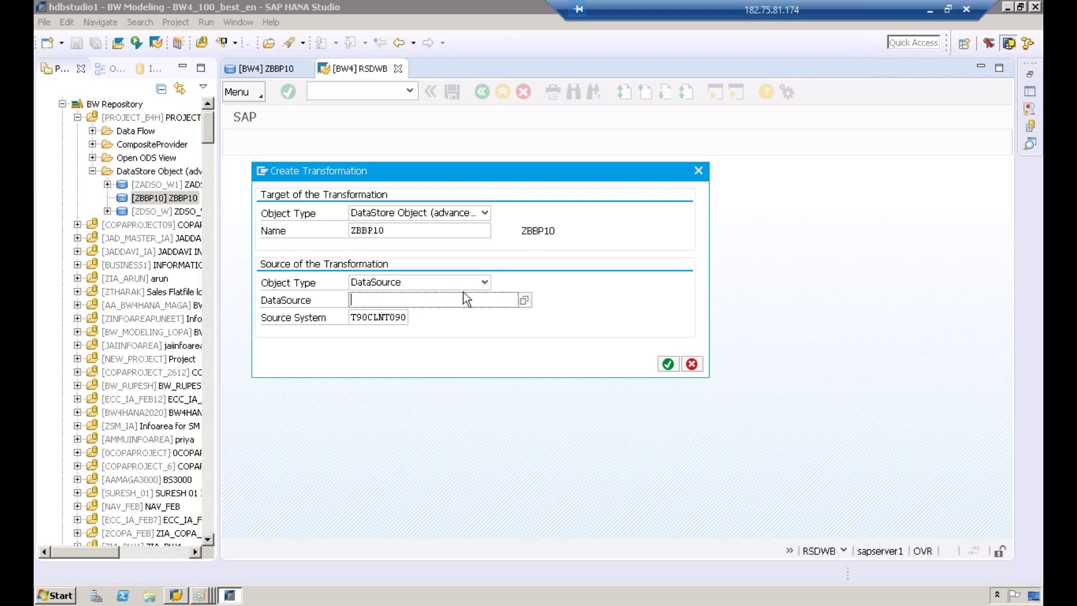
Try to create the transformation with ZDSBW as its DataSource.
text(ZDSBW)
click(668, 365)
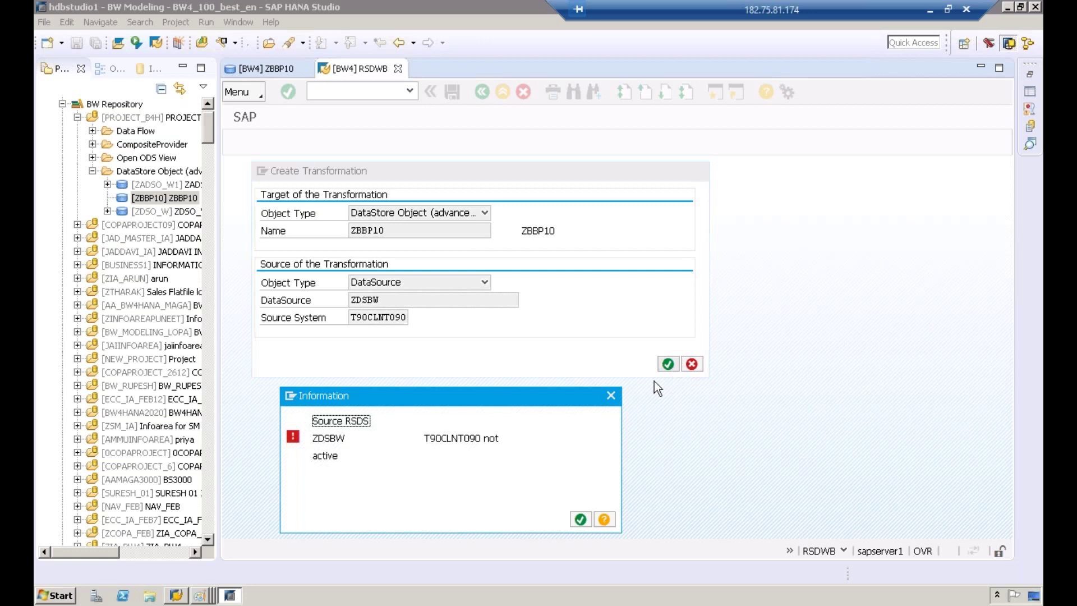
click(580, 520)
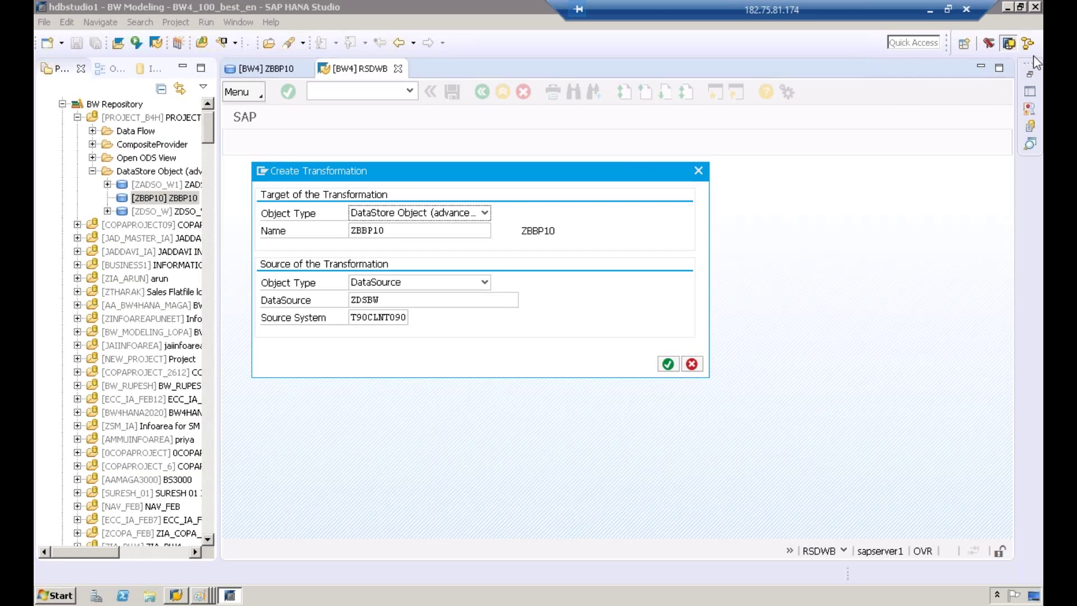
Replace the DataSource with ZDSO_DS, create the transformation to ZBBP10 and narrow the project explorer to enlarge the rule diagram.
click(418, 301)
key(BackSpace)
key(BackSpace)
key(BackSpace)
key(BackSpace)
key(BackSpace)
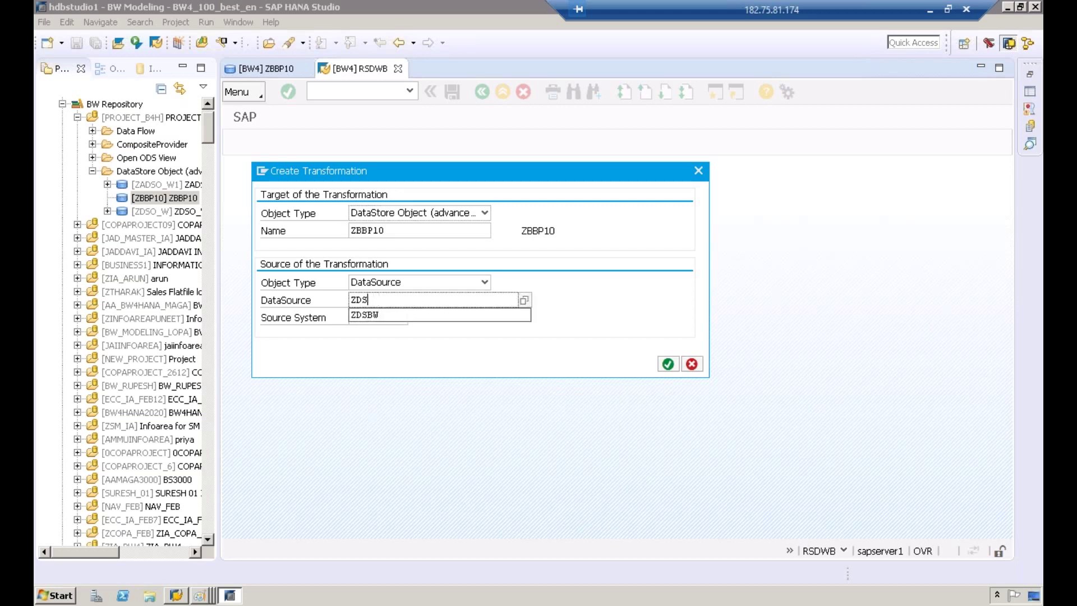
text(ZDS0)
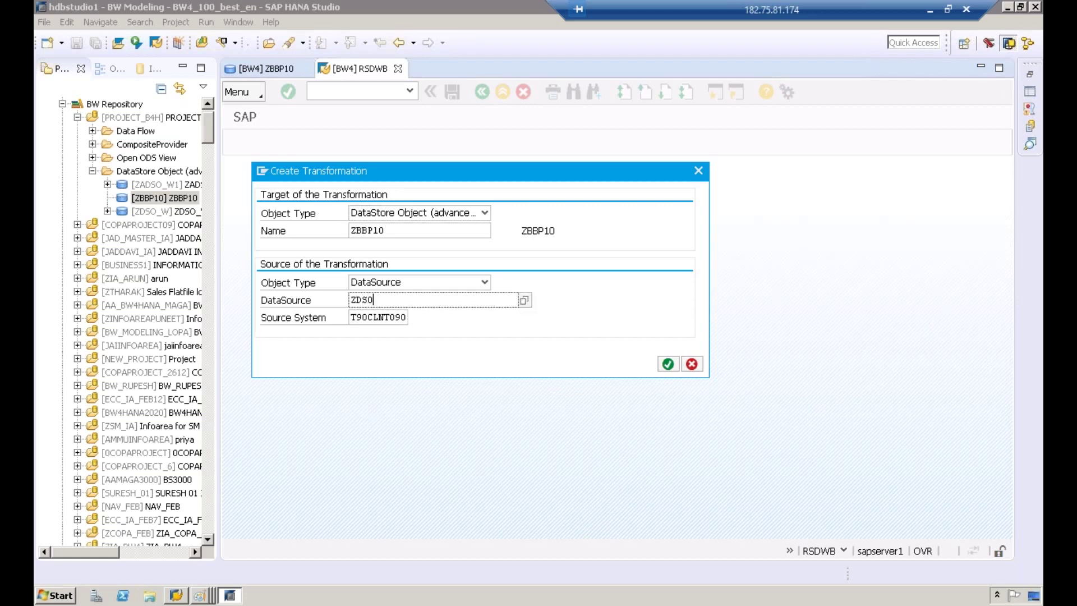
text(_DS)
click(672, 365)
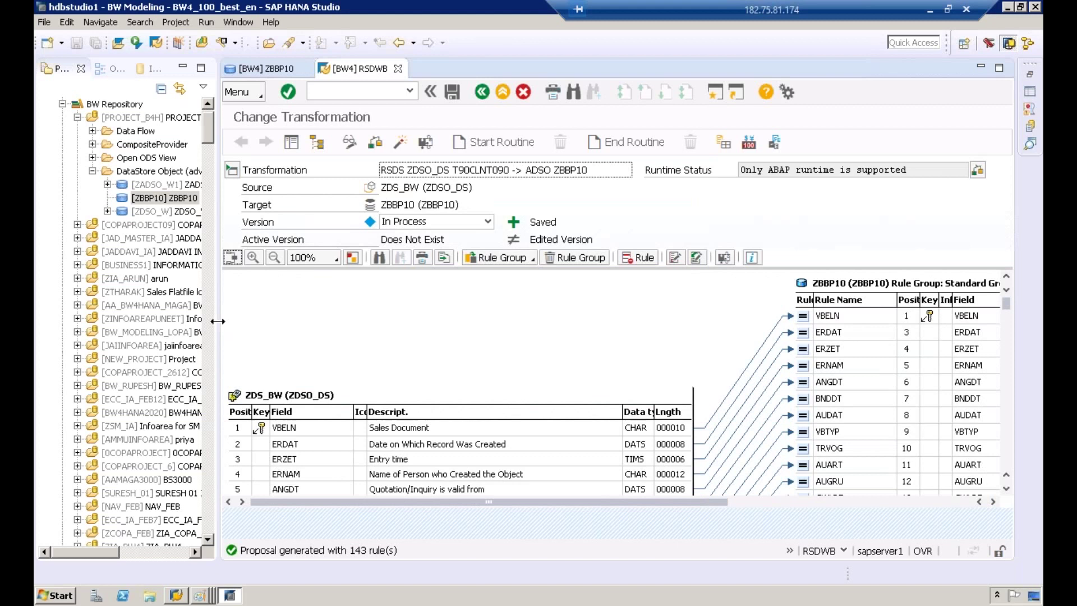
drag(218, 321, 151, 322)
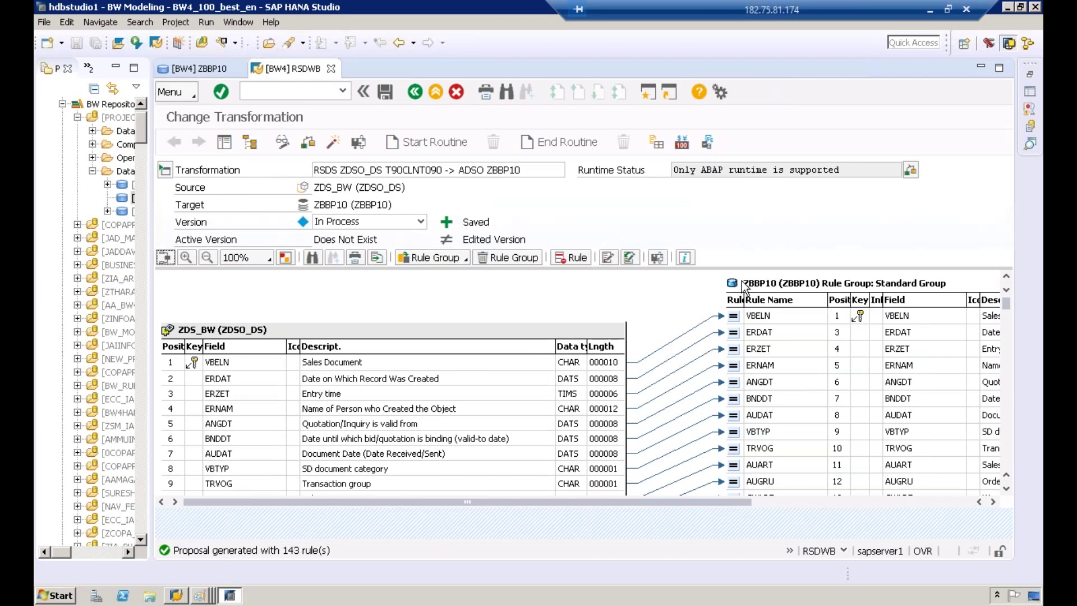
Switch to the Paint drawing and frame the ADSO label with a small rounded rectangle.
click(198, 595)
click(219, 563)
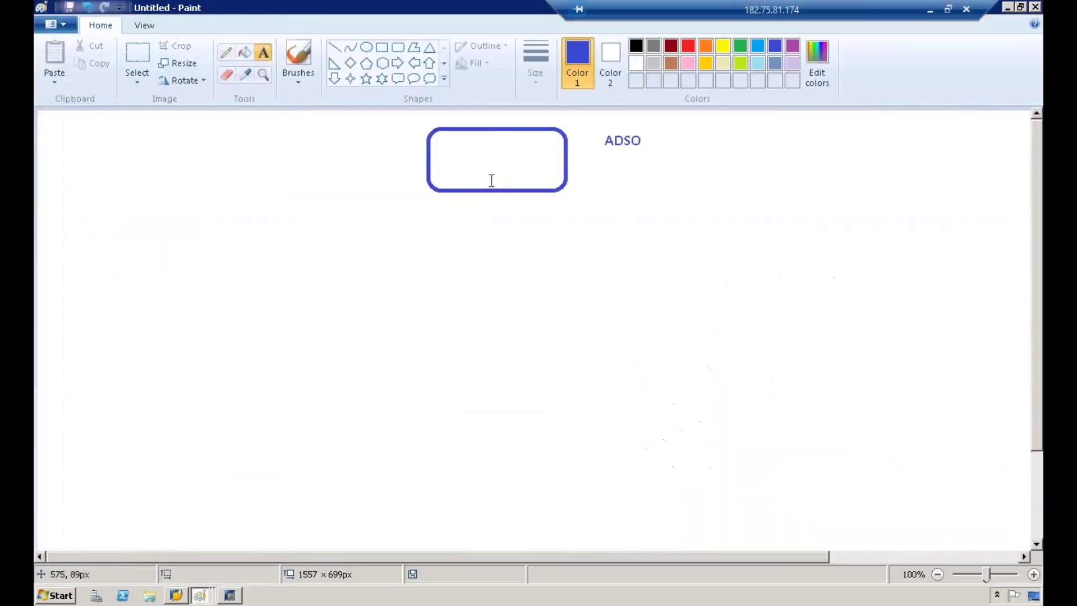
click(397, 47)
click(599, 128)
drag(598, 127, 662, 160)
Draw a slanted line down from the large rounded box and add a smaller rounded rectangle at its lower end.
click(334, 47)
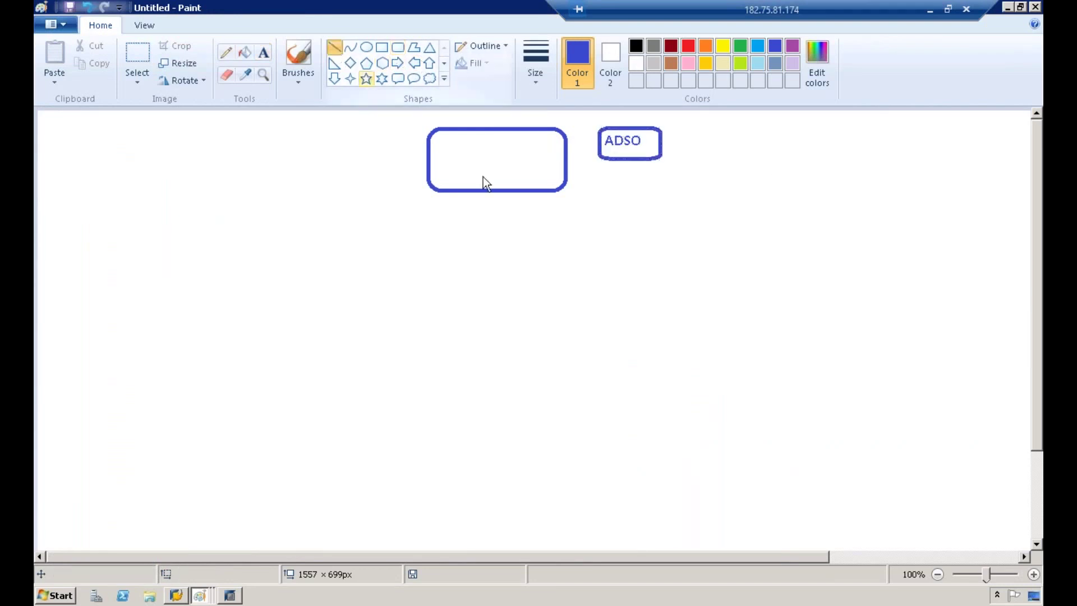
drag(493, 191, 366, 392)
click(398, 48)
drag(438, 426, 443, 430)
drag(508, 389, 511, 397)
Label the lower rounded box DS and delete the stray mark beside it.
click(262, 52)
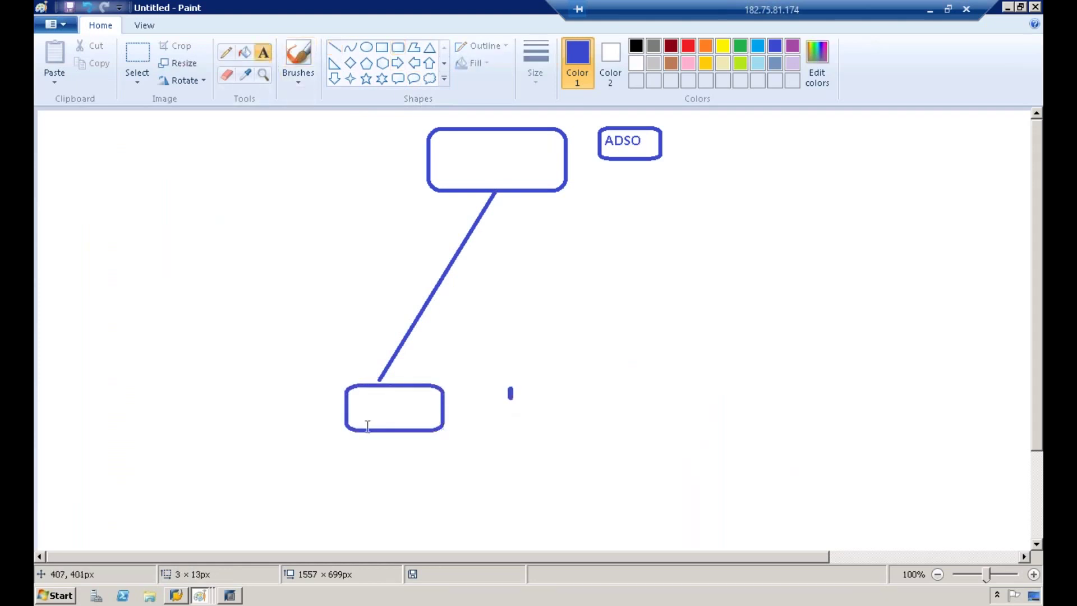
click(376, 411)
text(DS)
click(555, 293)
click(129, 55)
drag(490, 375, 541, 425)
right_click(517, 399)
click(553, 411)
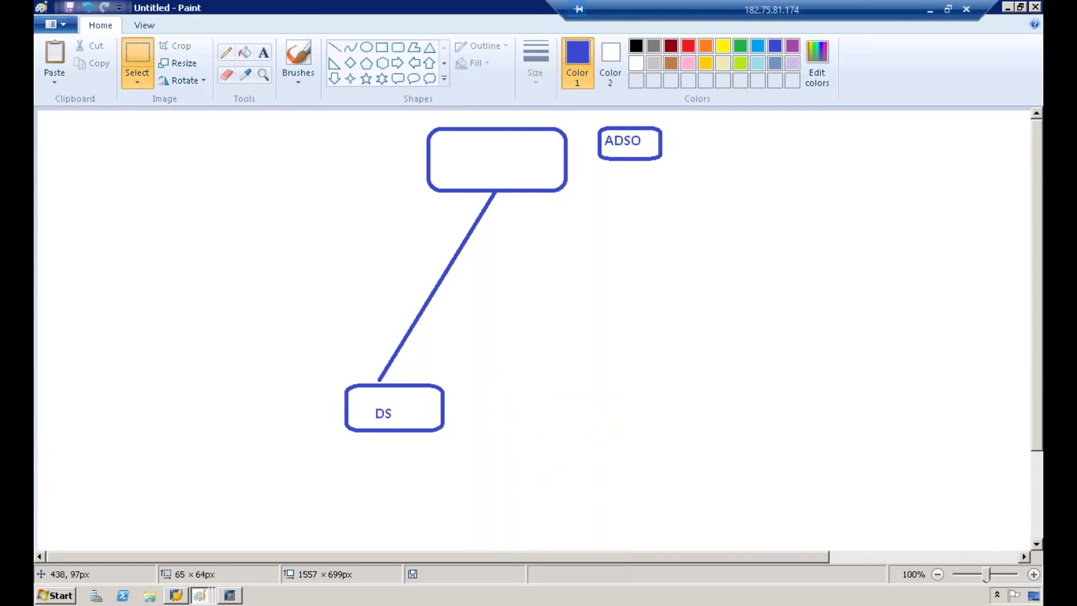
Add the text SAP beside the DS box and T090CLNT090 on a separate line beneath it.
click(263, 53)
click(479, 408)
text(SAP)
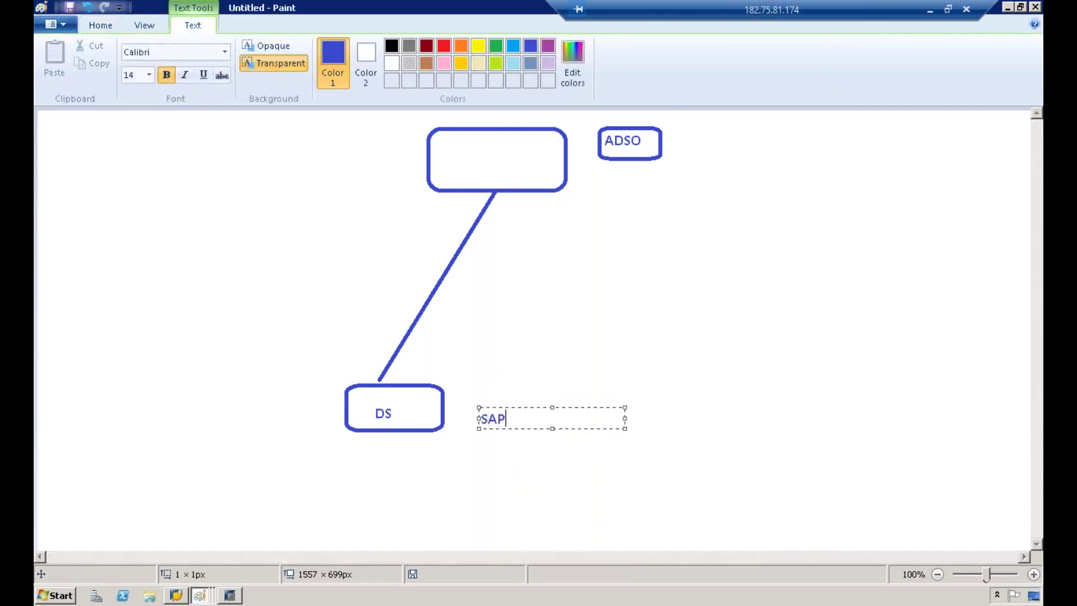
click(507, 431)
click(480, 434)
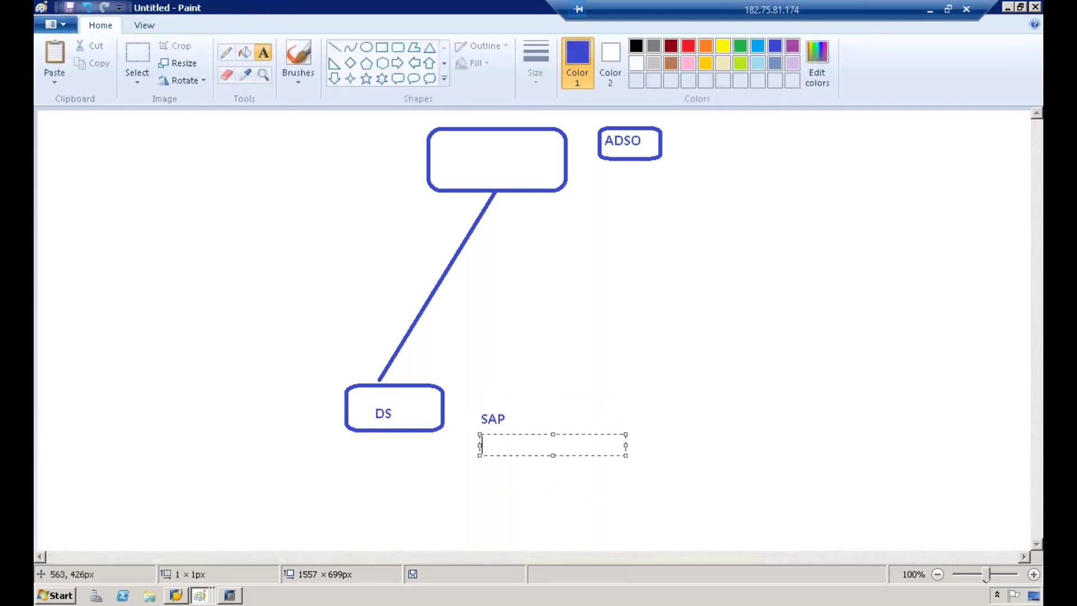
text(T)
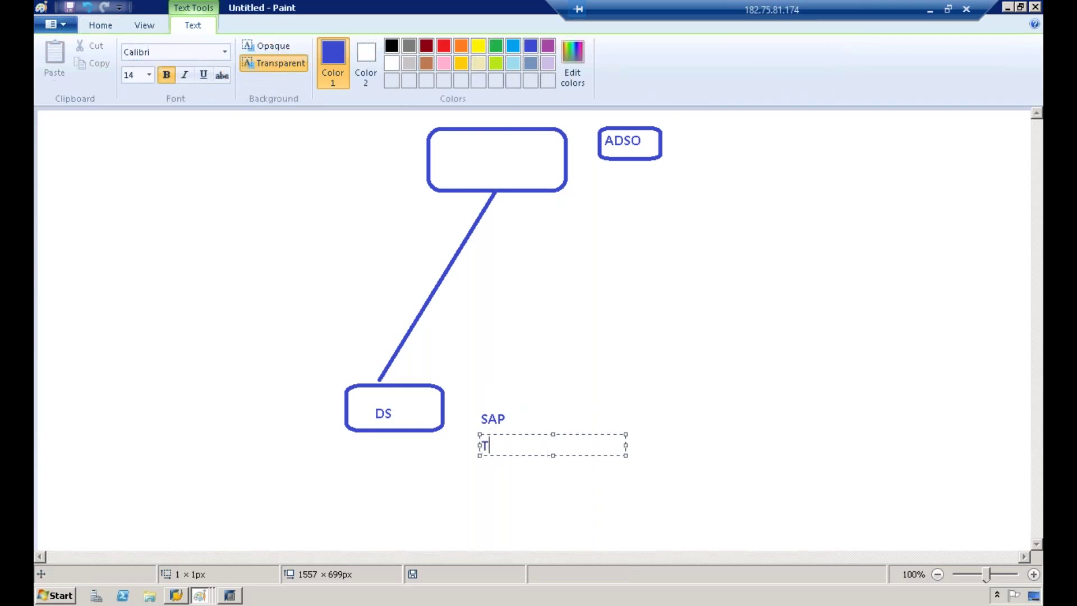
text(090CLNT090)
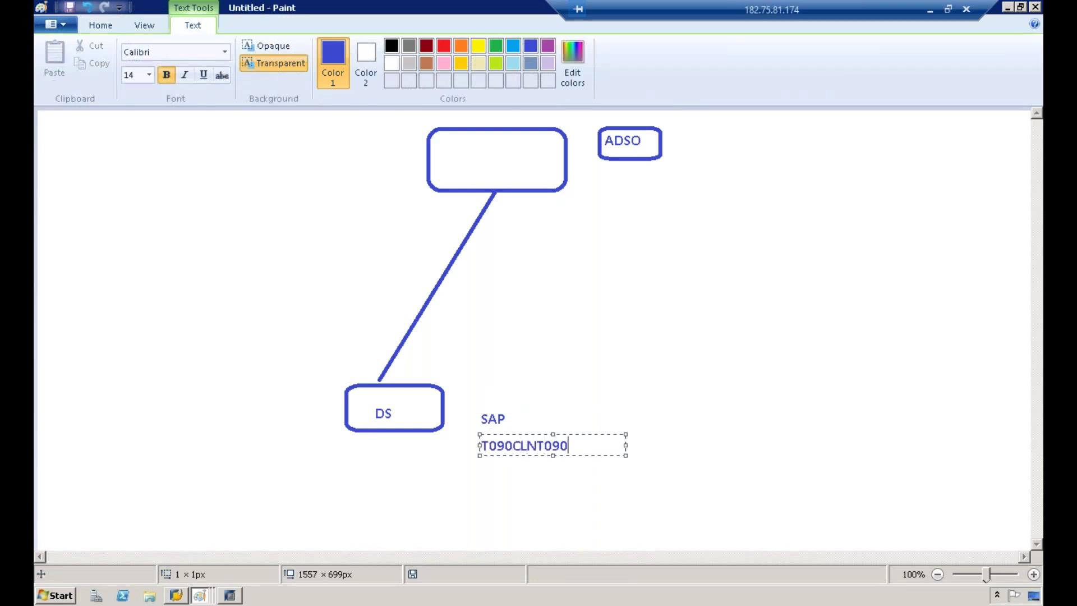
Frame the T090CLNT090 text with a blue rectangle.
click(440, 180)
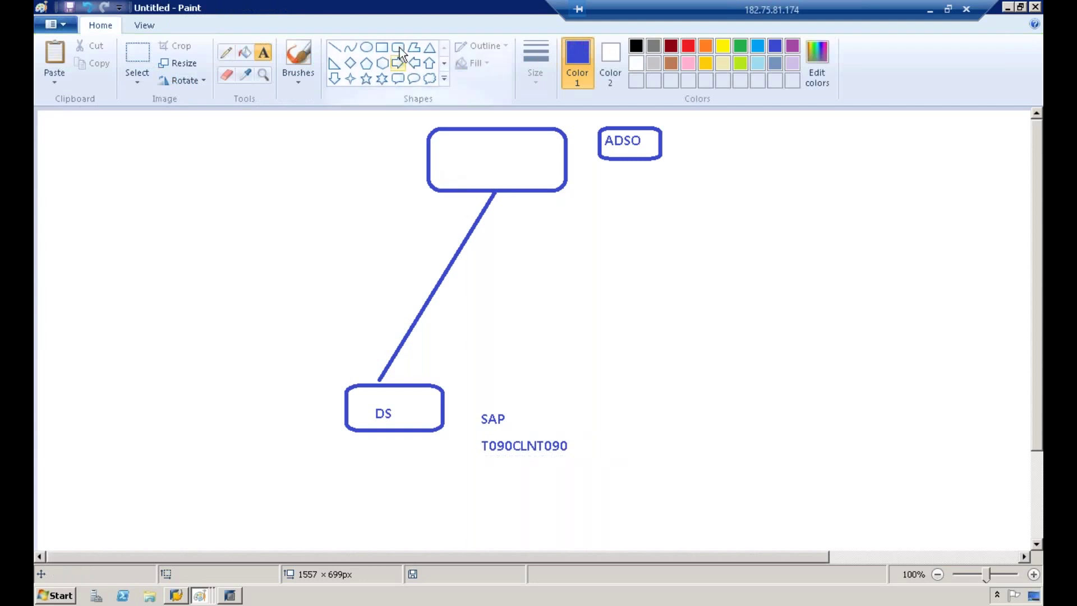
click(381, 47)
drag(477, 434, 601, 460)
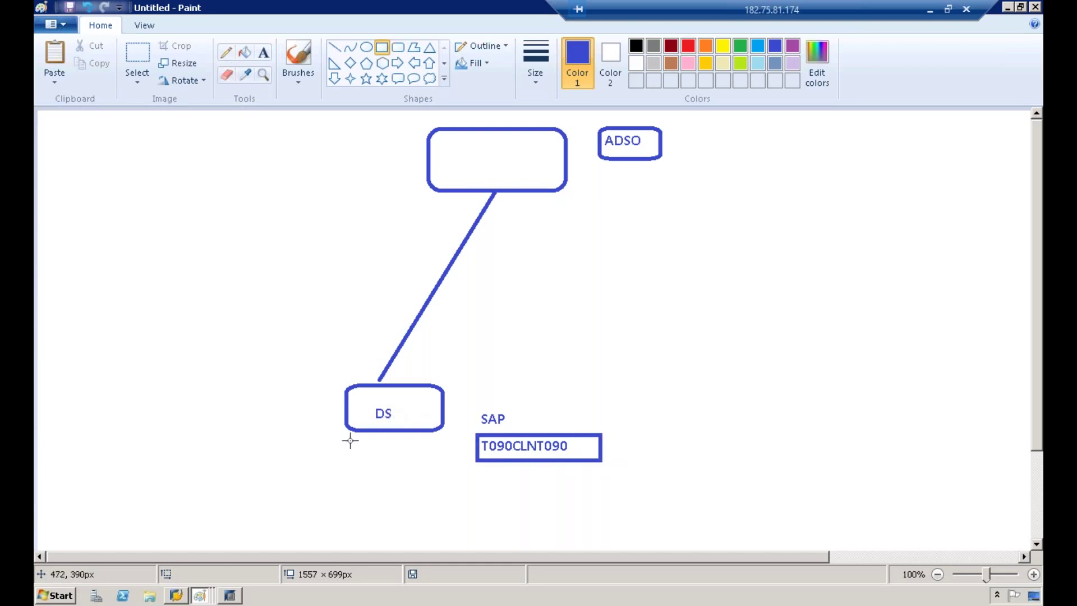
Copy the source name ZDSO_DS from the transformation in SAP HANA Studio and paste it as text beneath the DS box in Paint.
click(234, 596)
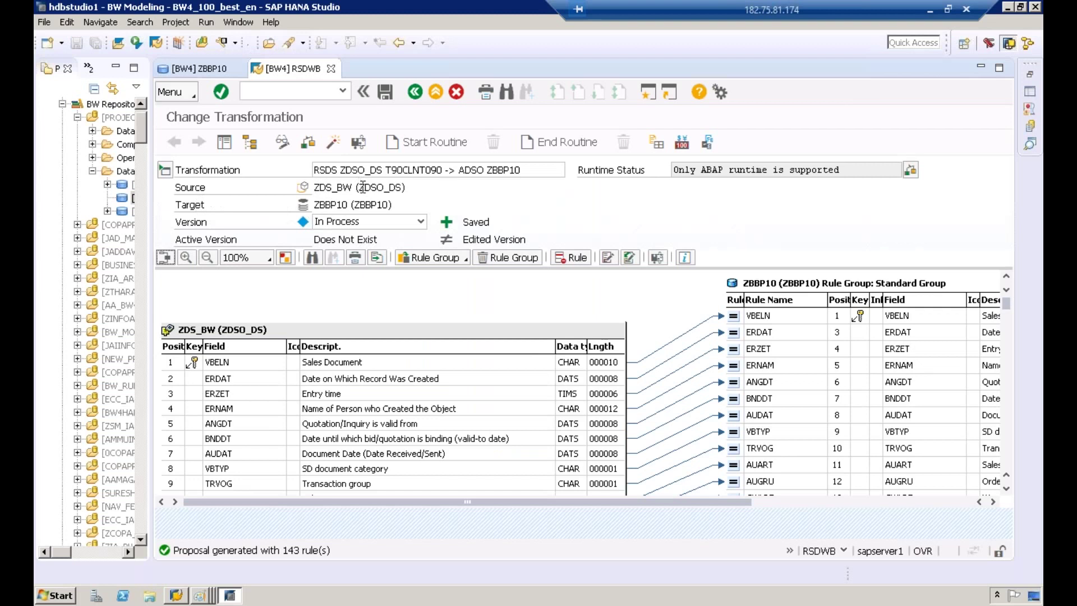
drag(361, 189, 404, 189)
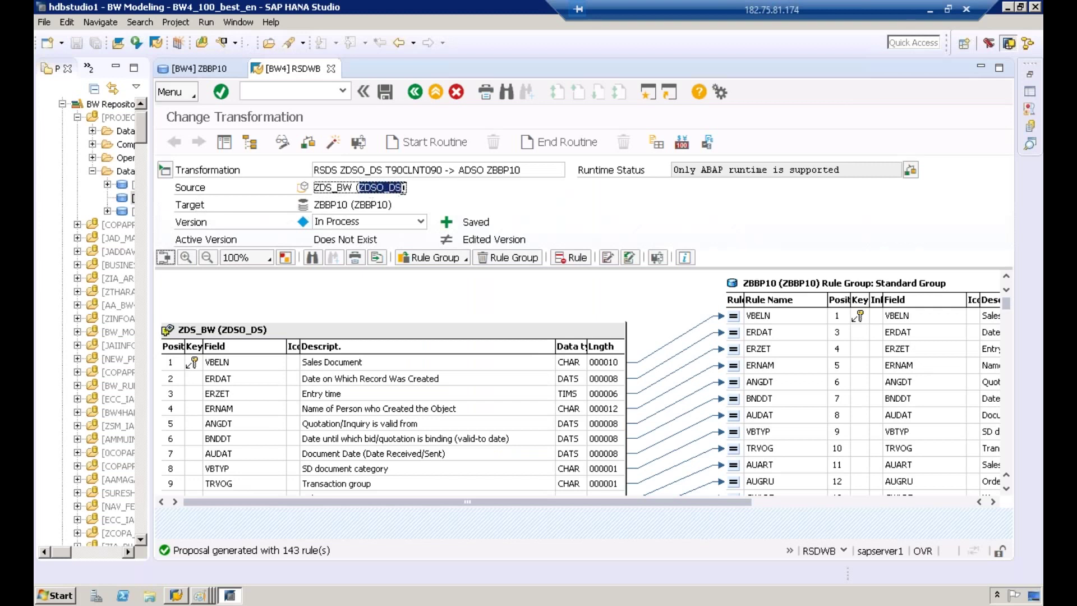
click(464, 190)
click(201, 595)
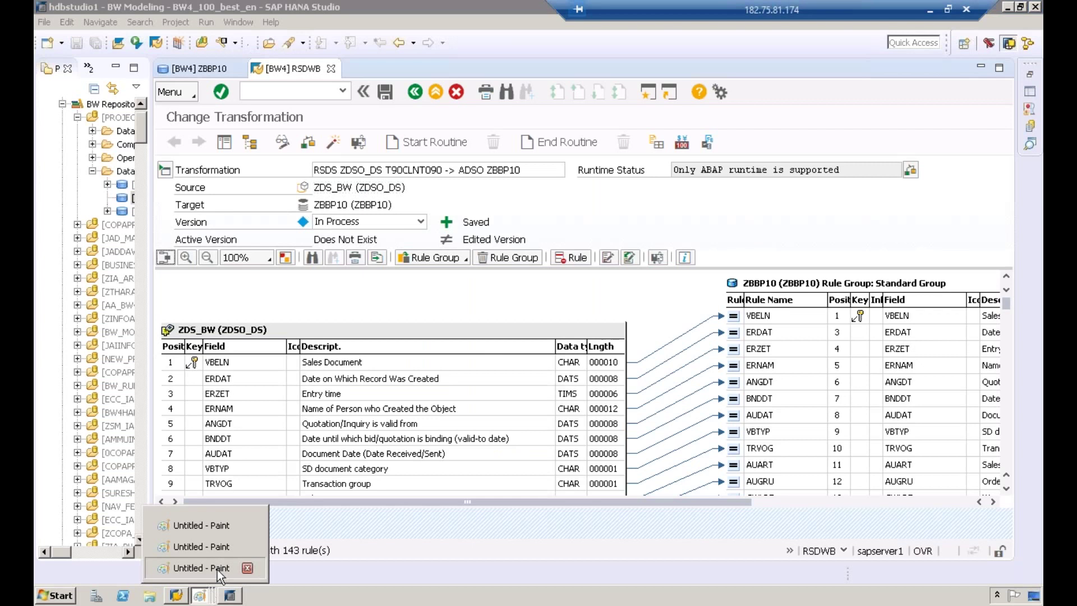
click(217, 570)
click(263, 54)
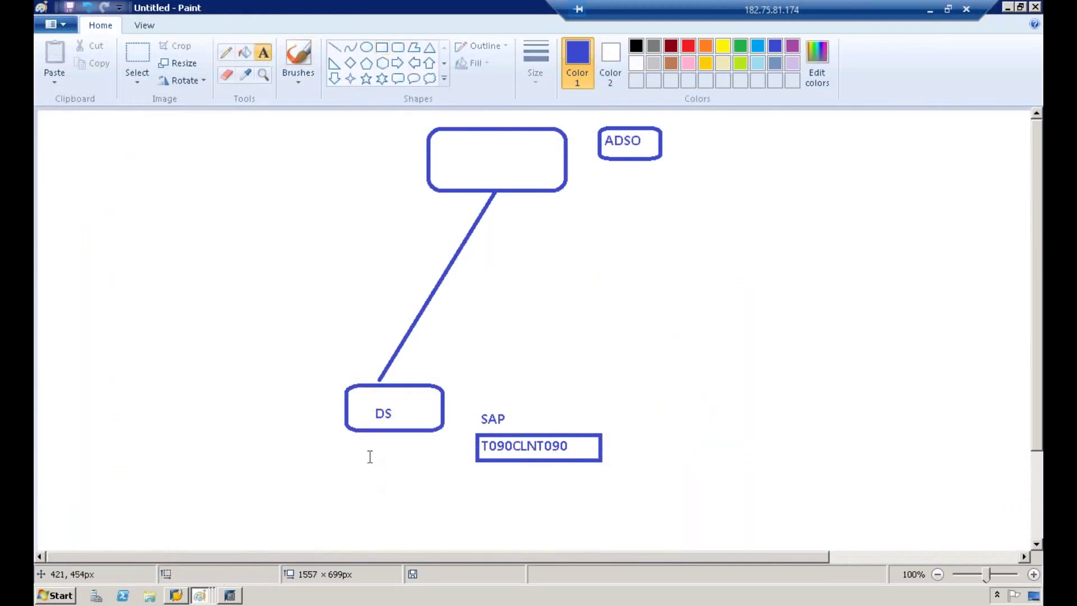
click(368, 441)
key(ctrl+v)
click(536, 393)
Frame the ZDSO_DS text with a red rounded rectangle.
click(398, 47)
click(688, 45)
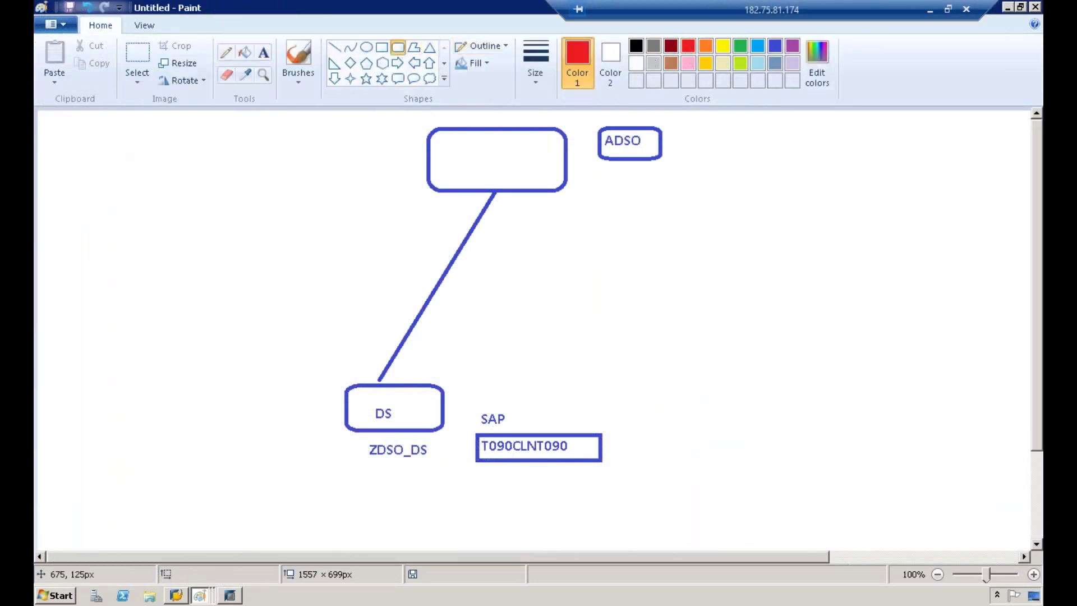
drag(361, 441, 439, 458)
click(540, 364)
Pick up the target name from the transformation in SAP HANA Studio and add ZBBP10 in red below the ADSO box in Paint.
click(232, 595)
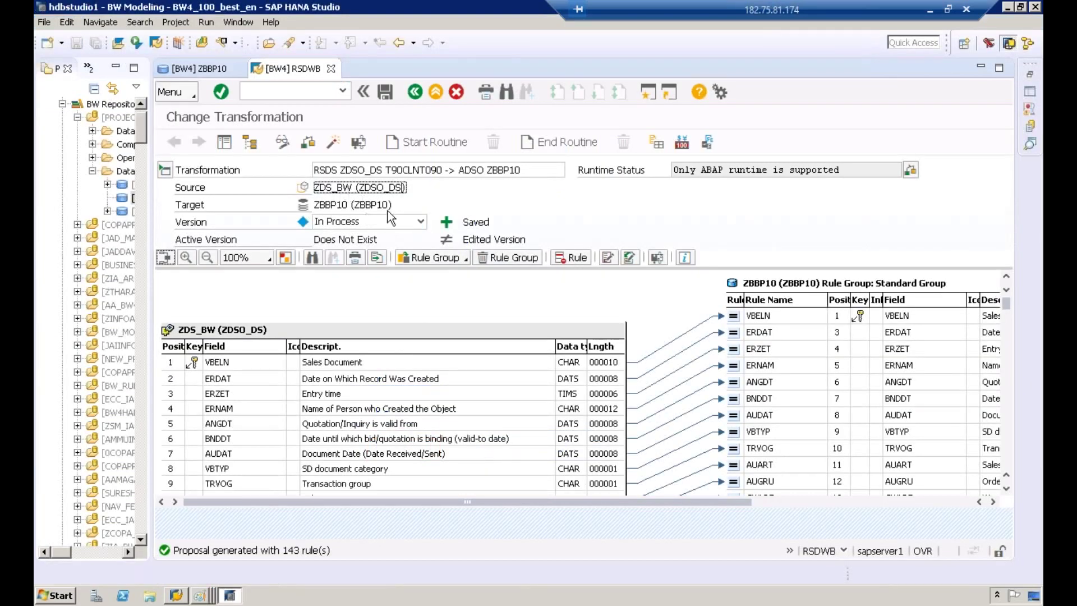
drag(389, 205, 353, 205)
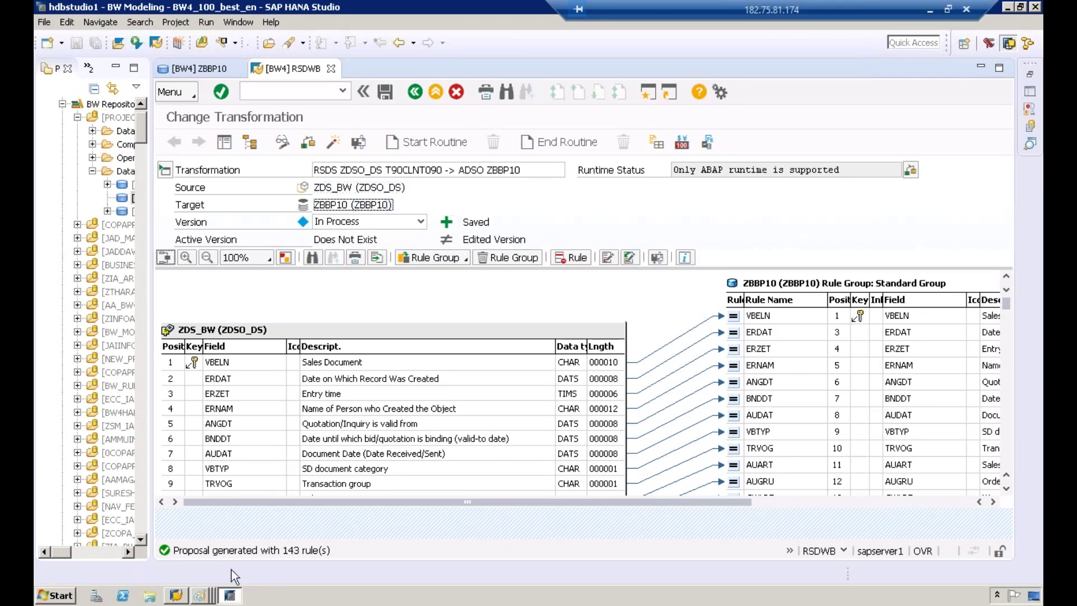
click(201, 596)
click(214, 570)
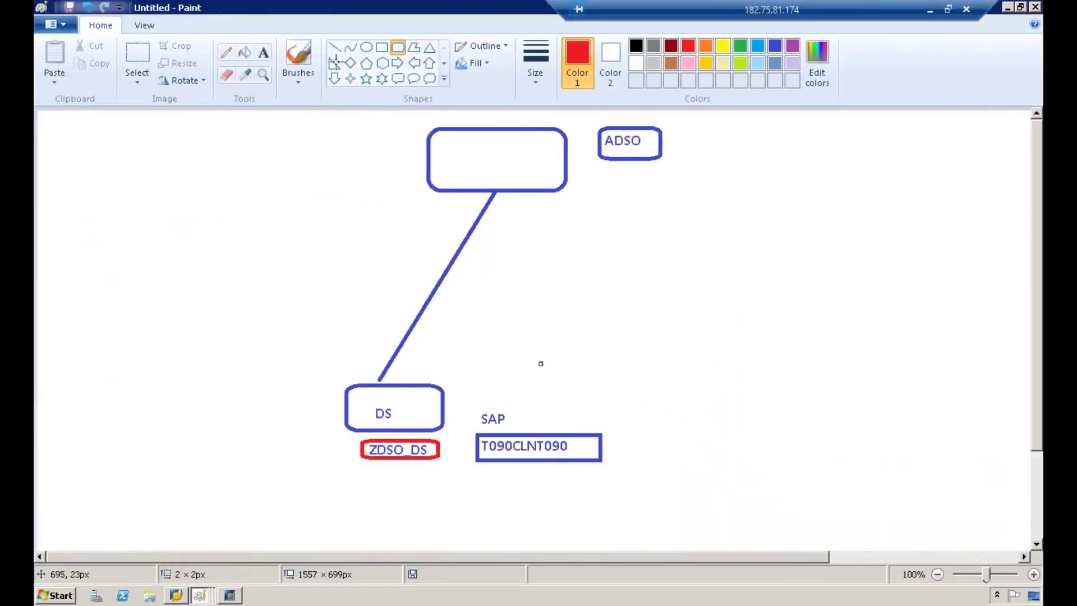
click(262, 53)
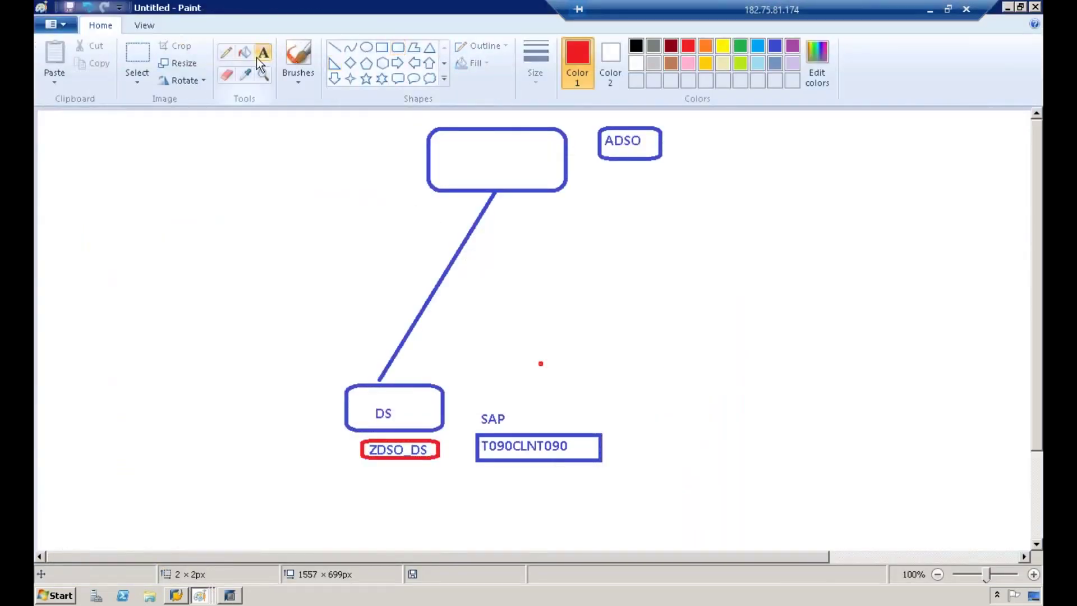
click(624, 164)
text(ZBBP10)
click(814, 158)
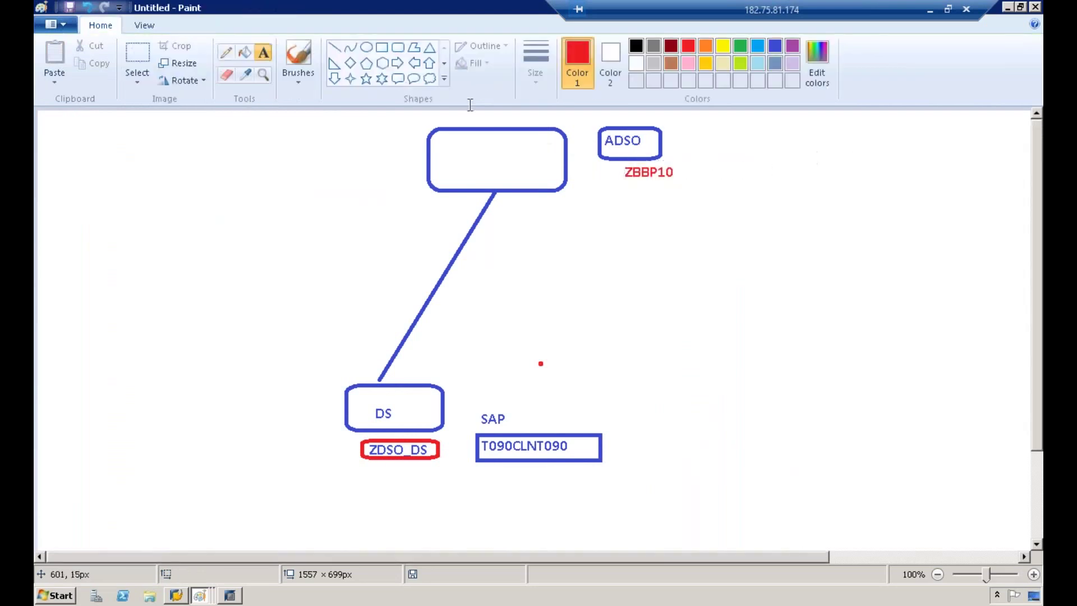
Frame the ZBBP10 text with a red rounded rectangle.
click(381, 47)
click(401, 47)
drag(621, 158, 684, 190)
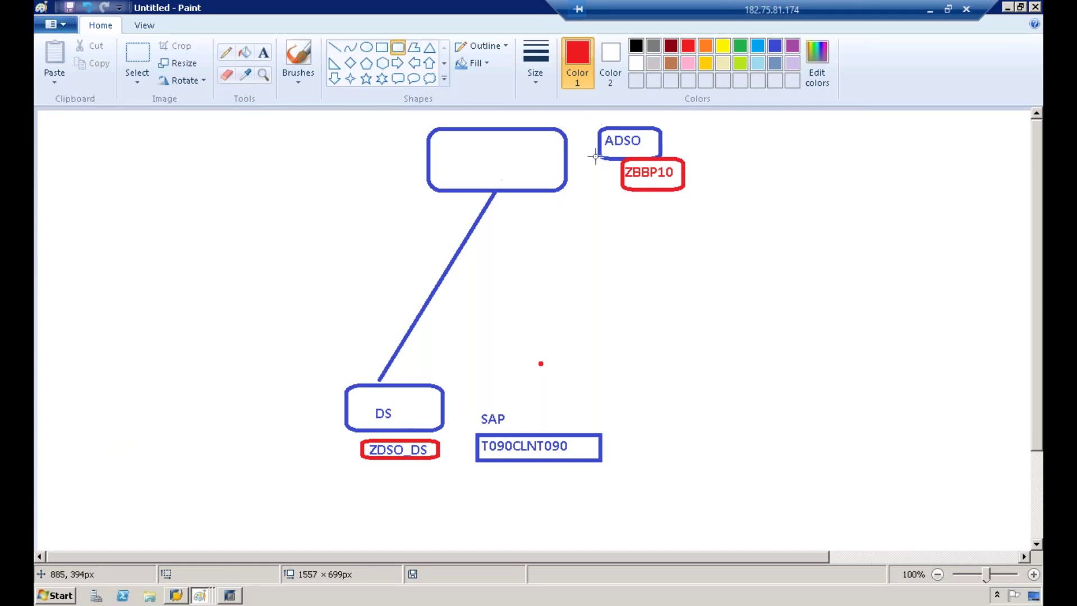
Pencil two short blue lines inside the DS box beside its label.
click(226, 52)
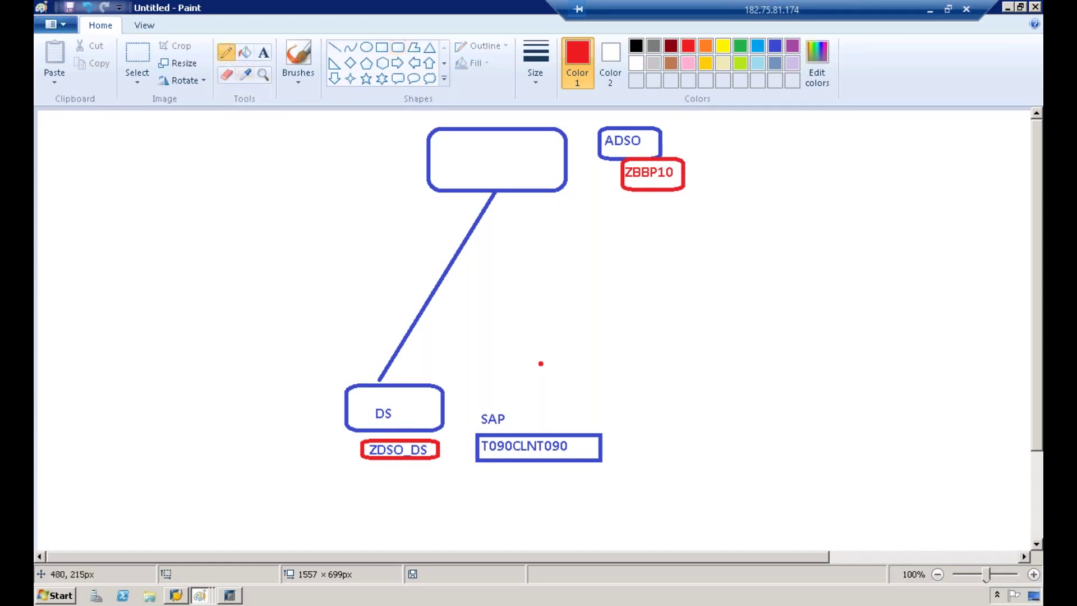
click(774, 45)
mouse_move(406, 399)
mouse_down()
mouse_move(424, 397)
mouse_move(428, 411)
mouse_up()
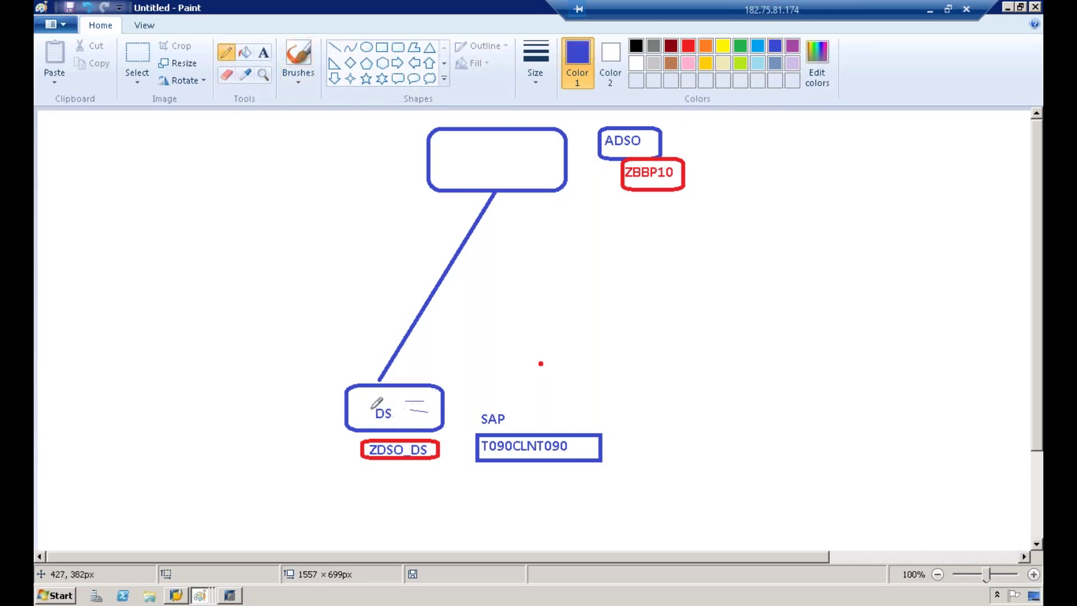
Add the text SOURCE in blue beside the DS box.
click(144, 54)
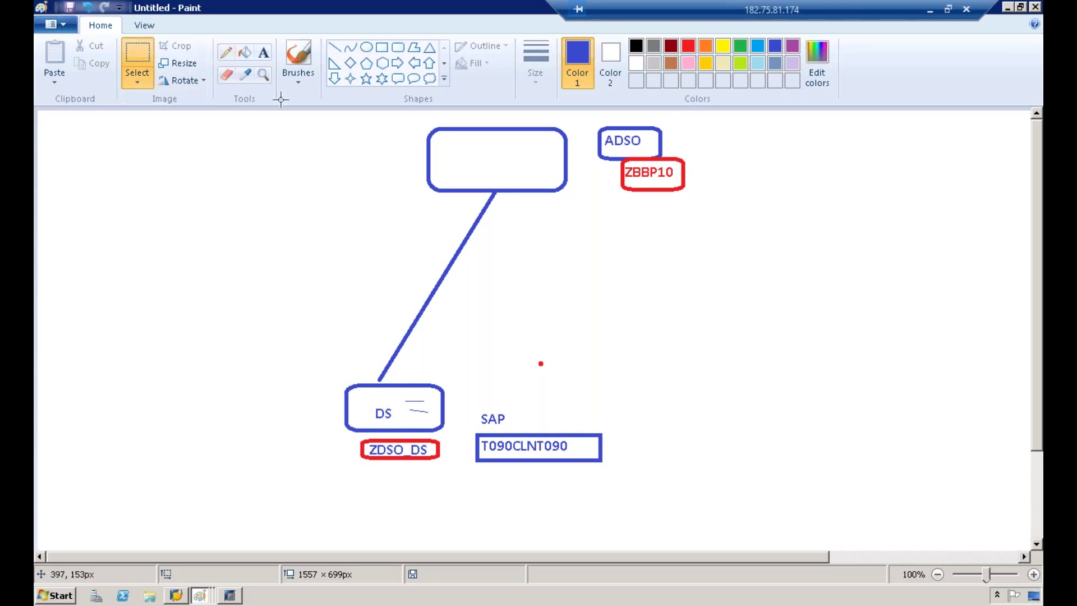
click(263, 52)
click(270, 399)
text(SOURCE)
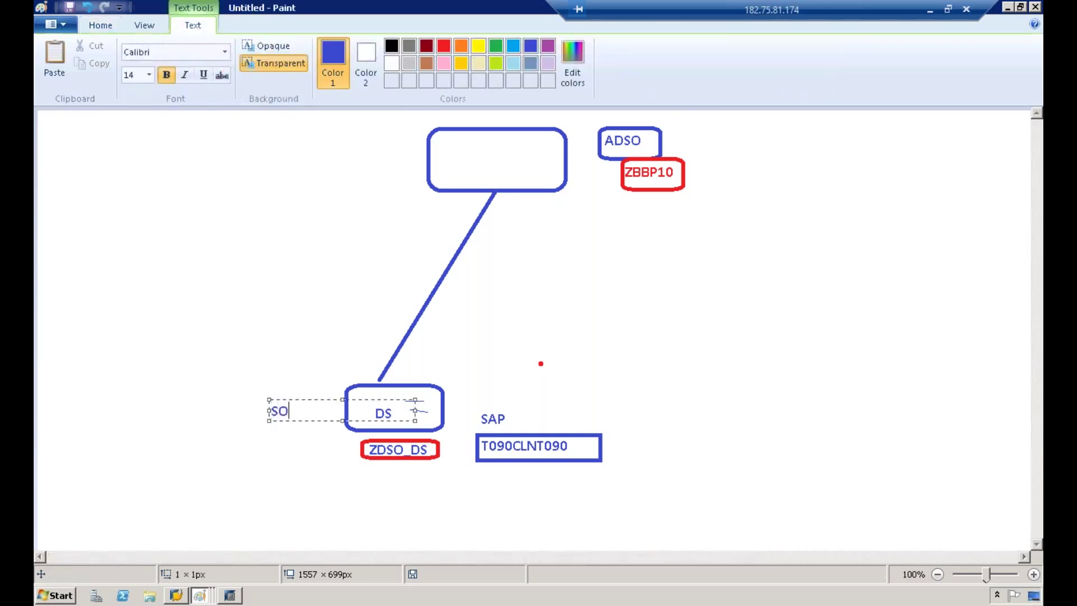
click(348, 173)
Add the text TARGET beside the large upper rounded box.
click(331, 154)
text(TEGAT)
key(BackSpace)
key(BackSpace)
key(BackSpace)
key(BackSpace)
key(BackSpace)
text(TARGET)
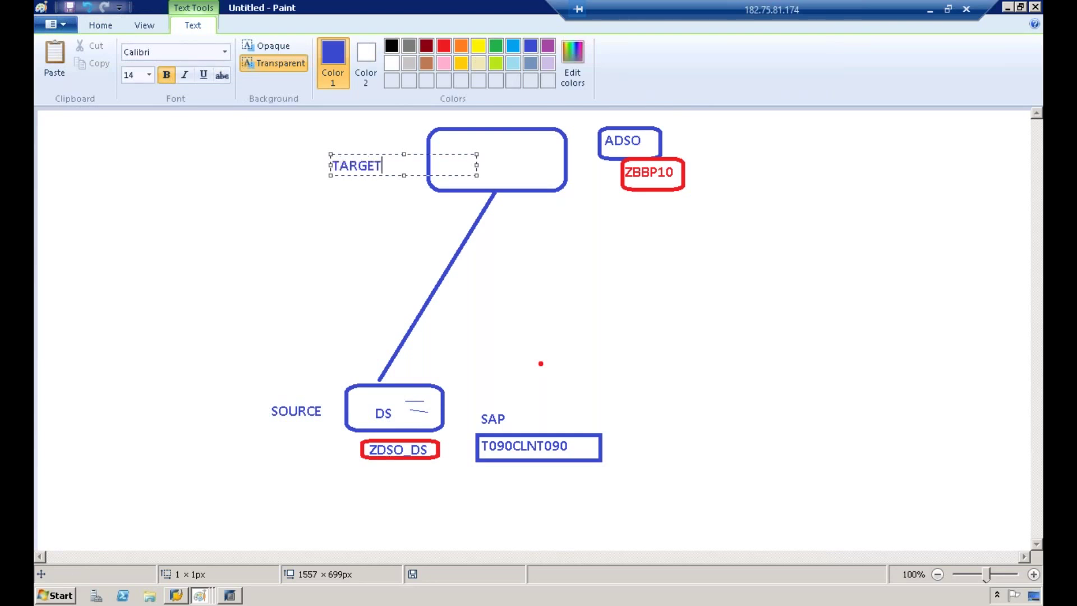
click(269, 427)
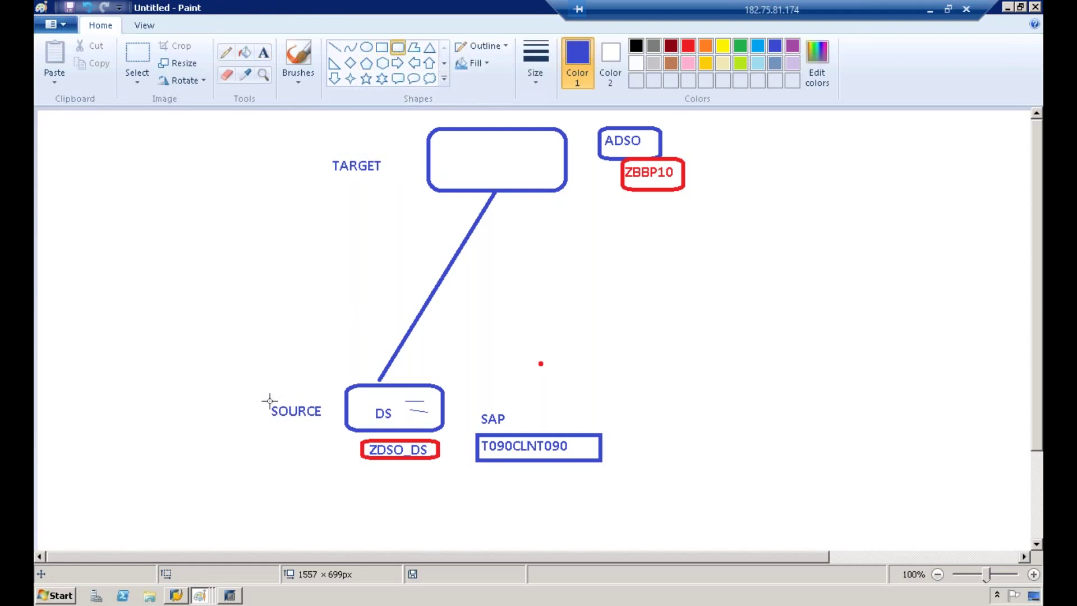
Frame the SOURCE and TARGET labels with blue rounded rectangles.
drag(263, 396, 333, 420)
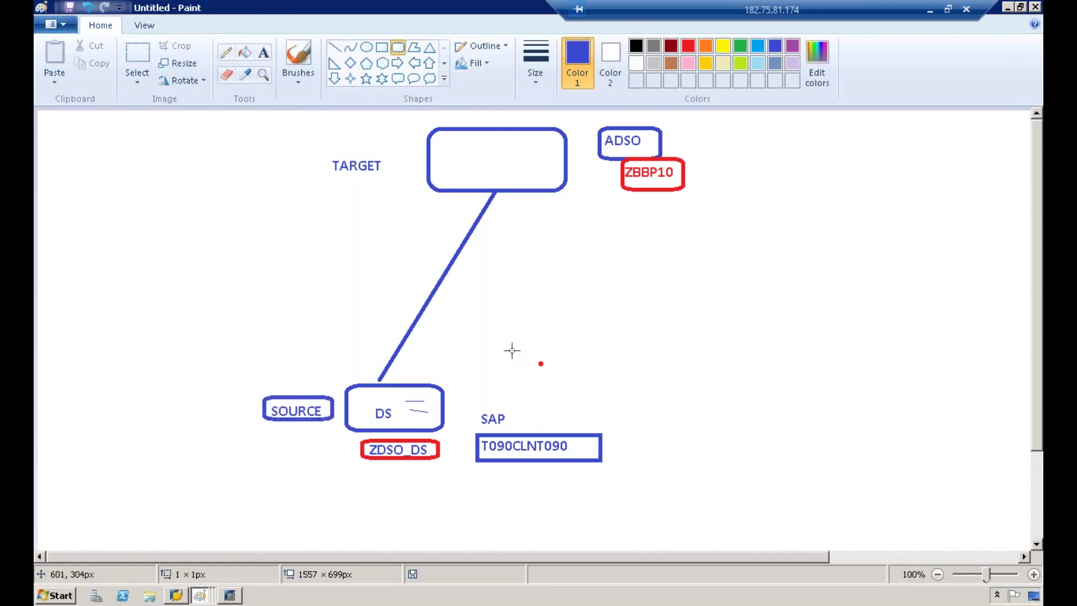
click(331, 150)
drag(331, 150, 394, 177)
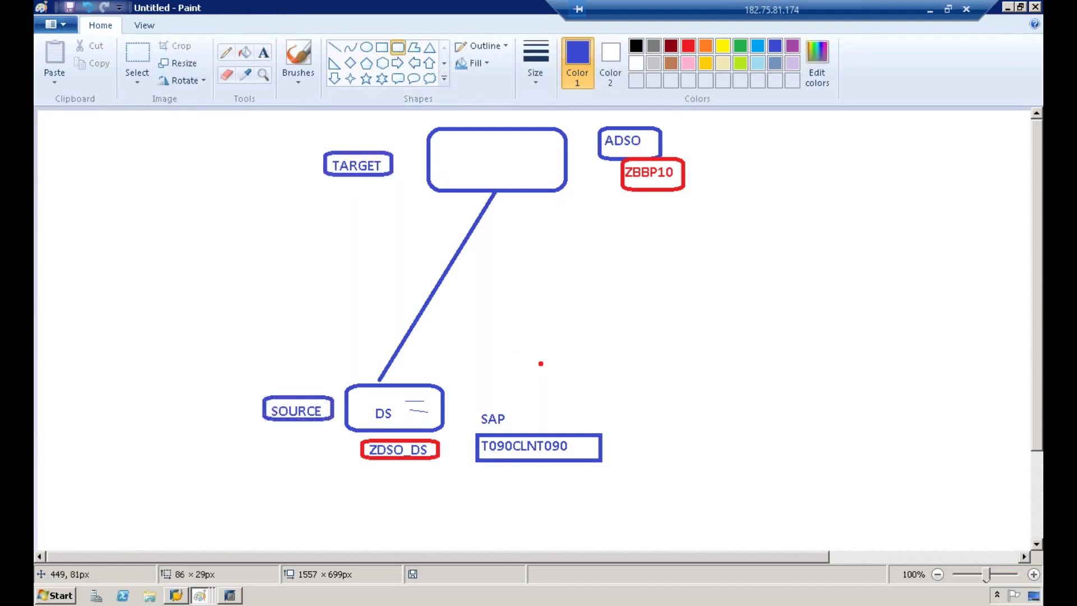
Cut out the middle section of the slanted line and draw a wide rounded rectangle in the gap.
click(145, 53)
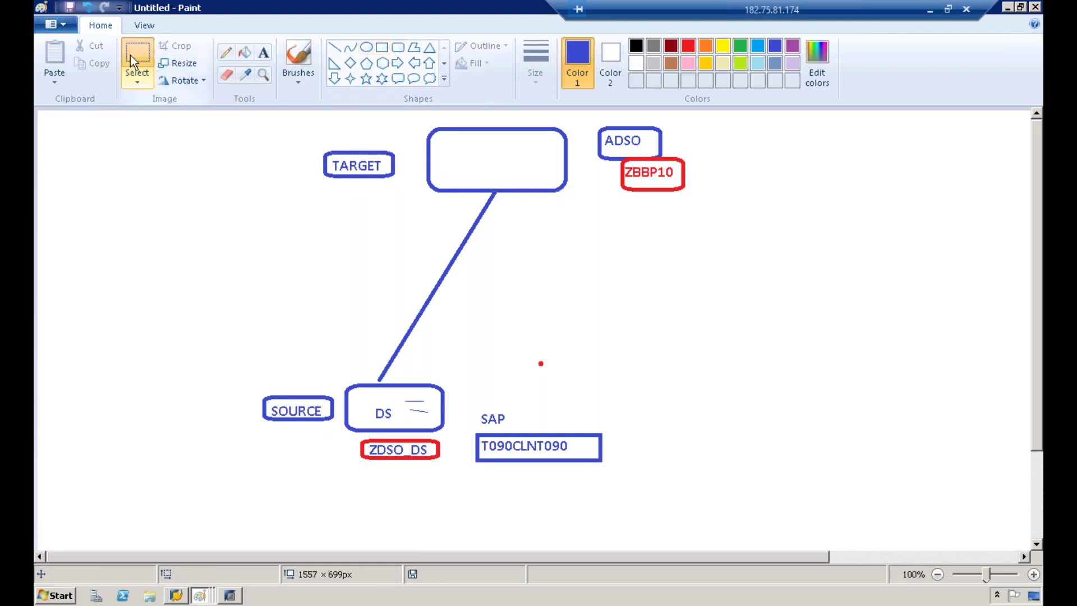
drag(534, 312, 367, 252)
right_click(485, 282)
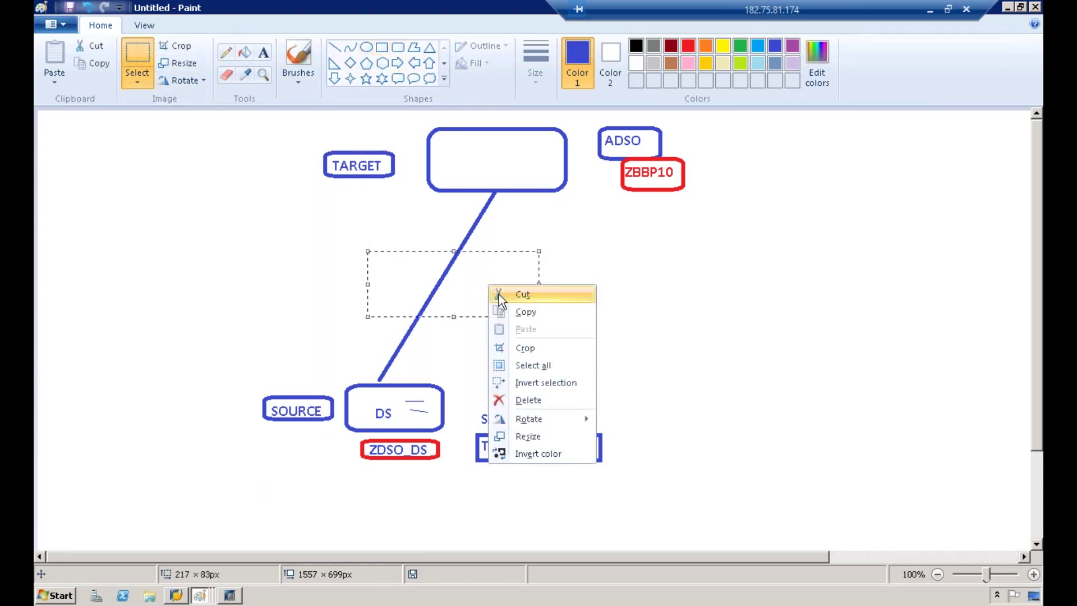
click(499, 293)
click(397, 47)
drag(387, 261, 509, 309)
drag(518, 301, 519, 295)
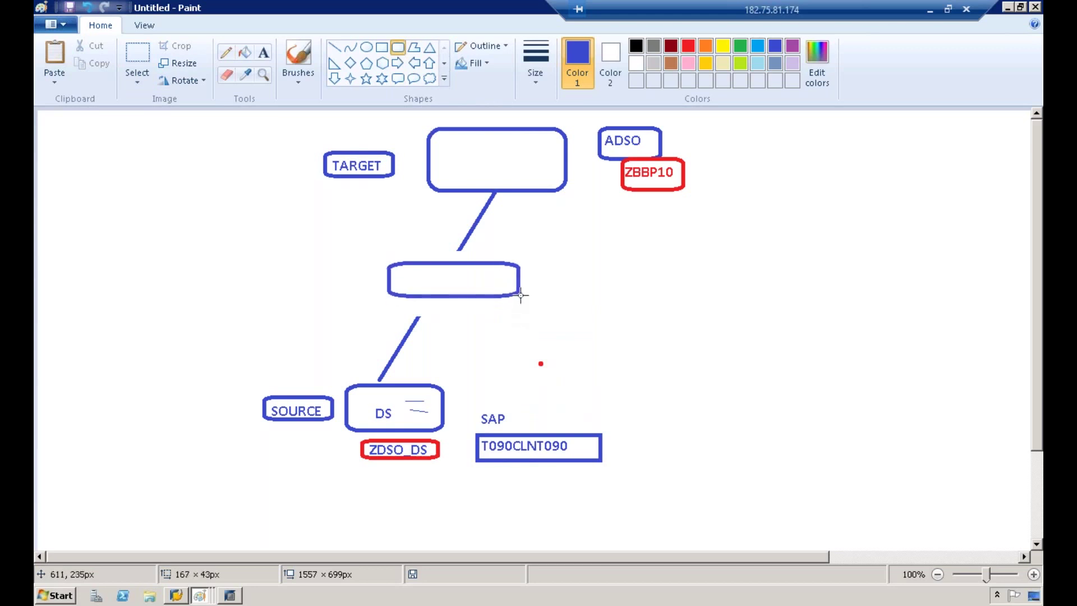
Extend both remaining line pieces with short straight lines so they meet the middle rounded box.
click(335, 46)
drag(409, 326, 433, 296)
drag(462, 244, 454, 262)
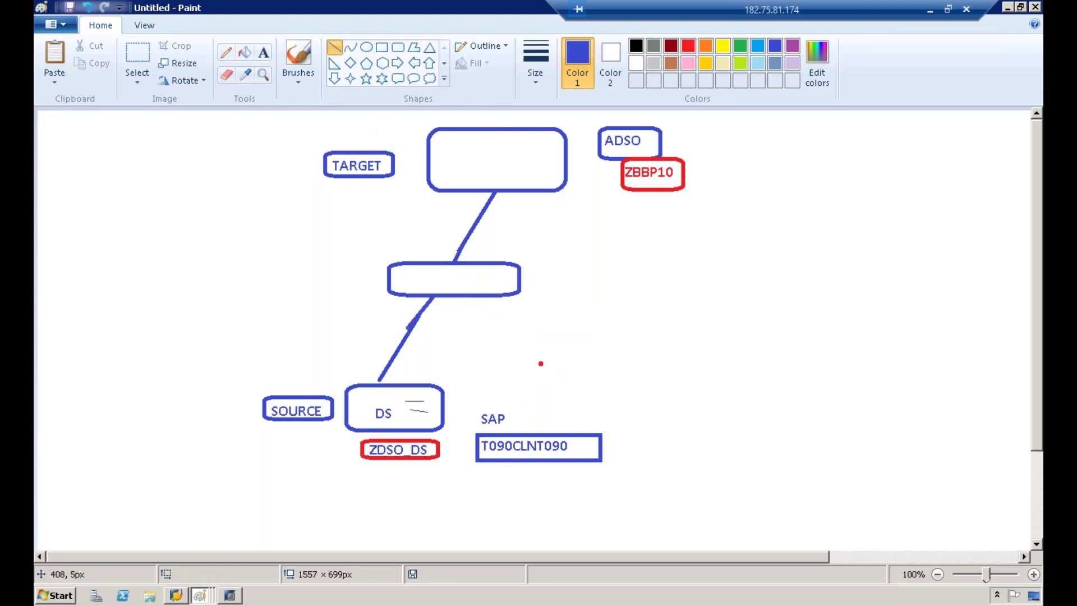
Label the middle rounded box TRANSFORMATION, fitting the text inside its outline.
click(263, 52)
click(408, 269)
text(TRANSFORMATION)
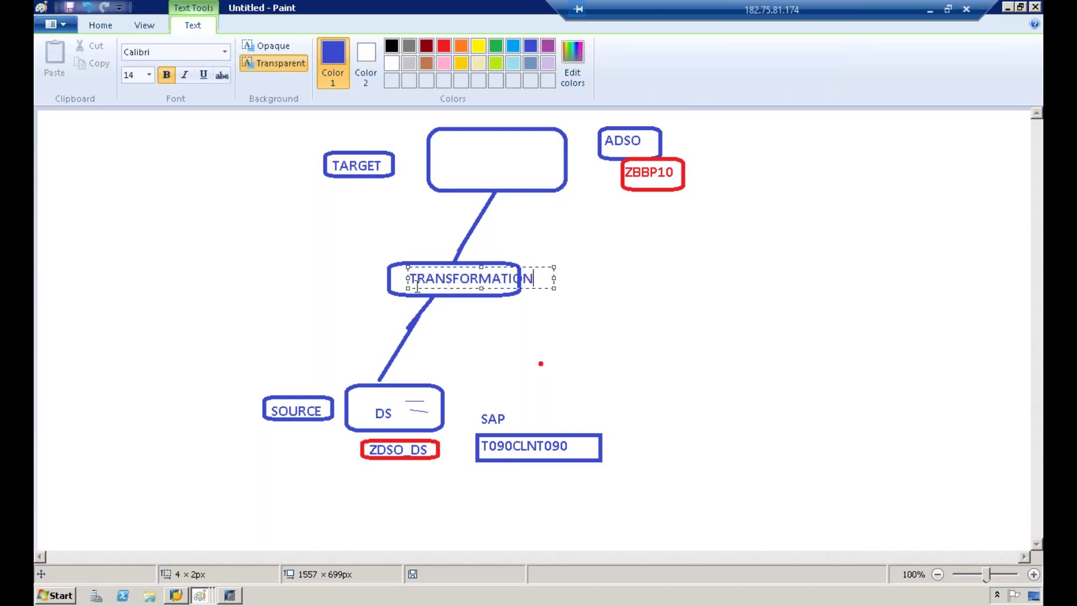
drag(408, 278, 391, 281)
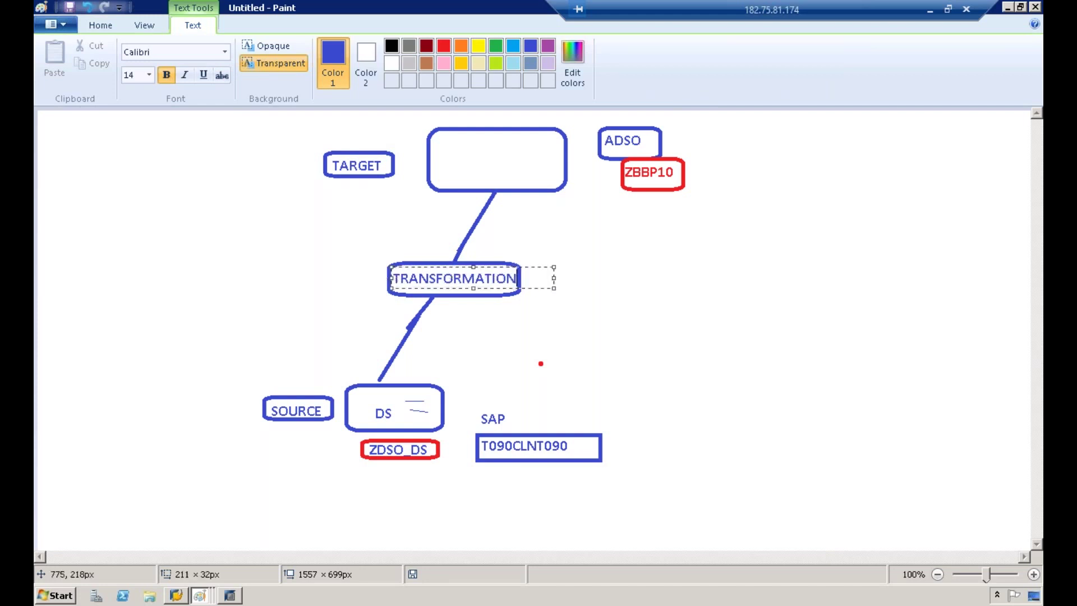
click(446, 300)
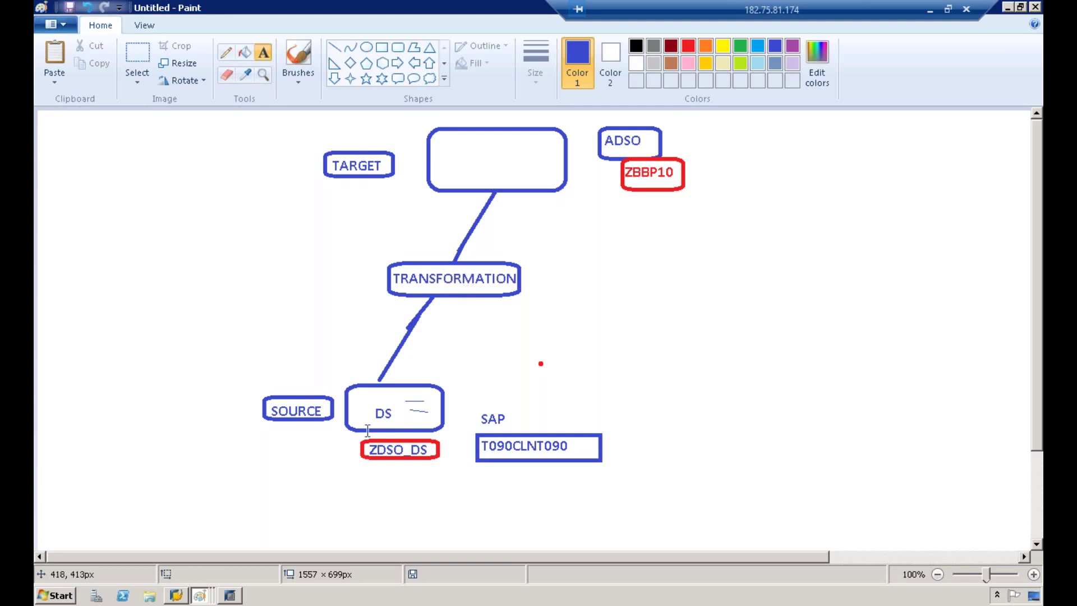
Pencil freehand arrows from the TRANSFORMATION box to the SOURCE and TARGET labels.
click(226, 53)
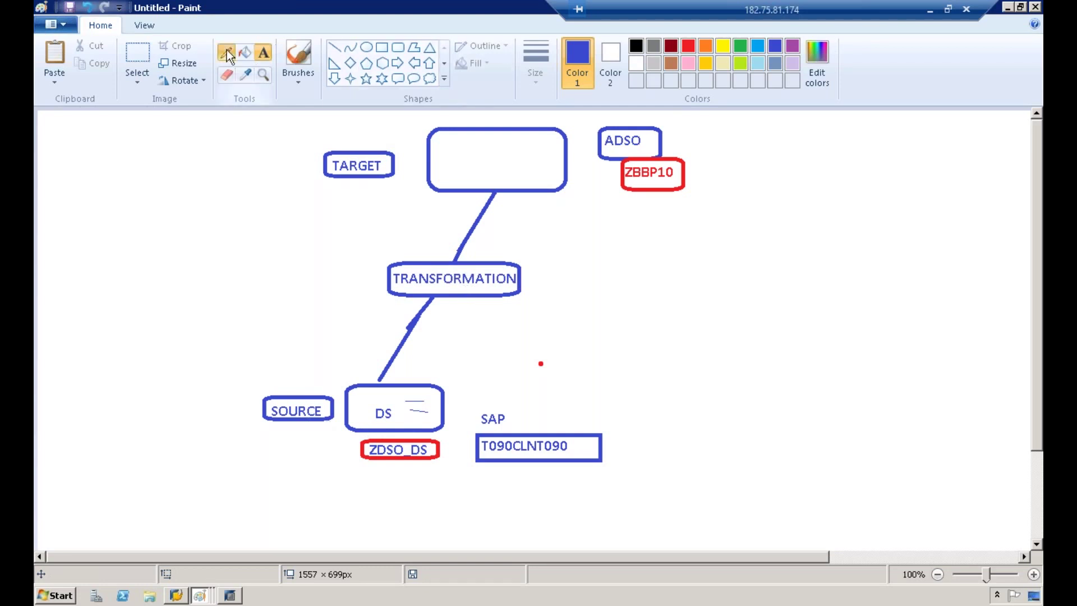
mouse_move(387, 273)
mouse_down()
mouse_move(347, 303)
mouse_move(328, 384)
mouse_up()
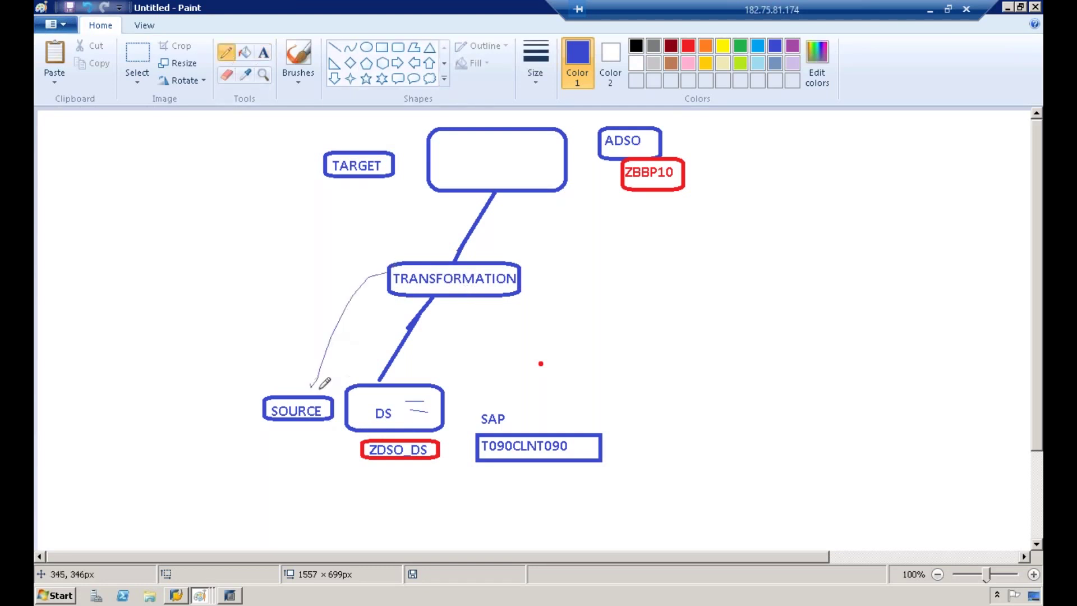
mouse_move(405, 268)
mouse_down()
mouse_move(371, 184)
mouse_move(380, 187)
mouse_up()
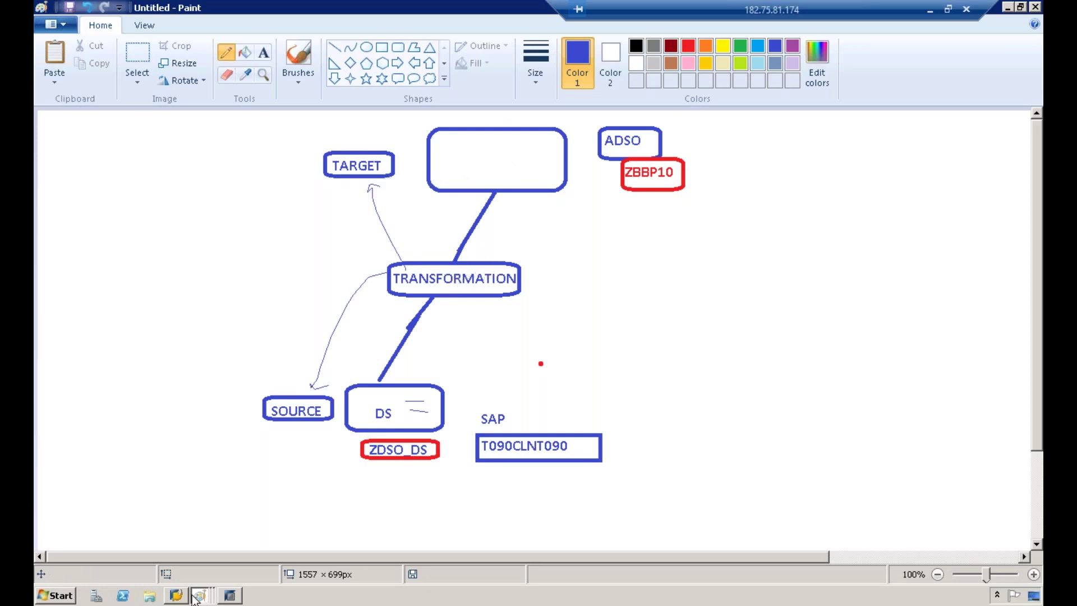
Switch to SAP HANA Studio and activate the transformation from ZDSO_DS to ZBBP10.
click(230, 596)
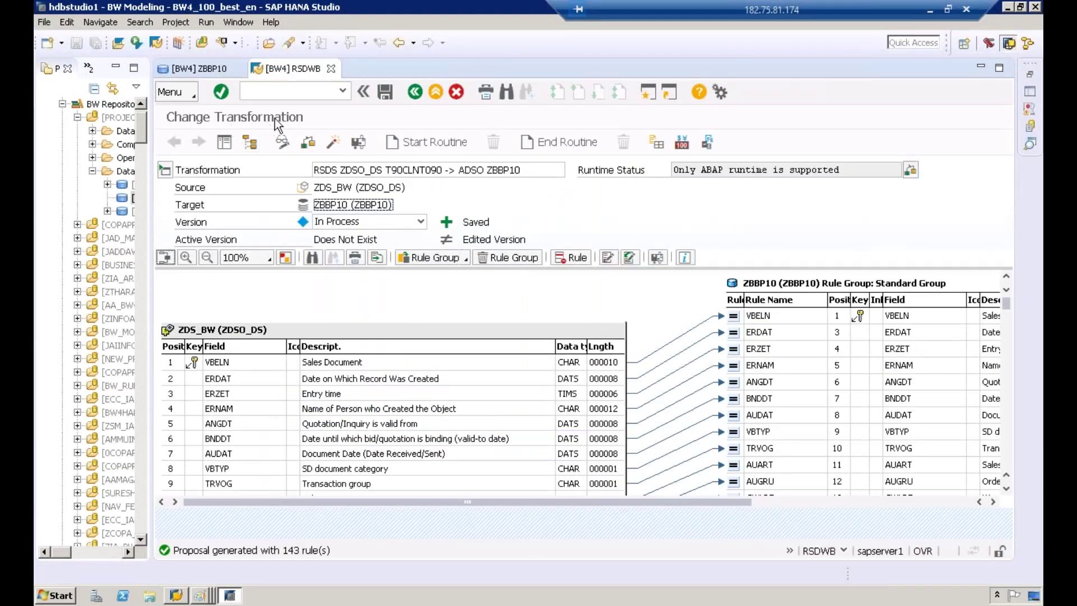
click(333, 142)
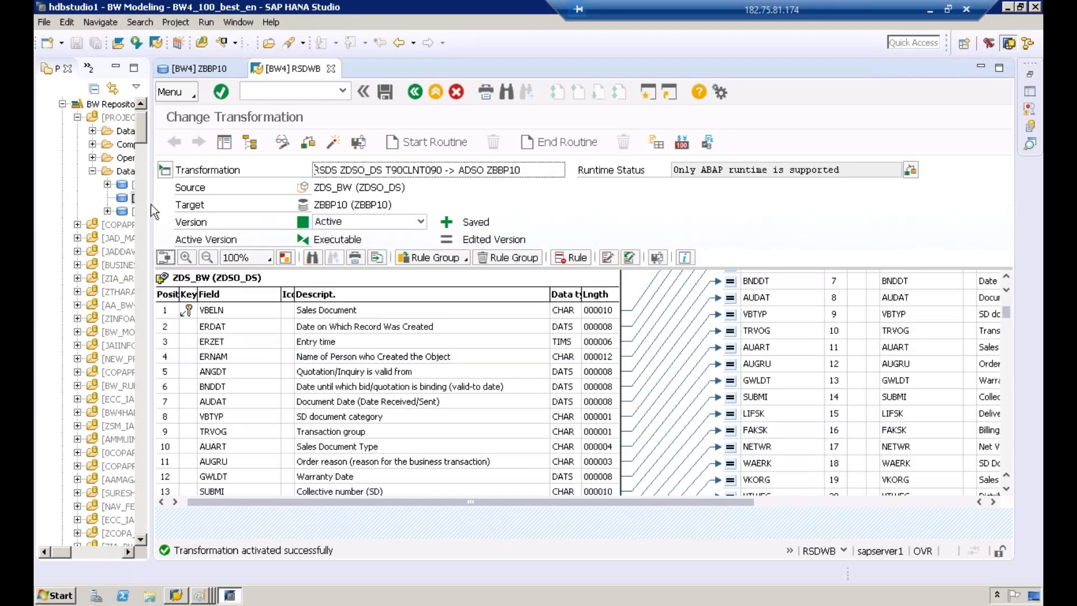
Widen the Project Explorer and refresh the DataStore Object (advanced) folder of PROJECT_B4H.
drag(152, 204, 325, 197)
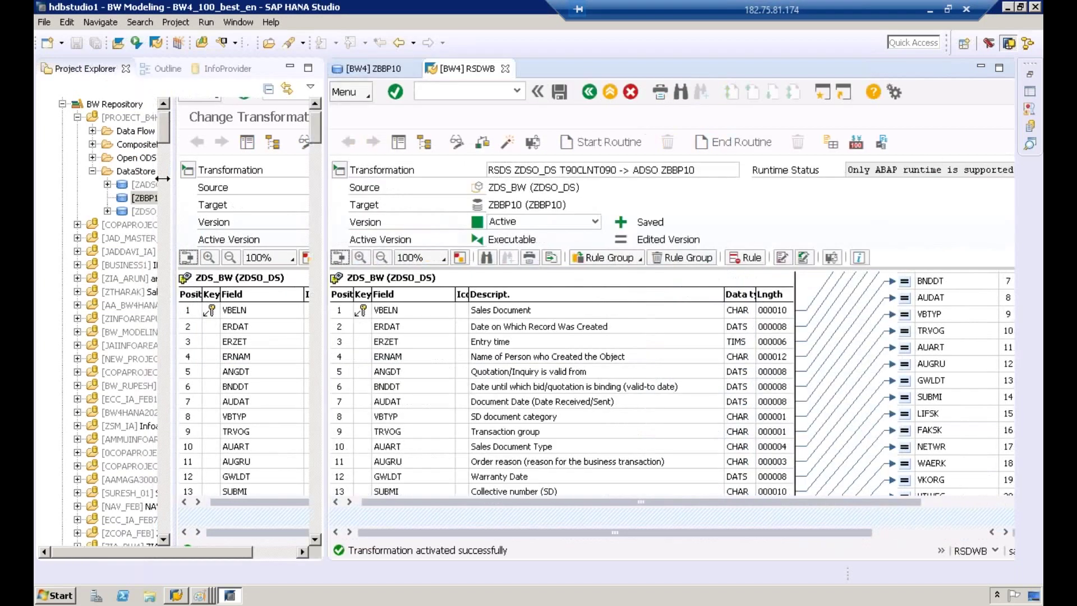
right_click(154, 172)
click(227, 239)
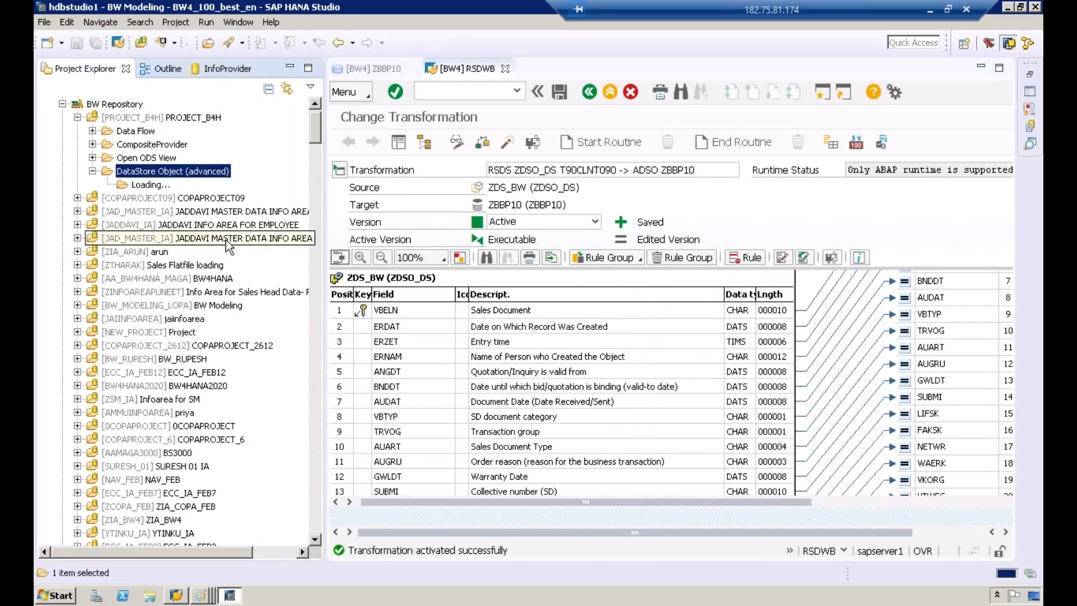
Expand ZBBP10 and its Transformation folder, select the transformation inside, and widen the Project Explorer to show its full name.
click(140, 198)
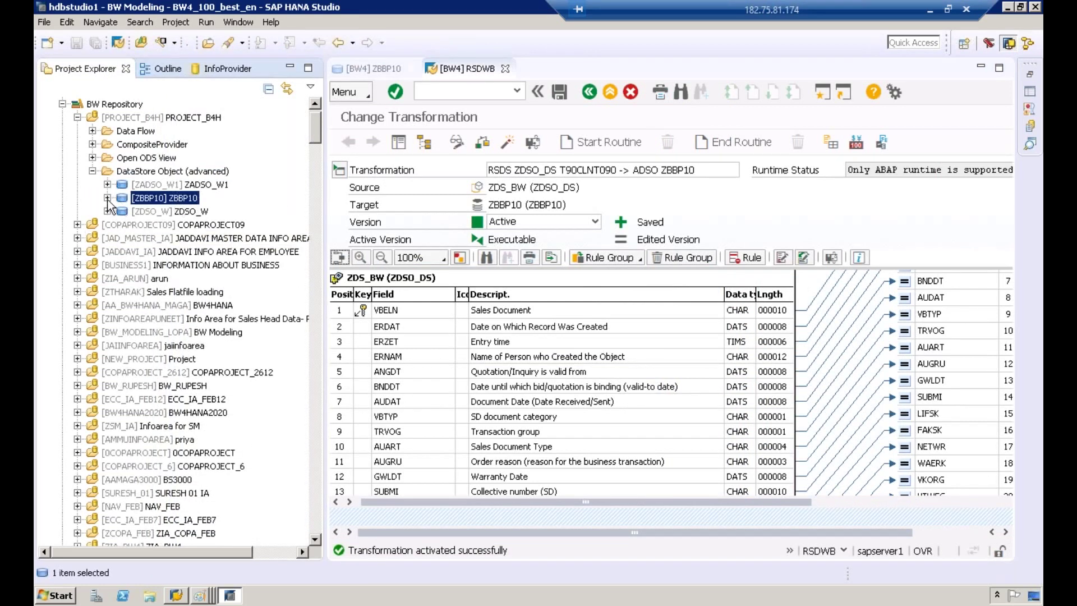
click(107, 198)
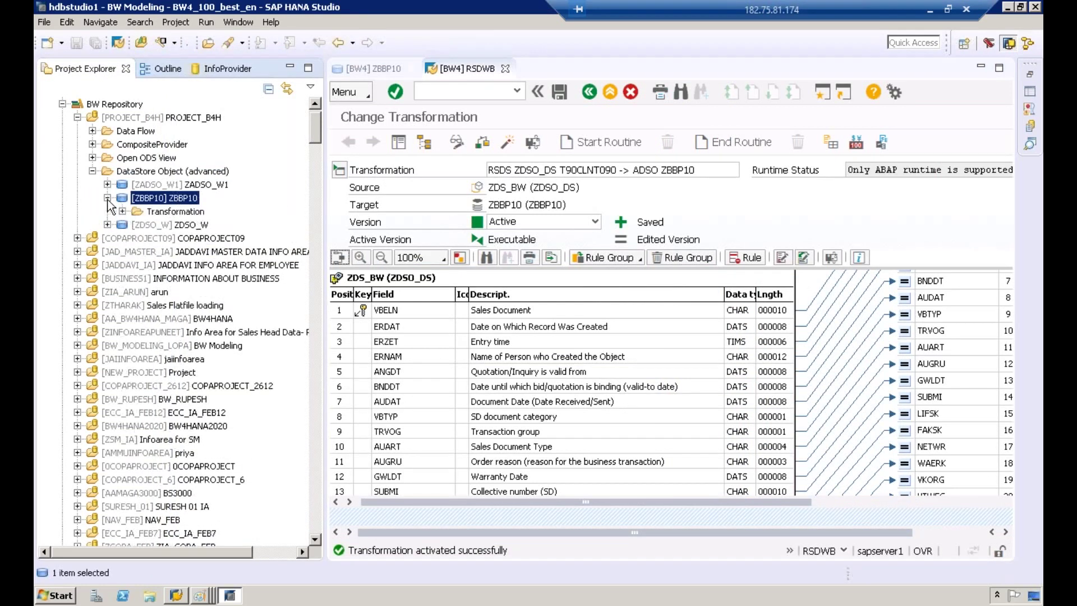
click(166, 213)
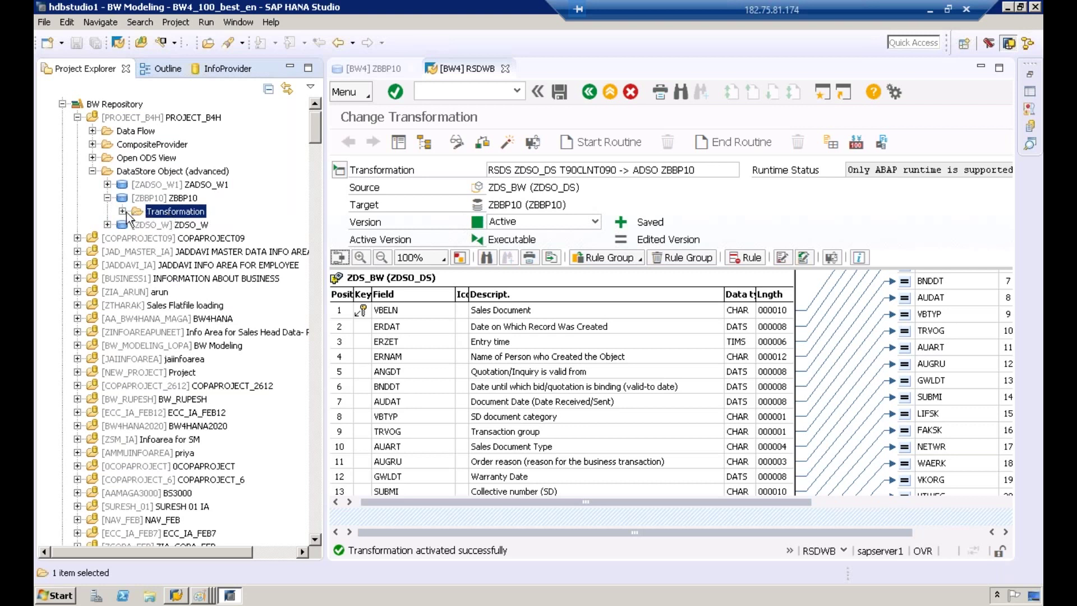
click(123, 211)
click(184, 228)
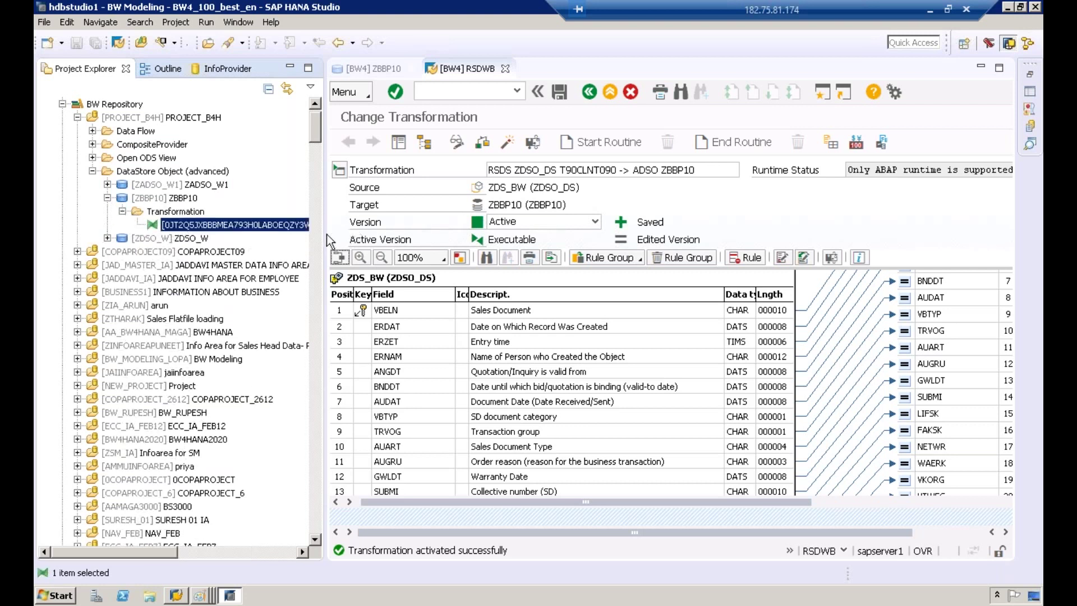
drag(327, 234, 583, 234)
Switch to the Paint sketch and pencil a freehand curved arrow from the DS box up to the empty top box.
mouse_move(199, 595)
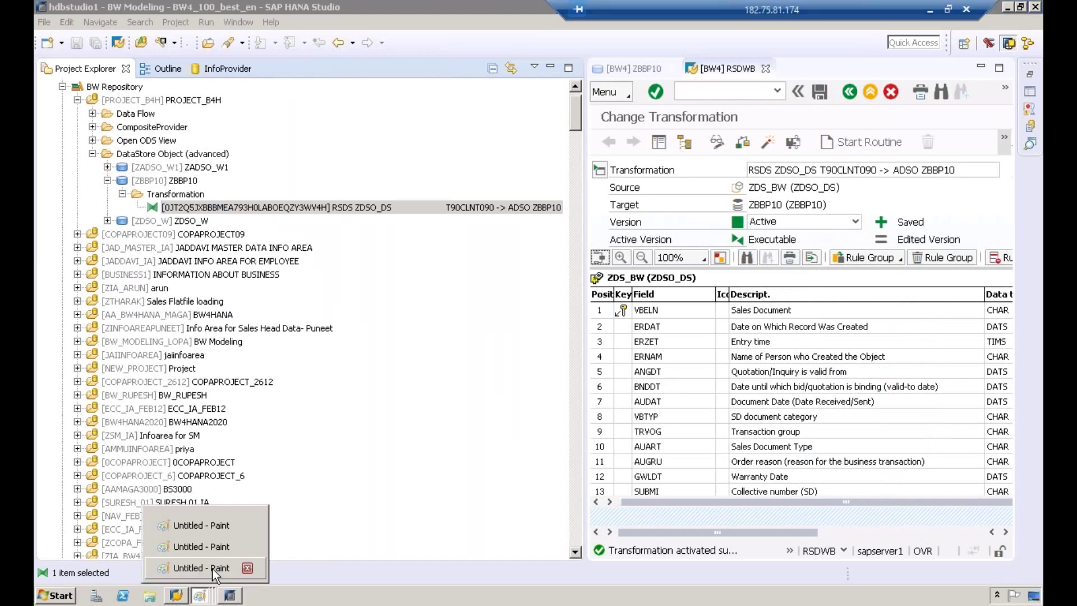
click(213, 568)
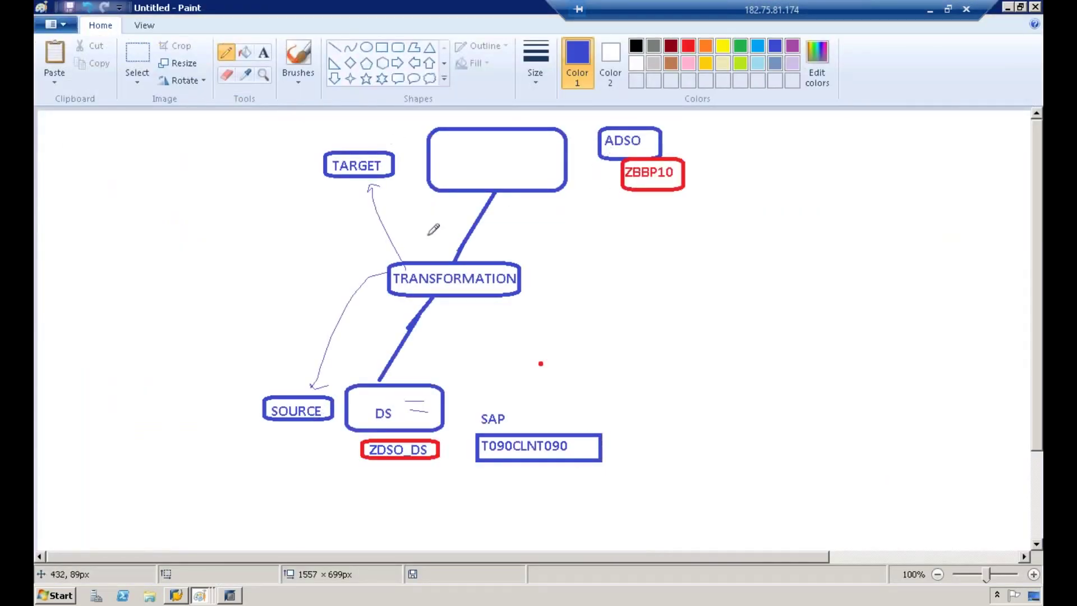
mouse_move(397, 399)
mouse_down()
mouse_move(404, 390)
mouse_move(409, 400)
mouse_move(405, 390)
mouse_move(535, 387)
mouse_move(517, 164)
mouse_up()
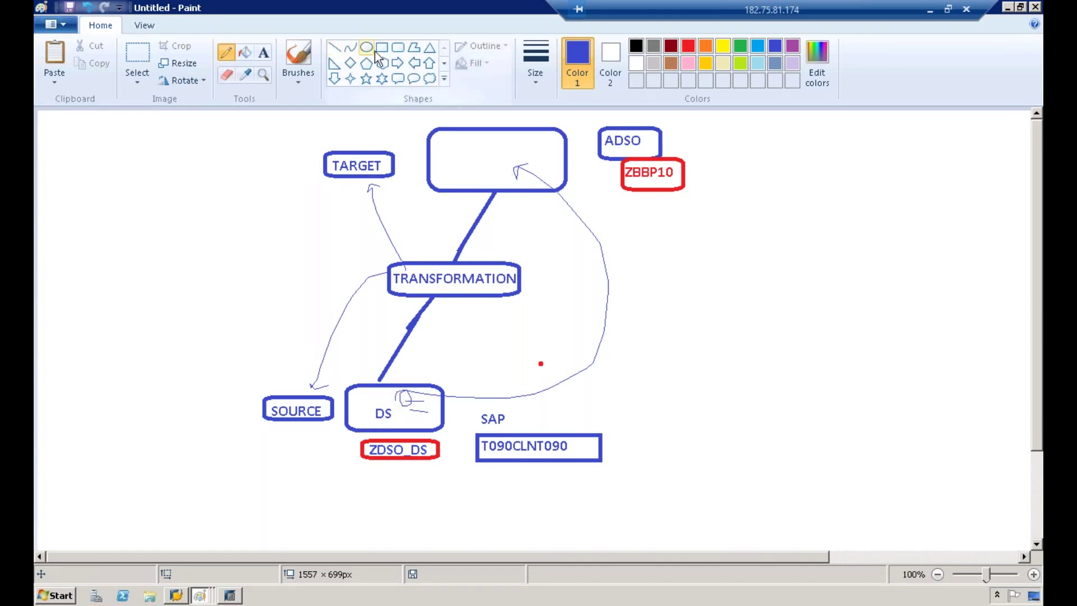
Add the label DTP beside the curved arrow and frame it with a small rounded rectangle.
click(263, 52)
click(628, 294)
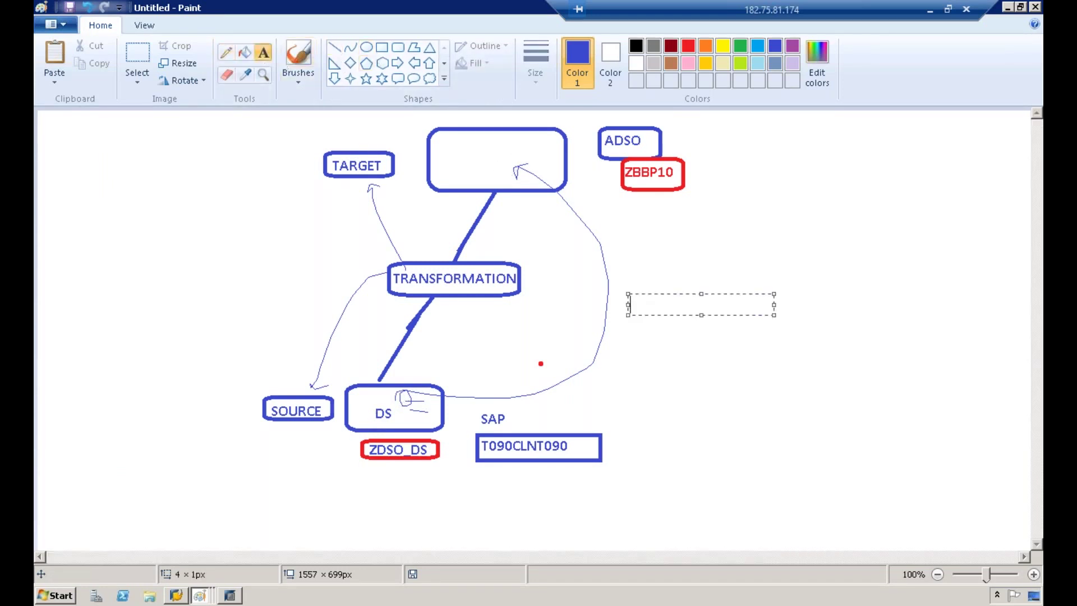
text(DTP)
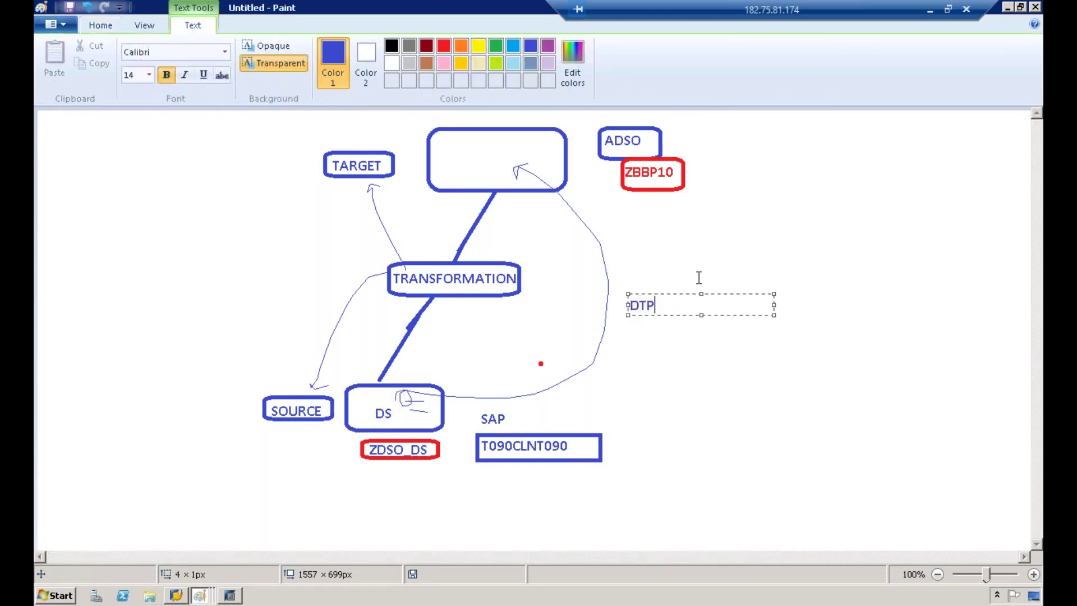
click(645, 235)
click(397, 48)
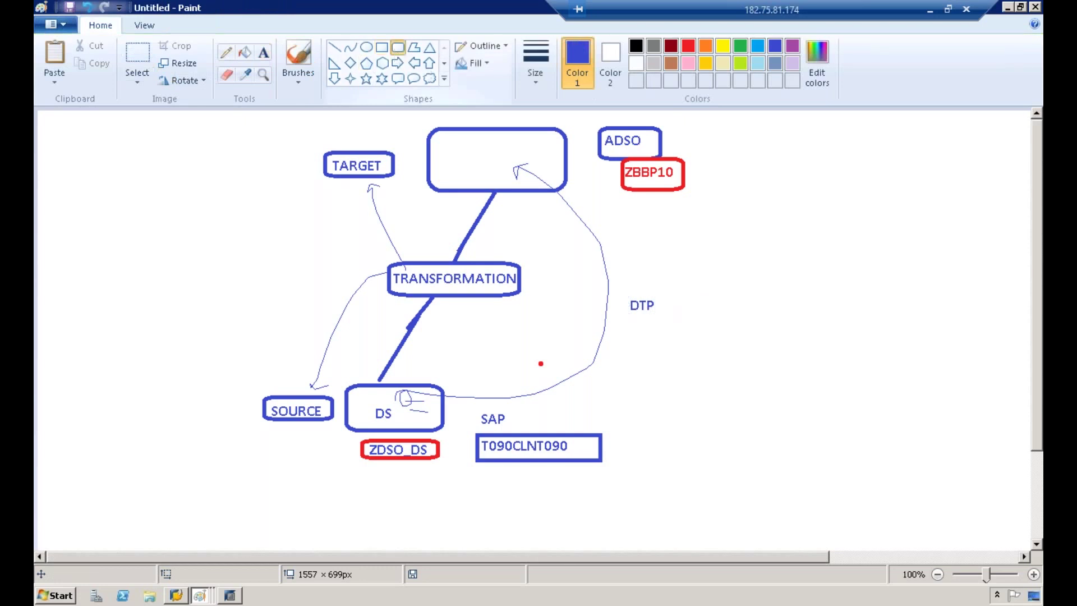
drag(623, 291, 668, 322)
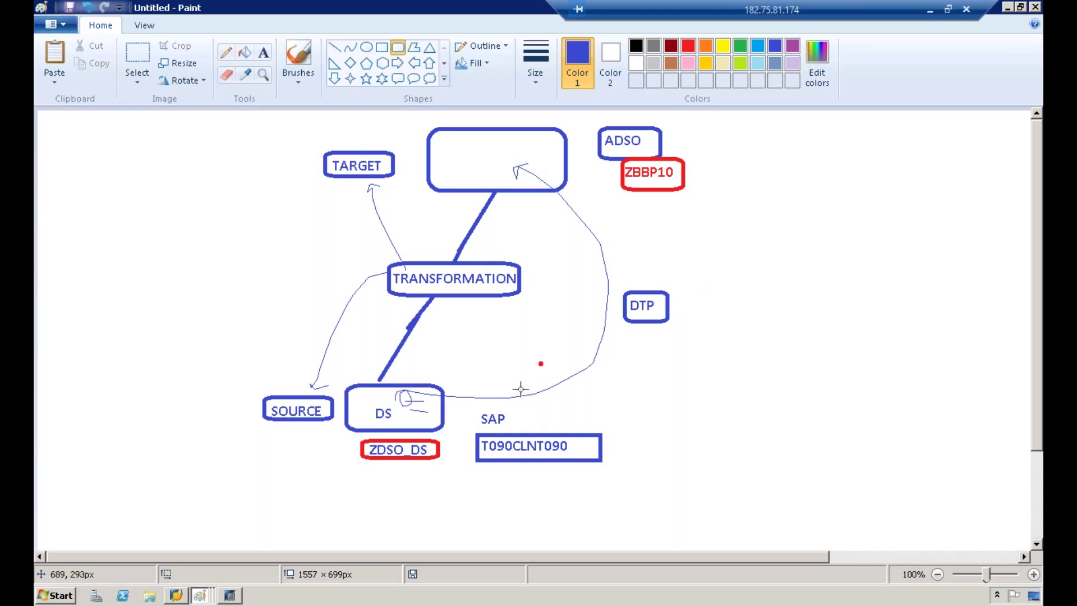
Switch to SAP HANA Studio and start a new Data Transfer Process from the transformation under ZBBP10.
click(234, 602)
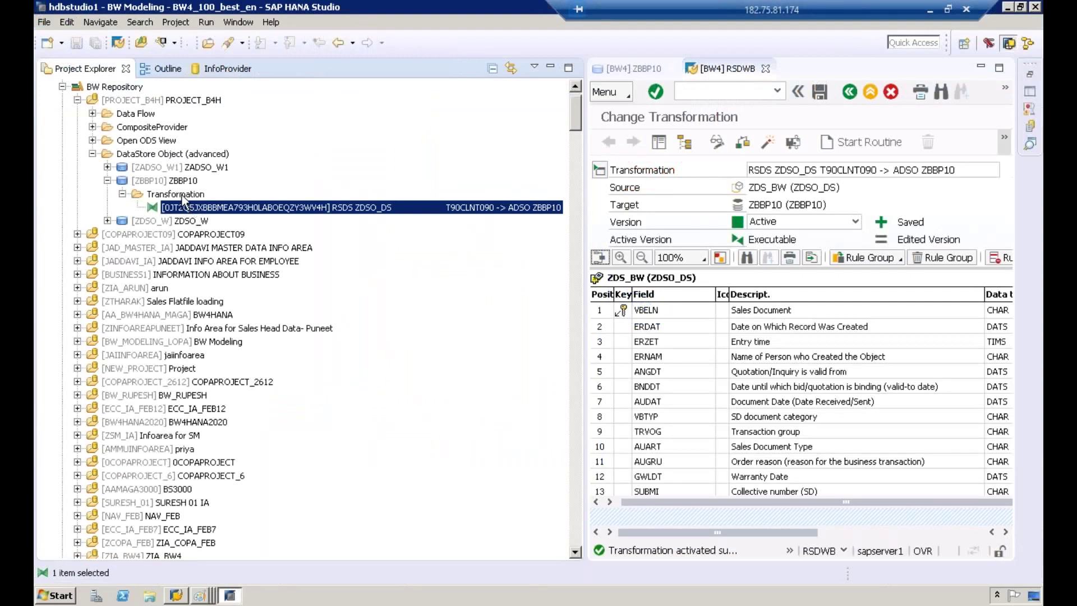
click(180, 194)
click(181, 207)
right_click(181, 206)
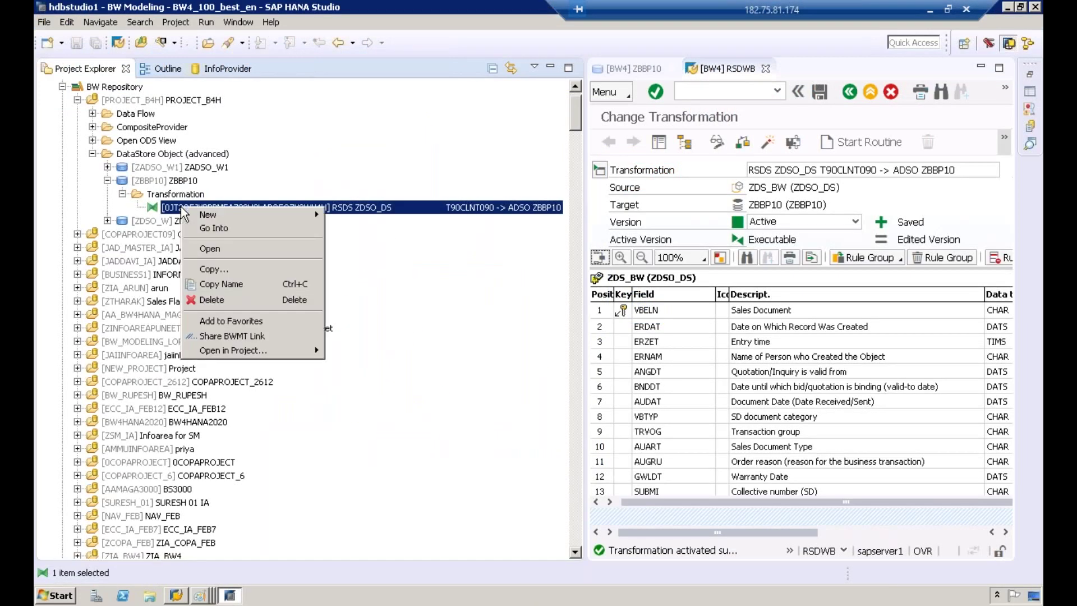
mouse_move(233, 211)
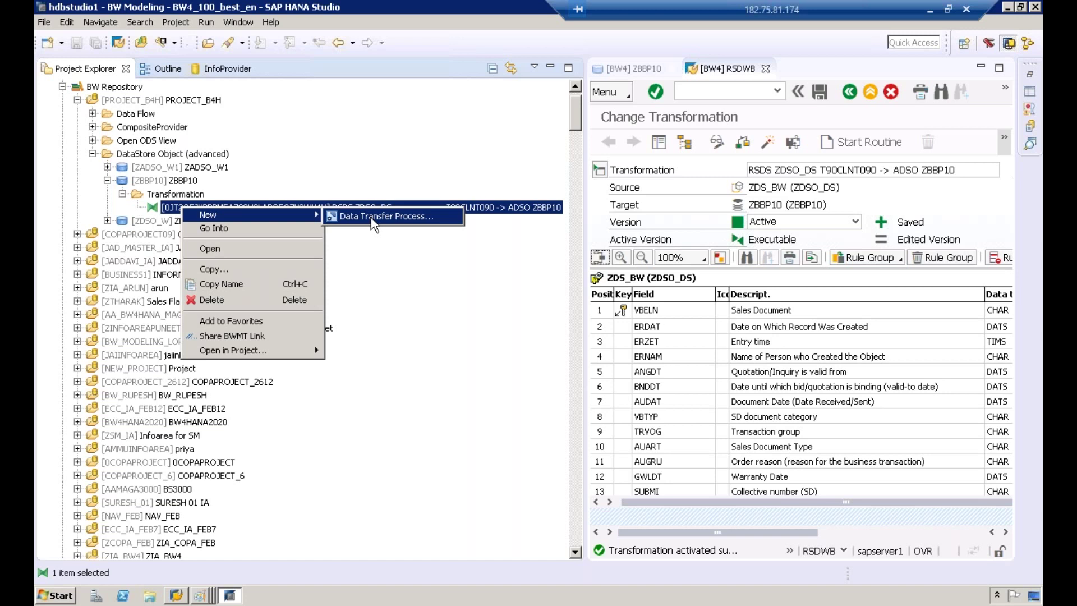
click(399, 218)
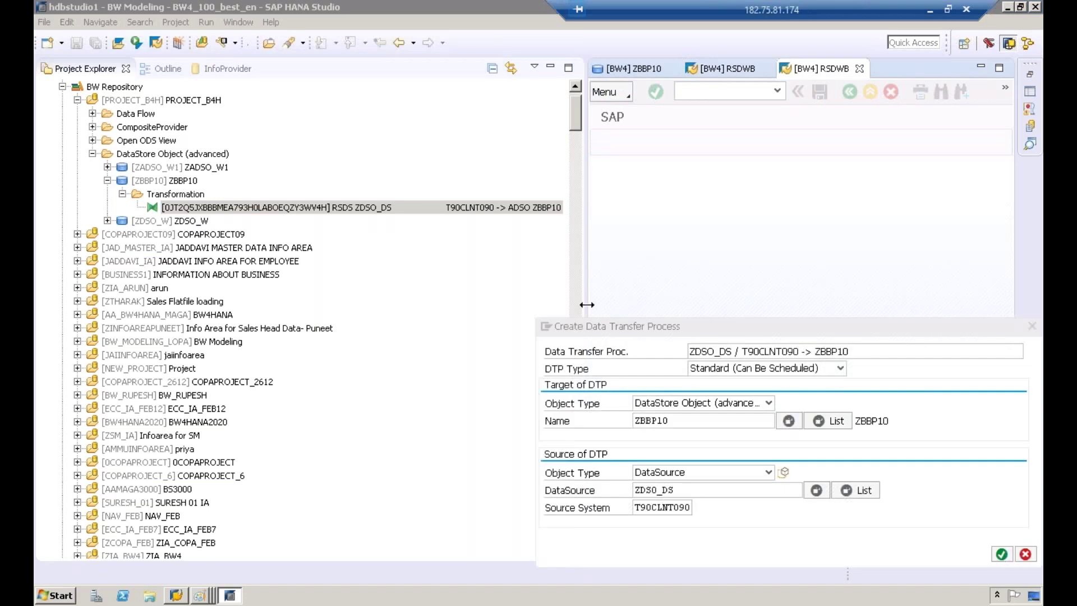
Create the Standard (Can Be Scheduled) data transfer process from DataSource ZDSO_DS to ZBBP10 and activate it.
drag(584, 305, 452, 312)
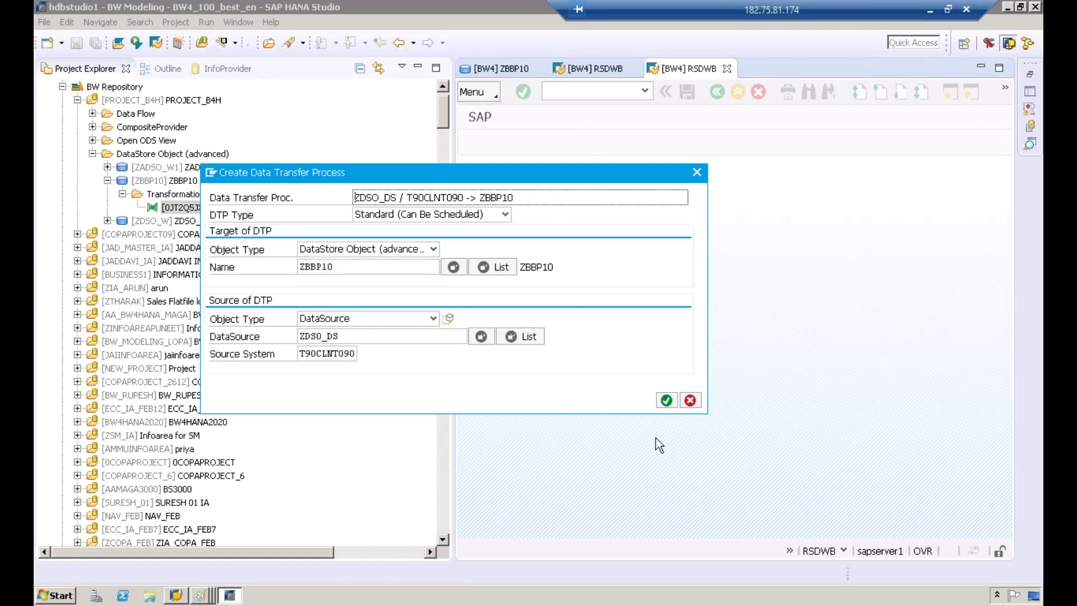
click(671, 407)
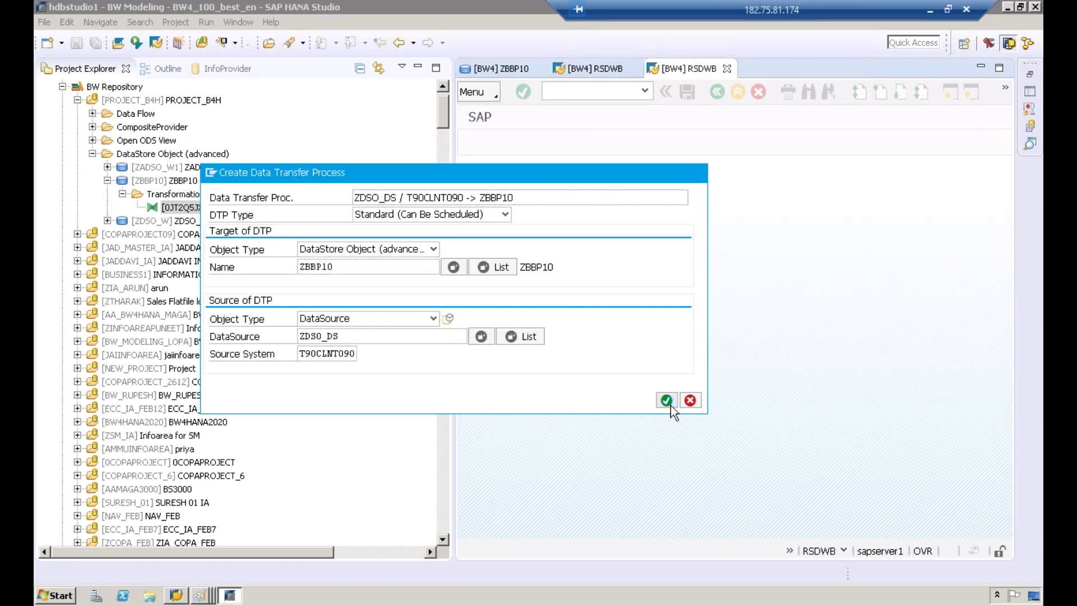
click(666, 401)
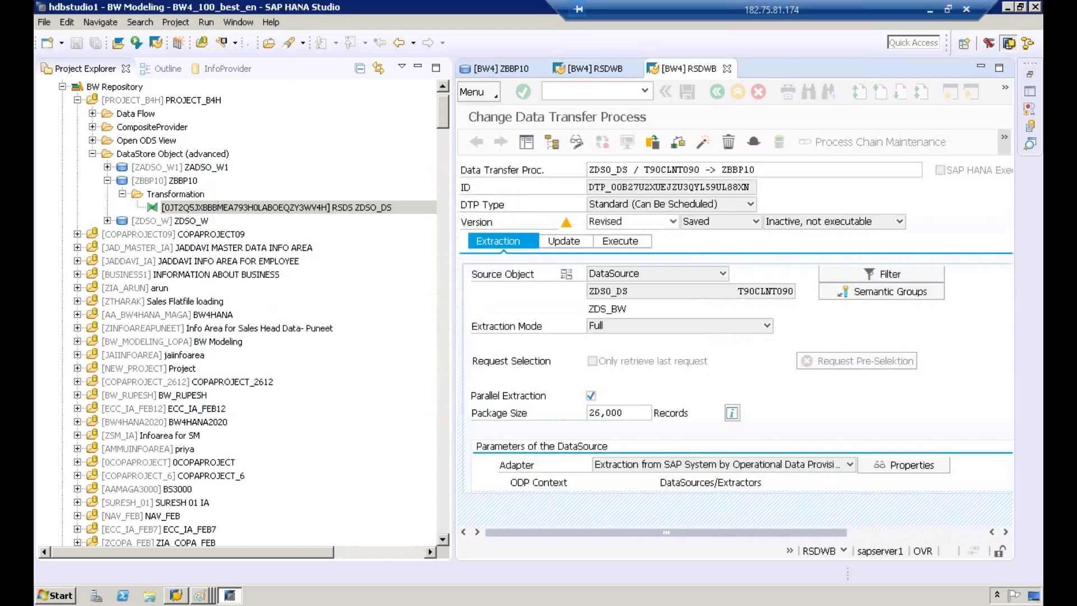
drag(443, 303, 202, 303)
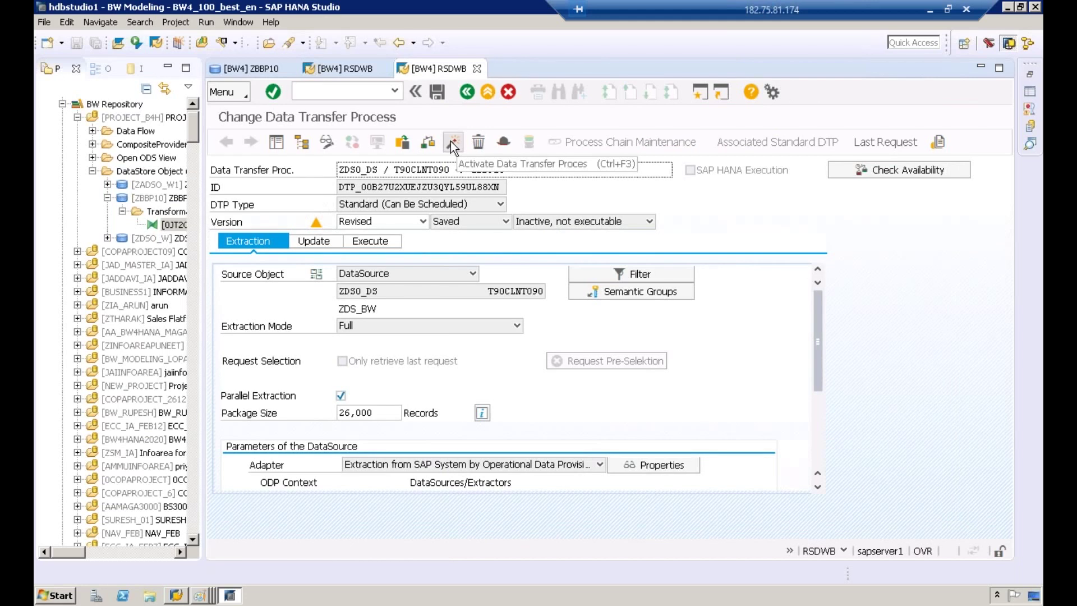
click(450, 141)
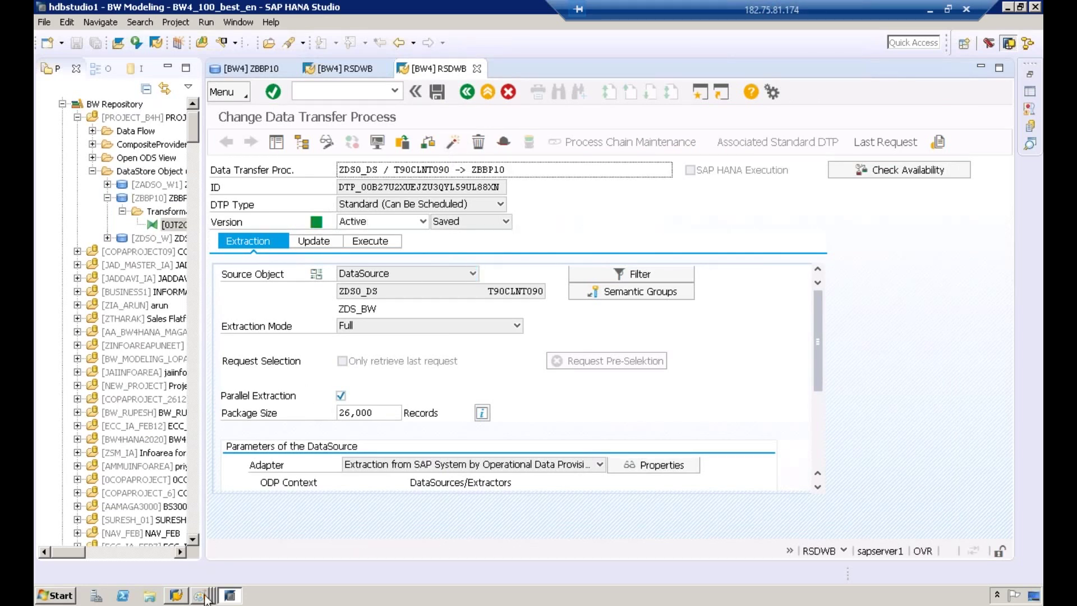
Switch to the Paint sketch and place the number 1 below the SOURCE label.
mouse_move(203, 596)
click(217, 560)
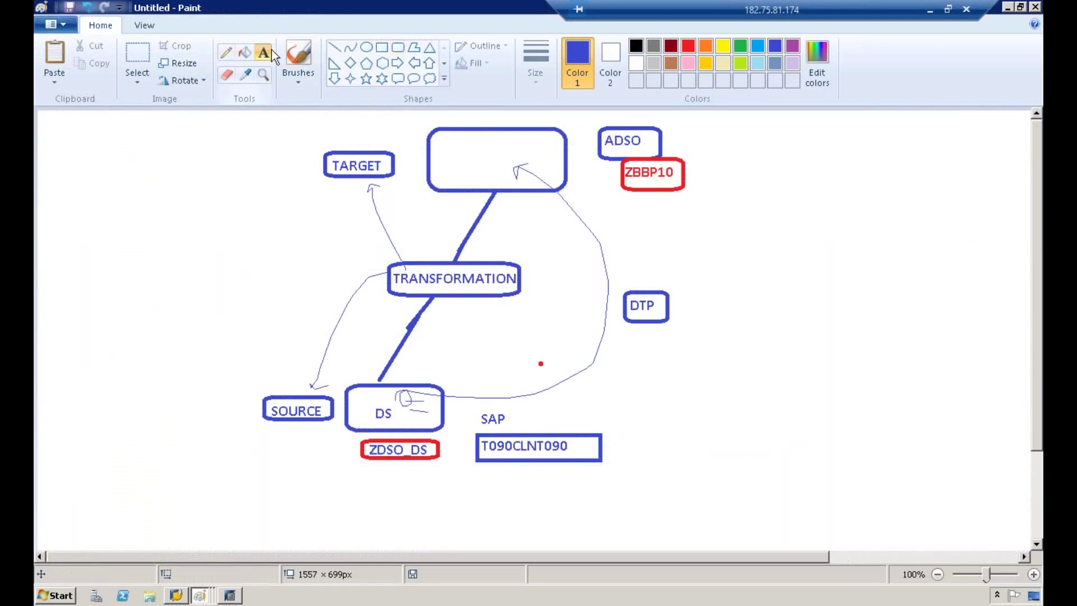
click(302, 444)
text(1)
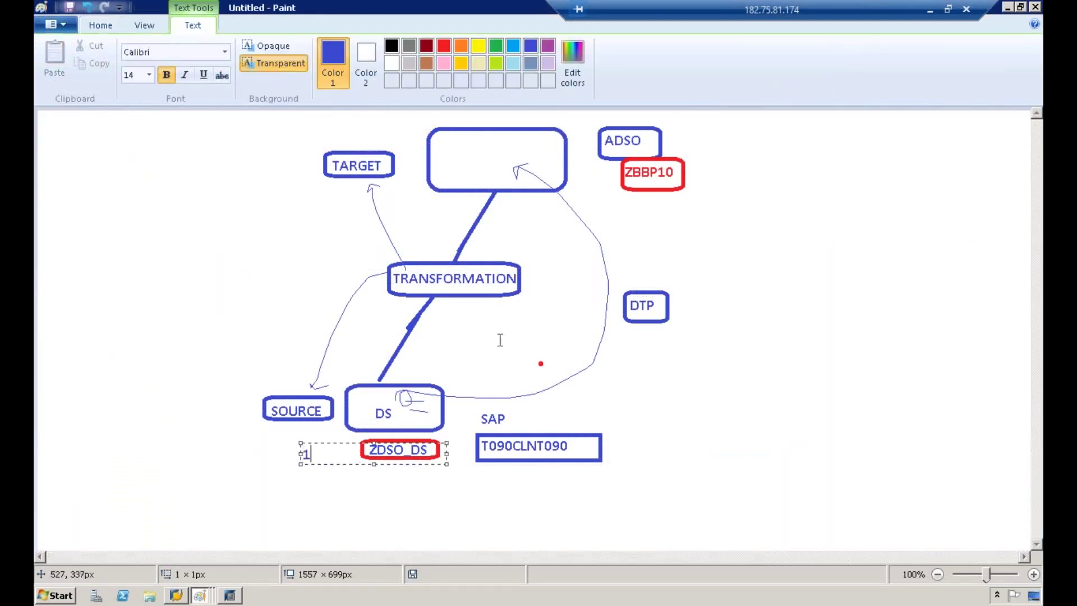
click(526, 310)
Move the ADSO text out of its small frame into the large top rounded box.
click(479, 154)
click(618, 148)
click(138, 58)
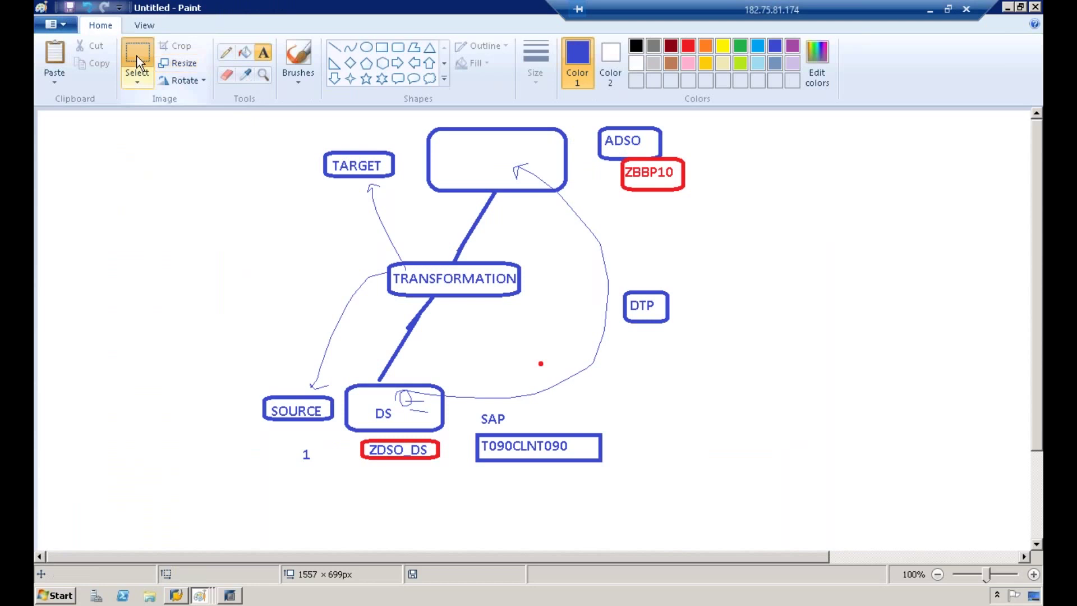
drag(614, 131, 450, 154)
Number the remaining sketch elements: 2 in the ADSO box, 3 below TRANSFORMATION and 4 below DTP.
click(263, 52)
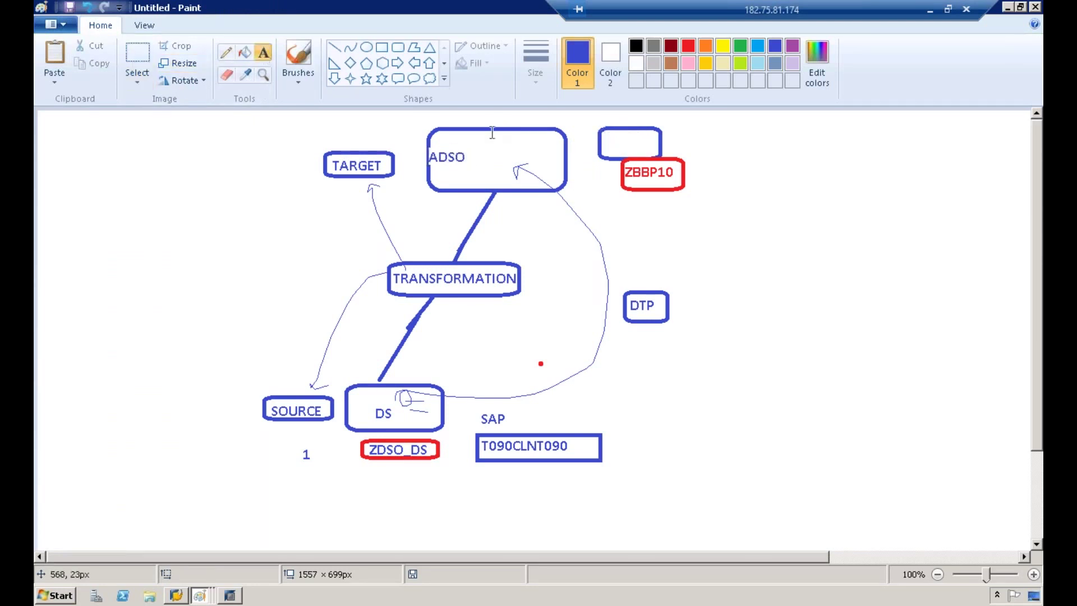
click(504, 137)
text(2)
click(625, 193)
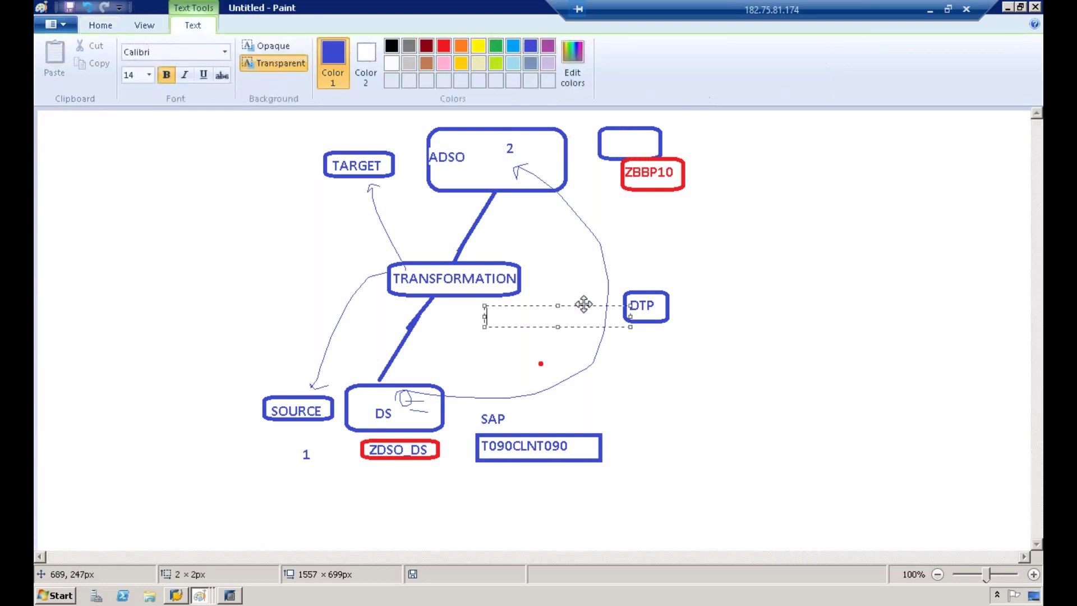
text(3)
click(687, 259)
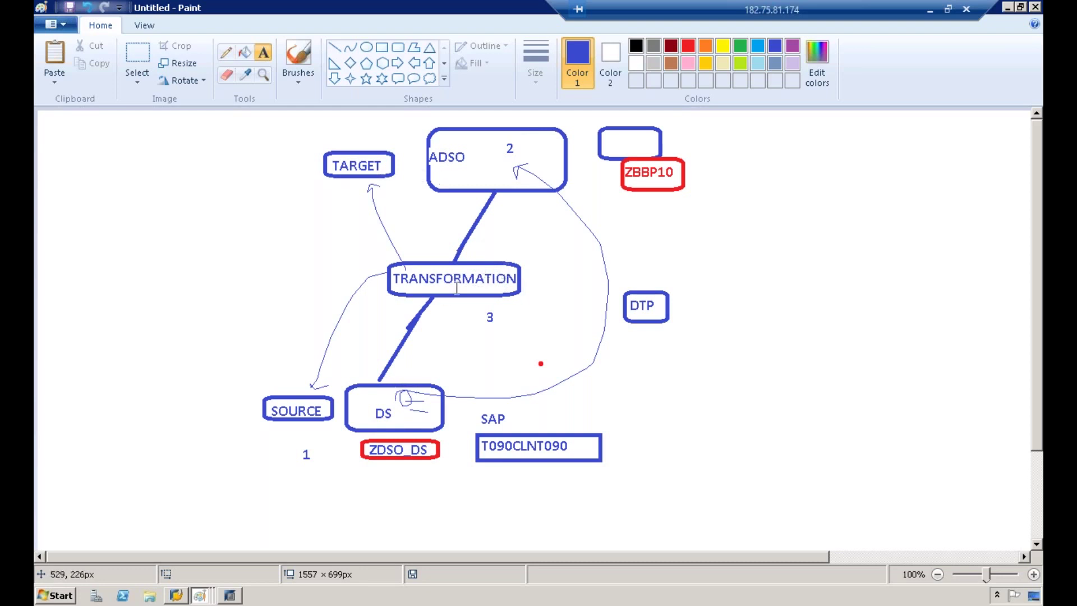
click(645, 331)
text(4)
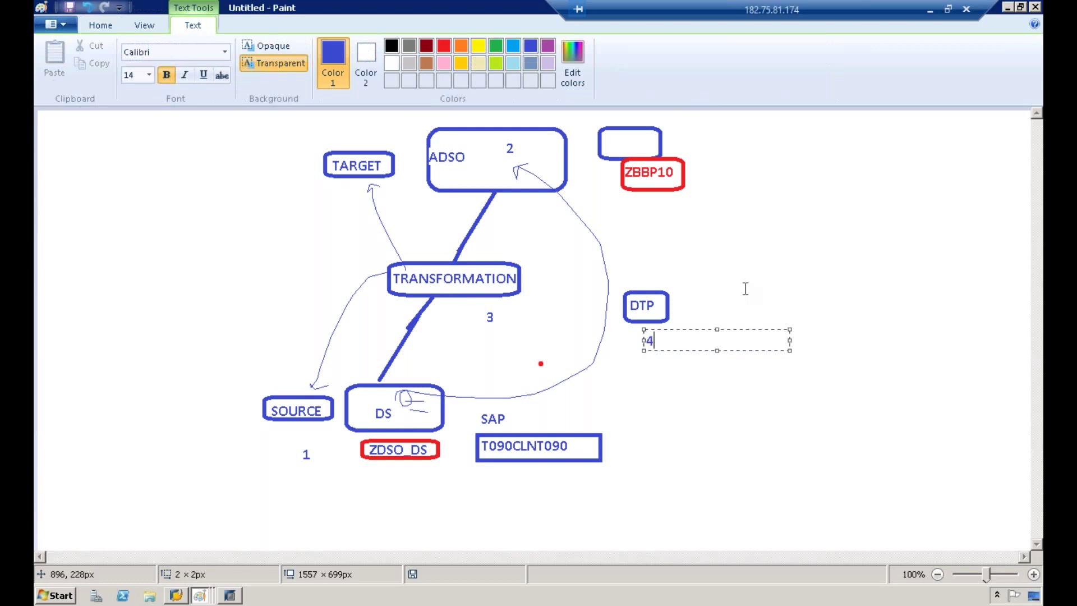
click(746, 288)
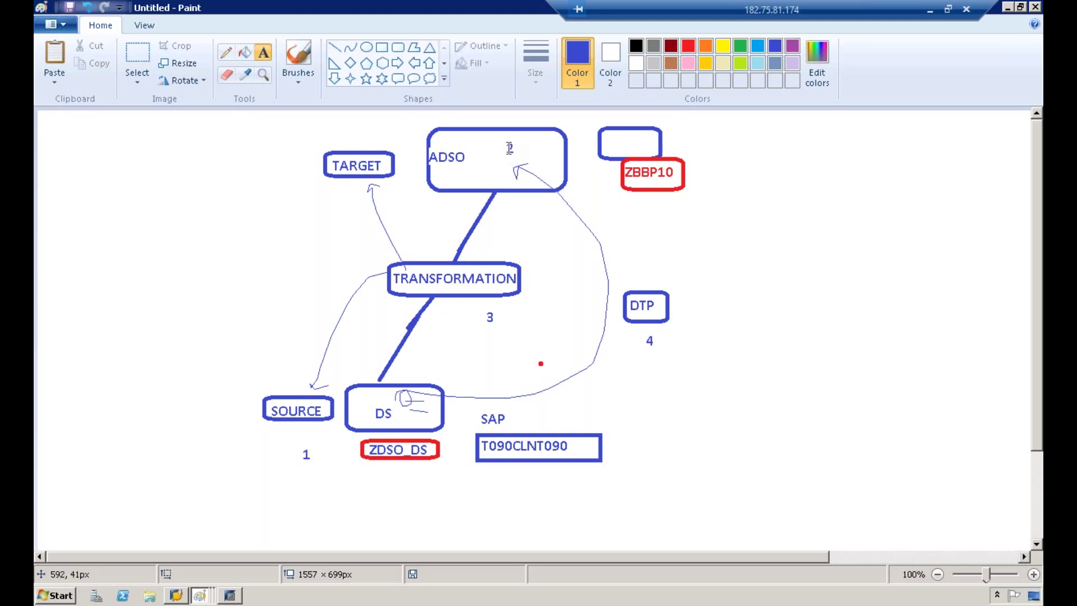
Switch to SAP HANA Studio, execute the data transfer process to ZBBP10 and display its request monitor.
click(232, 595)
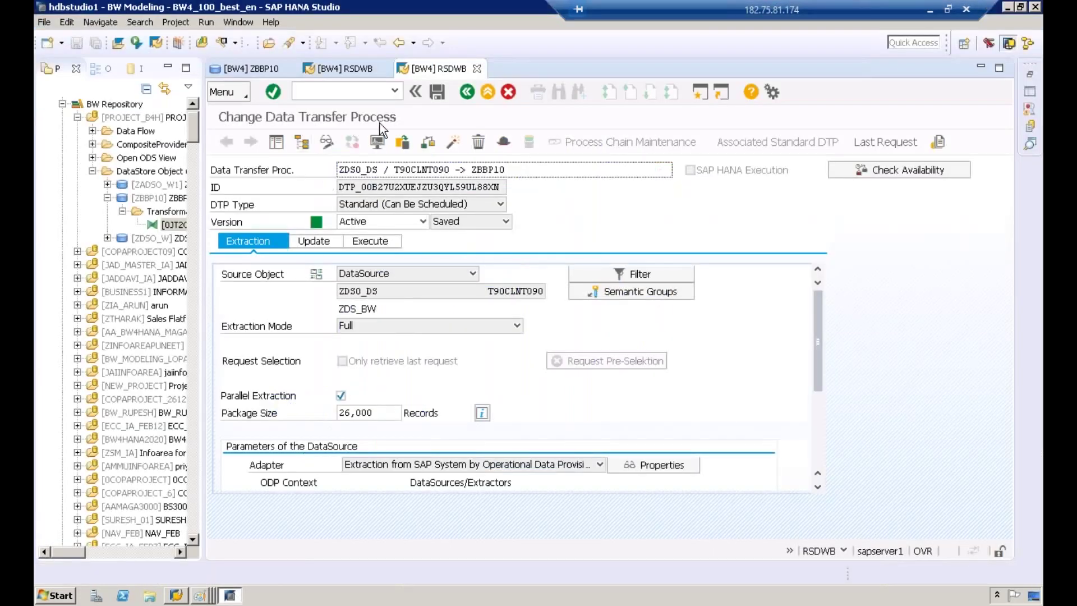
click(378, 243)
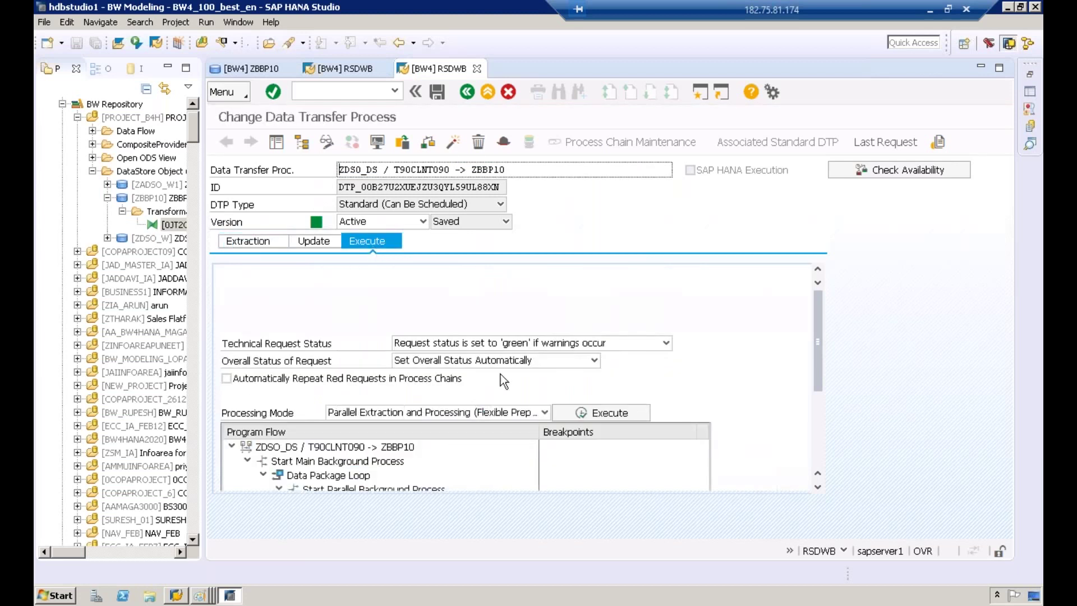
click(609, 413)
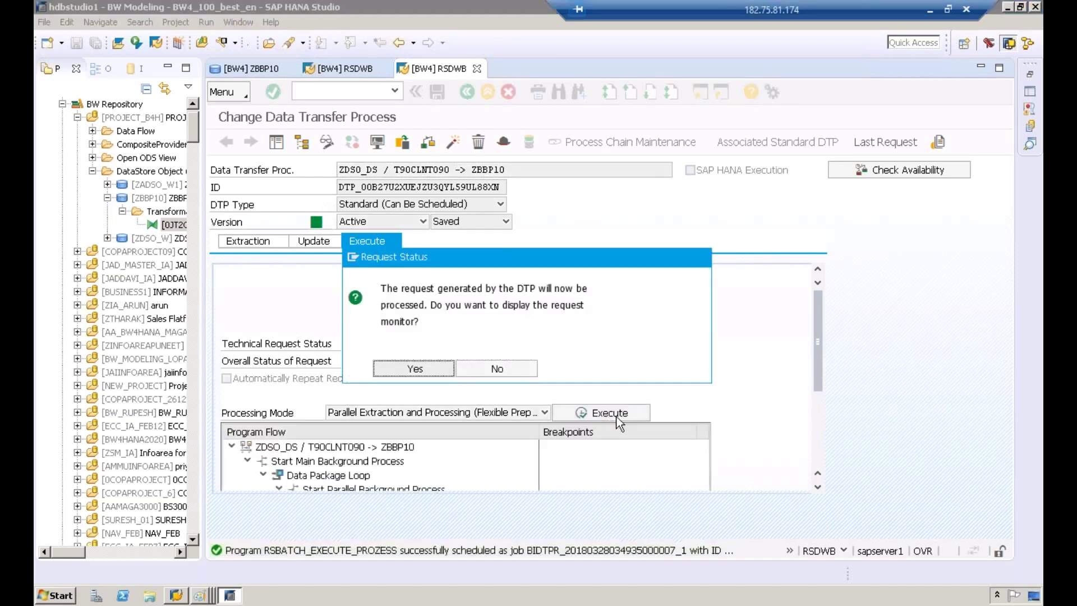
click(415, 369)
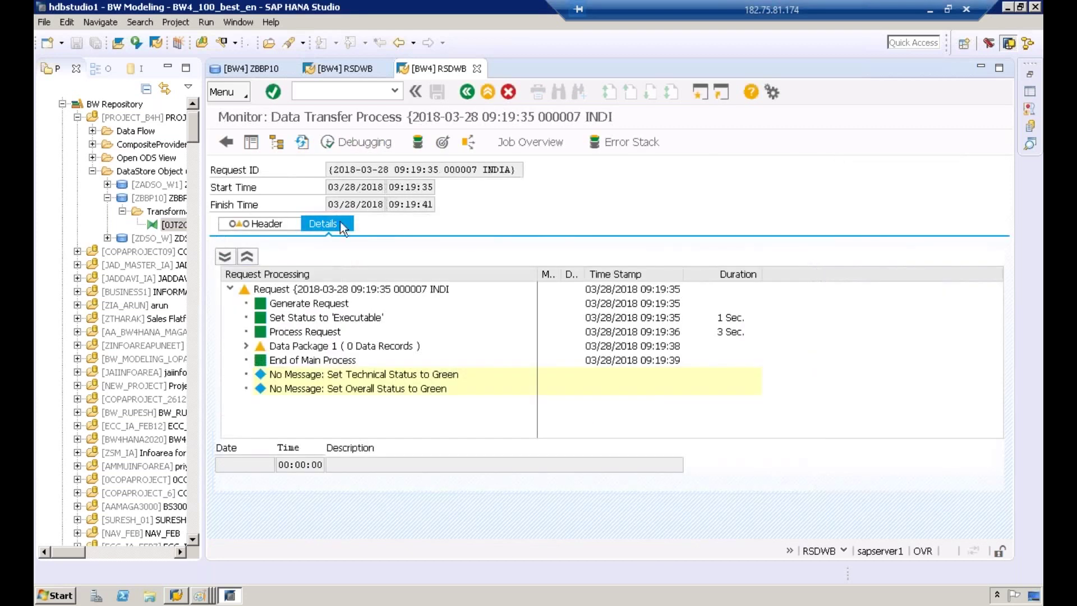
Refresh the request monitor and check the processing status and record count of Data Package 1.
click(351, 346)
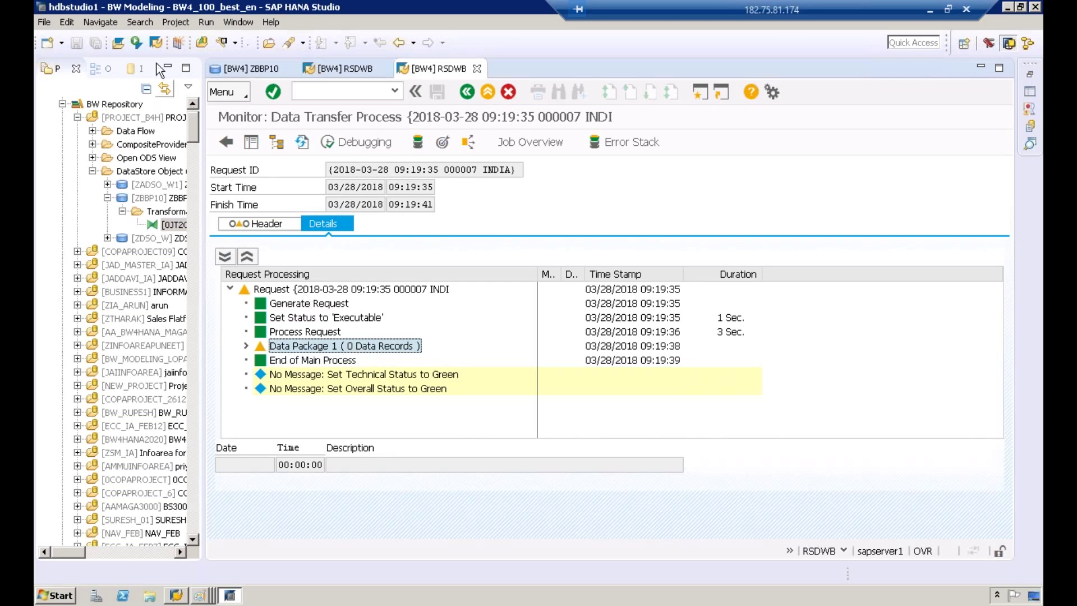
click(305, 145)
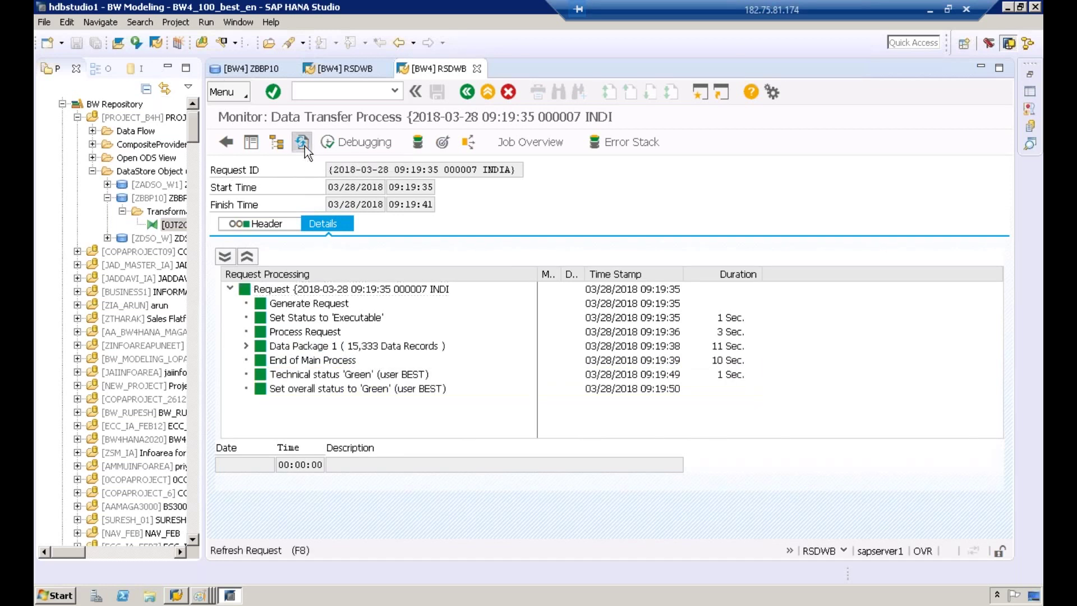
click(365, 348)
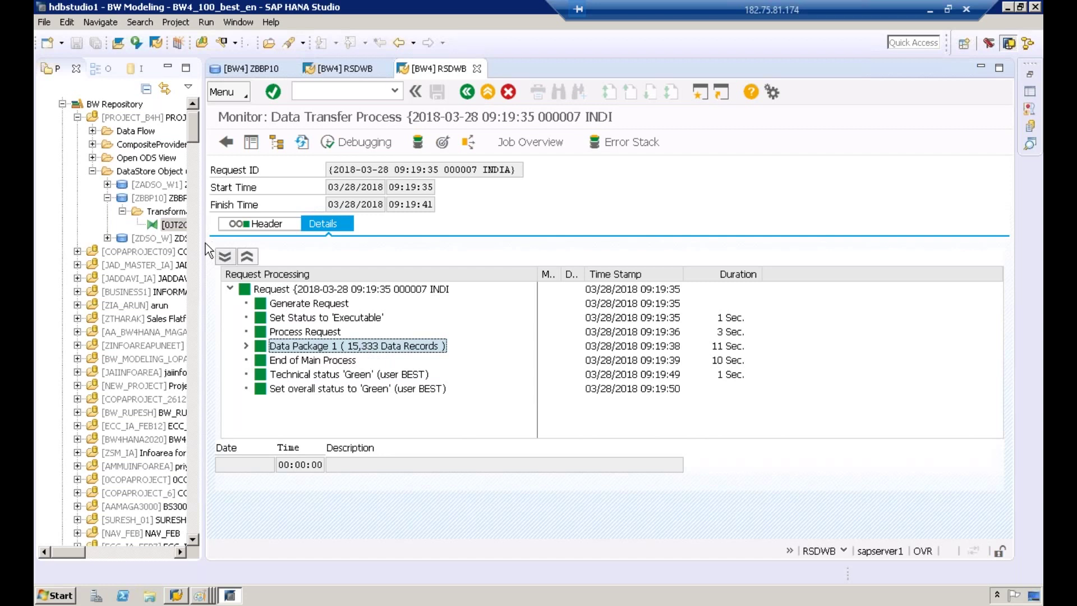
Widen the project tree and open the DataStore object (advanced) ZBBP10 under PROJECT_B4H.
drag(211, 242, 334, 243)
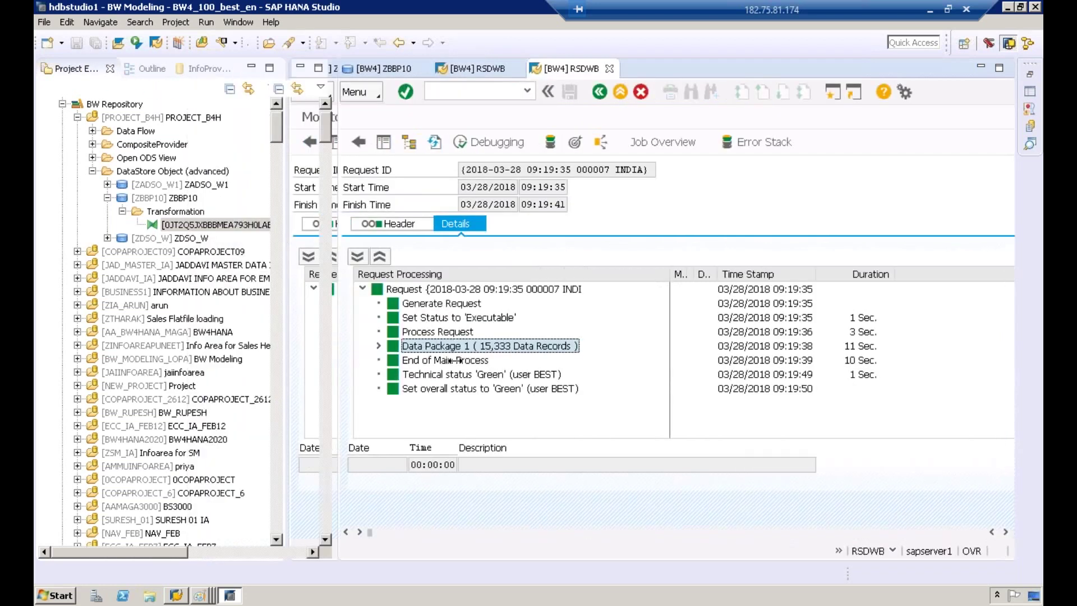
click(157, 200)
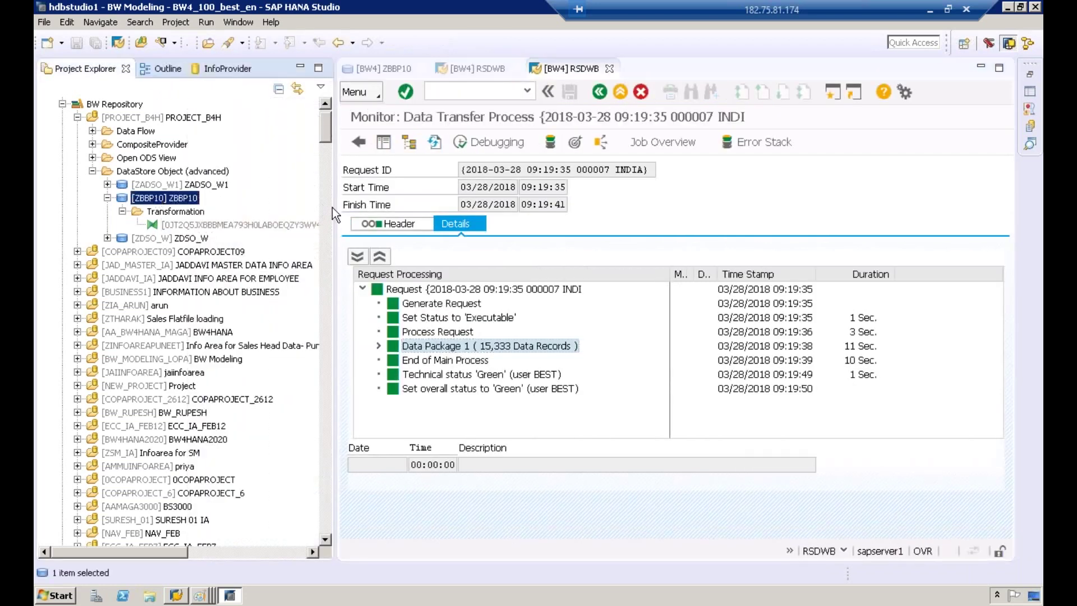
drag(336, 207, 224, 194)
click(182, 183)
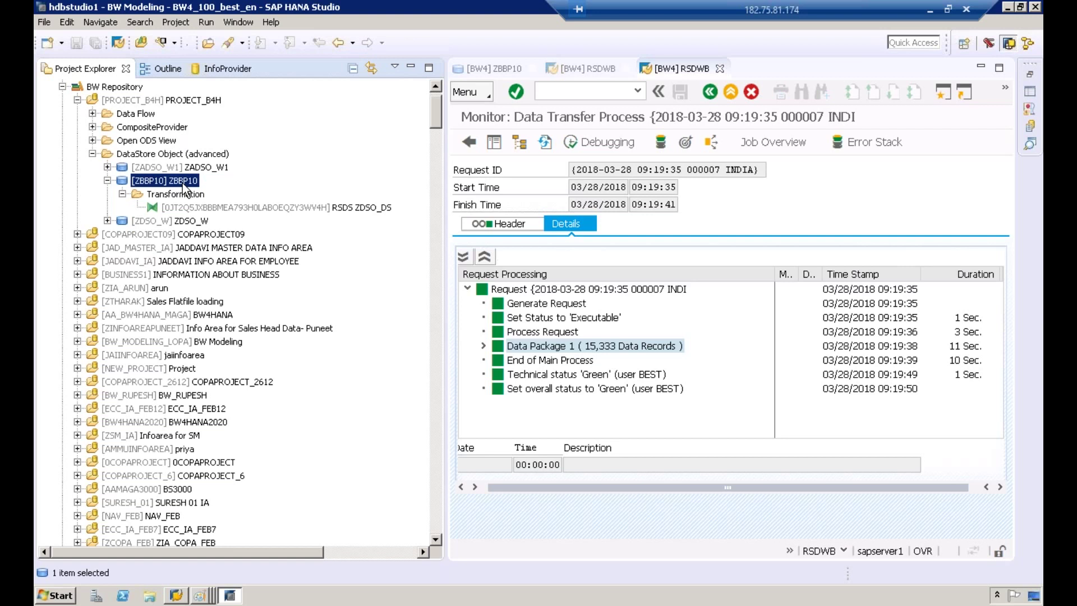
double_click(182, 183)
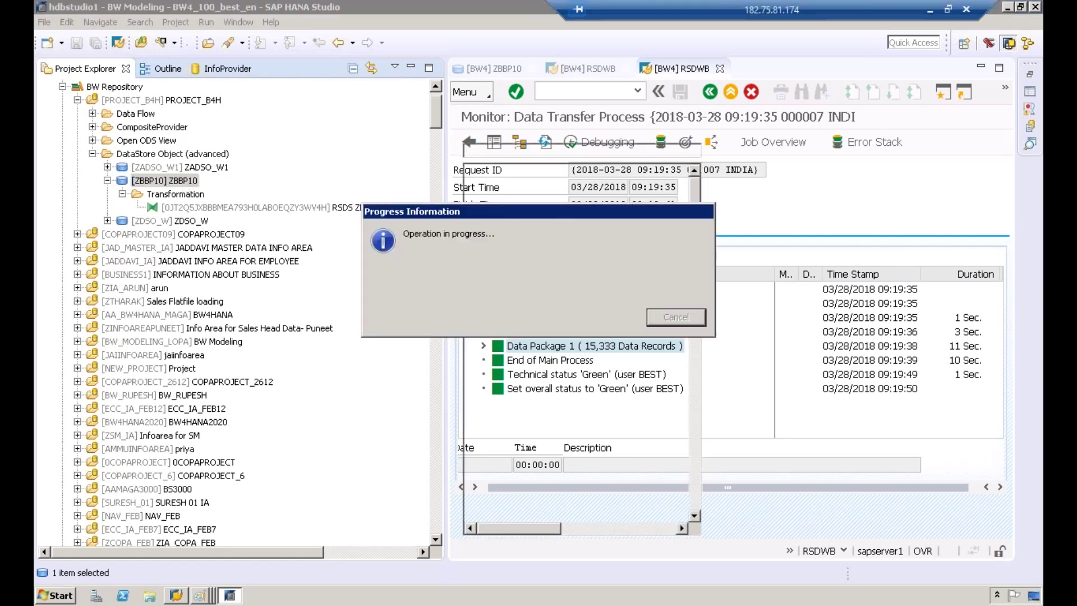
Start a new query in project BW4_100_best_en with ZBBP10 as its InfoProvider.
click(62, 44)
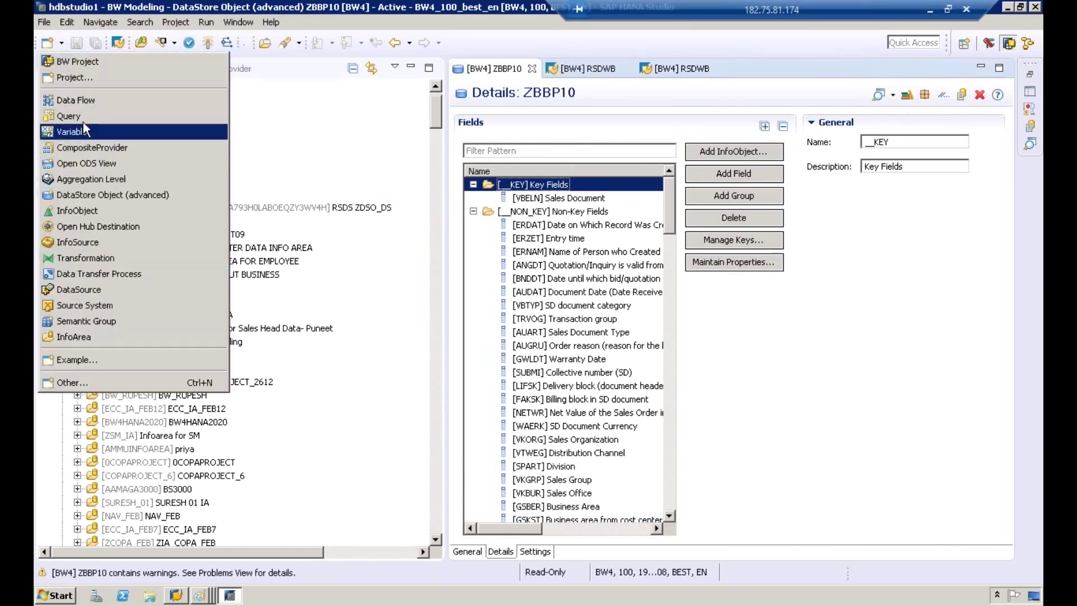
click(69, 116)
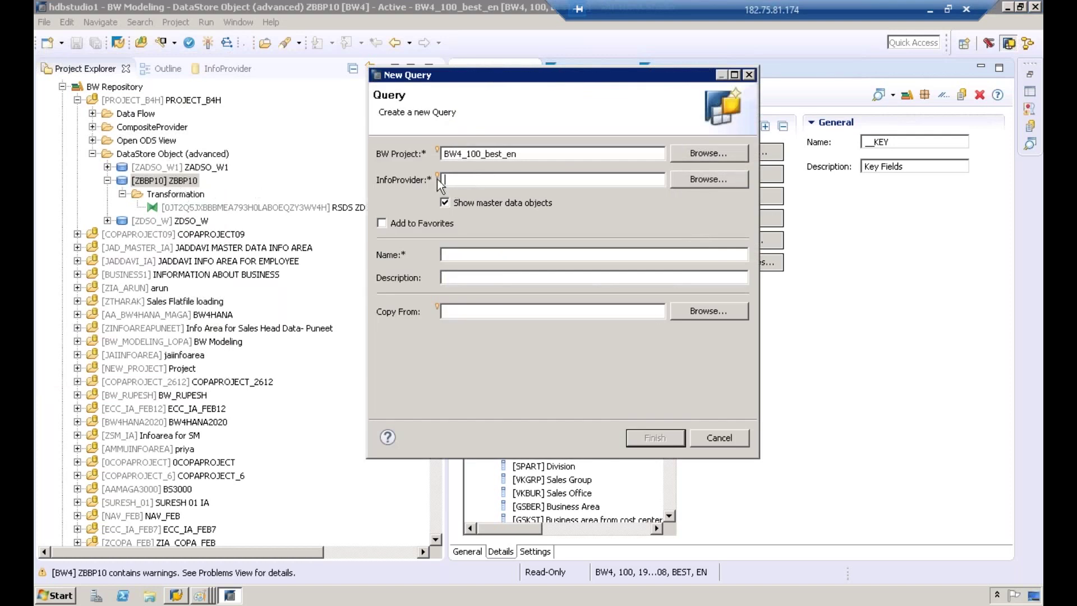
text(ZBBP10)
Give the new query the name and description QZBBP10 and create it.
drag(501, 179, 405, 173)
key(ctrl+c)
click(503, 254)
key(ctrl+v)
click(496, 277)
key(ctrl+v)
click(445, 255)
text(Q)
click(445, 277)
text(Q)
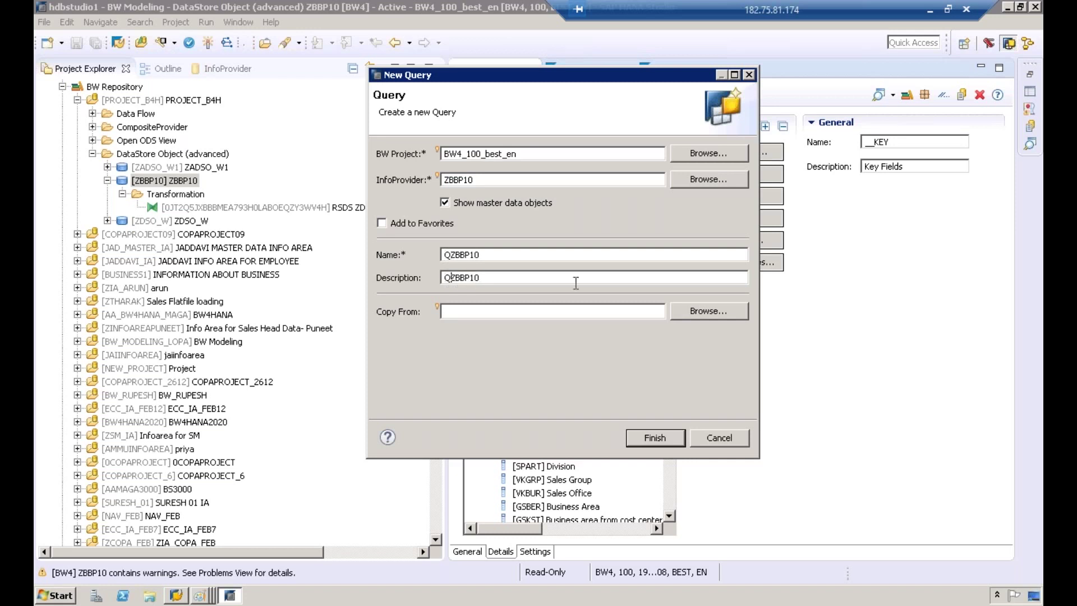
click(661, 441)
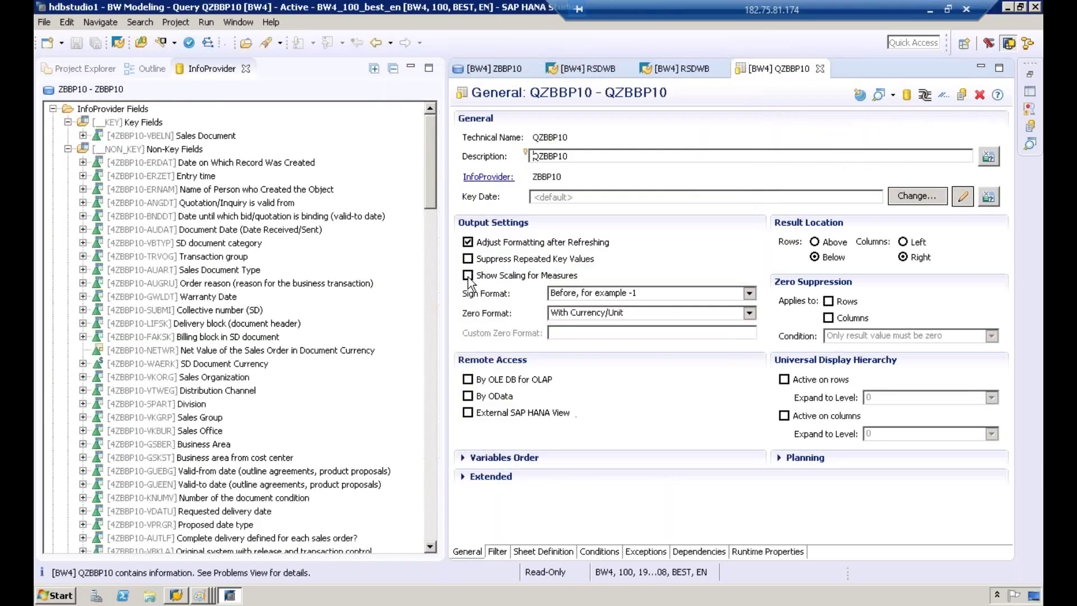
Open the query's sheet definition and add the Sales Document key field to the rows.
drag(443, 253, 303, 253)
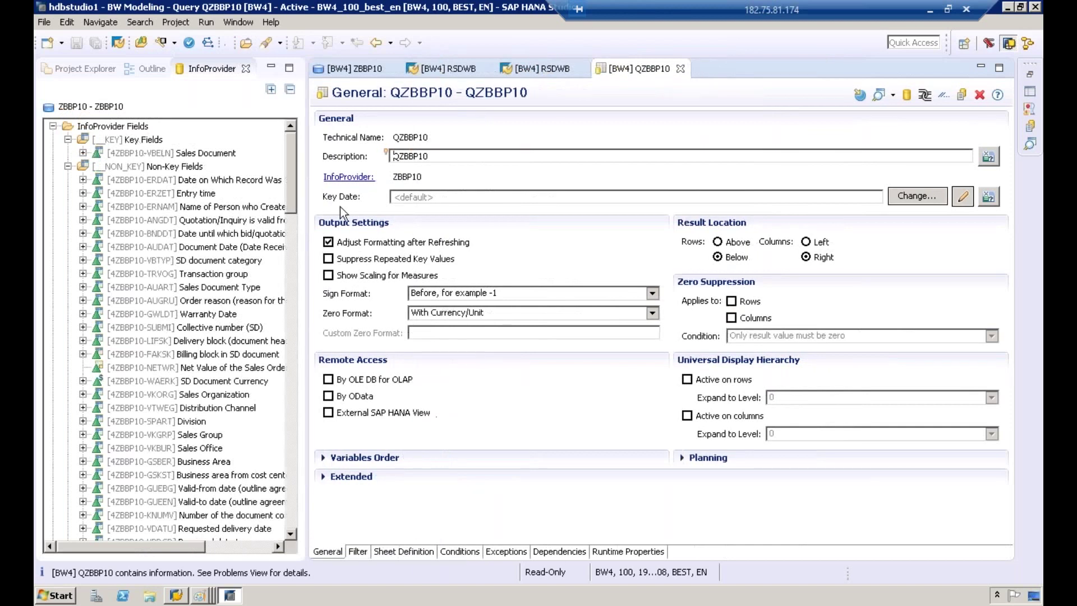
click(408, 552)
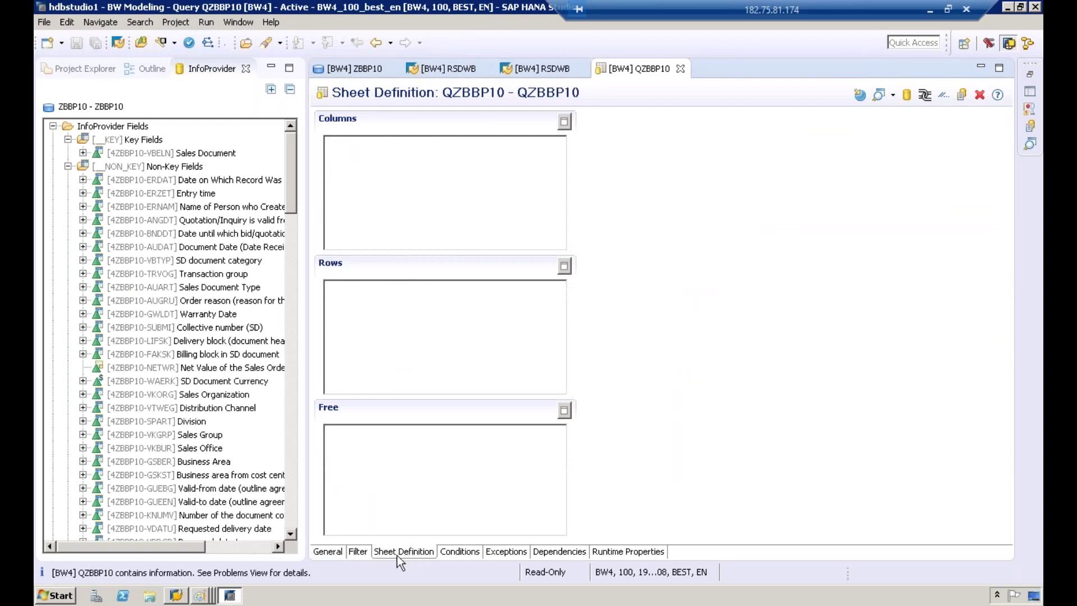
click(133, 155)
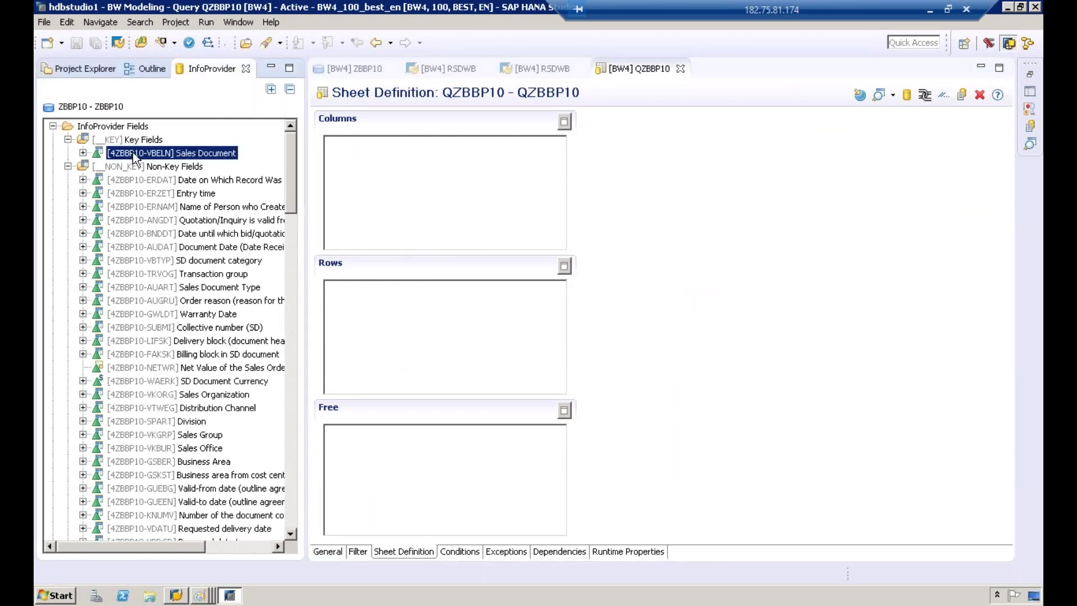
drag(133, 156, 394, 177)
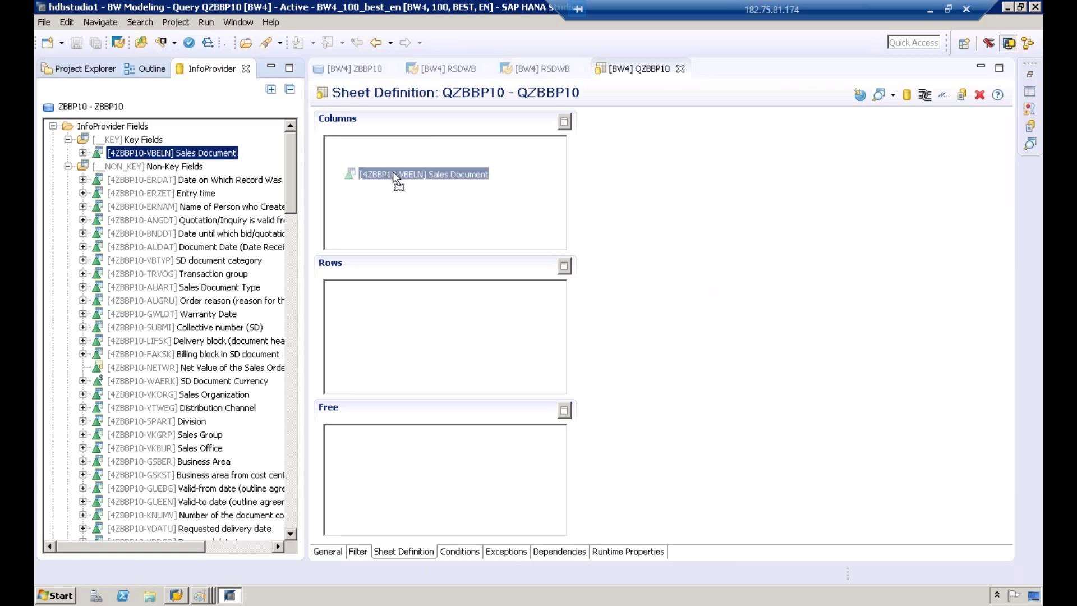
drag(392, 172, 399, 348)
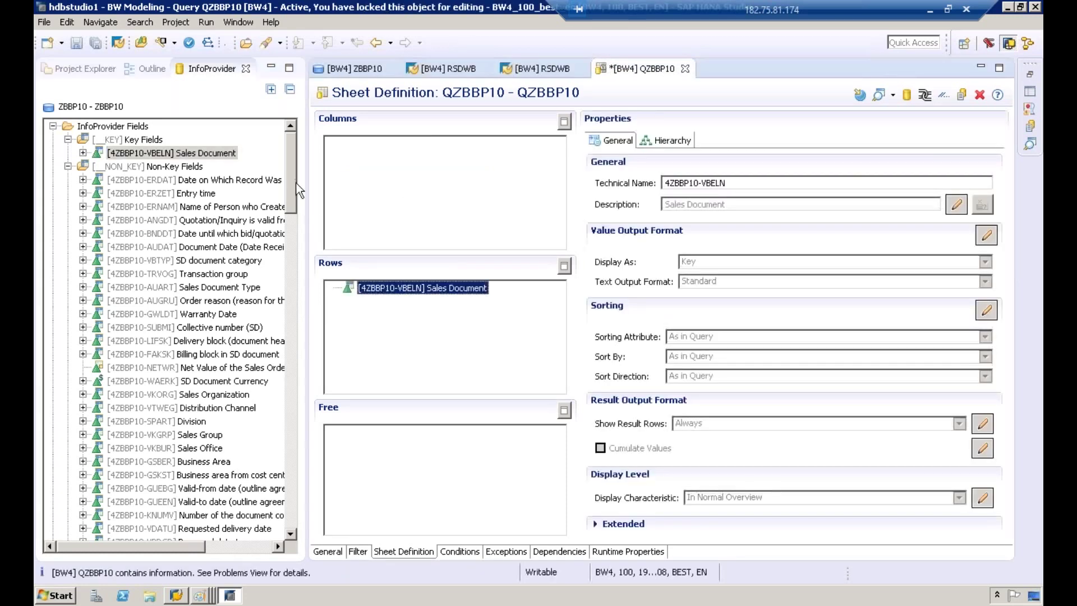
Add Sales Organization and Distribution Channel to the rows of the query.
scroll(298, 190, down, 1)
scroll(298, 190, down, 1)
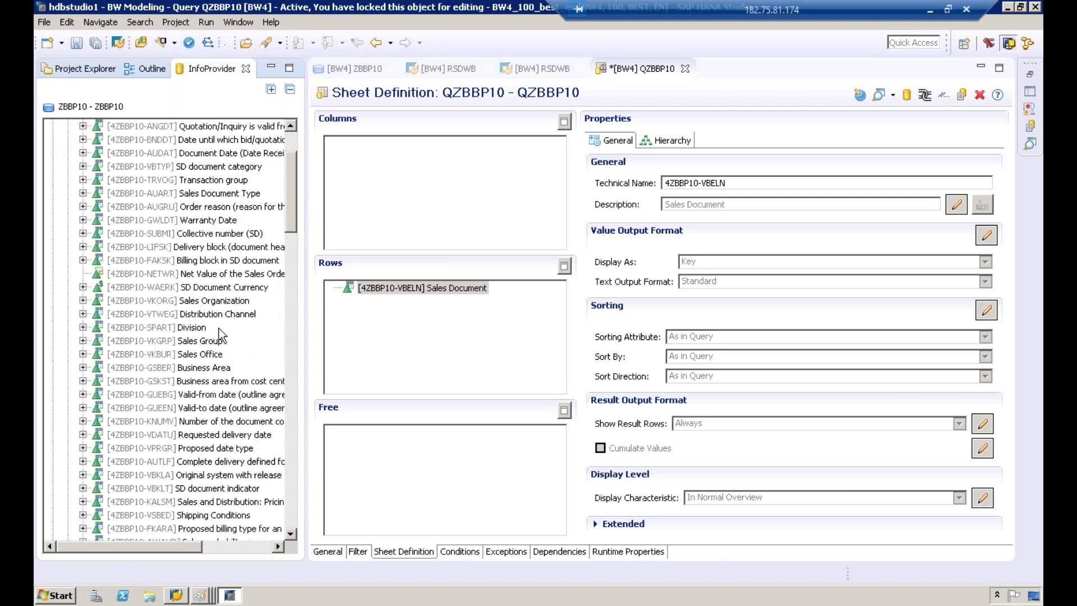
click(218, 314)
drag(194, 300, 364, 331)
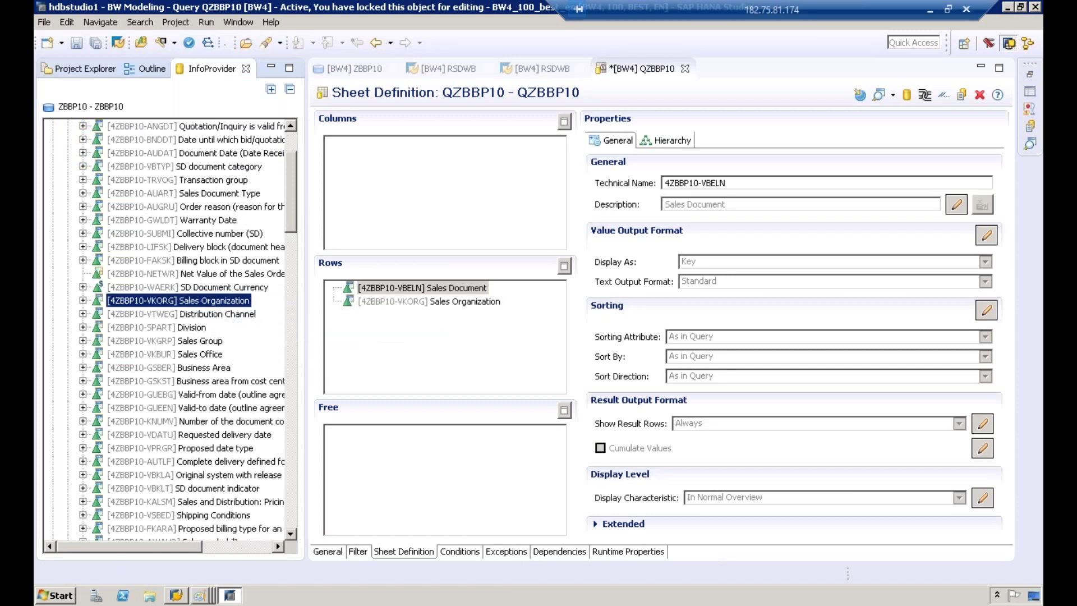
drag(224, 314, 392, 325)
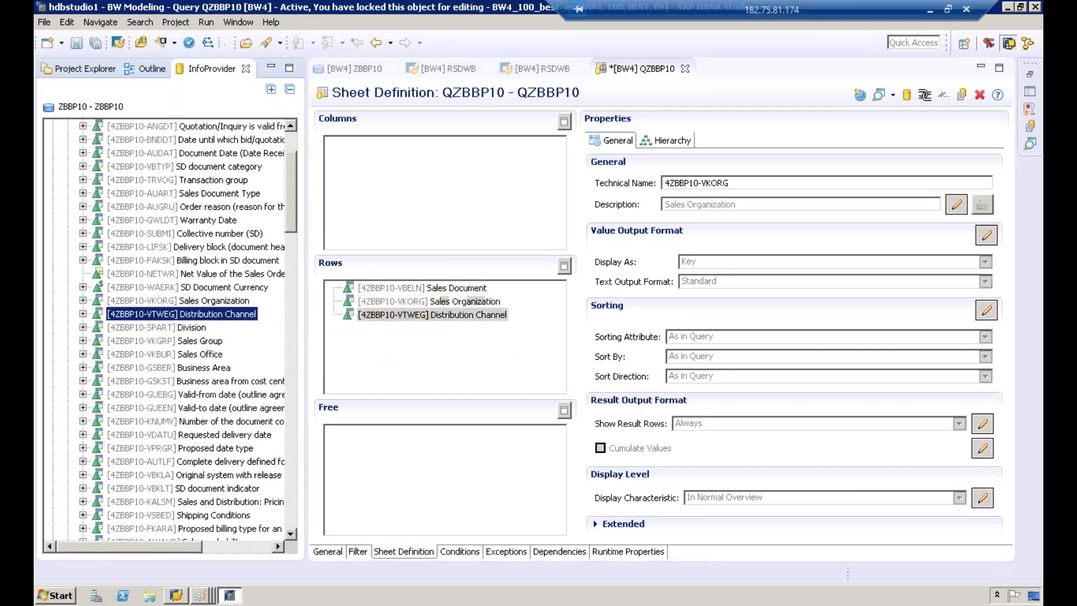
Look through the full list of InfoProvider fields of ZBBP10 for usable key figures.
drag(291, 217, 305, 527)
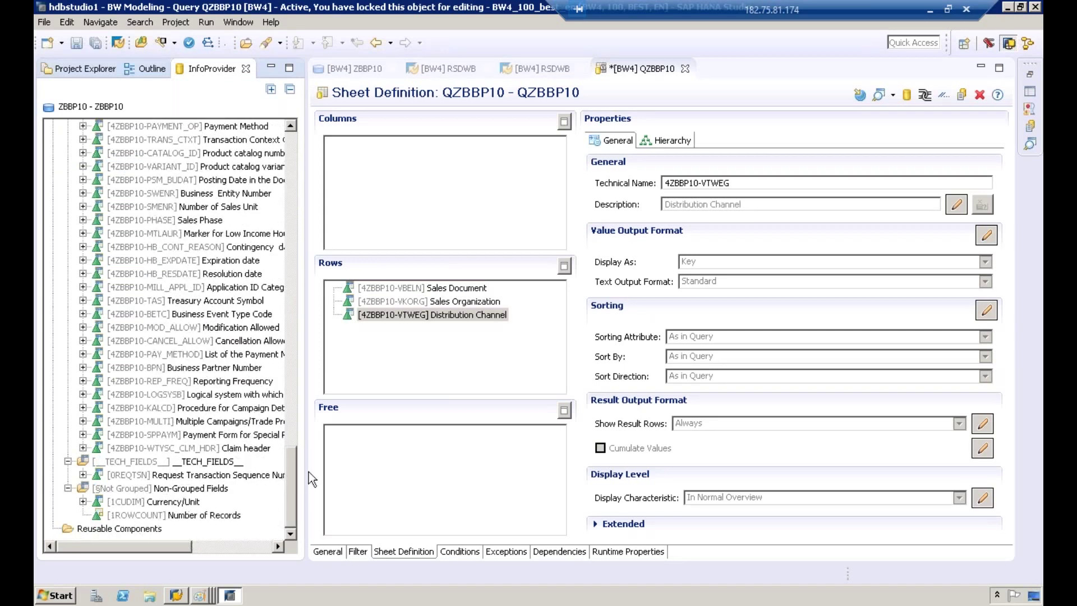
drag(291, 500, 296, 464)
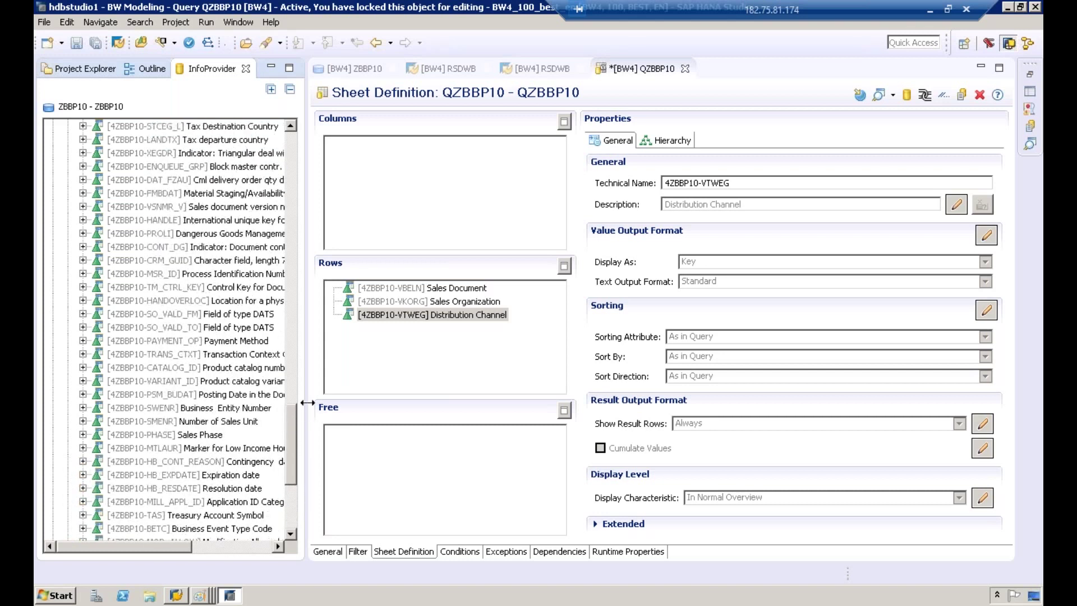
drag(307, 403, 424, 402)
drag(409, 456, 415, 153)
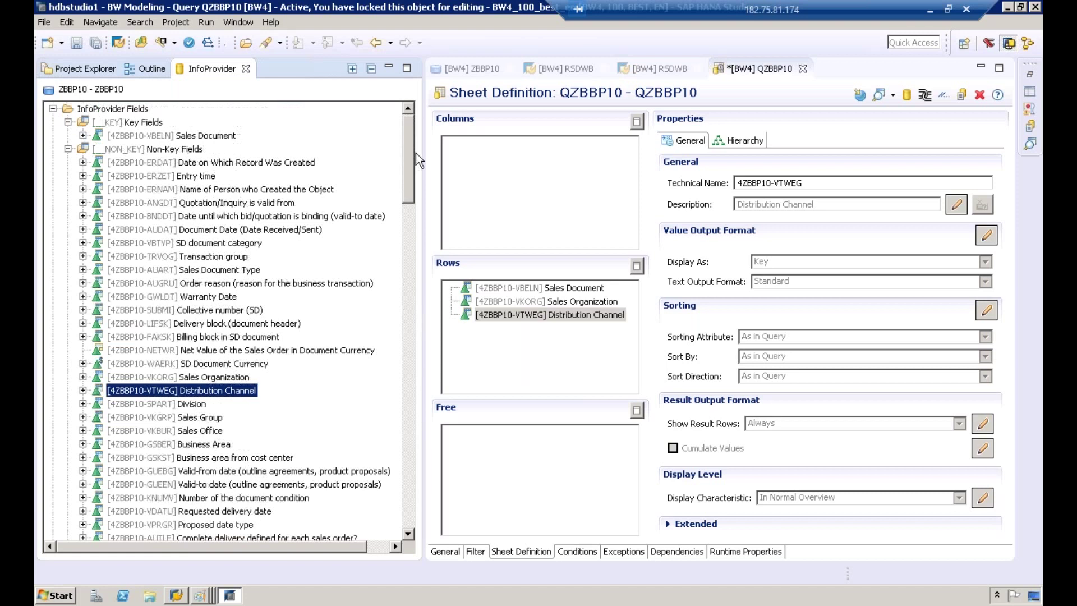
drag(415, 163, 410, 489)
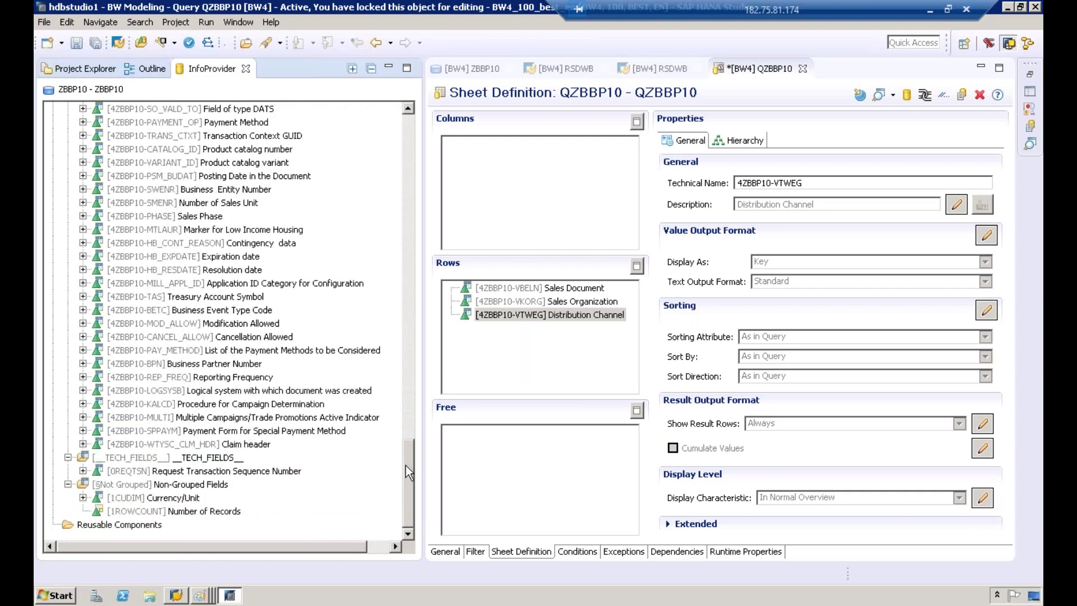
drag(406, 465, 417, 496)
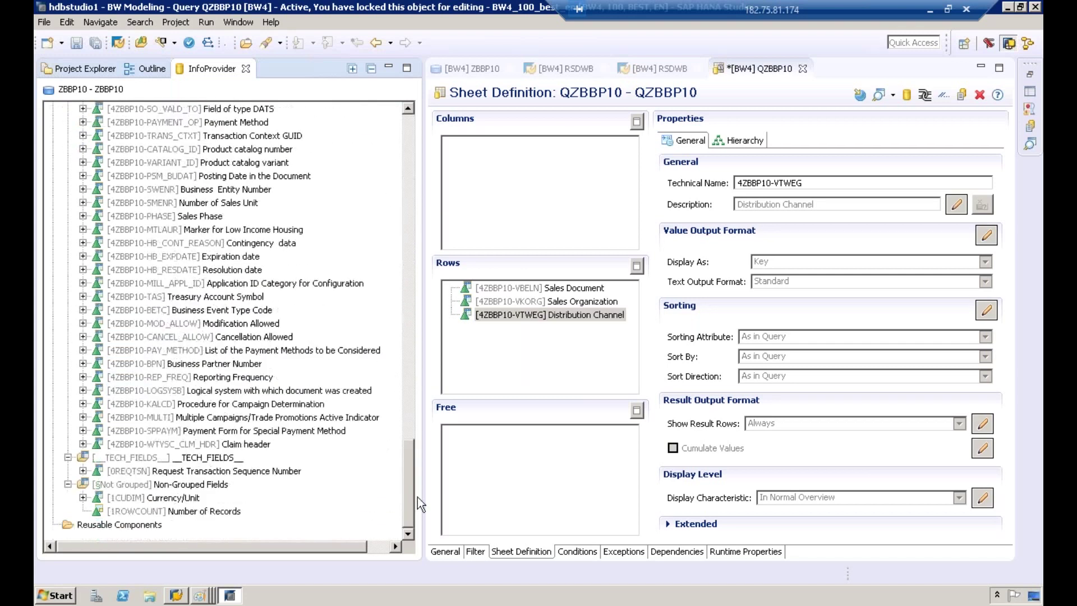
click(210, 418)
scroll(232, 434, up, 3)
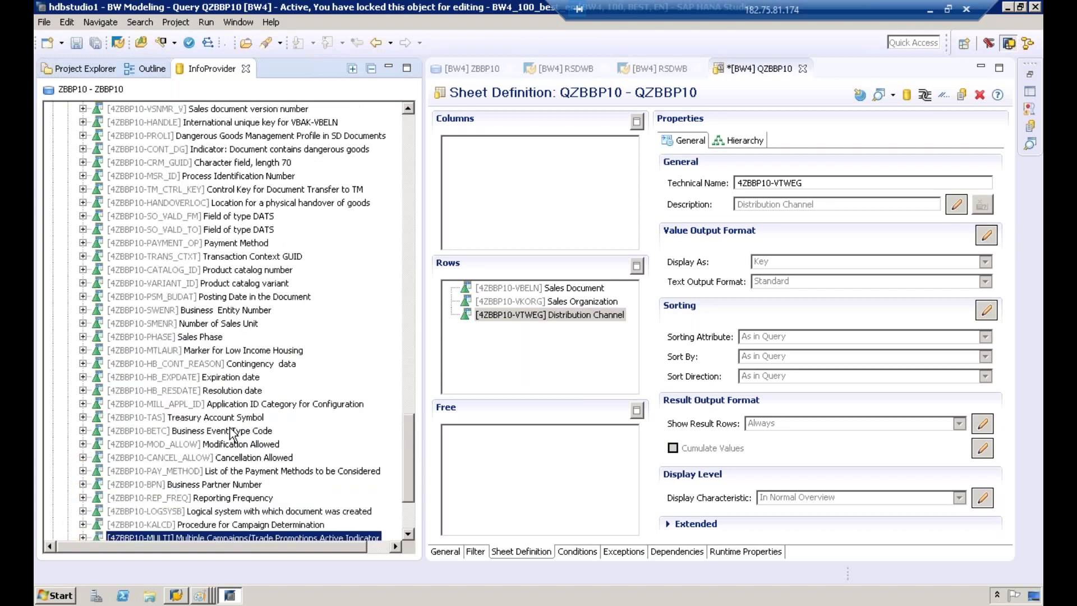
drag(410, 467, 417, 128)
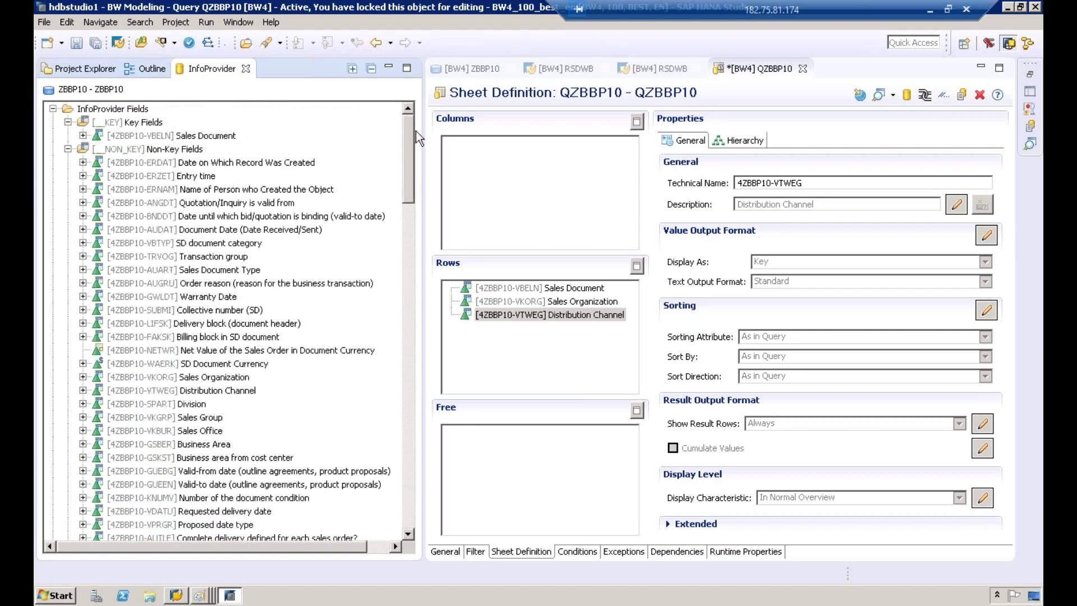
Add the key figure Net Value of the Sales Order in Document Currency to the query's columns.
right_click(495, 163)
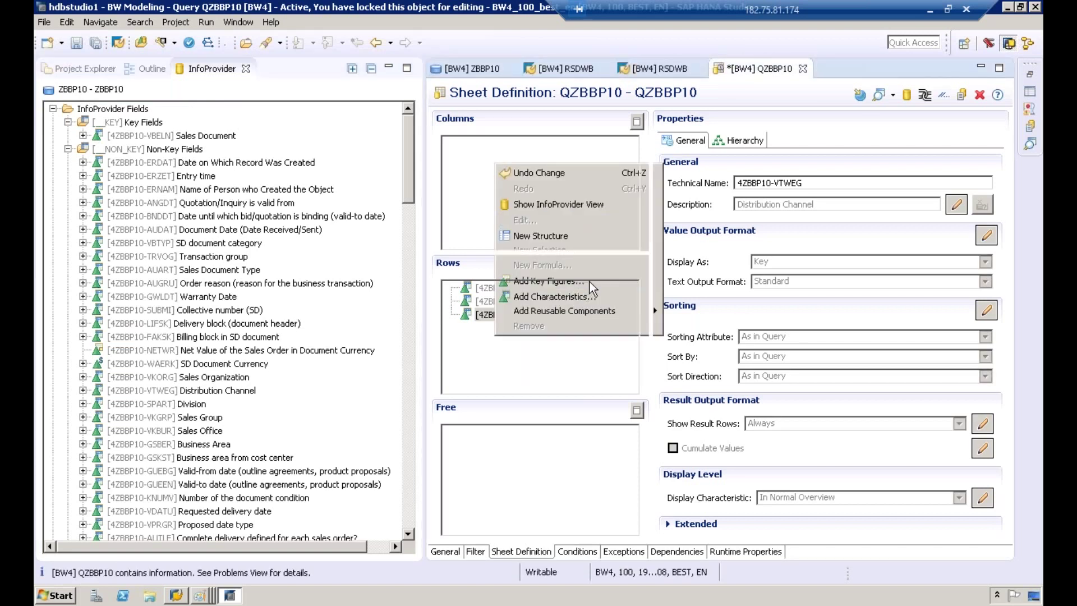
click(590, 281)
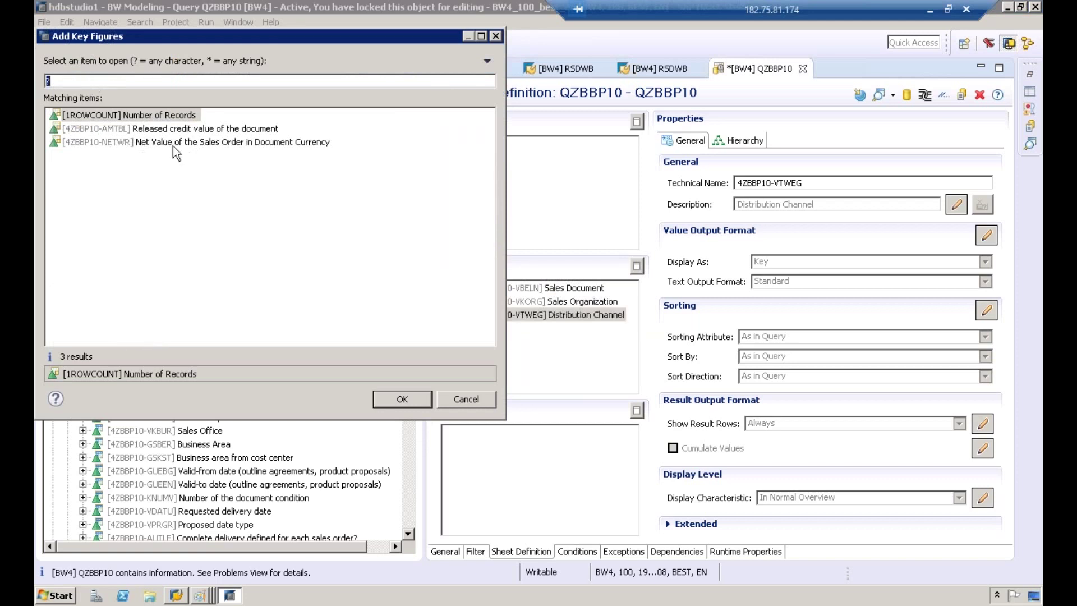
click(138, 143)
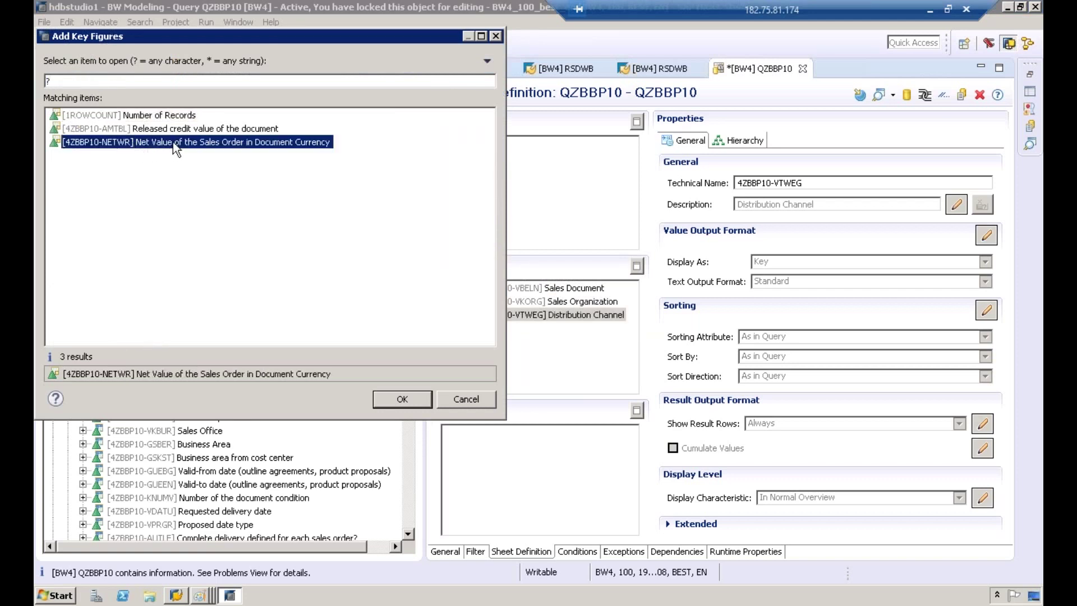
click(391, 401)
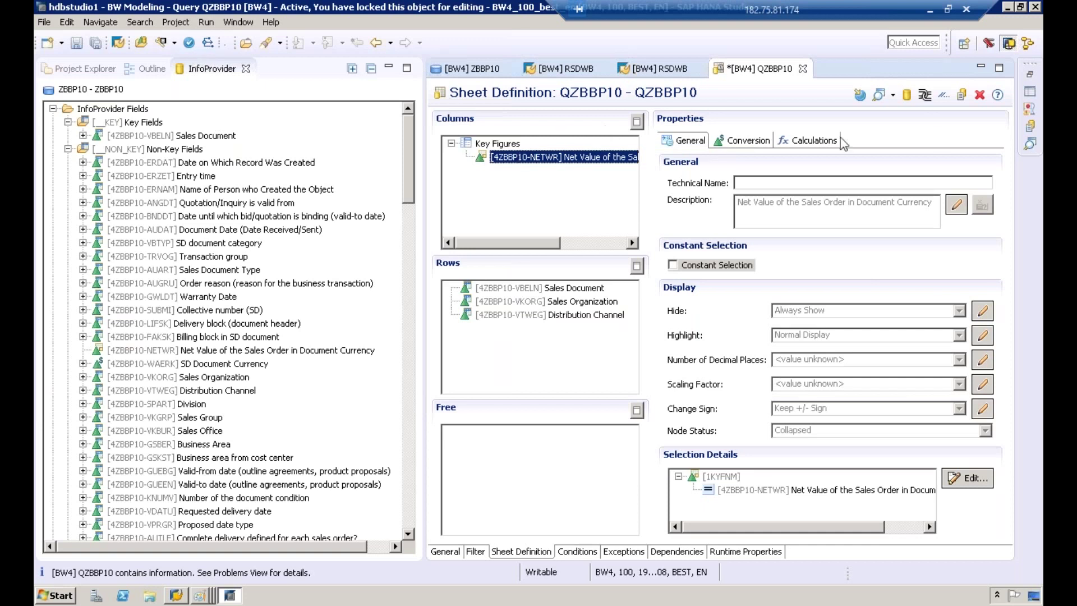
Narrow the InfoProvider view to give the sheet definition more room and save the query QZBBP10.
click(421, 236)
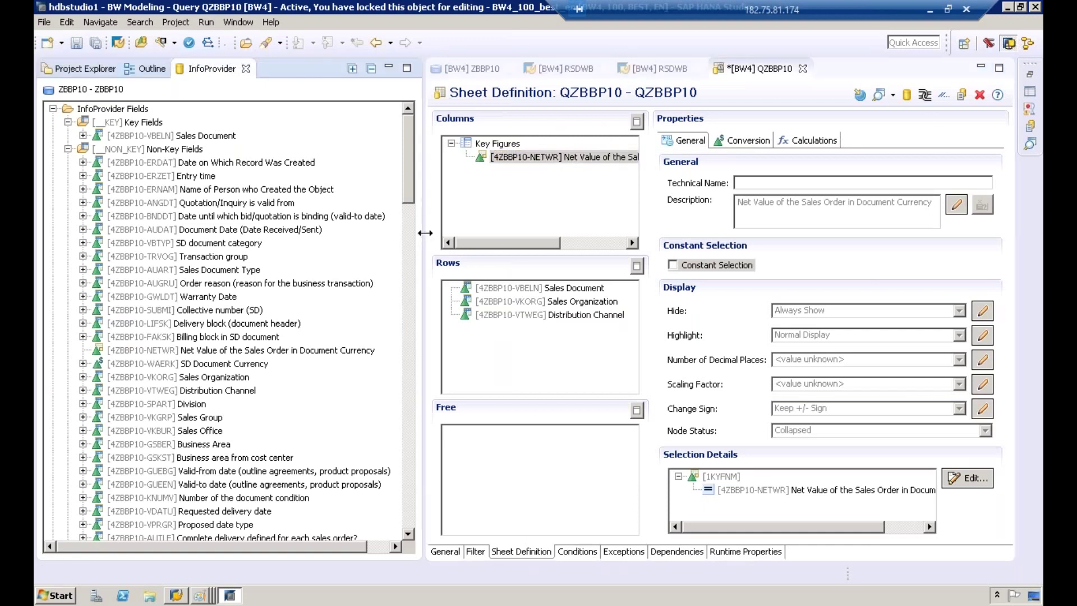
drag(418, 234, 220, 233)
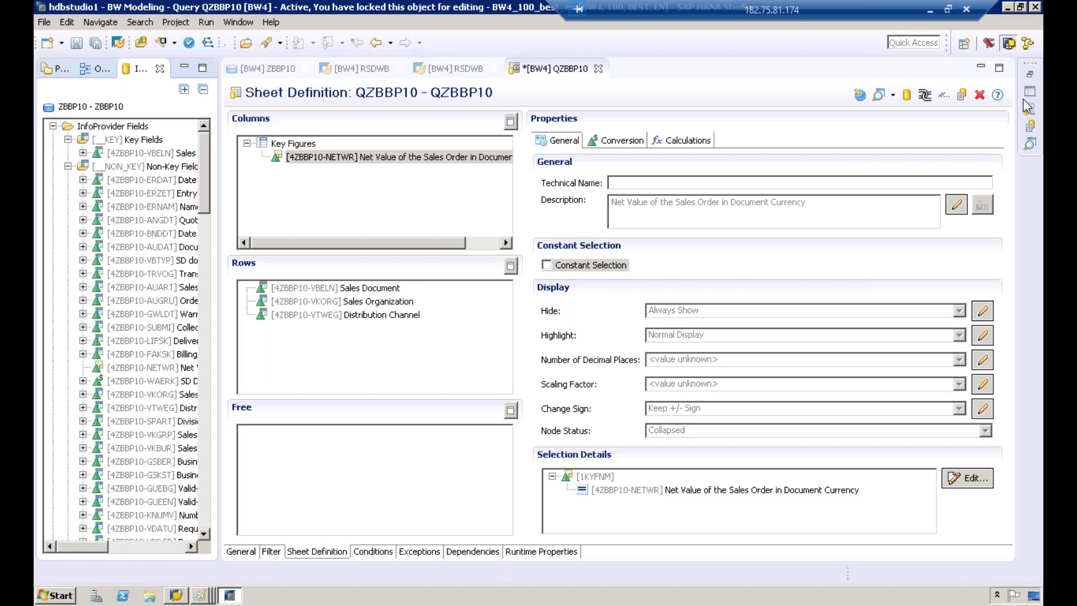
key(ctrl+s)
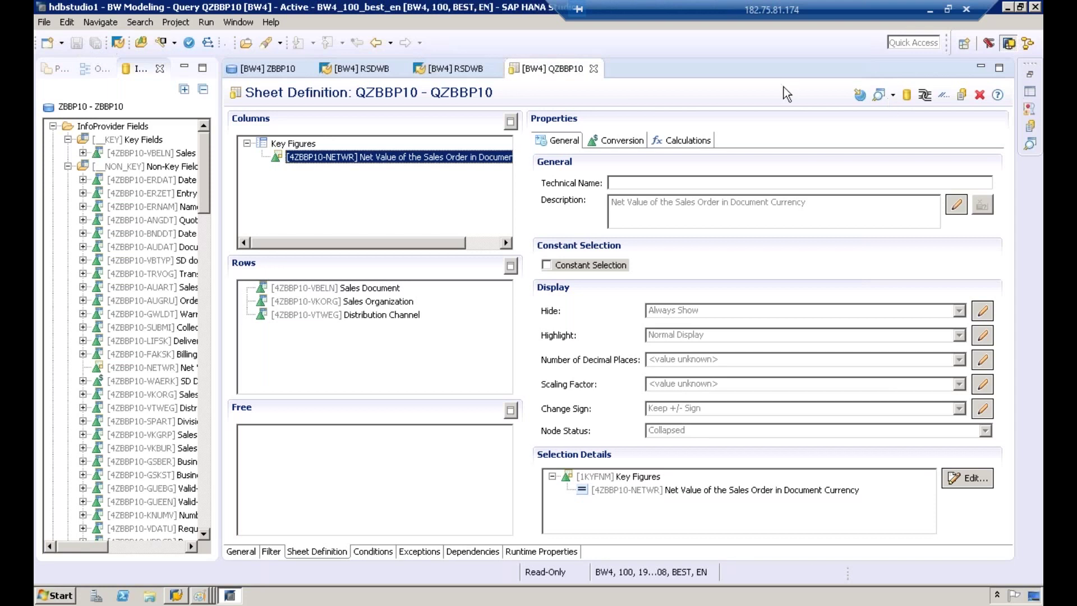
Preview the query QZBBP10 with Analytics List UIBB and dismiss the Internet Explorer security message.
click(892, 95)
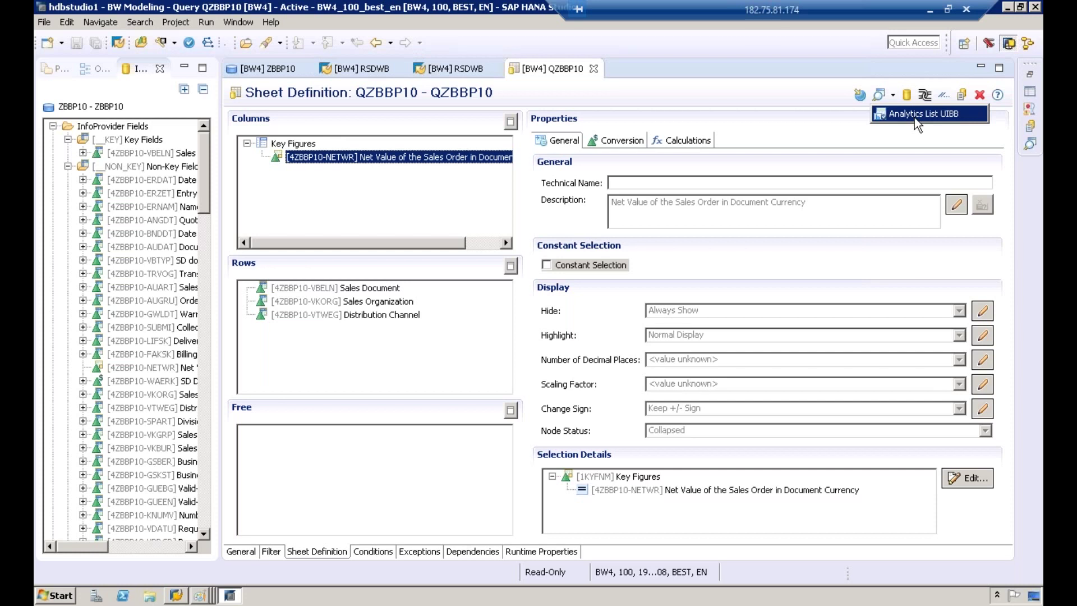
click(914, 115)
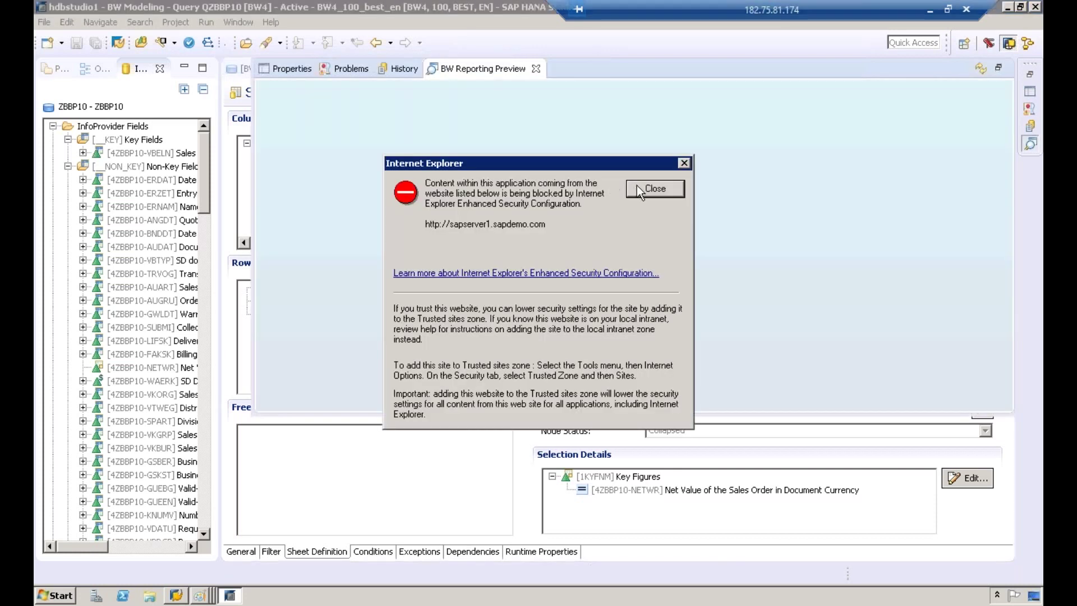
click(639, 189)
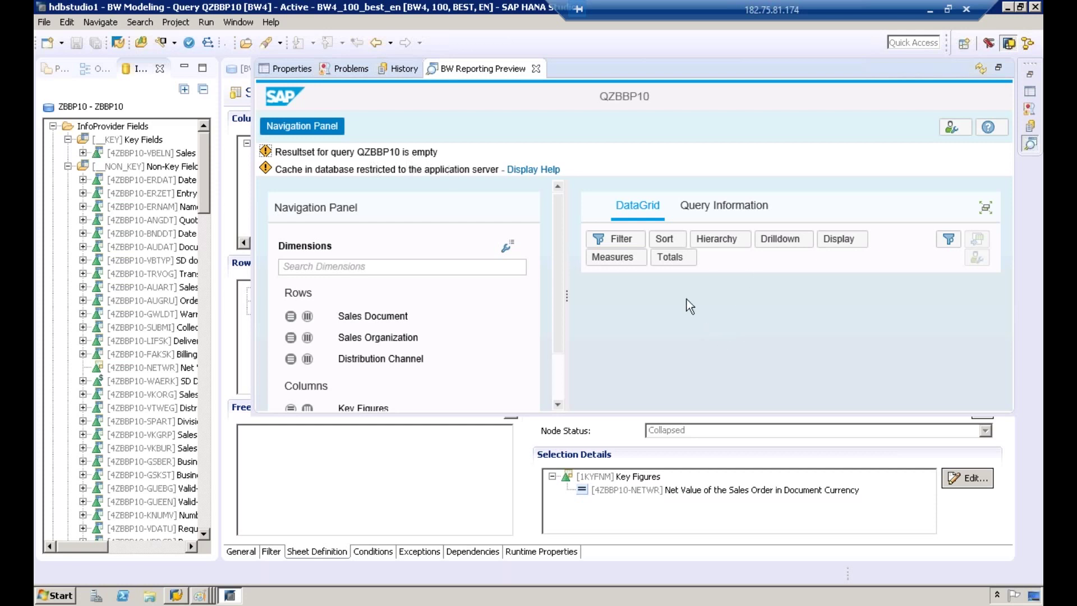
Switch to the Paint flow sketch and draw freehand arrows from DTP to DS, from DTP to ADSO, and between ADSO and the box above ZBBP10.
click(211, 598)
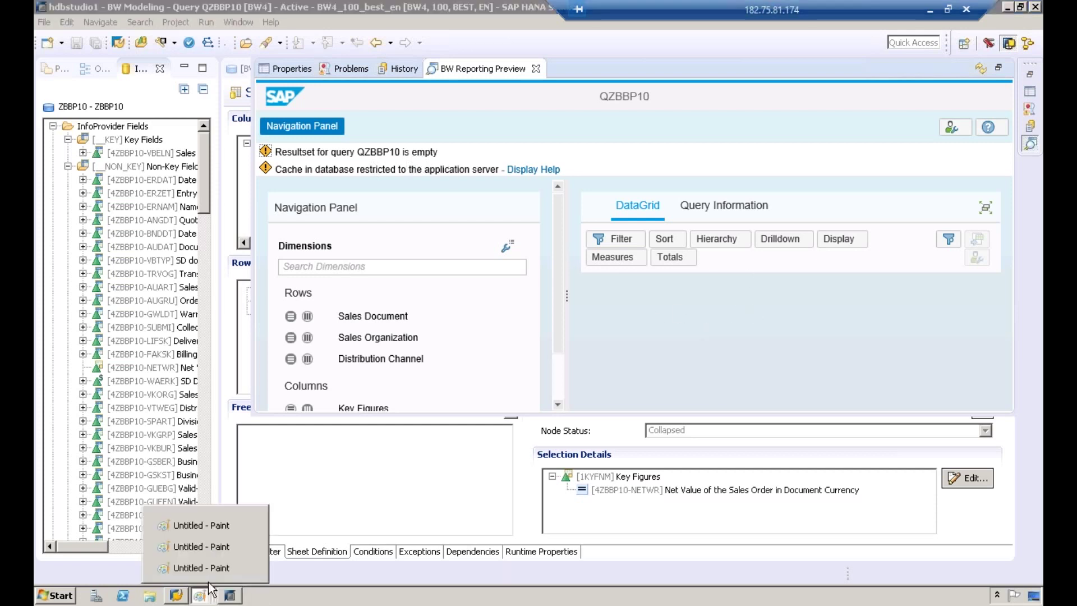
click(211, 573)
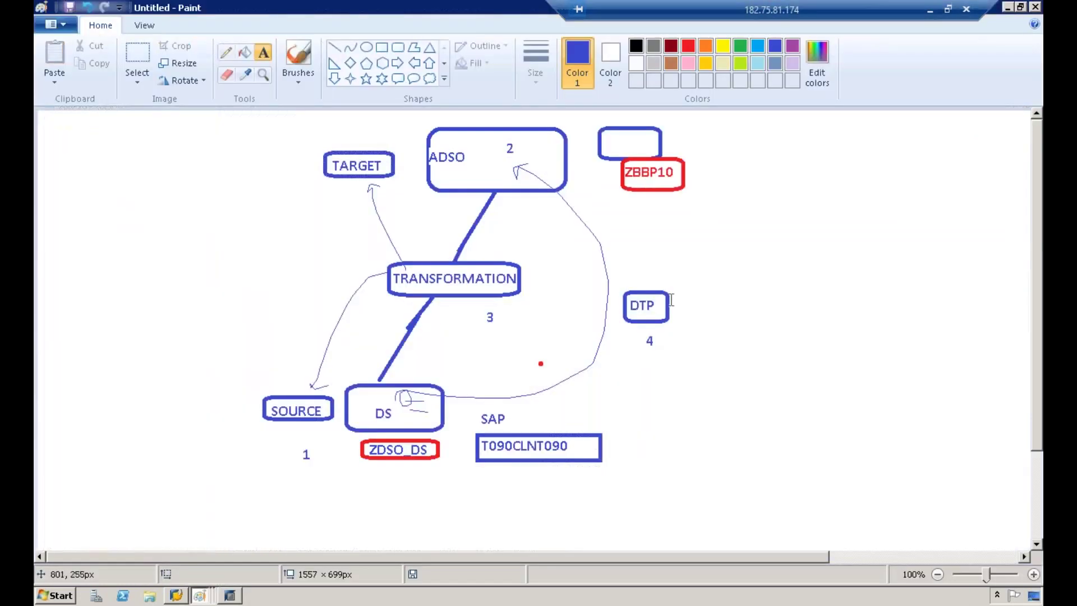
click(225, 52)
mouse_move(661, 303)
mouse_down()
mouse_move(632, 303)
mouse_move(661, 305)
mouse_move(631, 315)
mouse_move(590, 302)
mouse_move(423, 397)
mouse_move(431, 406)
mouse_up()
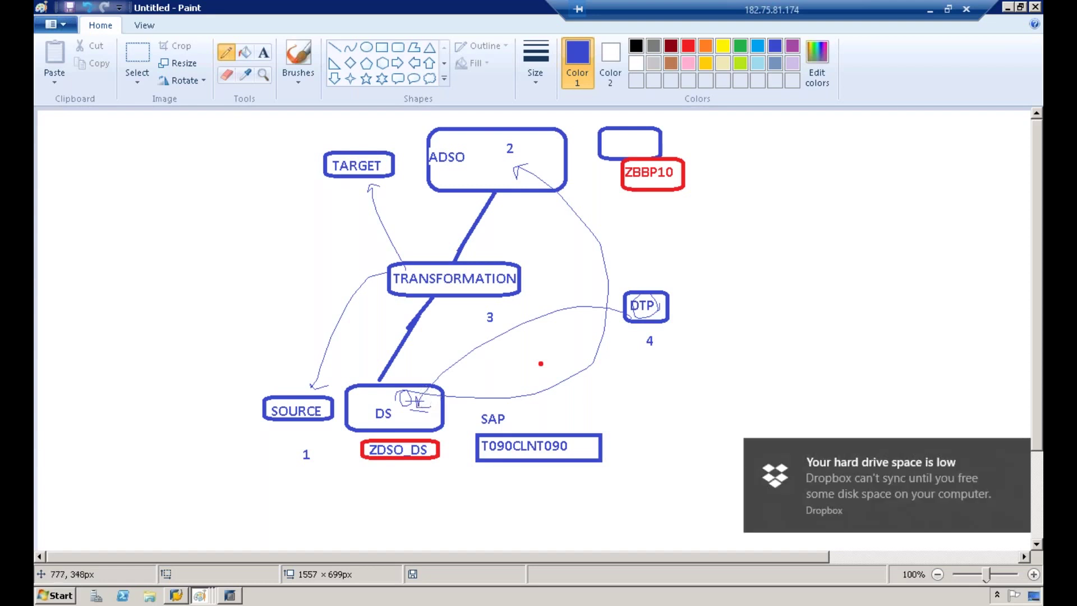
click(1021, 453)
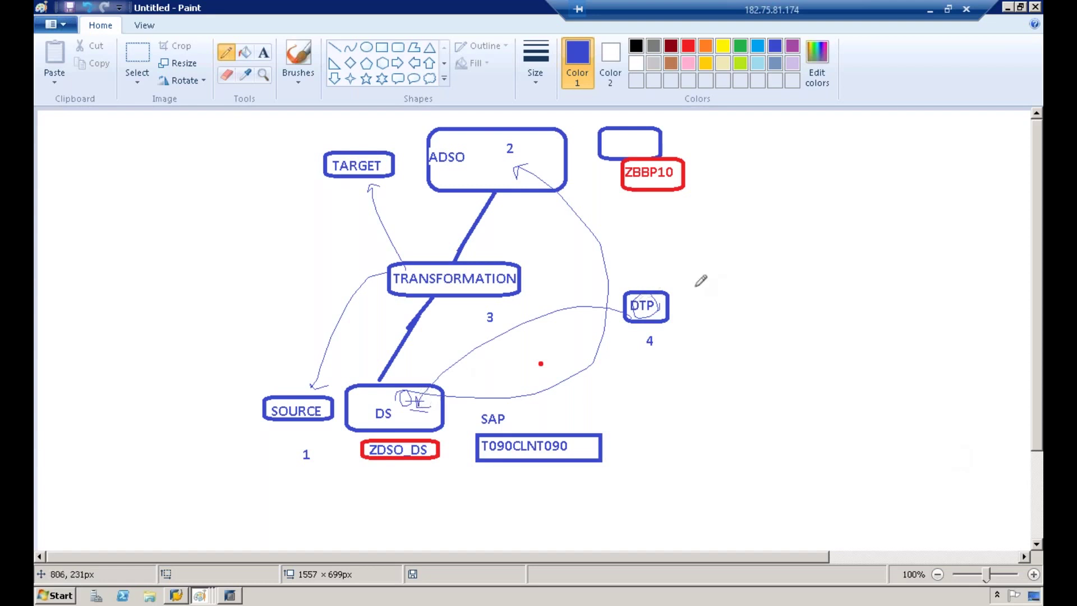
mouse_move(662, 302)
mouse_down()
mouse_move(676, 282)
mouse_move(635, 230)
mouse_move(572, 219)
mouse_move(474, 180)
mouse_move(528, 145)
mouse_move(626, 132)
mouse_up()
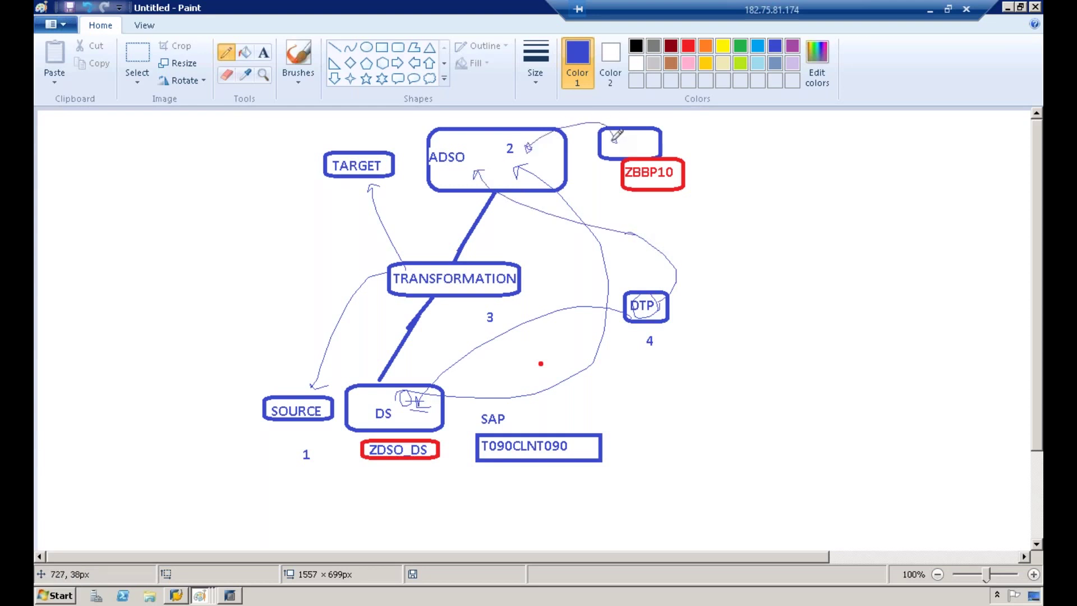
Label the small box above ZBBP10 with the text Q.
click(263, 52)
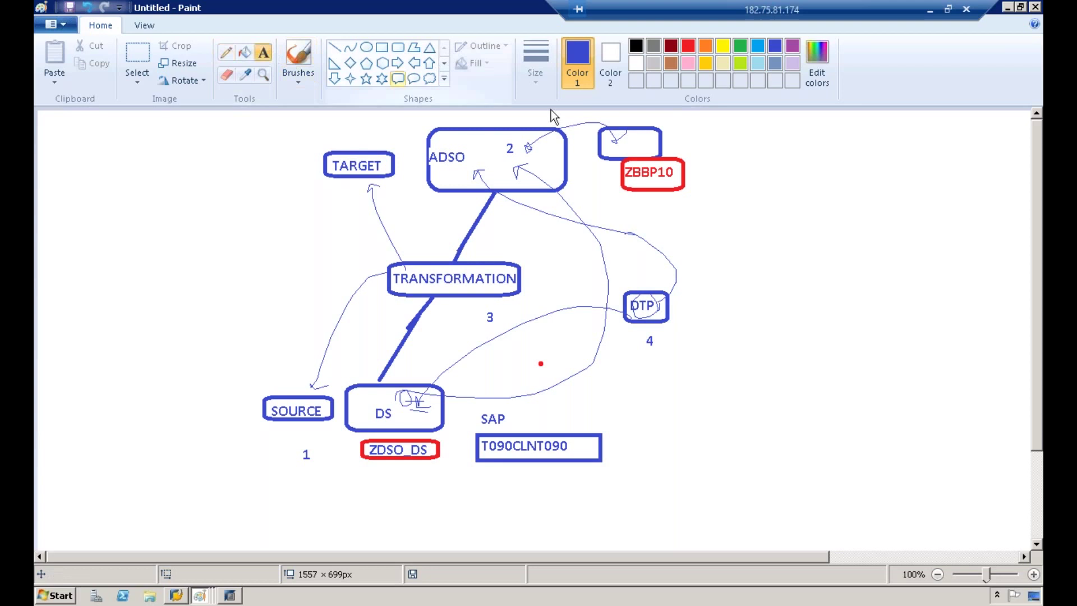
click(679, 124)
text(Q)
click(747, 215)
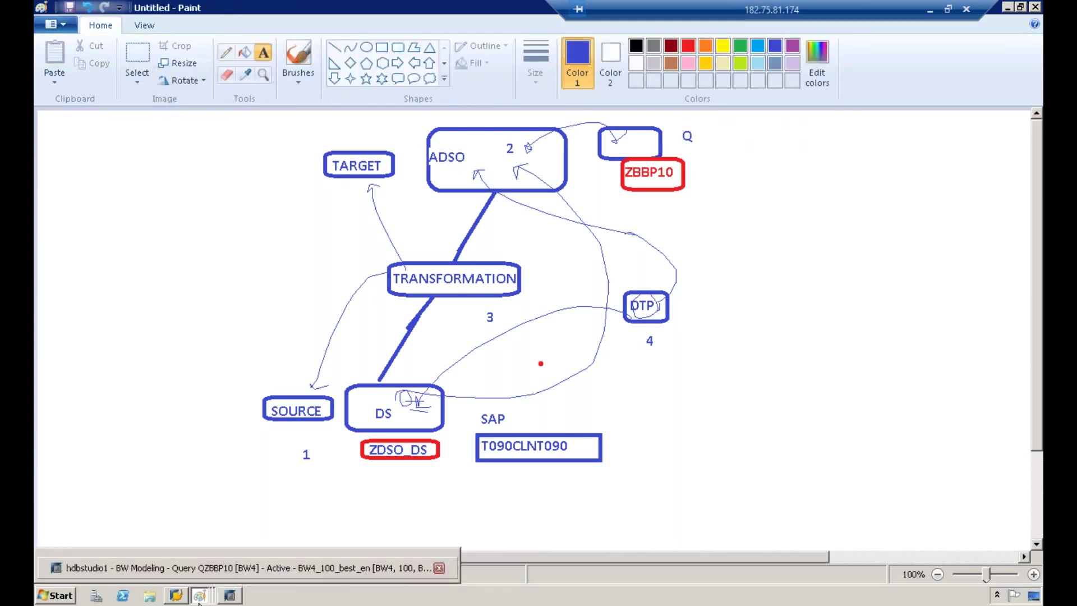
click(923, 405)
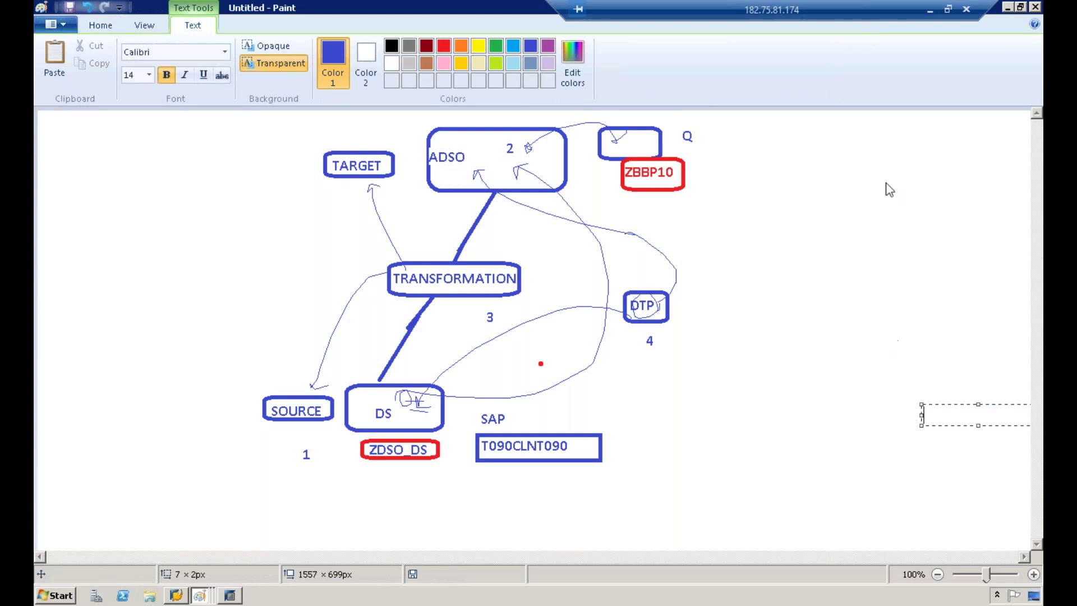
Switch to SAP HANA Studio, inspect the DataSource ZDSO_DS from the DTP request monitor, and return to the monitor.
click(176, 595)
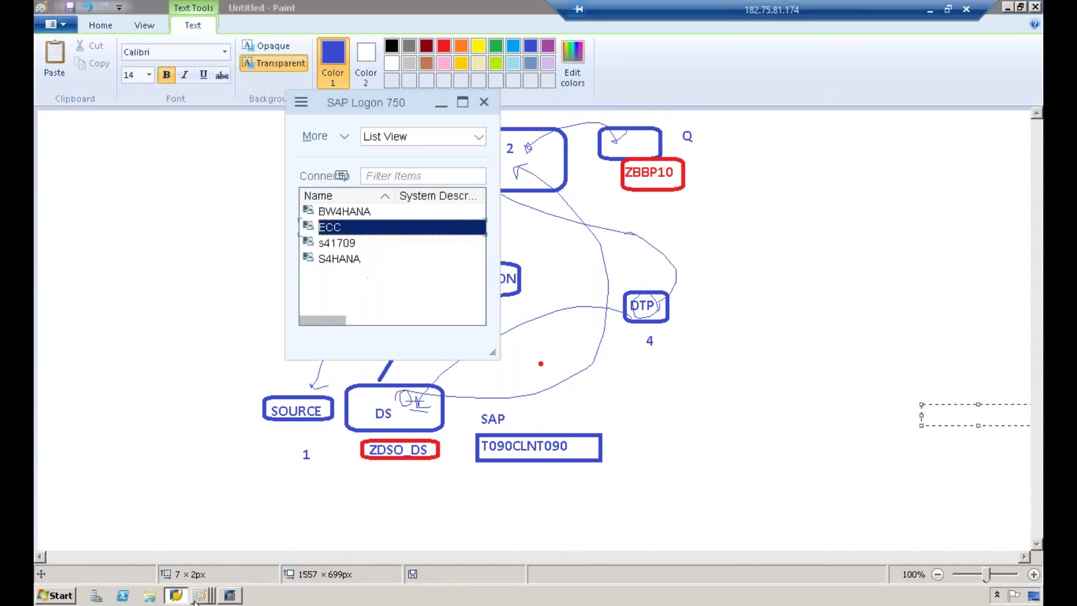
click(230, 595)
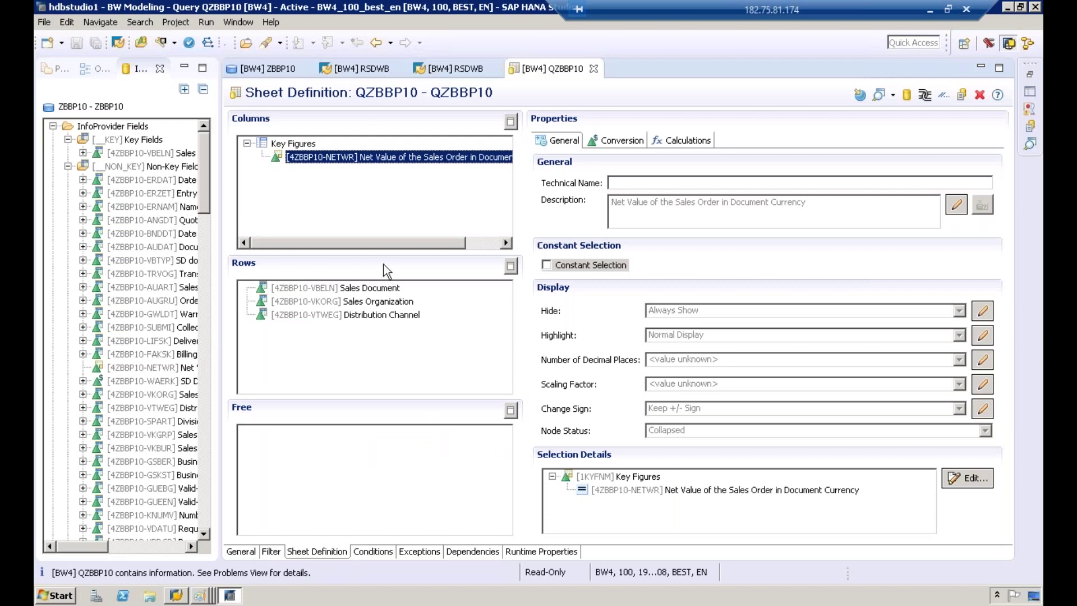
click(370, 68)
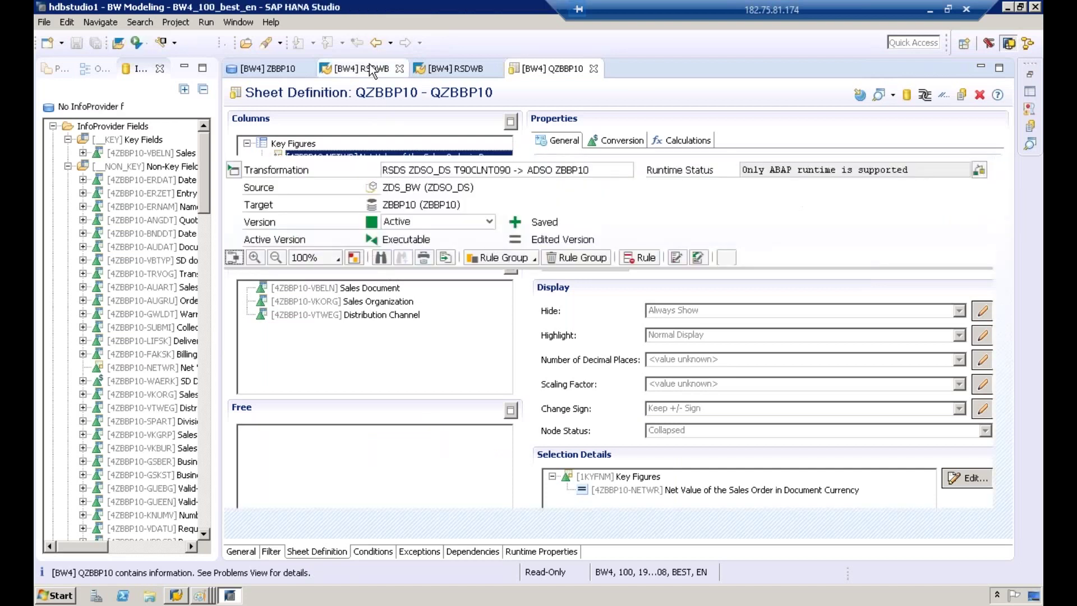
click(429, 67)
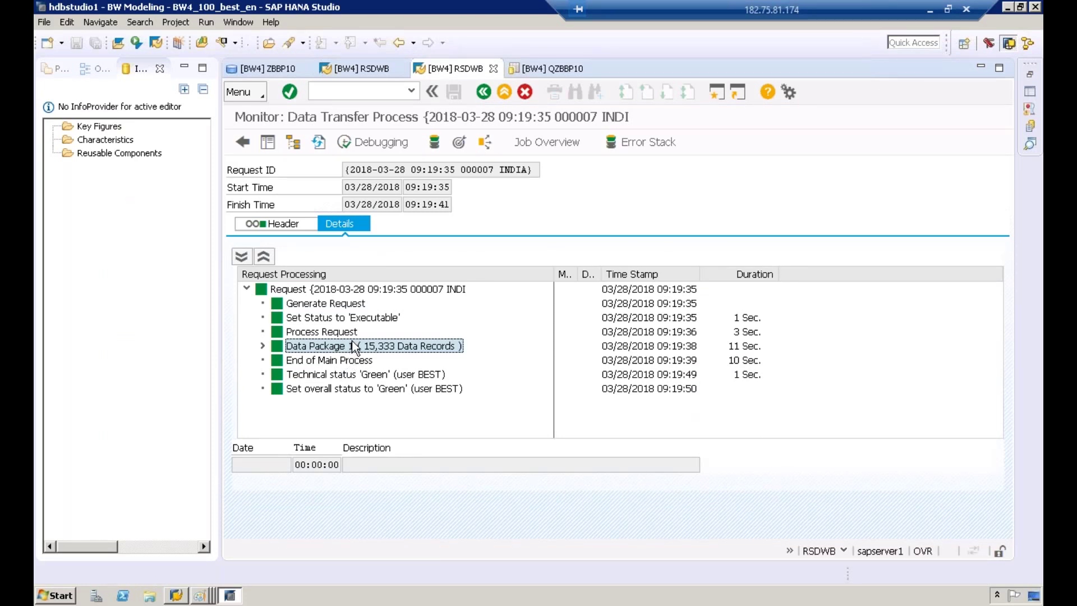
click(435, 142)
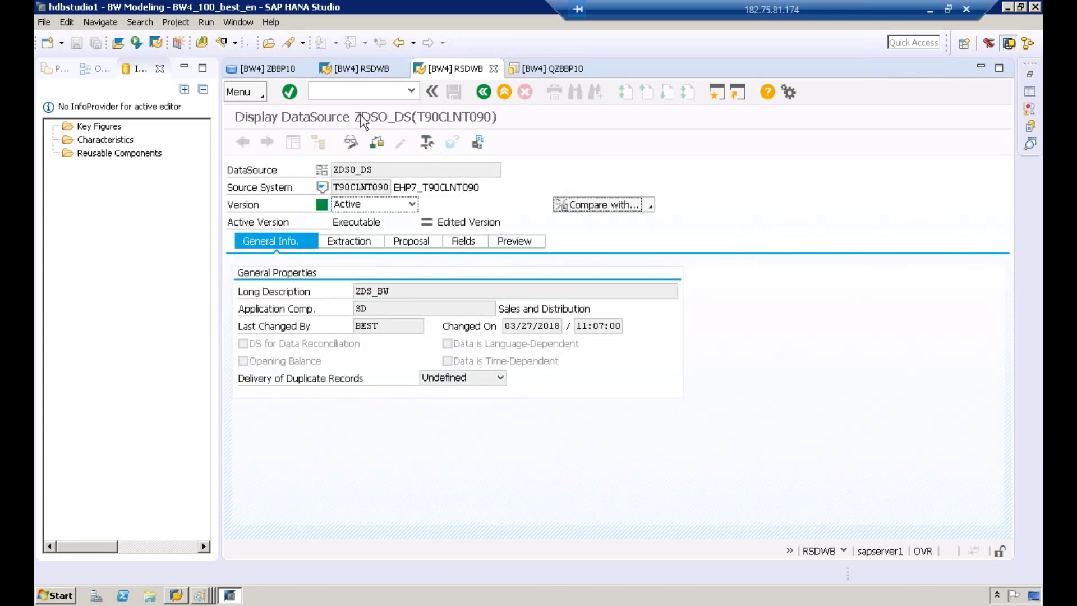
click(484, 91)
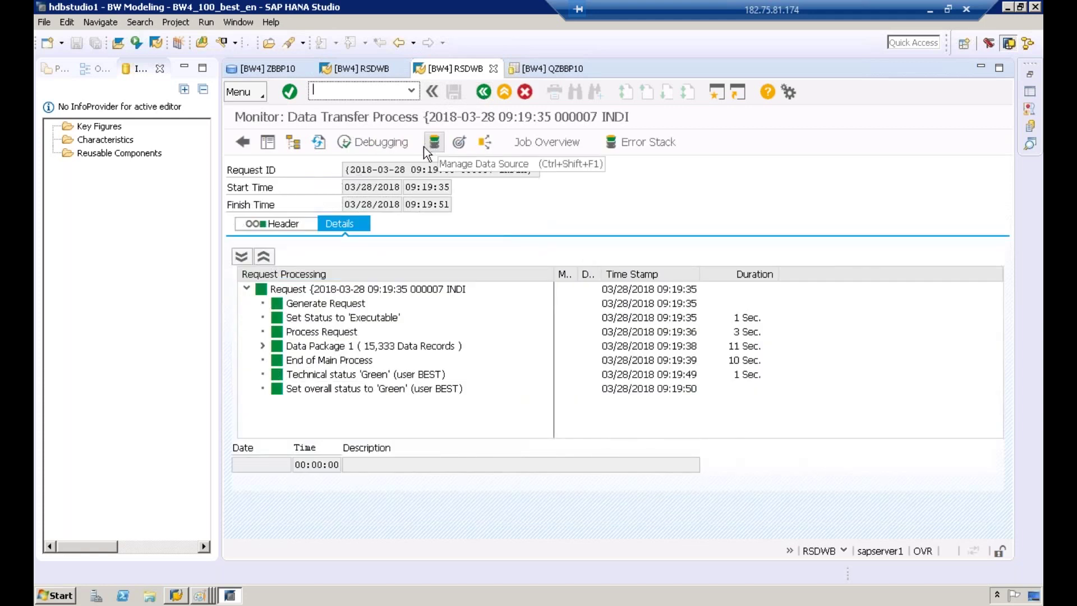
Open the target administration of ADSO ZBBP10 from the monitor and check its request list, process log and history.
click(461, 144)
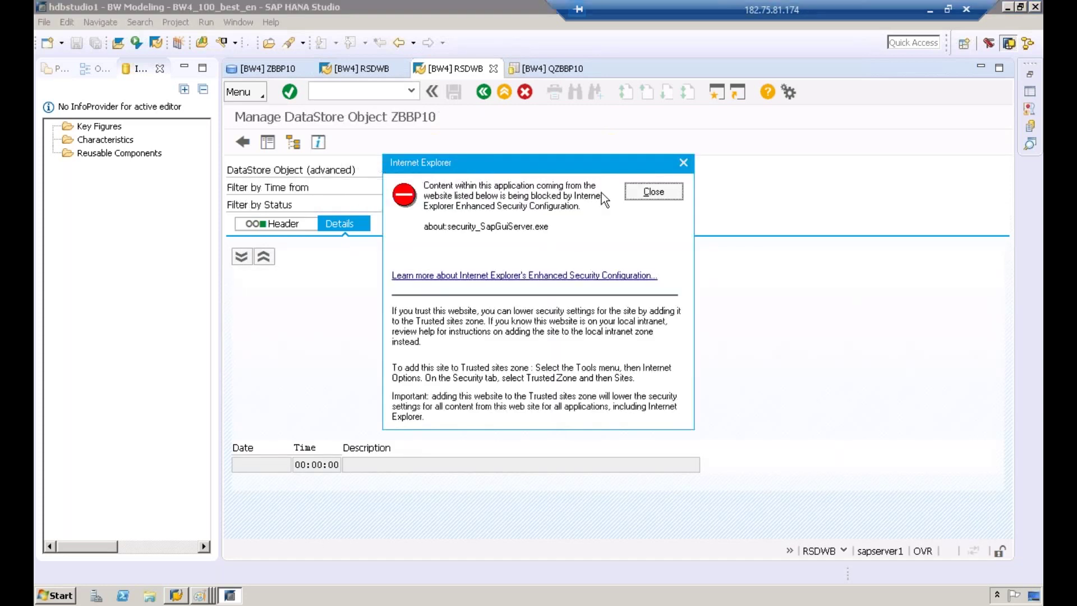
click(646, 191)
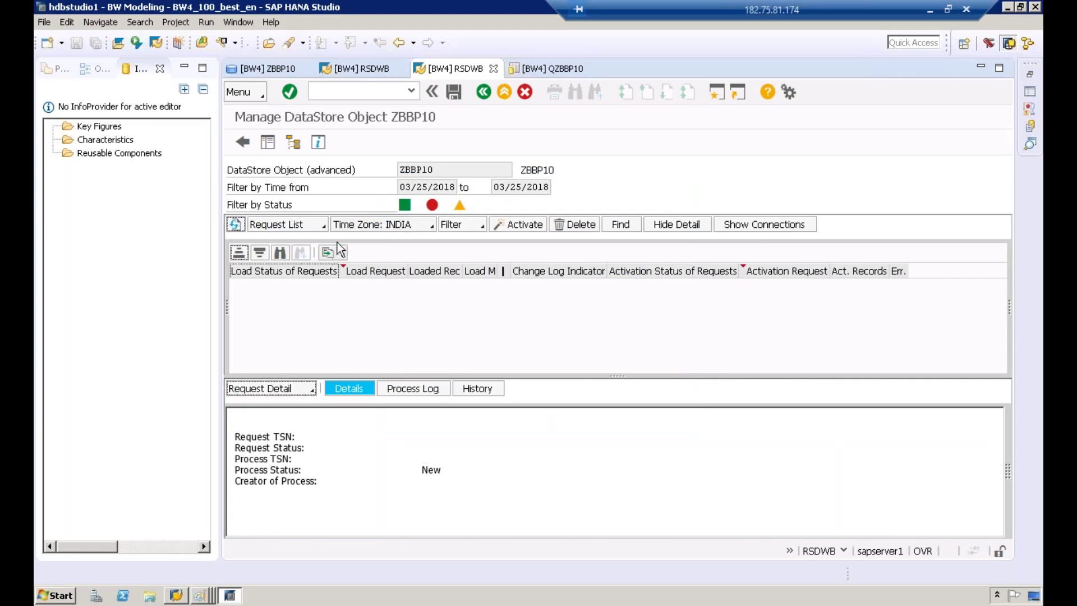
click(297, 226)
click(448, 309)
click(411, 387)
click(476, 388)
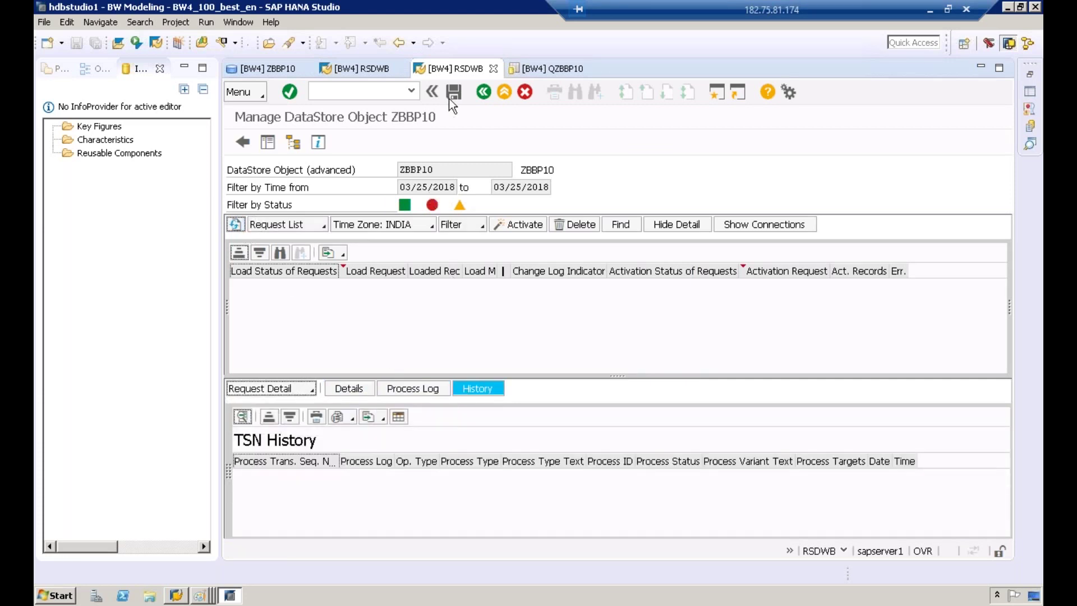
Preview the ADSO ZBBP10 in the reporting preview, dismiss the Internet Explorer security message, and return to the field details.
click(372, 69)
click(456, 69)
click(278, 70)
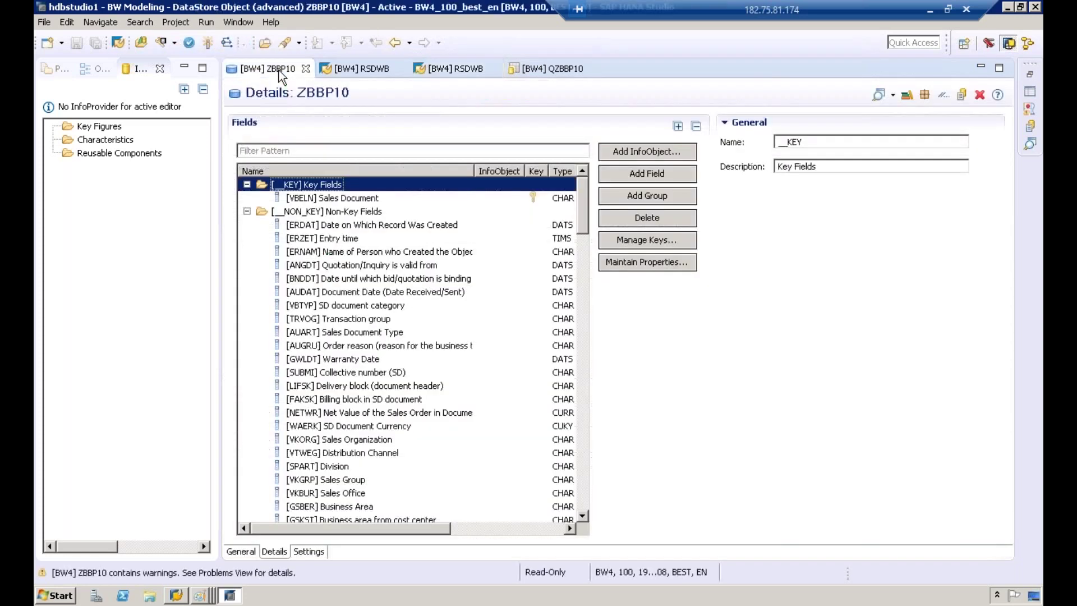
click(892, 97)
click(903, 114)
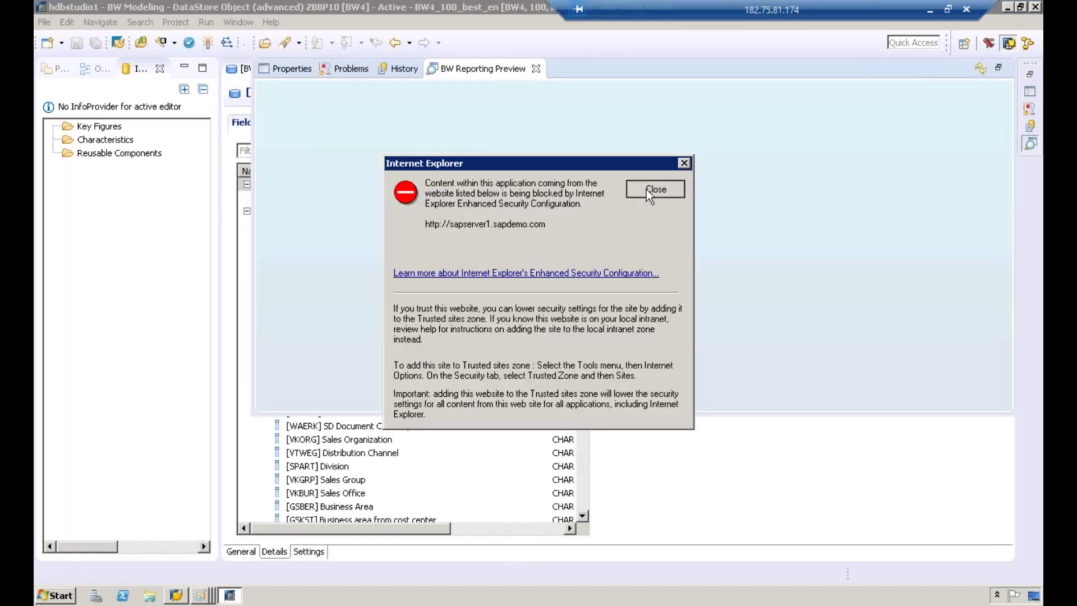
click(649, 193)
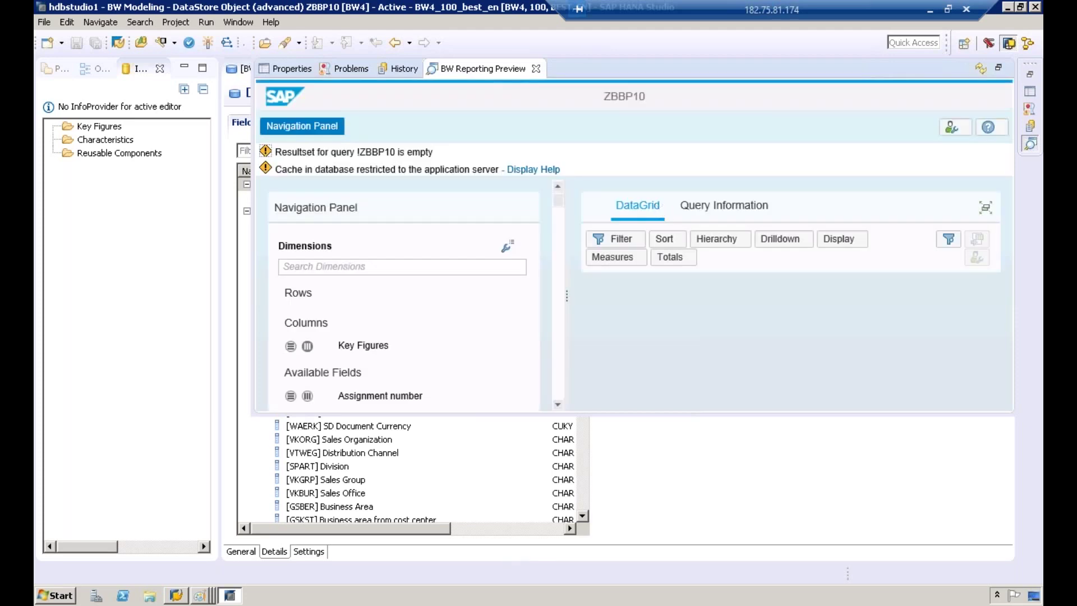
click(661, 438)
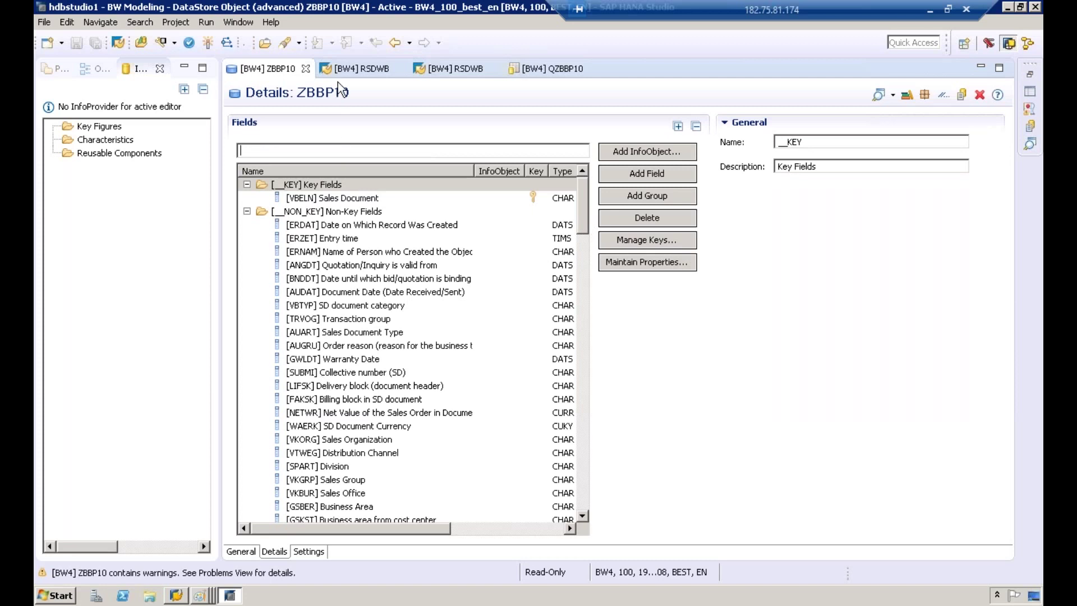
Review the request administration of ZBBP10 and its transformation from ZDSO_DS.
click(446, 68)
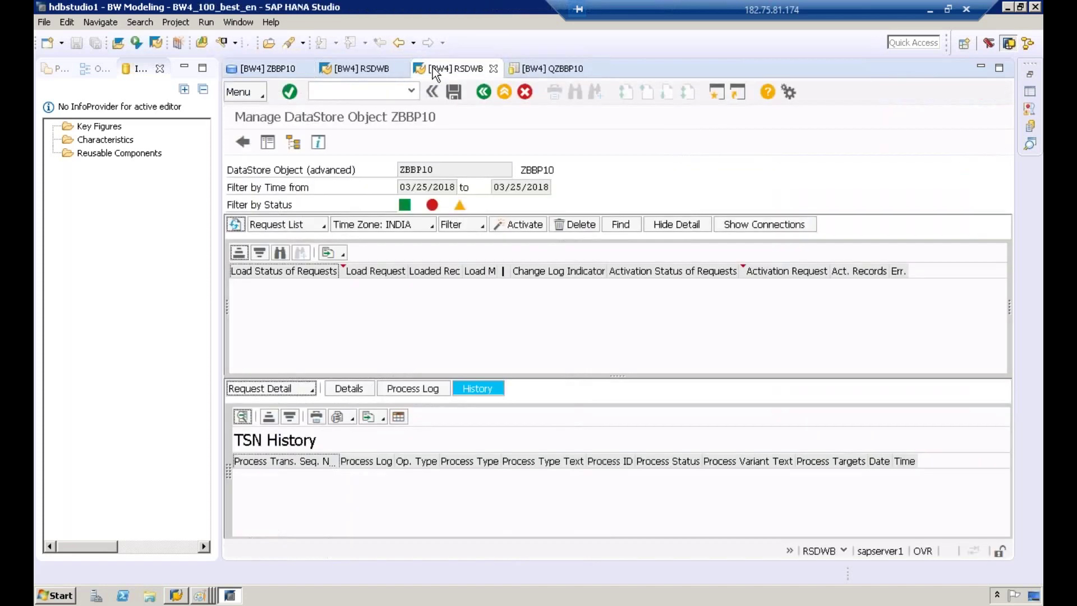
click(362, 68)
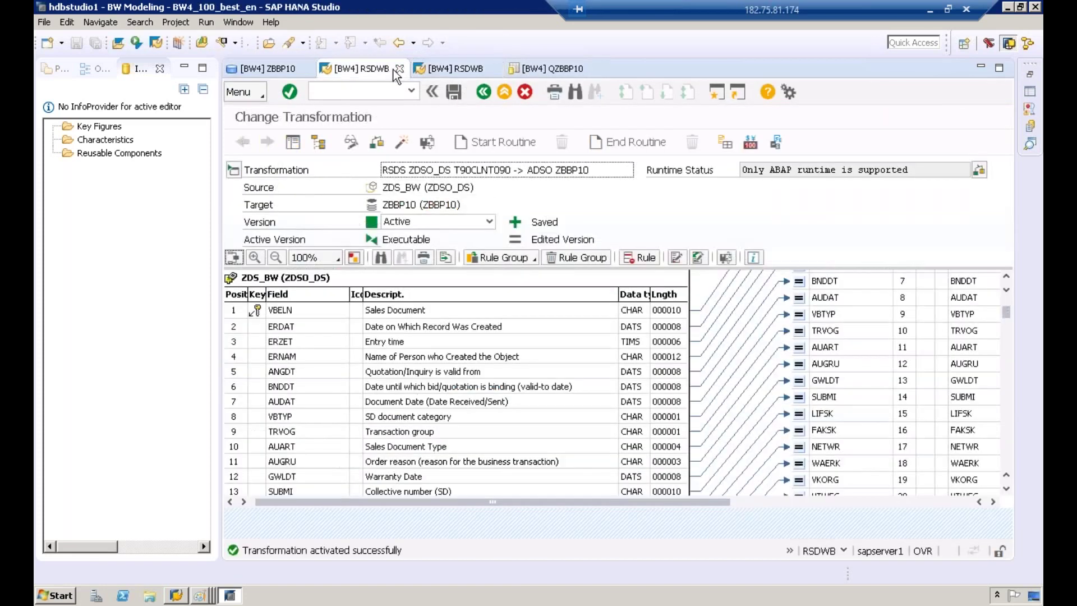
click(456, 71)
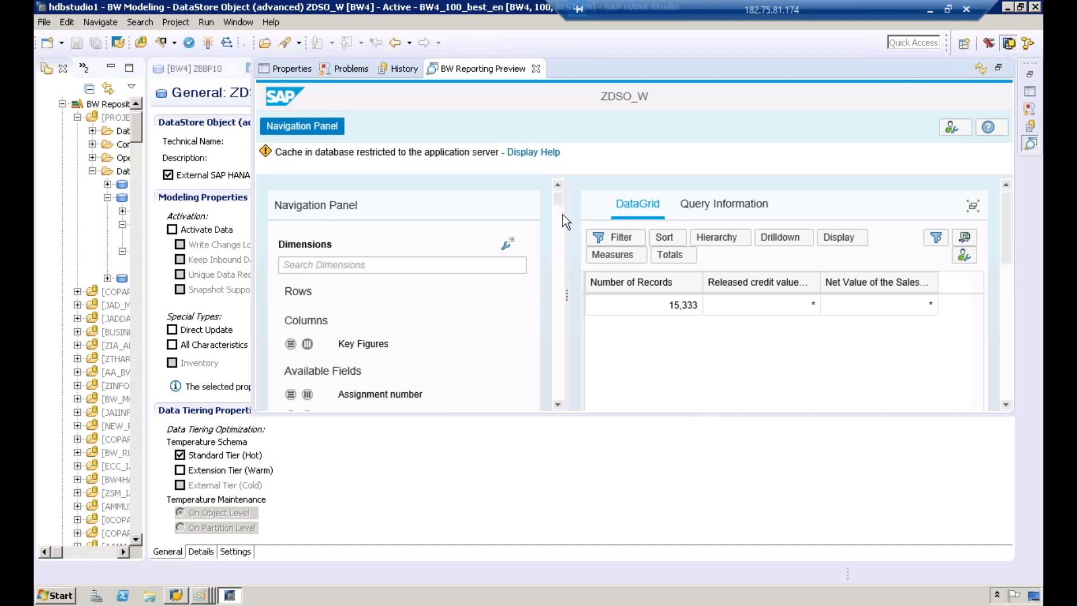
Enlarge the reporting preview of ZDSO_W and add Sales Office to its columns.
drag(561, 412, 561, 547)
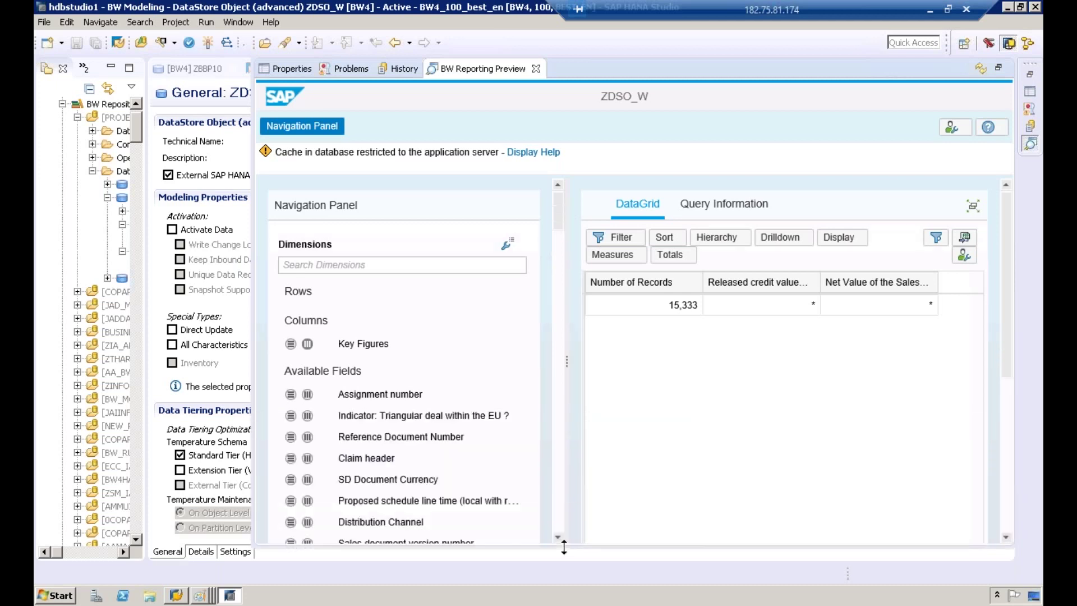
drag(561, 208, 560, 241)
click(311, 373)
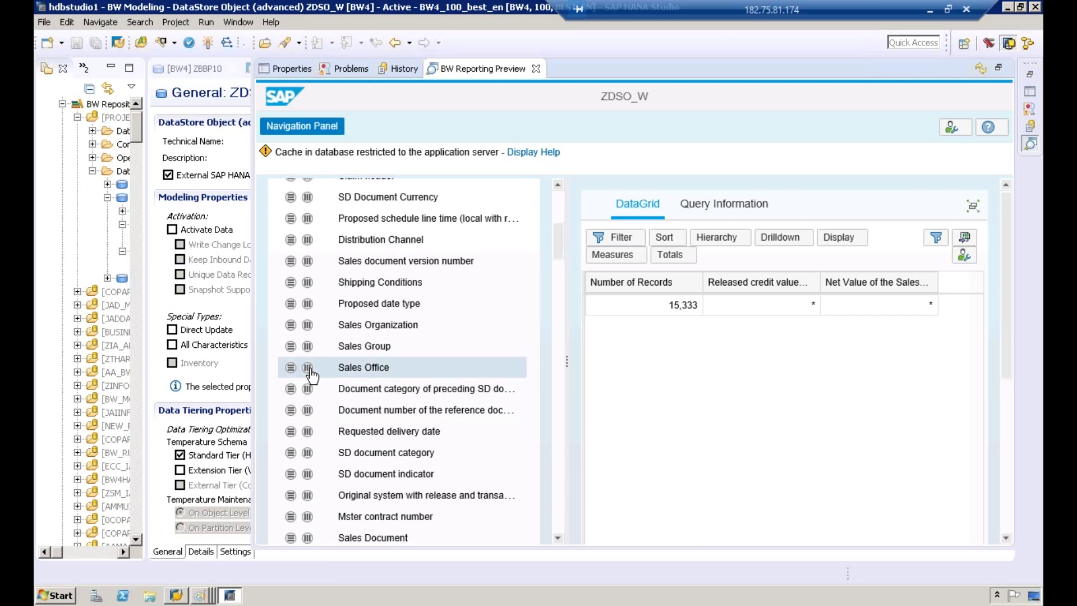
click(308, 368)
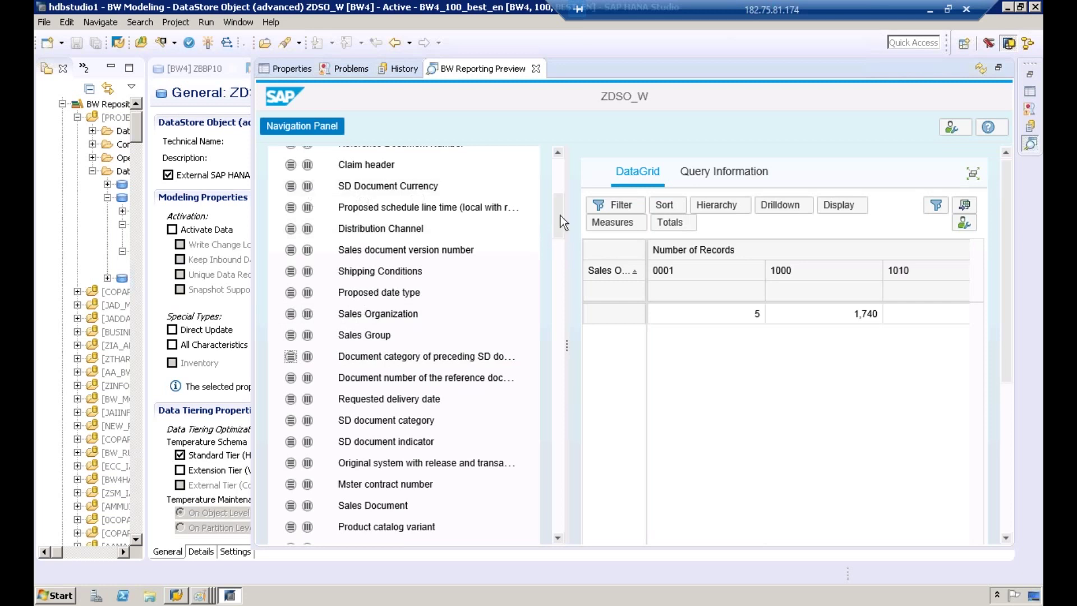
Add Sales Document and Sales Organization to the rows of the ZDSO_W preview.
drag(560, 215, 560, 238)
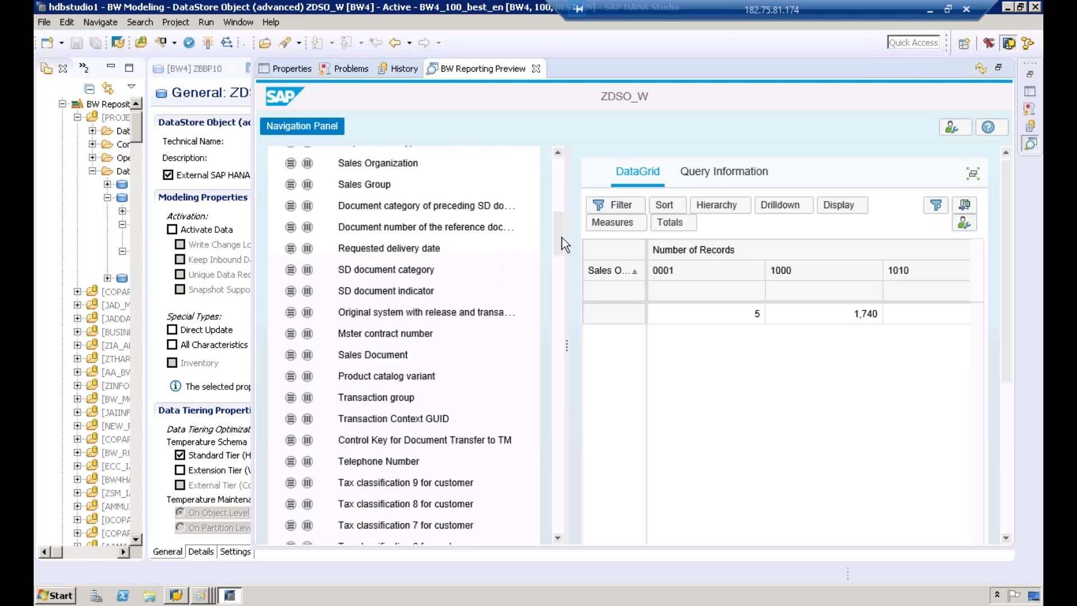
click(291, 355)
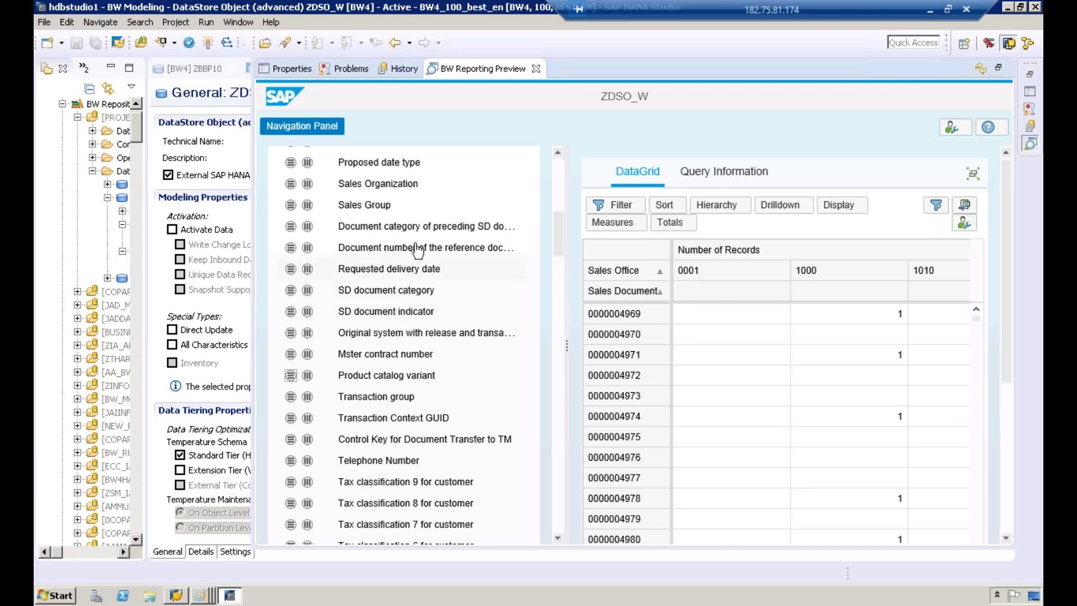
click(290, 190)
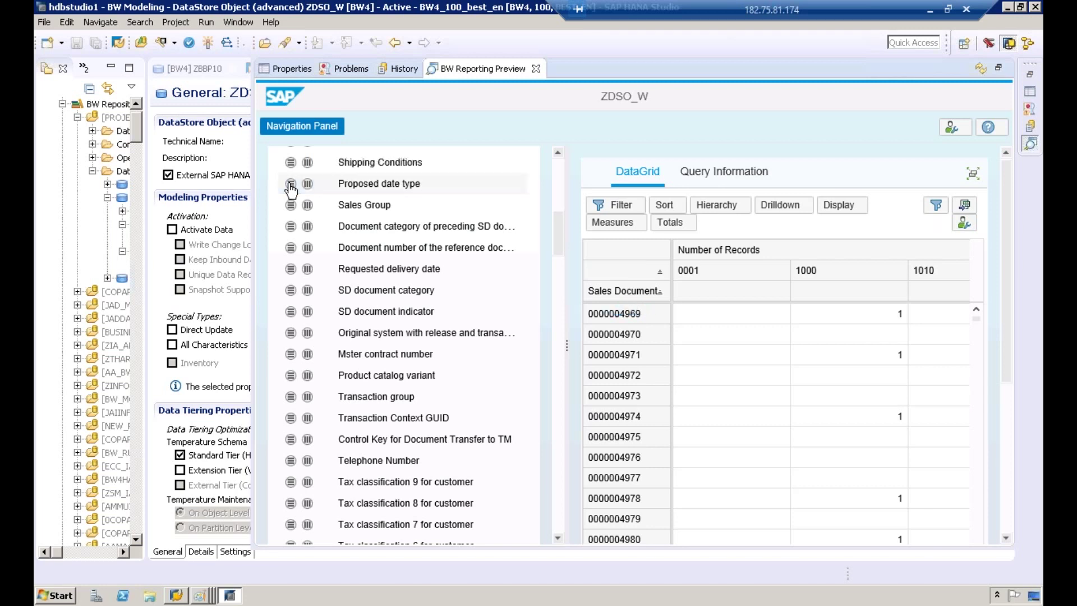
click(291, 189)
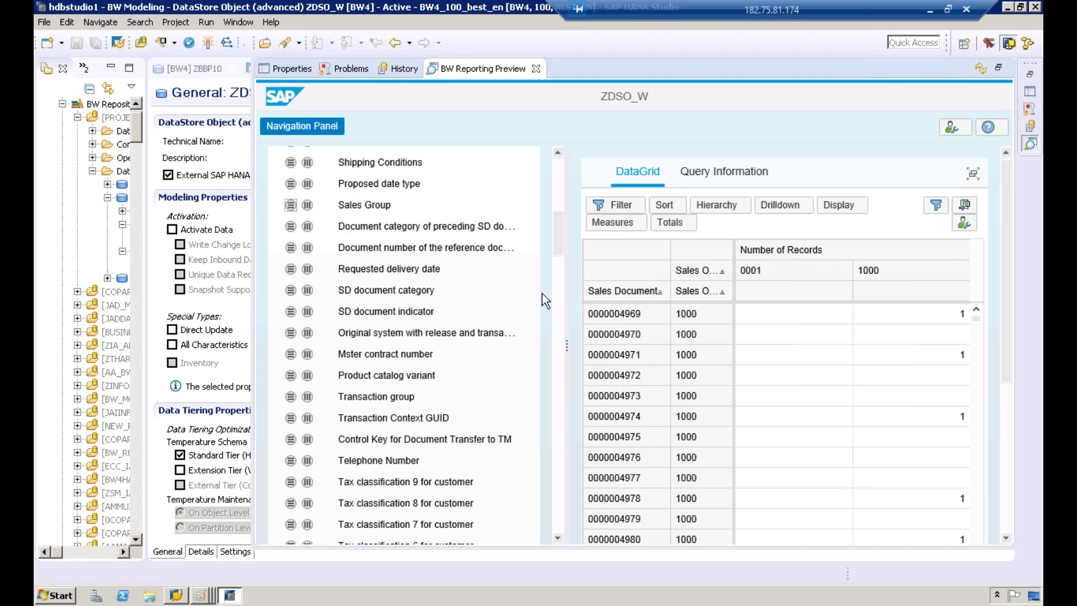
Switch to Paint and draw a black rounded rectangle in the lower-left area of a blank canvas.
click(199, 595)
click(193, 566)
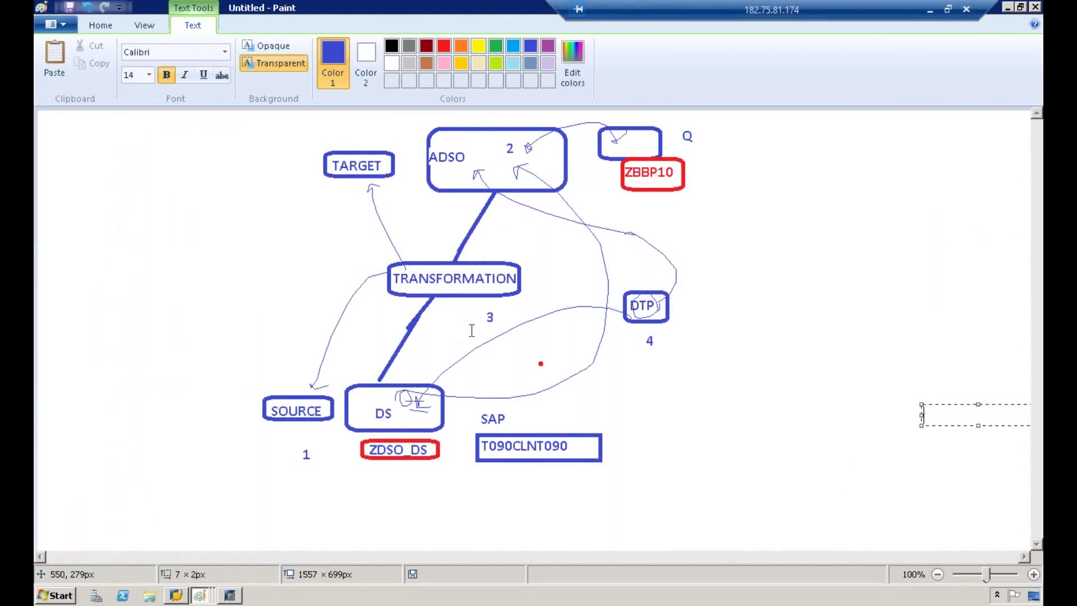
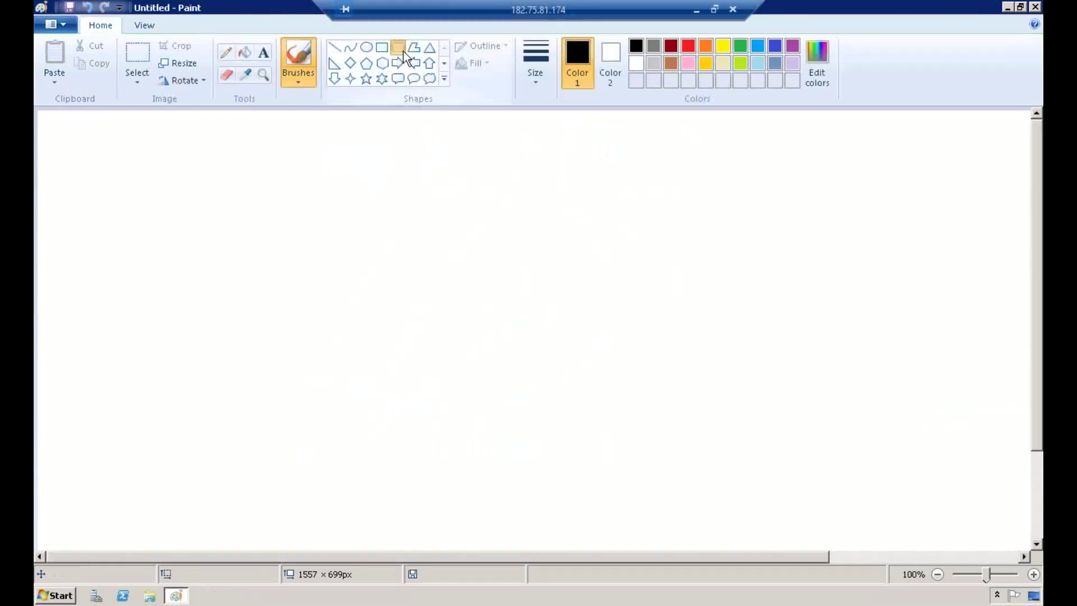
click(403, 52)
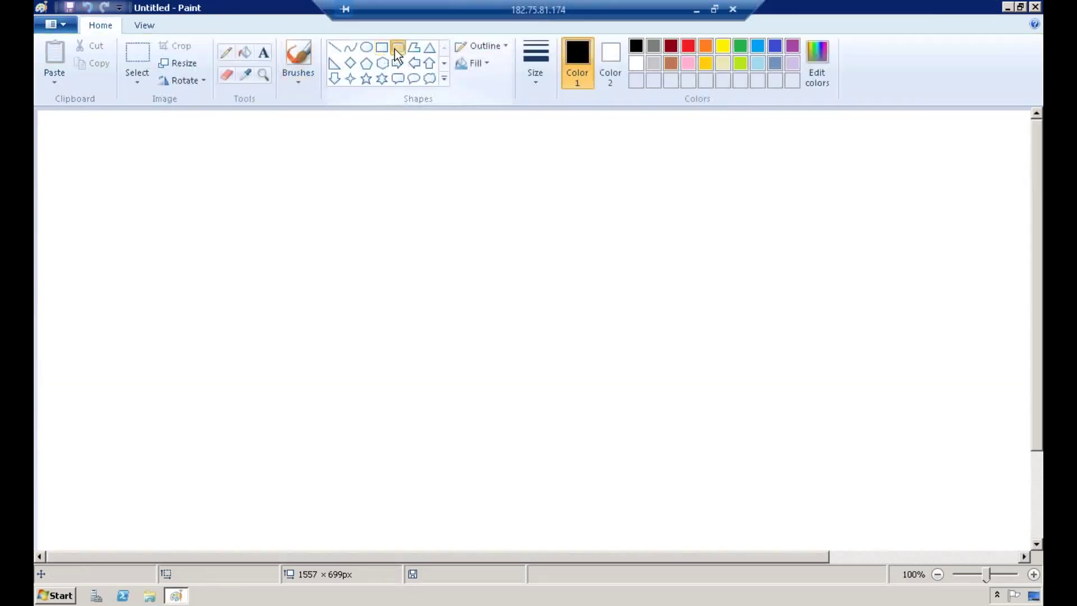
drag(128, 360, 258, 493)
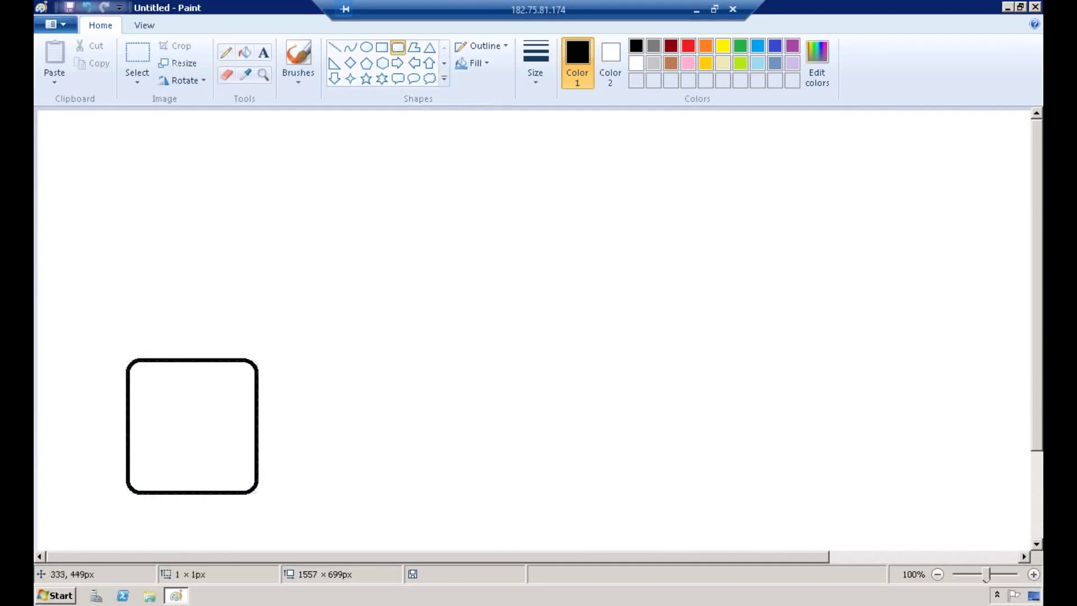
Add the text label SAP just above the rounded rectangle.
click(263, 52)
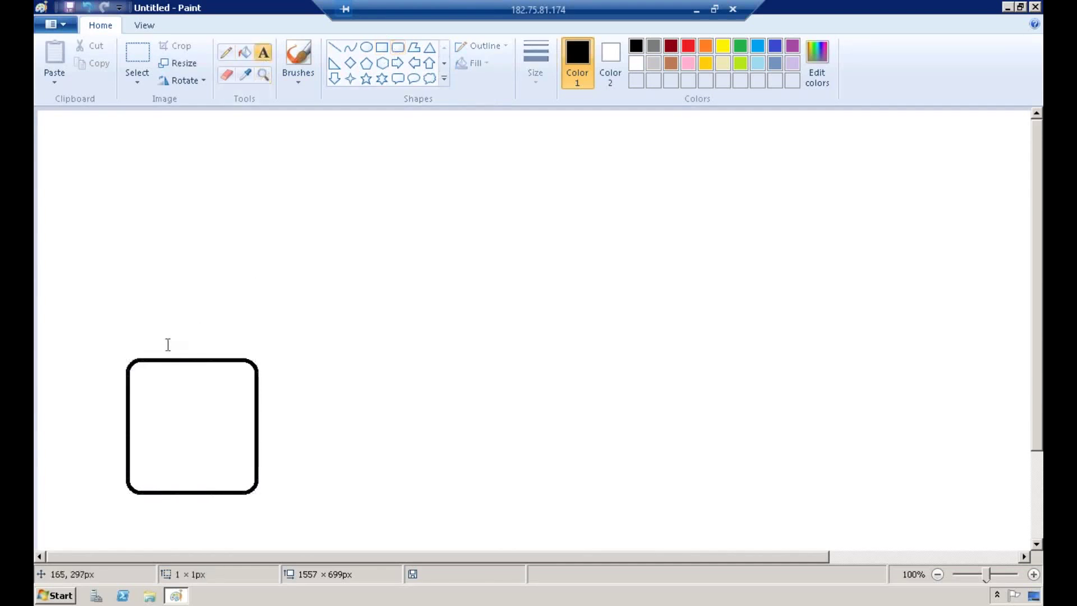
click(166, 337)
text(SAP)
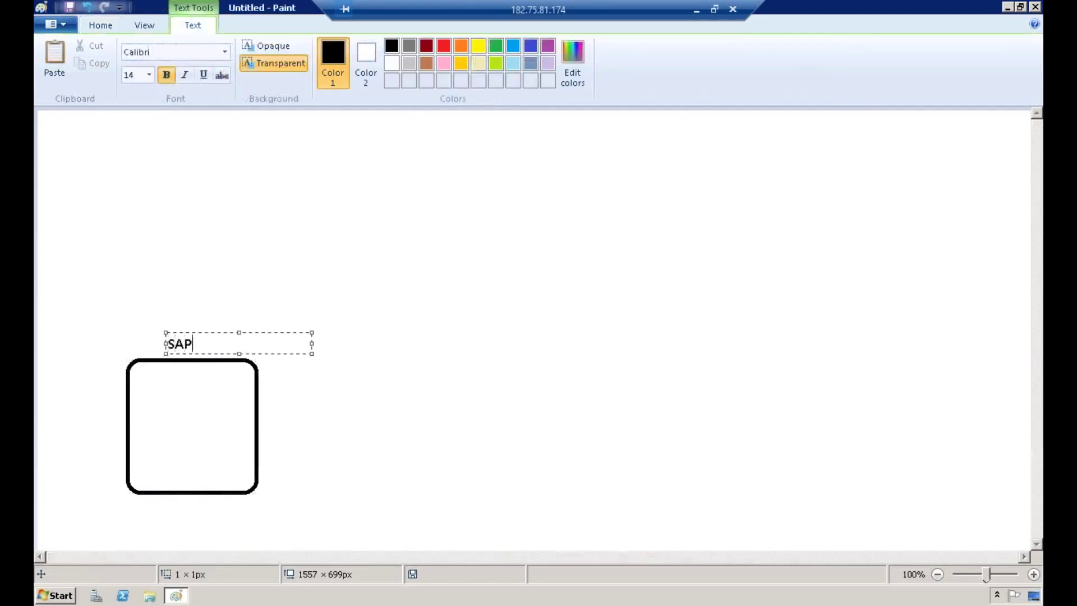
click(402, 351)
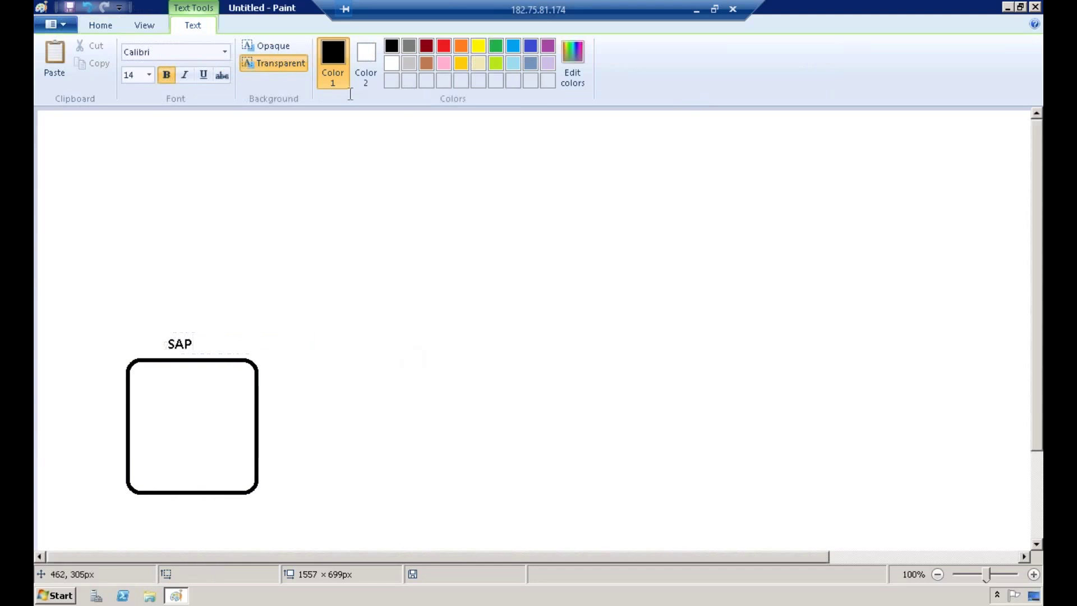
Draw a wide rectangle in the lower-right area of the canvas and label it SAP HANA just above its edge.
click(380, 49)
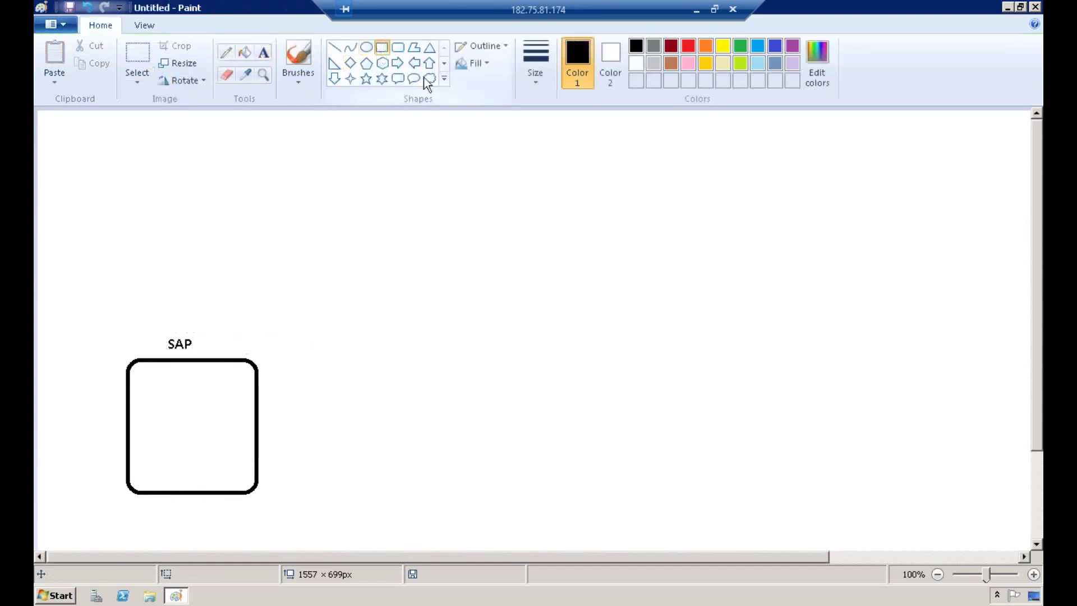
mouse_move(592, 424)
mouse_down()
mouse_move(808, 467)
mouse_move(805, 477)
mouse_up()
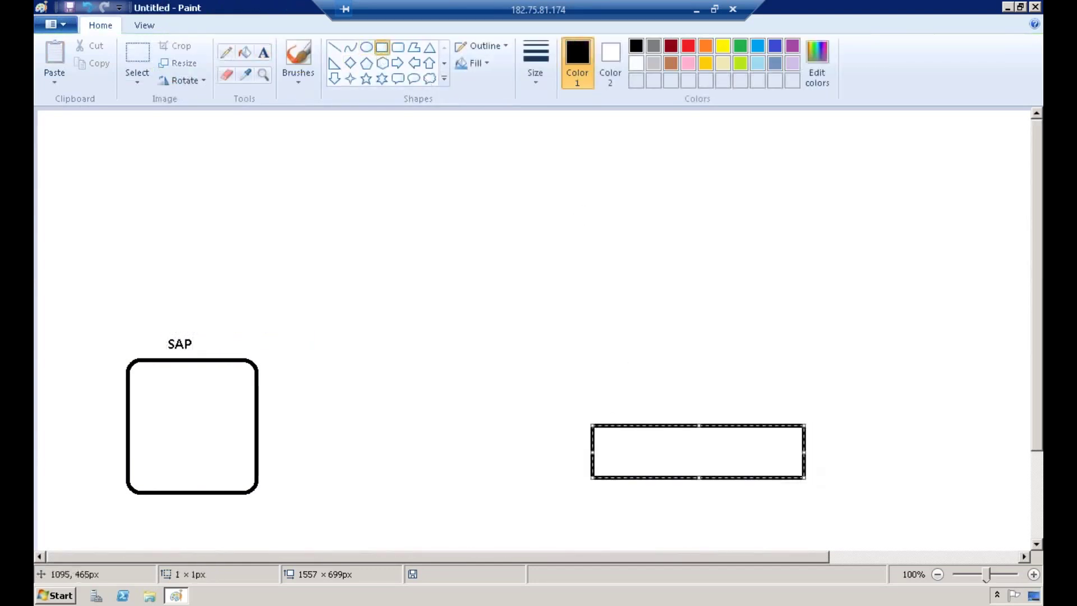
click(263, 53)
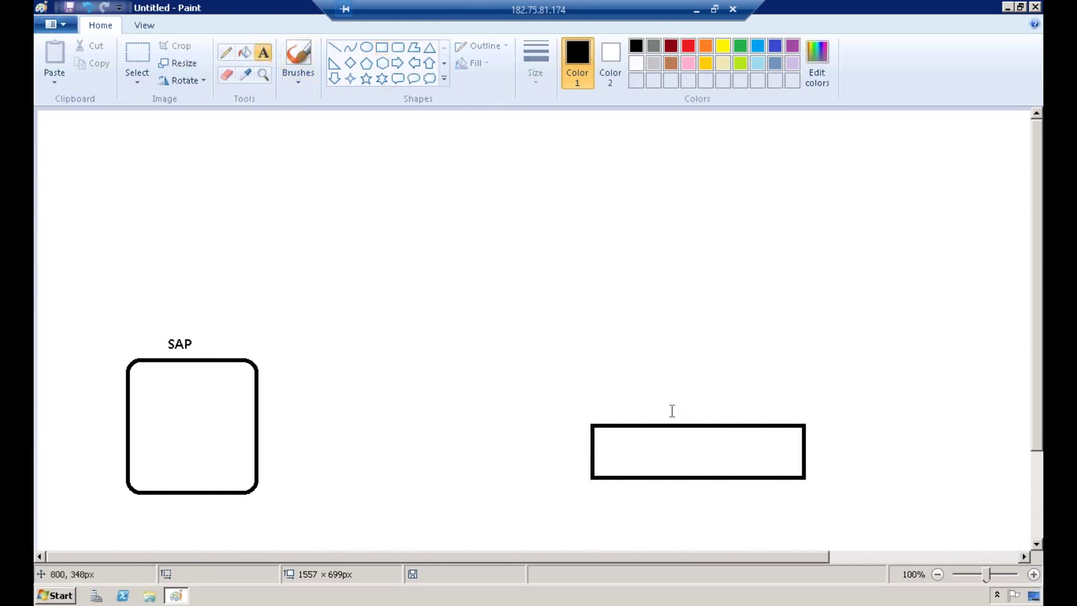
click(670, 396)
text(SAP HANA)
click(709, 305)
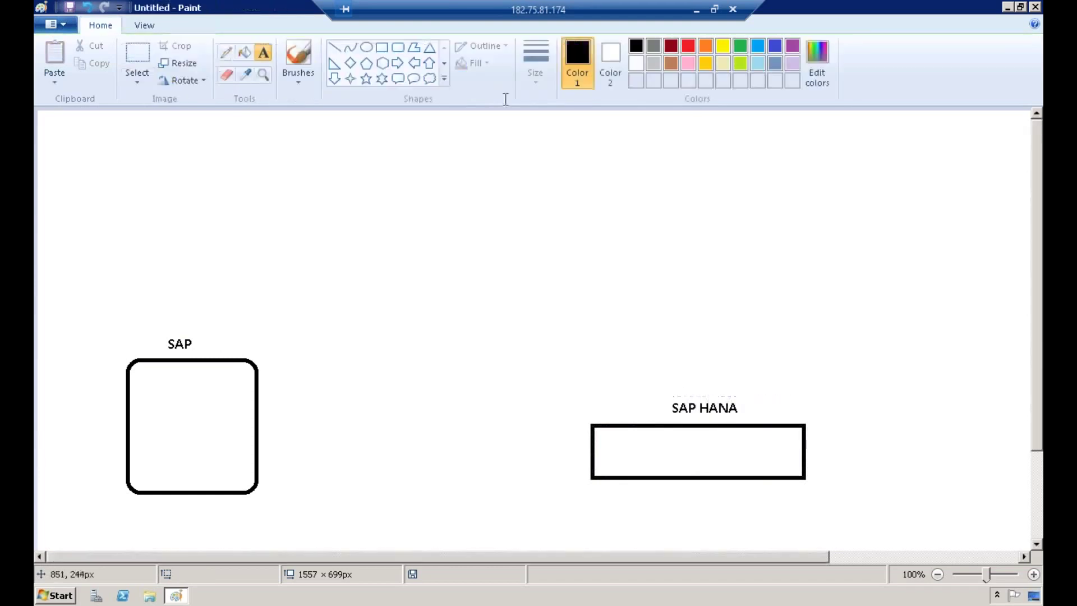
Draw a rounded rectangle standing on the wide rectangle and move the SAP HANA label down into the wide rectangle.
click(397, 47)
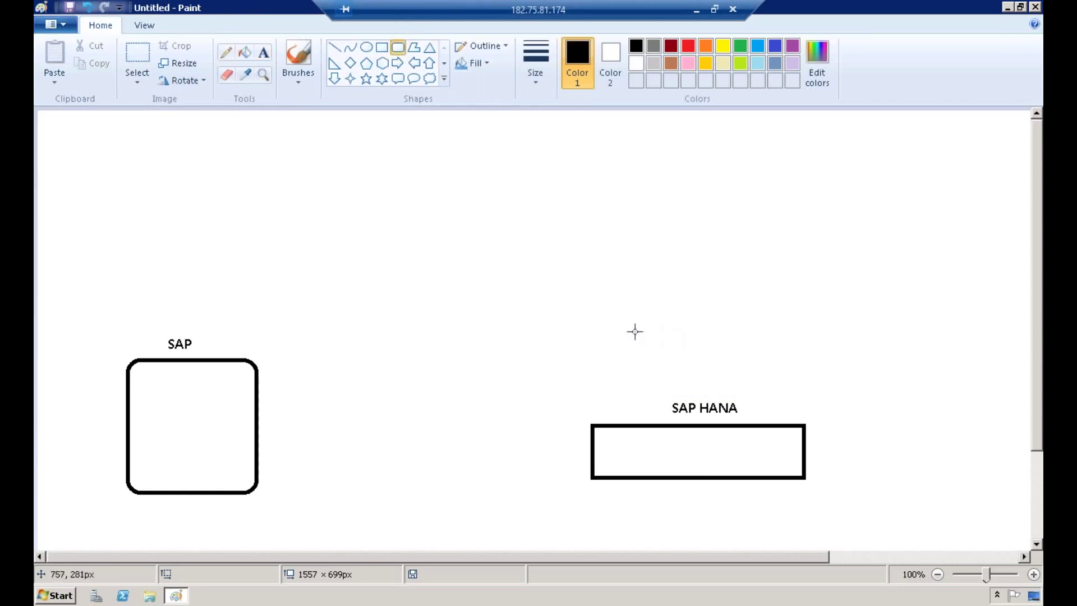
drag(635, 332, 760, 424)
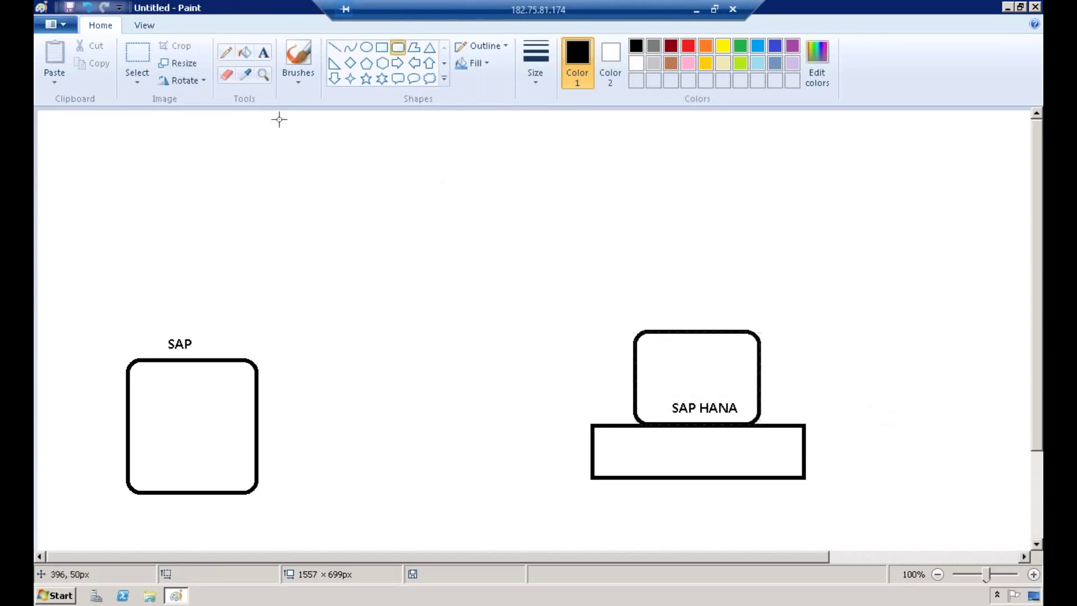
click(132, 56)
drag(659, 397, 660, 397)
drag(724, 404, 709, 456)
Add the text label BW4HANA above the rounded rectangle that stands on SAP HANA.
click(263, 52)
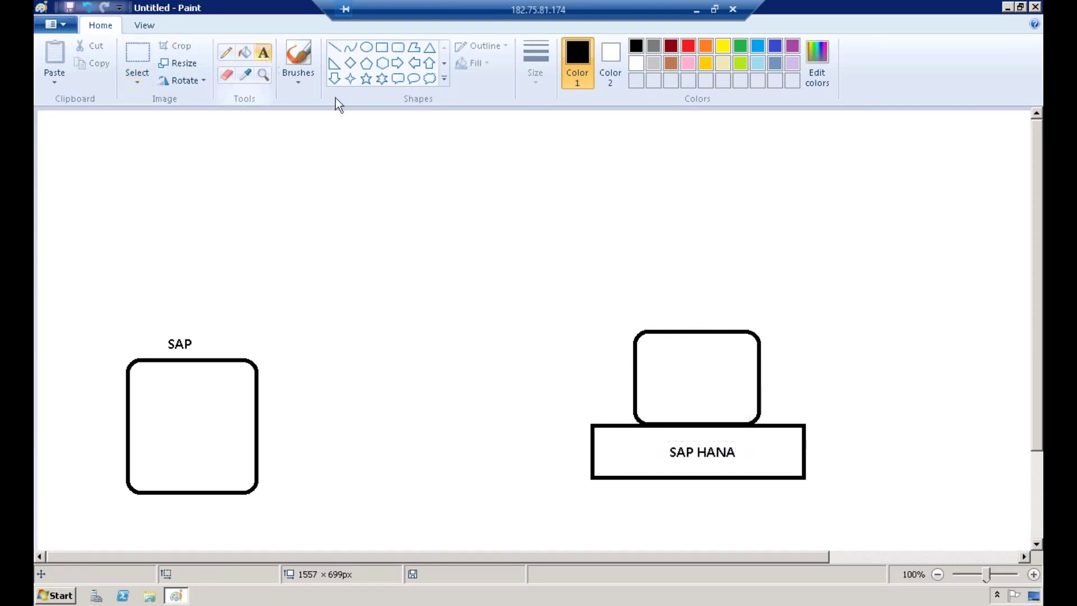
click(687, 305)
text(BW)
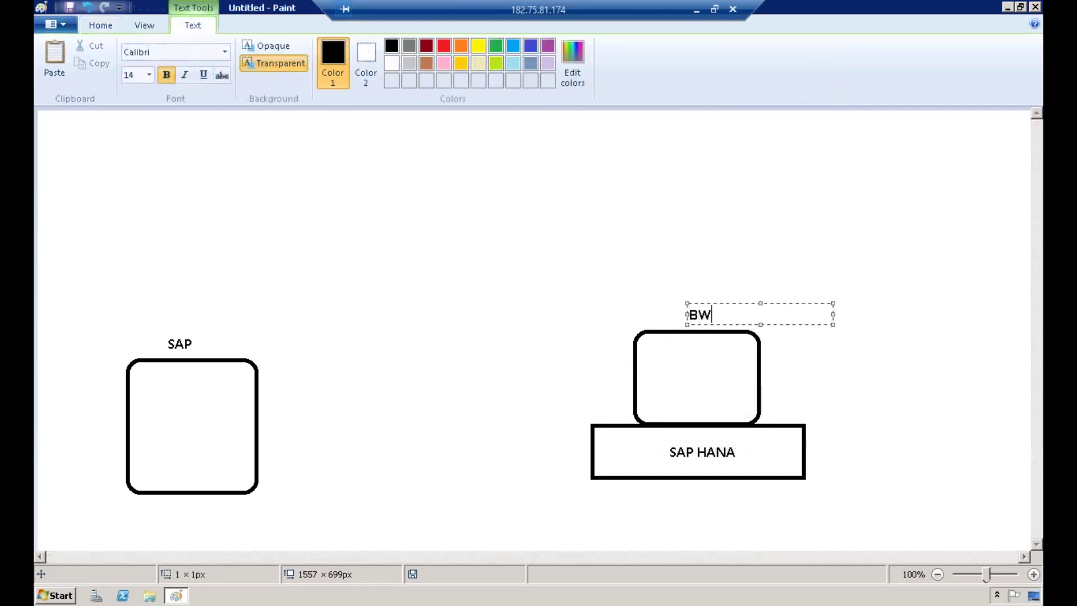
text(4HANA)
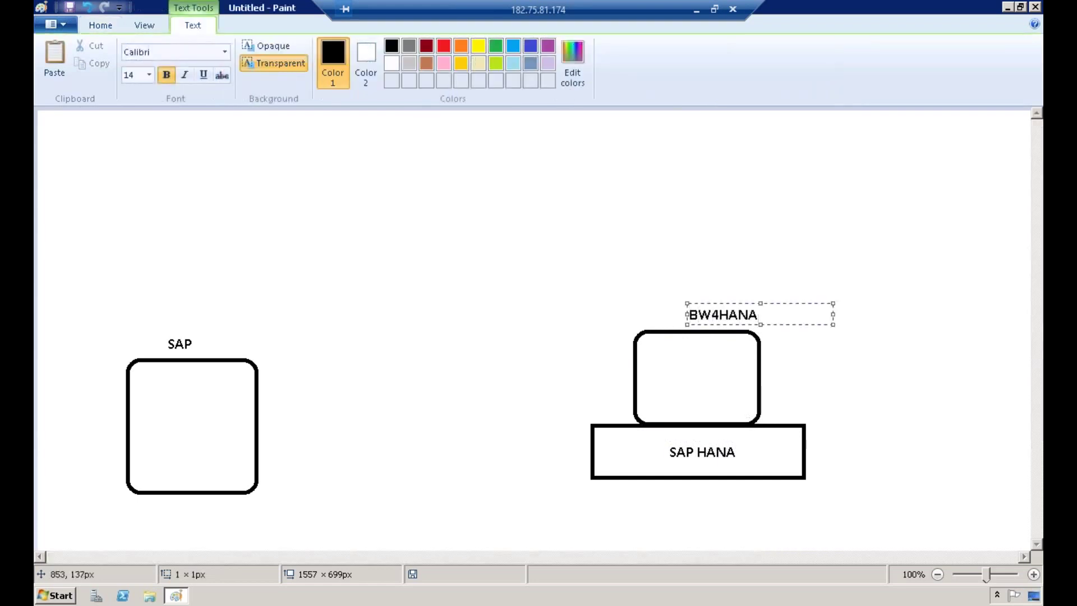
click(592, 157)
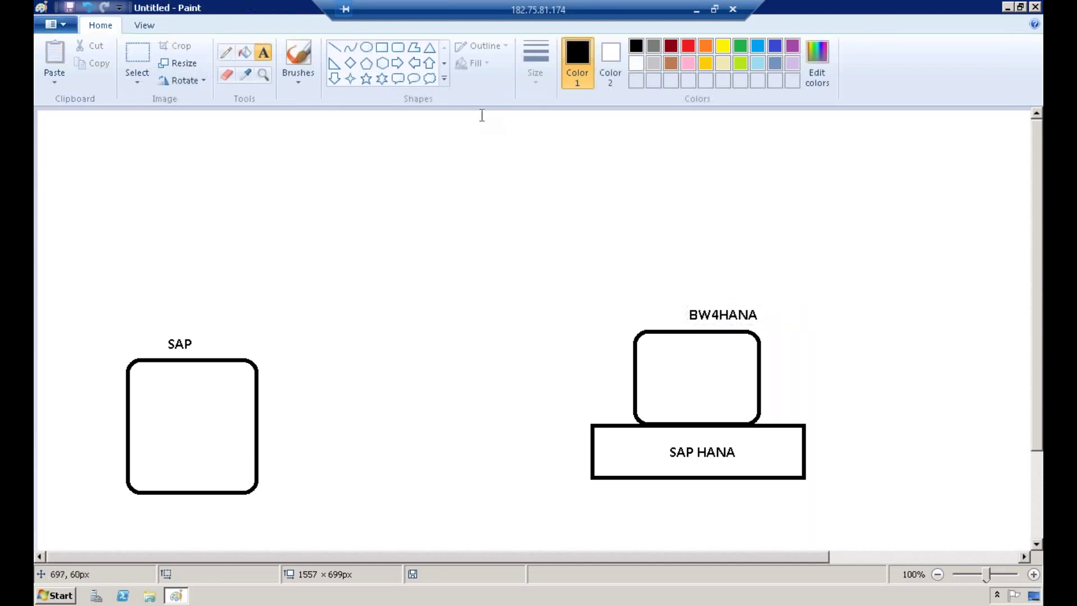
Draw a small rounded rectangle at the right end of the SAP HANA box and label it CV inside.
click(382, 48)
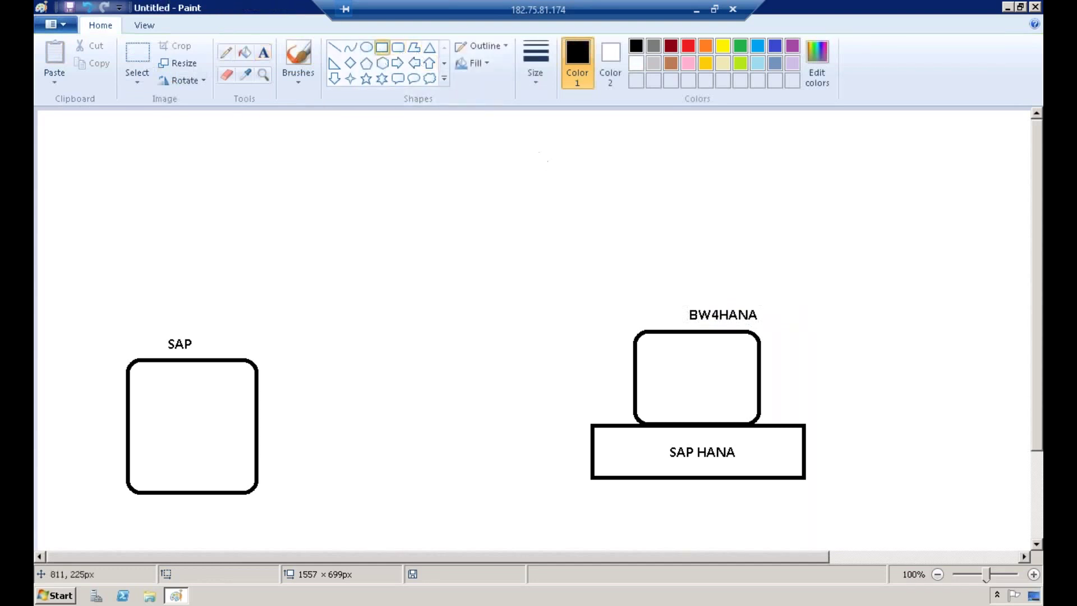
click(398, 47)
click(750, 440)
drag(764, 455, 801, 464)
click(511, 218)
click(263, 53)
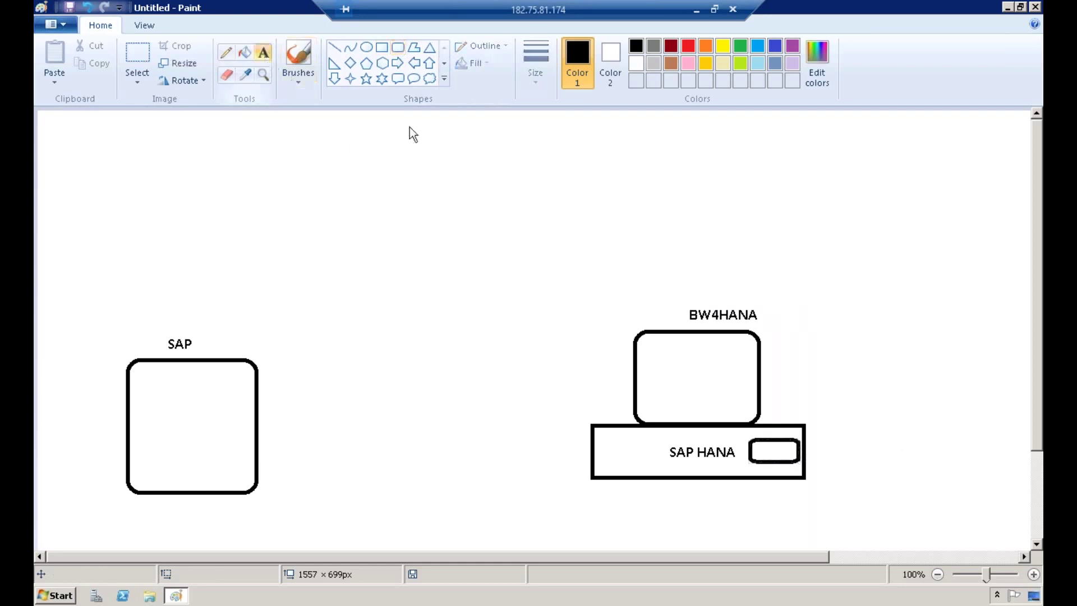
click(760, 437)
text(CV)
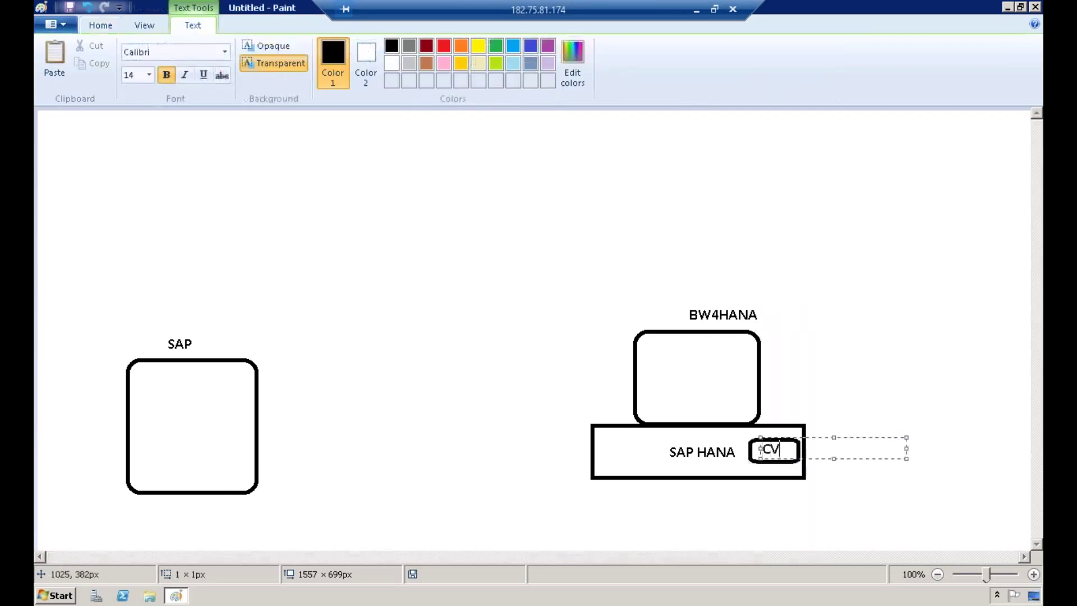
click(870, 389)
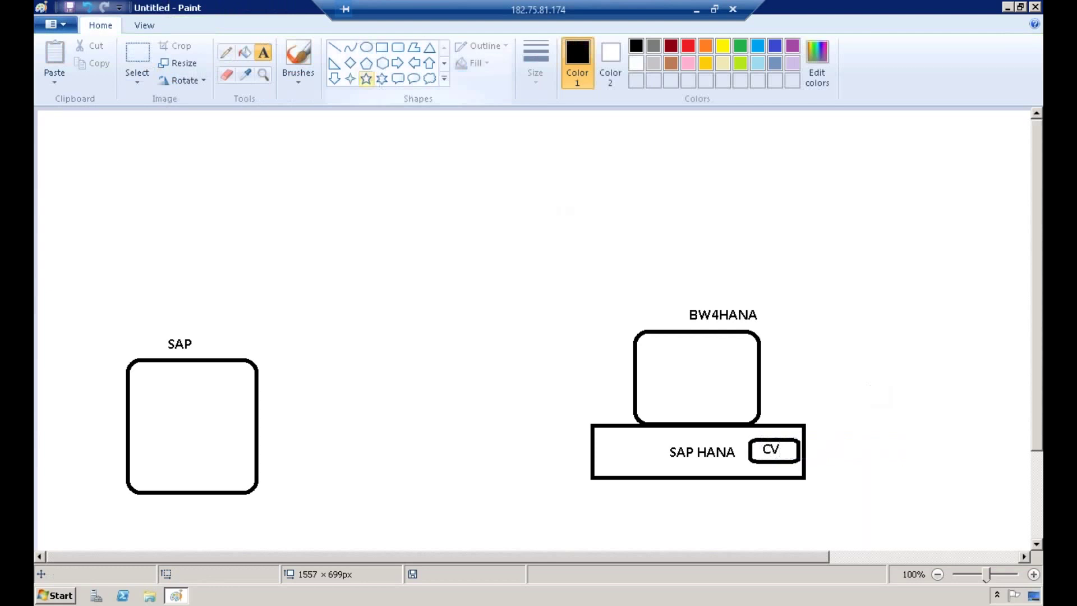
Draw a line from CV up into the BW4HANA box, ending at a new rounded rectangle labelled CP.
click(334, 47)
drag(776, 435, 716, 383)
click(397, 47)
drag(692, 341, 746, 381)
click(257, 59)
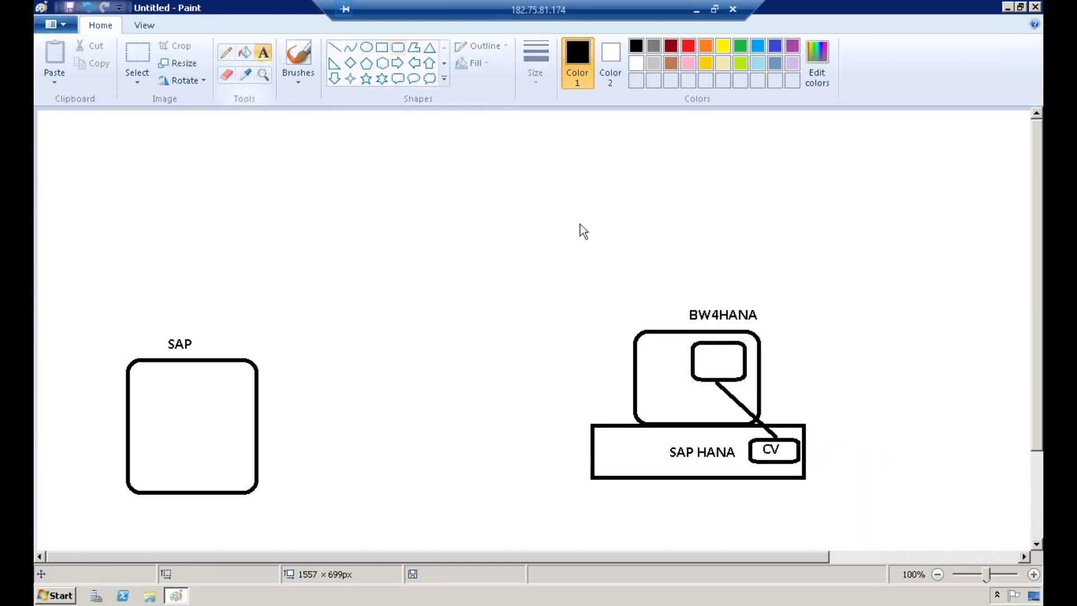
click(700, 355)
text(CP)
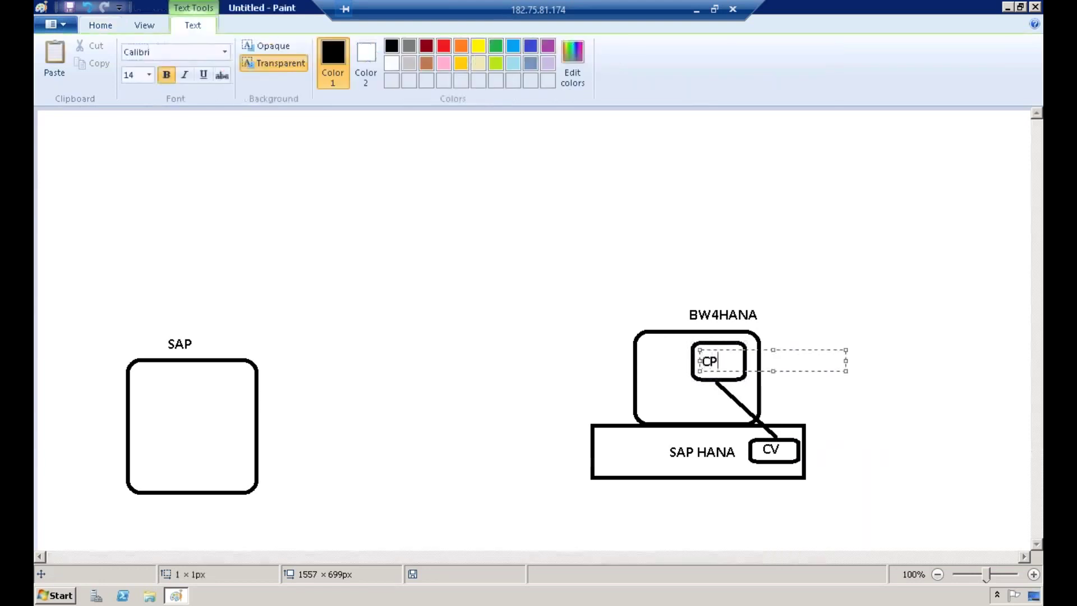
click(738, 238)
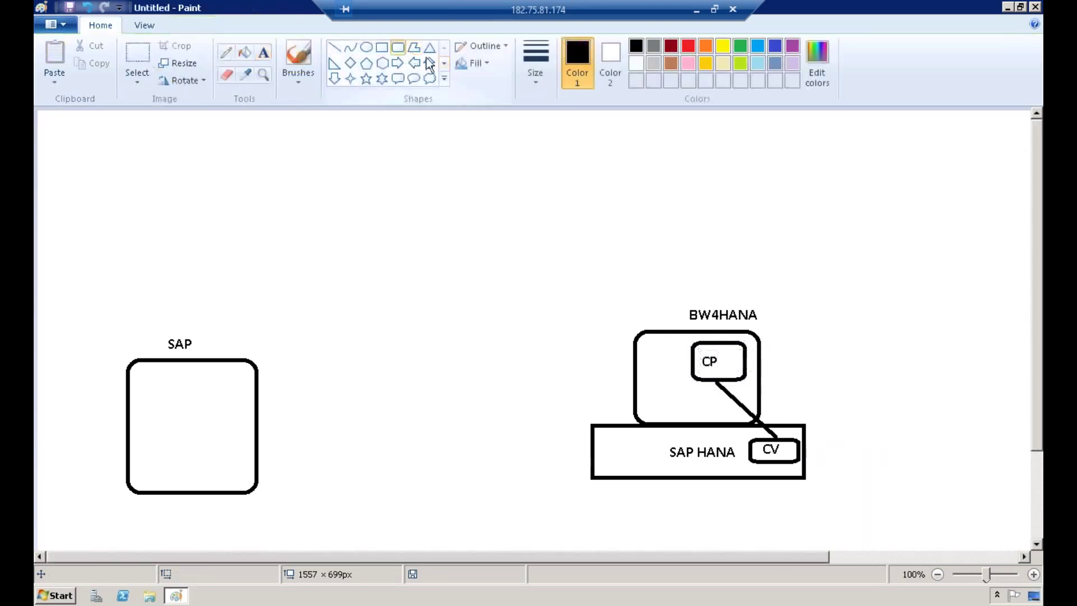
Draw an ADSO-labelled rounded rectangle of about 65 × 36 px in the BW4HANA box's lower-left corner and connect it to CP.
drag(640, 387, 691, 415)
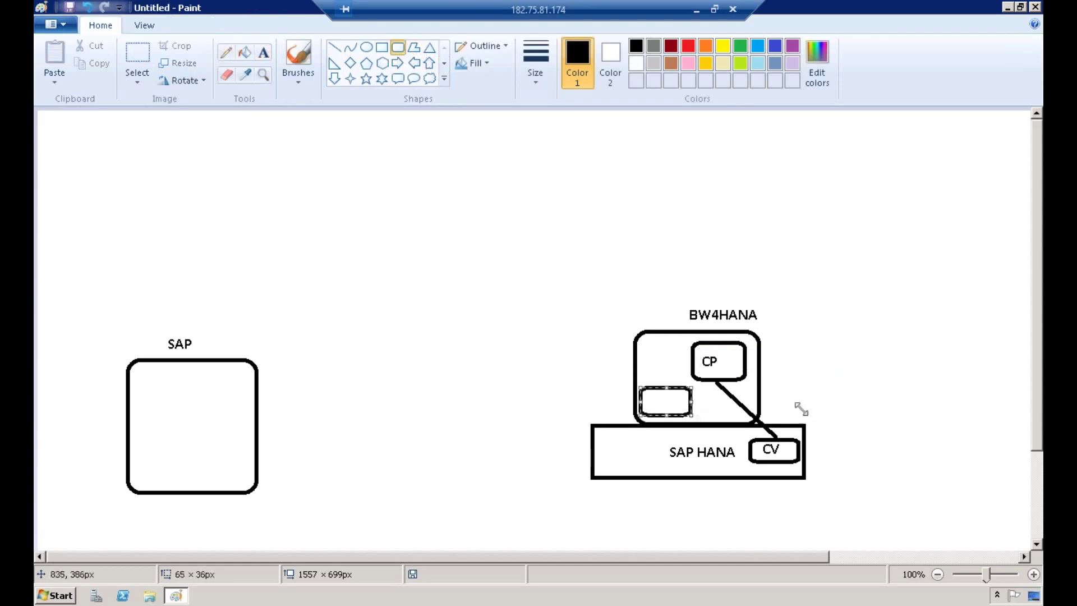
click(262, 53)
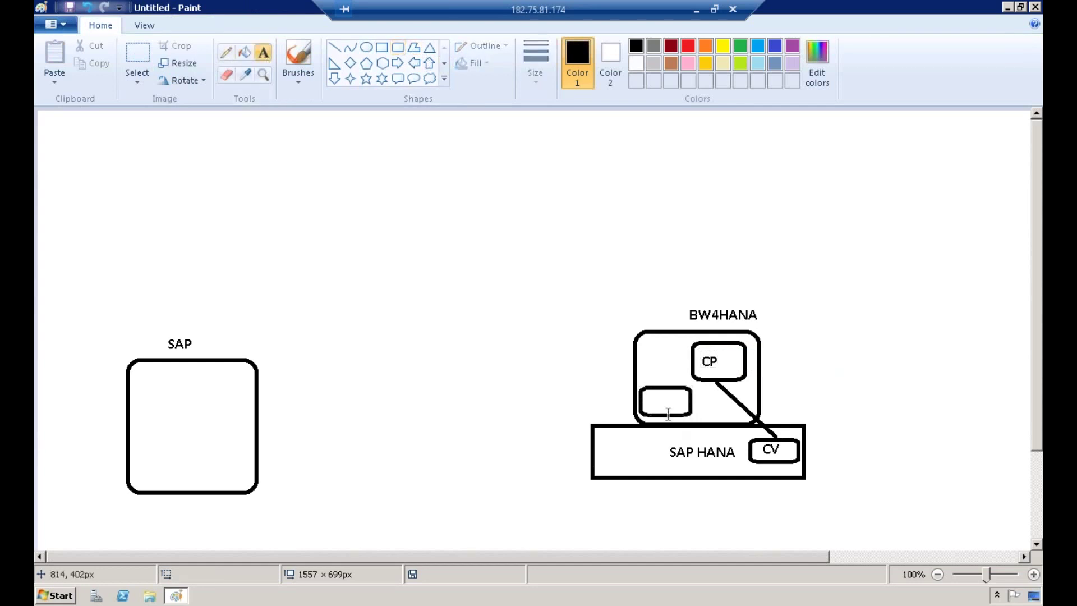
click(643, 392)
text(ADSO)
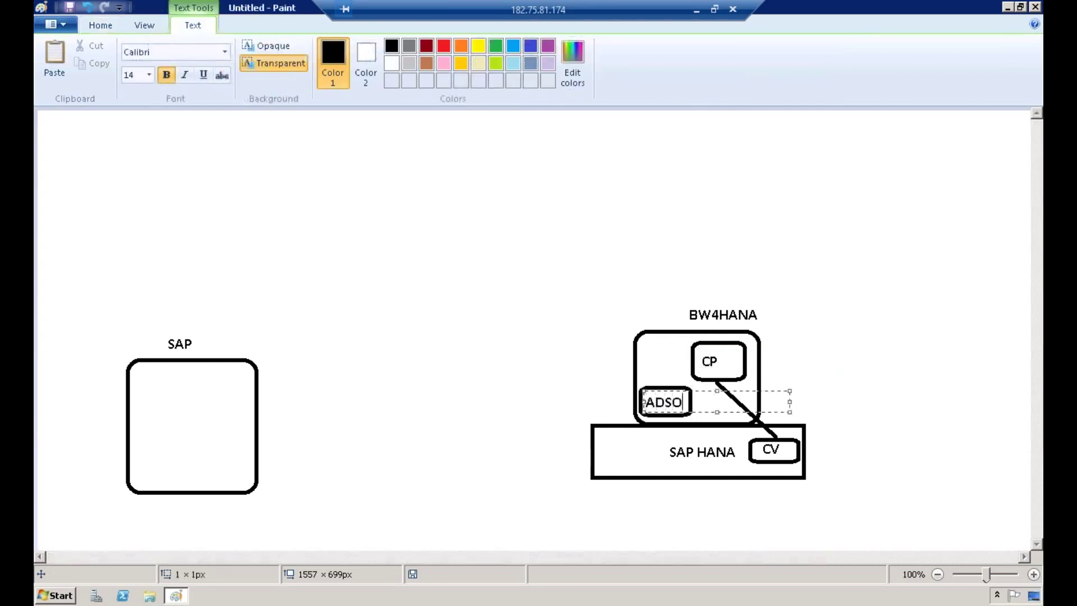
click(676, 254)
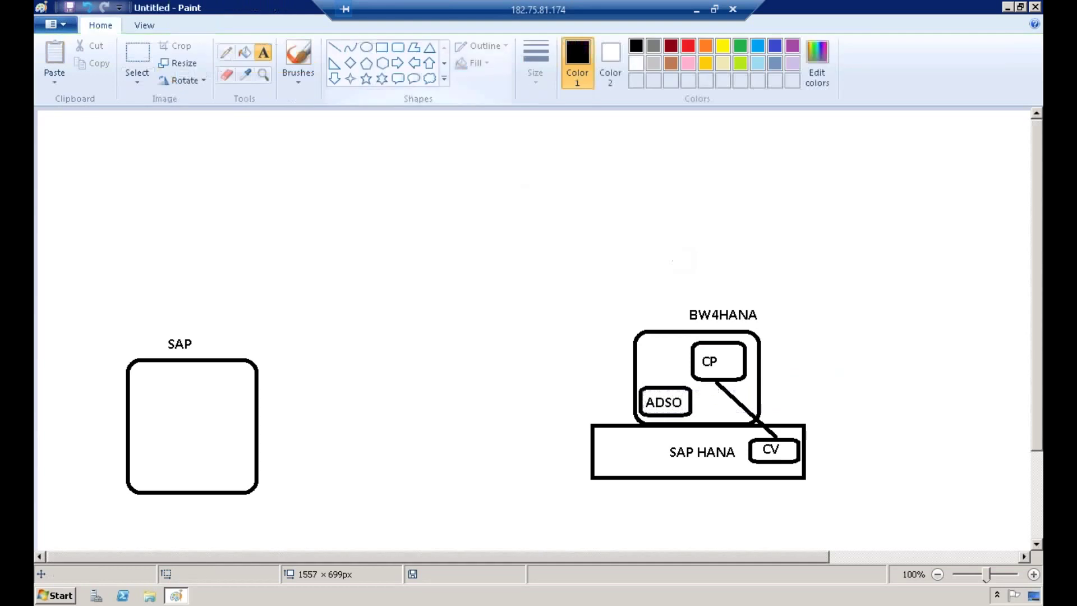
click(335, 47)
drag(657, 385, 697, 362)
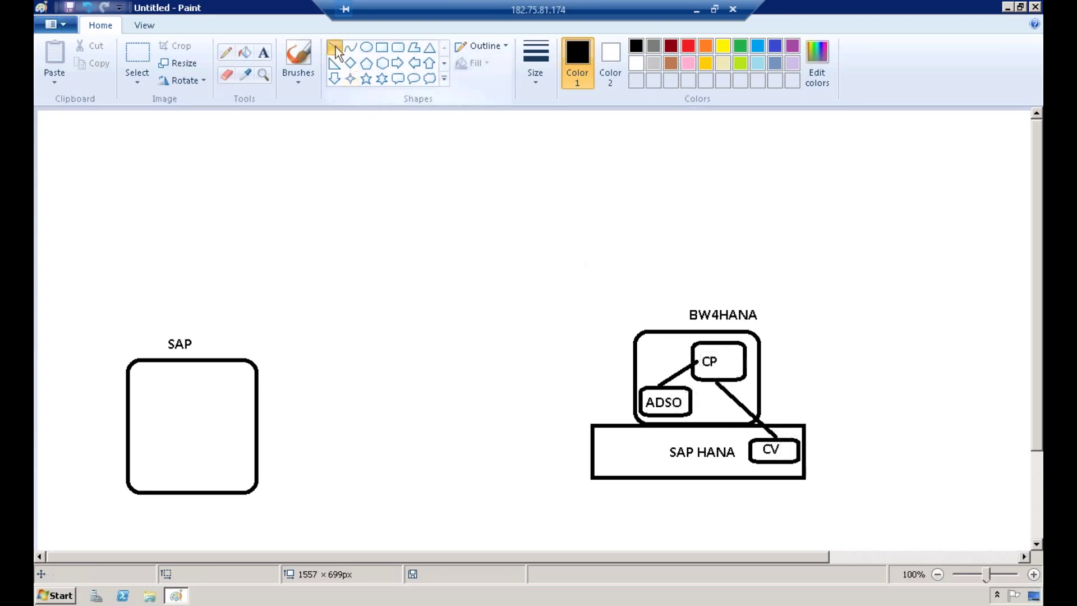
Draw a line from CP up and out of the BW4HANA box to a new rounded rectangle labelled UI.
drag(698, 342, 631, 261)
click(398, 47)
drag(601, 225, 656, 258)
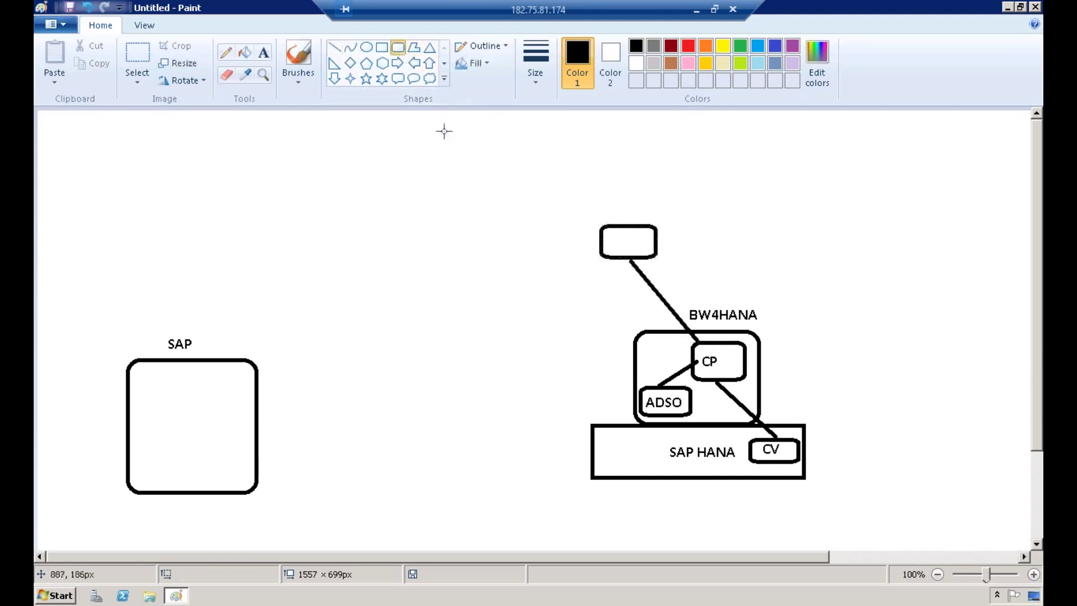
click(263, 52)
click(613, 236)
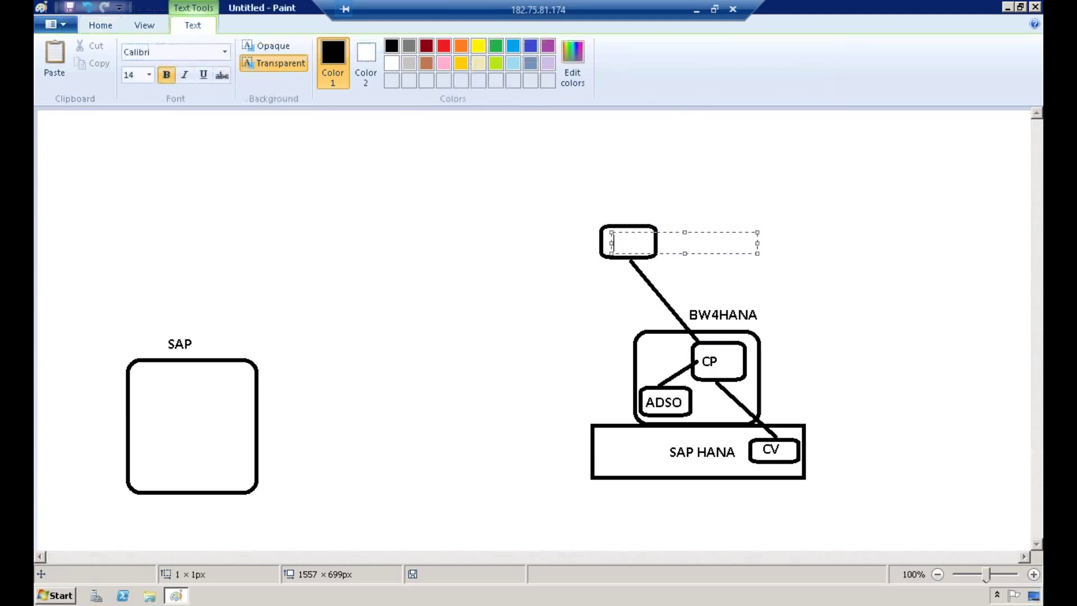
text(UI)
click(648, 169)
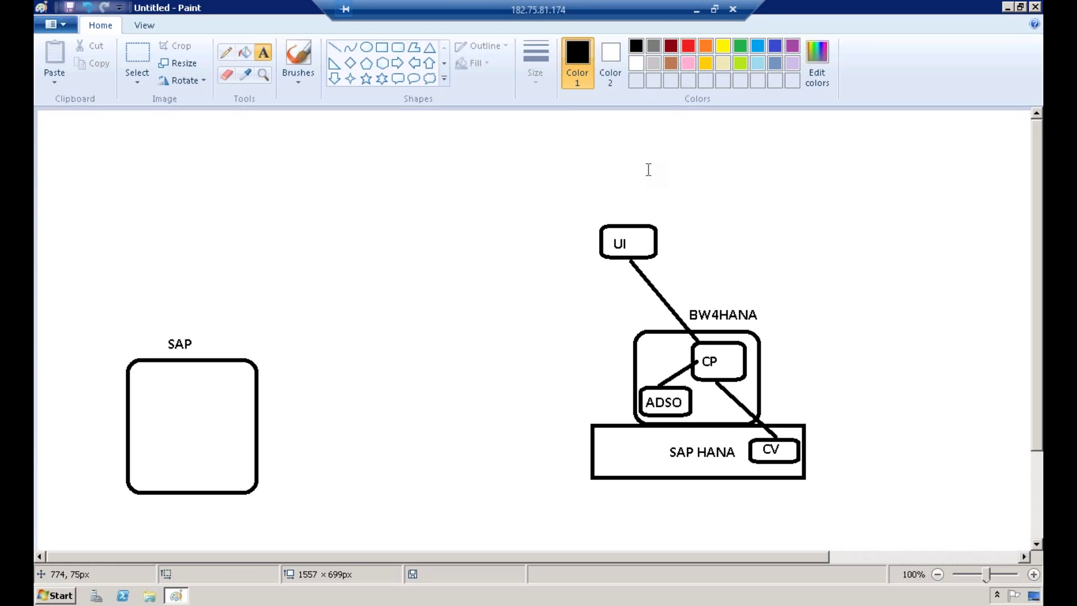
Frame the SAP label with an 84 × 29 px rounded rectangle and draw an SLT-labelled box between the SAP and SAP HANA boxes.
click(397, 47)
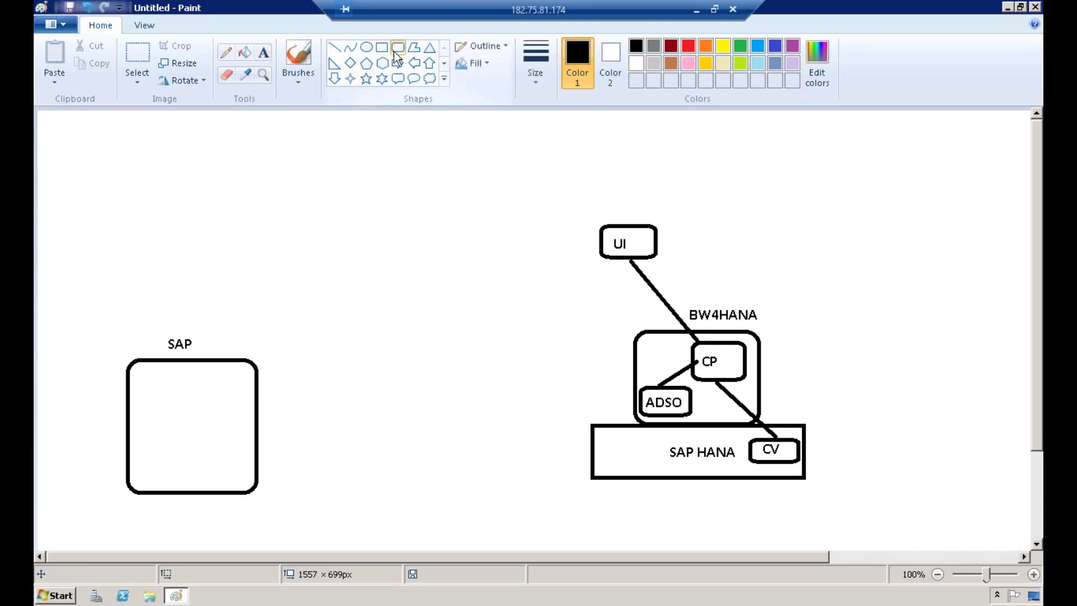
mouse_move(158, 332)
mouse_down()
mouse_move(209, 339)
mouse_move(224, 354)
mouse_up()
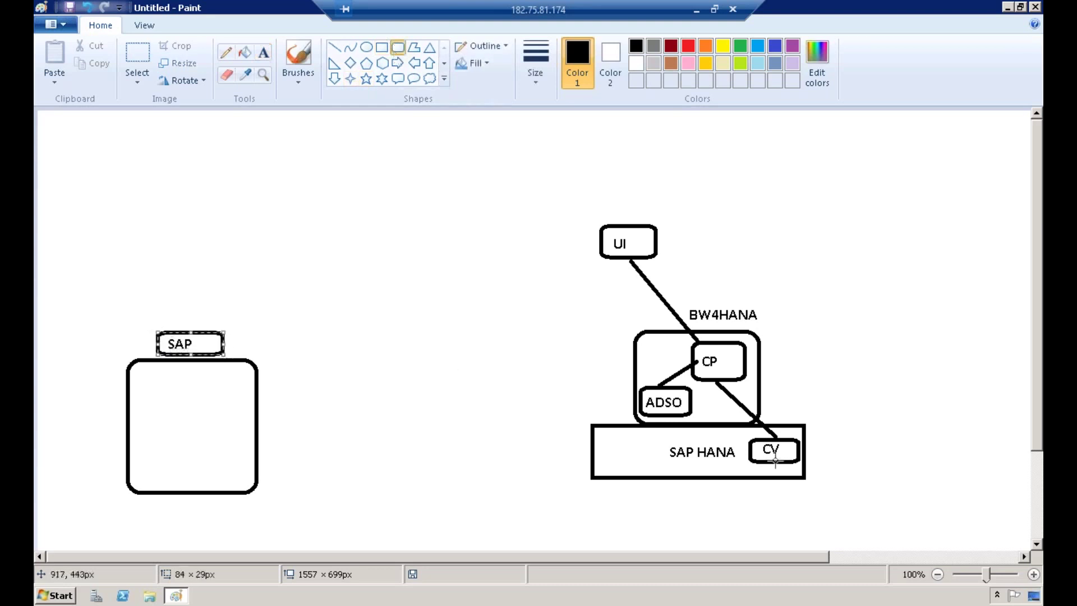
drag(431, 441, 501, 487)
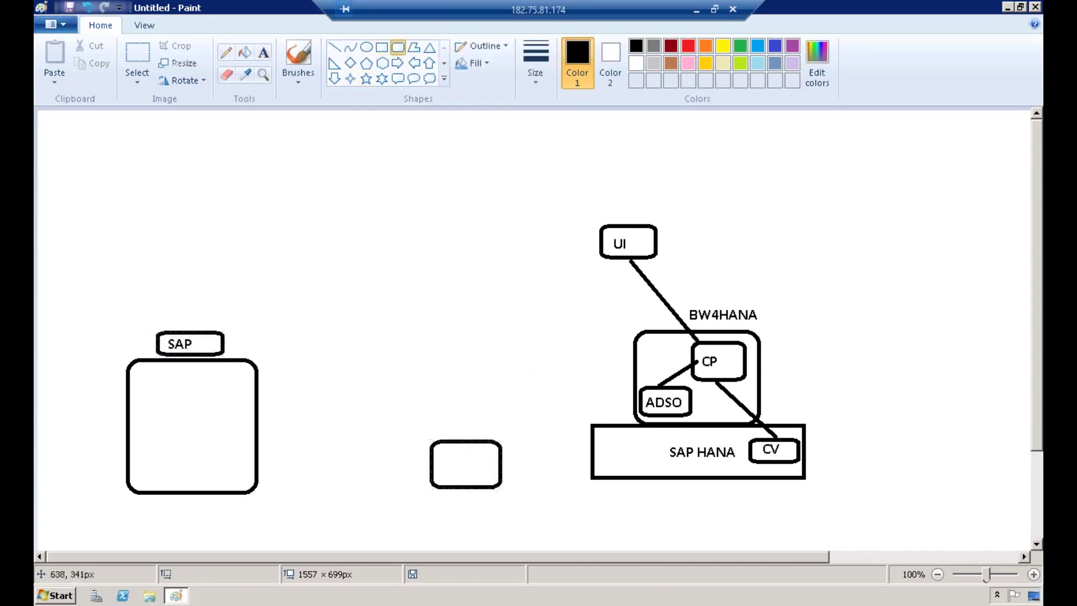
click(263, 52)
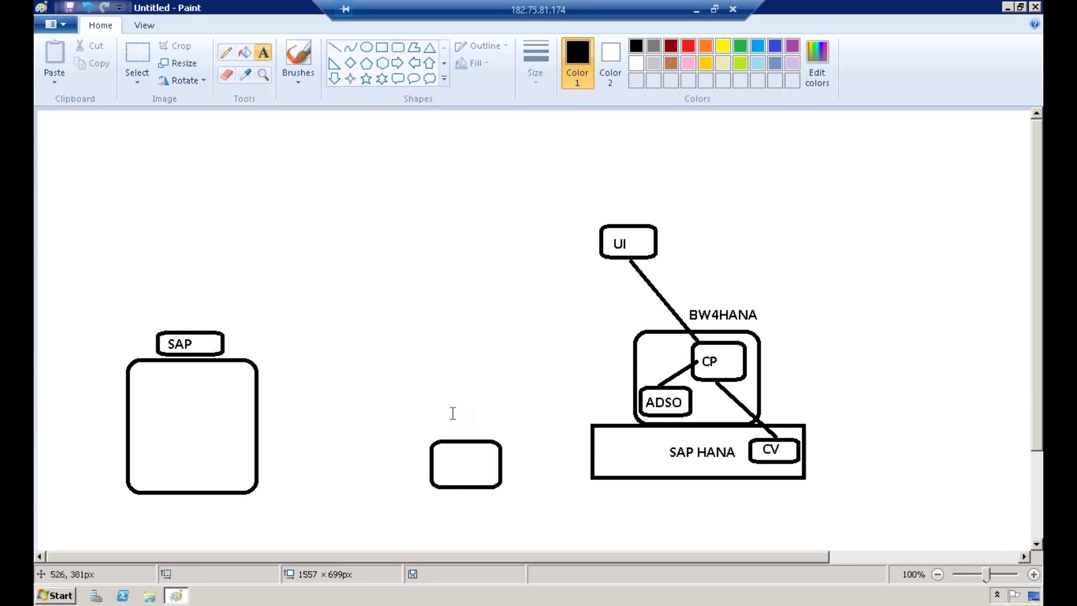
click(452, 405)
text(SLT)
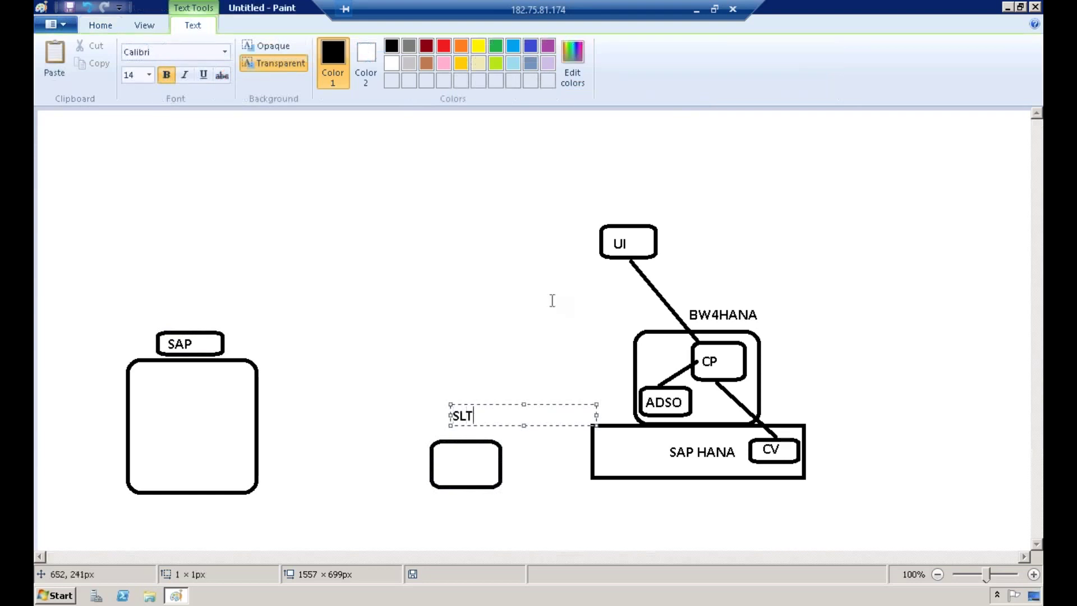
click(435, 149)
Connect the large SAP box to the SLT box and the SLT box to SAP HANA with straight lines.
click(335, 47)
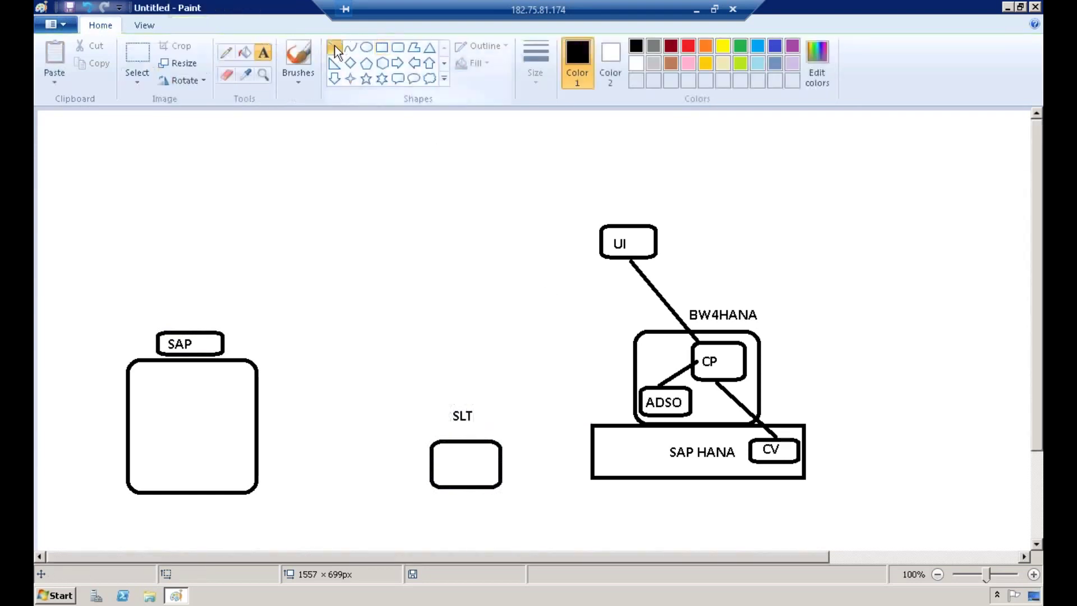
drag(257, 407, 426, 472)
drag(500, 459, 616, 460)
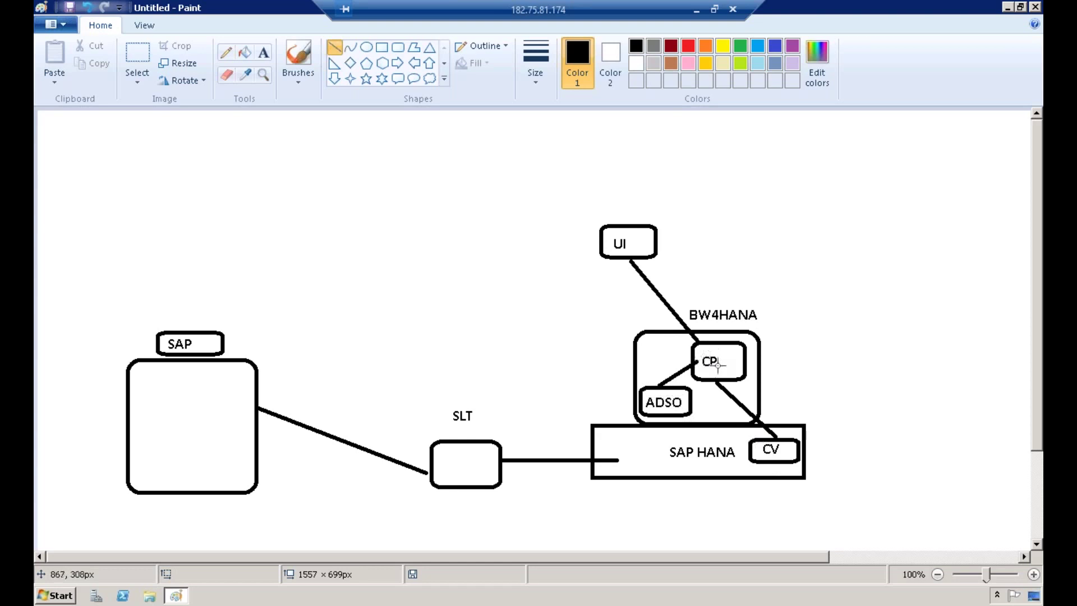
Add a UNION text label beside the BW4HANA box and a BU label above the UI box.
click(264, 53)
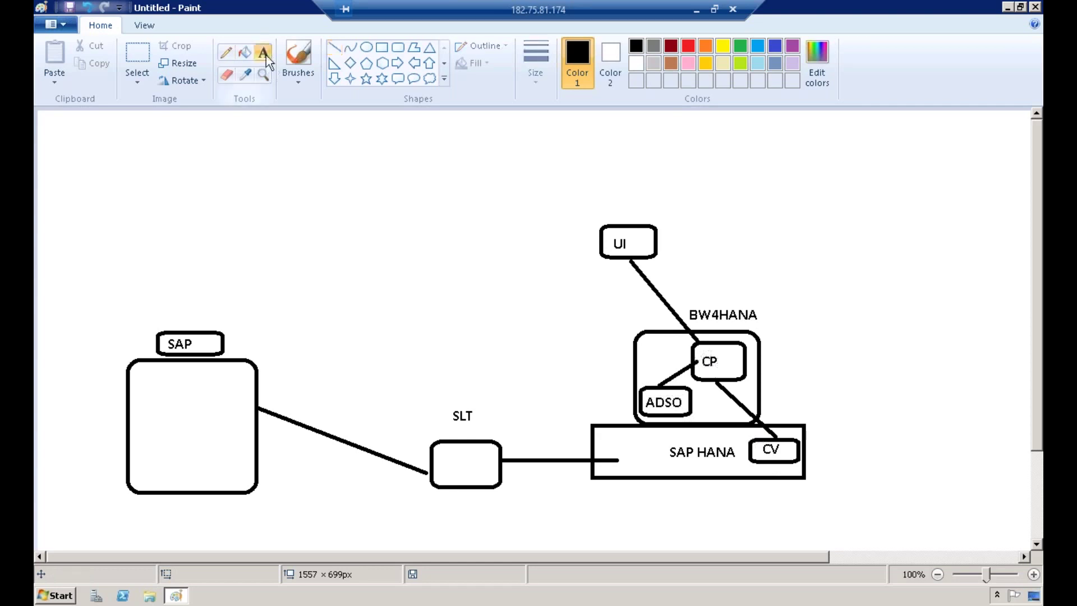
click(767, 347)
text(UNION)
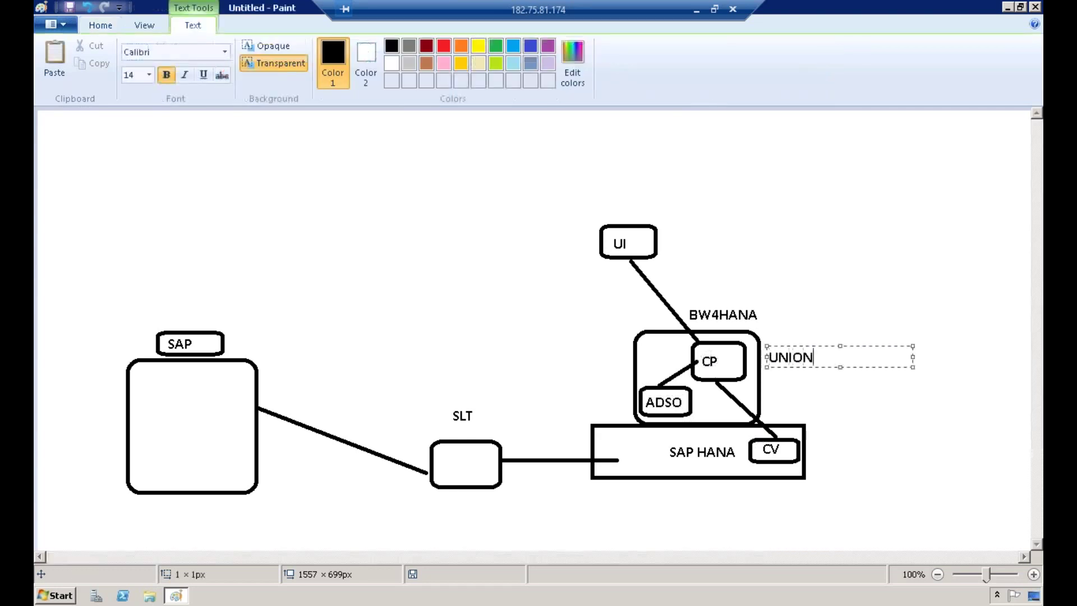
click(849, 309)
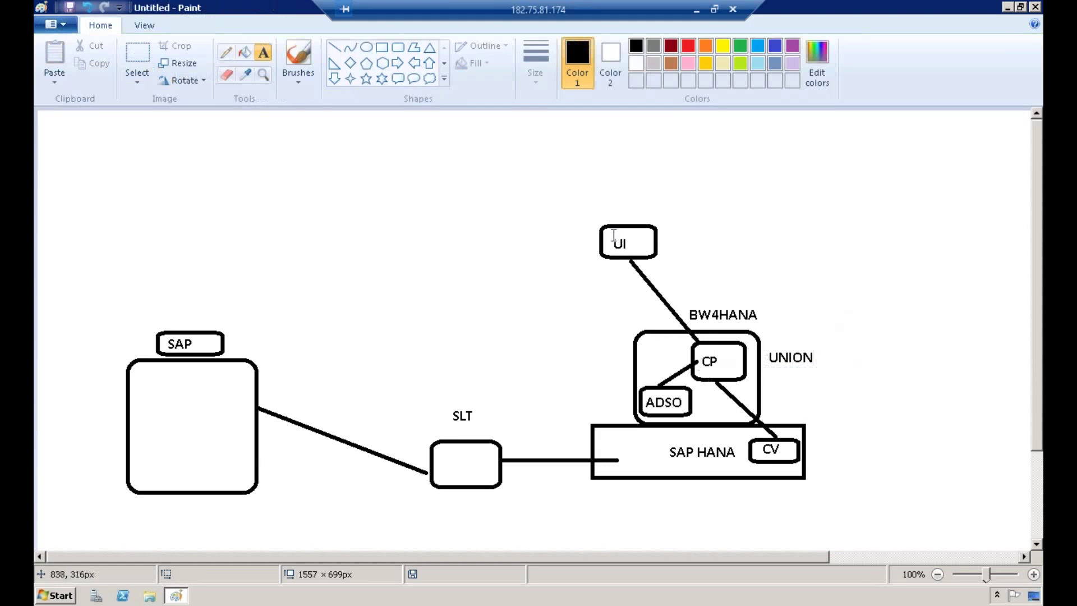
click(626, 208)
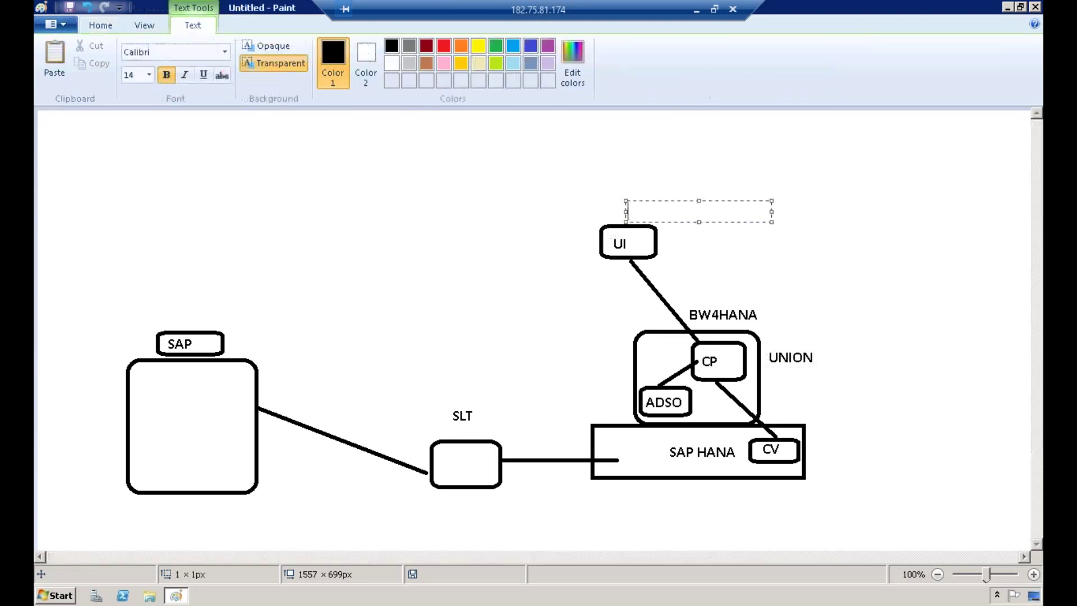
text(BU)
click(646, 181)
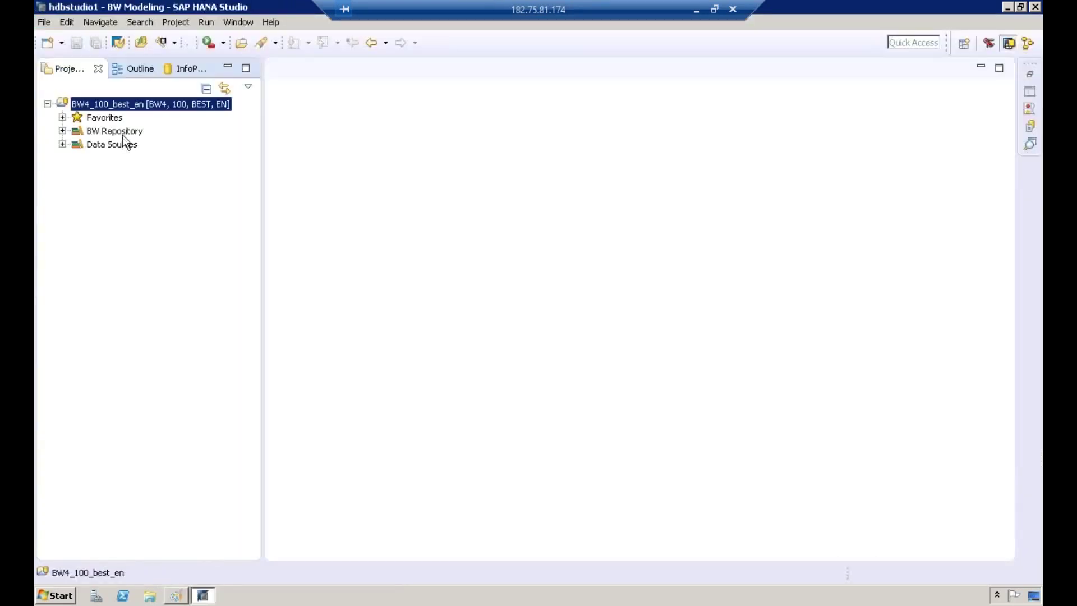
Switch to SAP HANA Studio and expand the PROJECT_B4H InfoArea in the BW Repository, widening the Project Explorer.
click(122, 135)
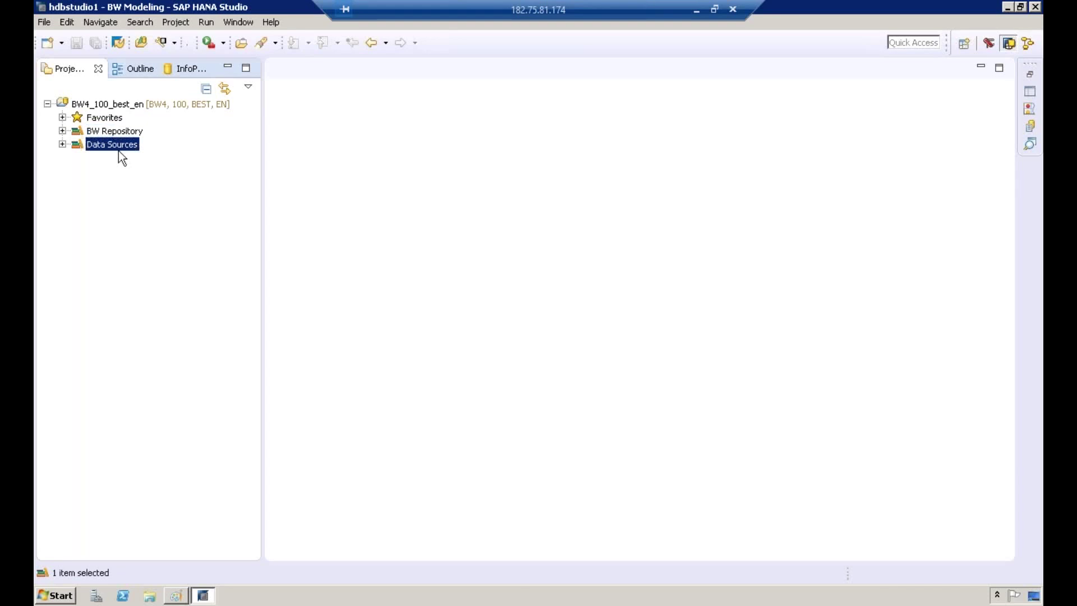
click(62, 131)
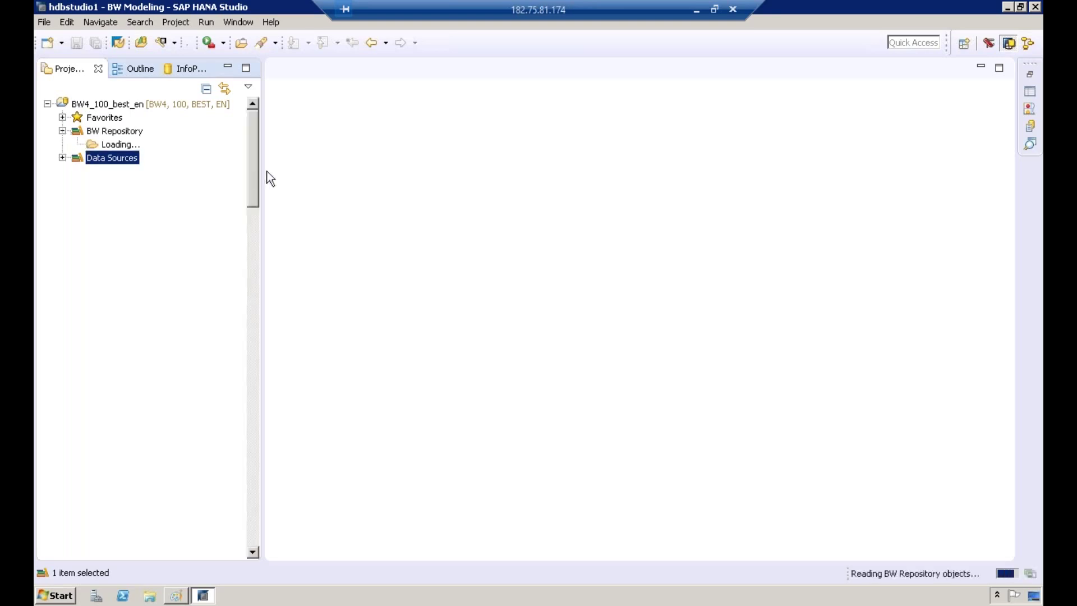
drag(264, 168, 331, 169)
click(158, 146)
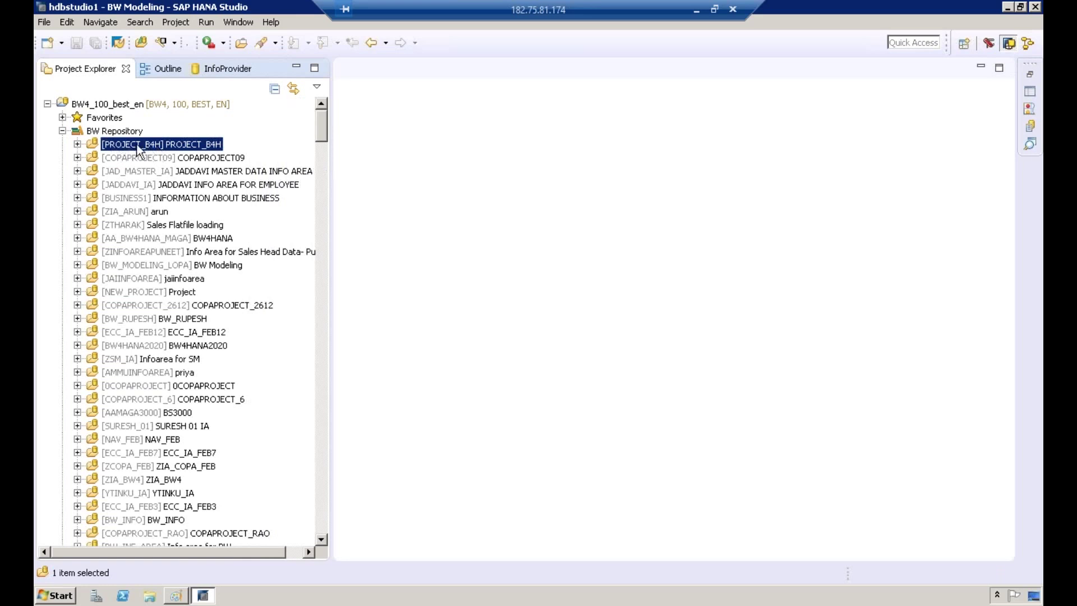
click(79, 145)
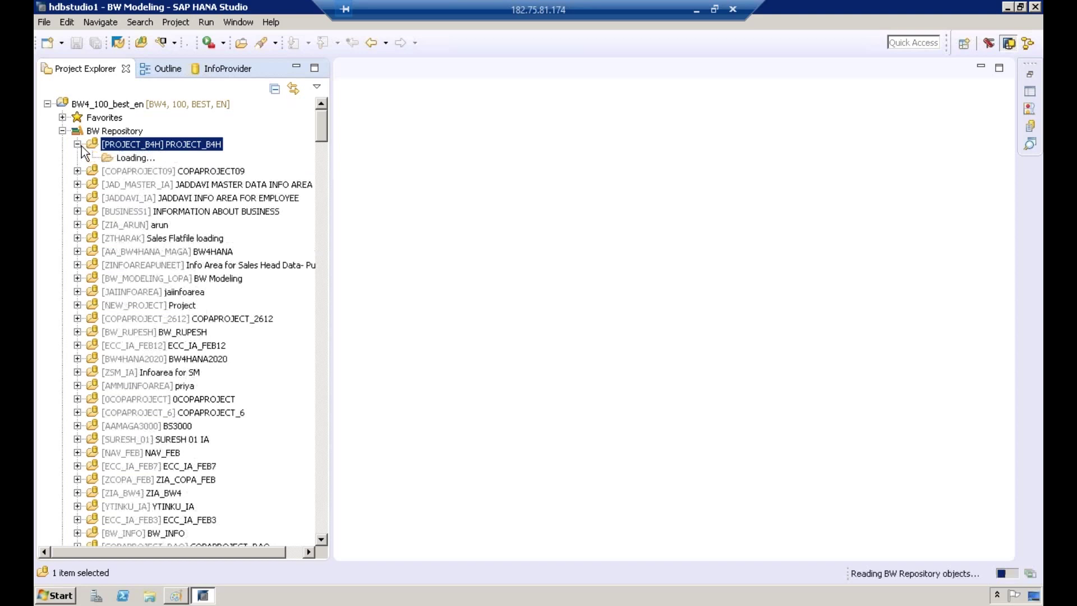
Start a new CompositeProvider in PROJECT_B4H with ZCP009 as both name and description.
right_click(146, 146)
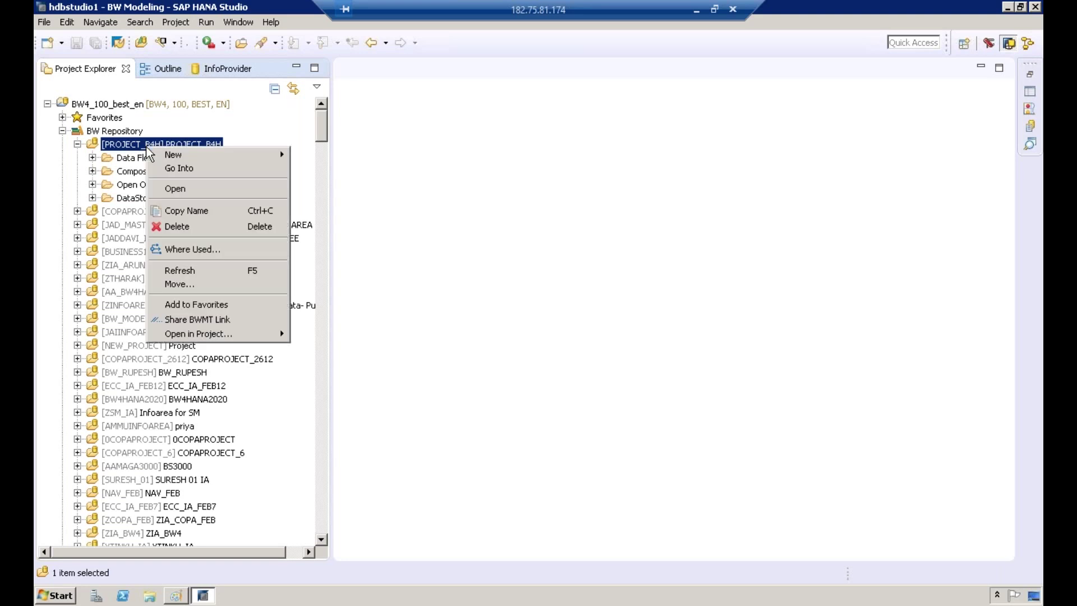
mouse_move(171, 151)
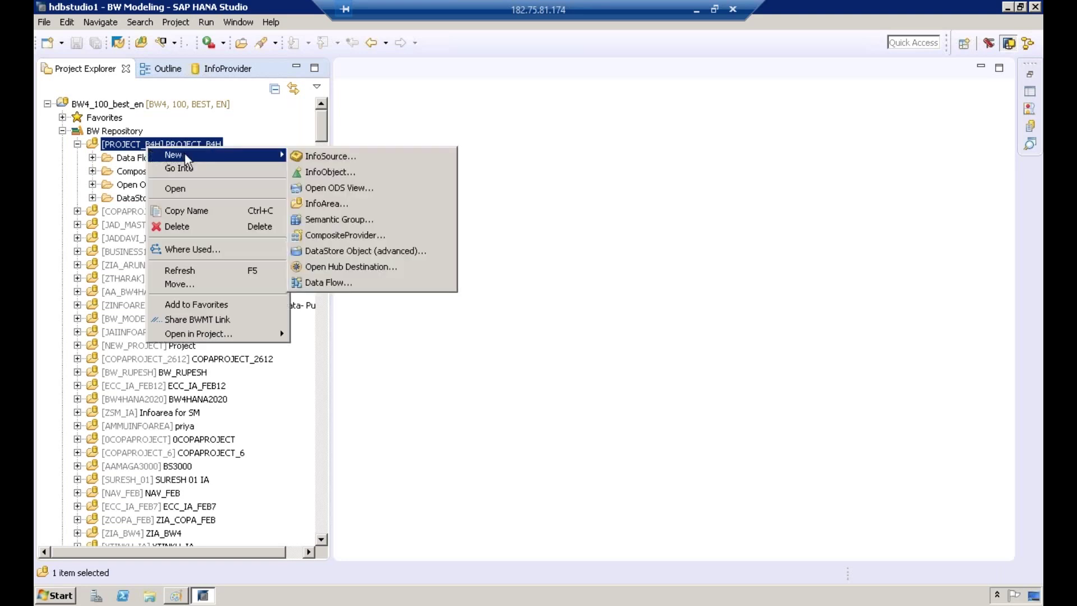
click(345, 237)
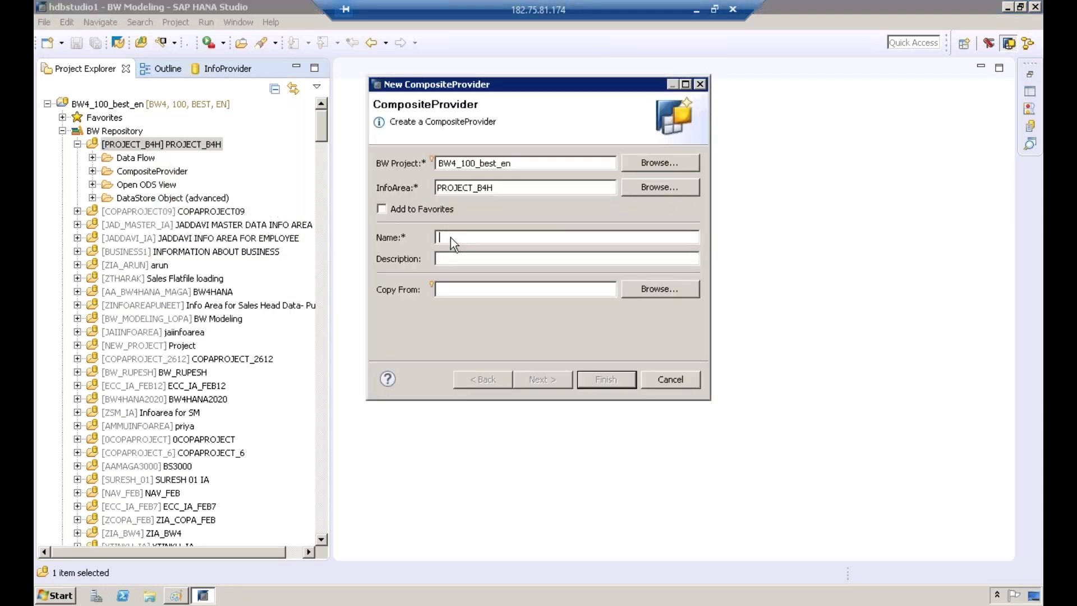
text(ZCP009)
key(Tab)
text(ZCP009)
click(551, 384)
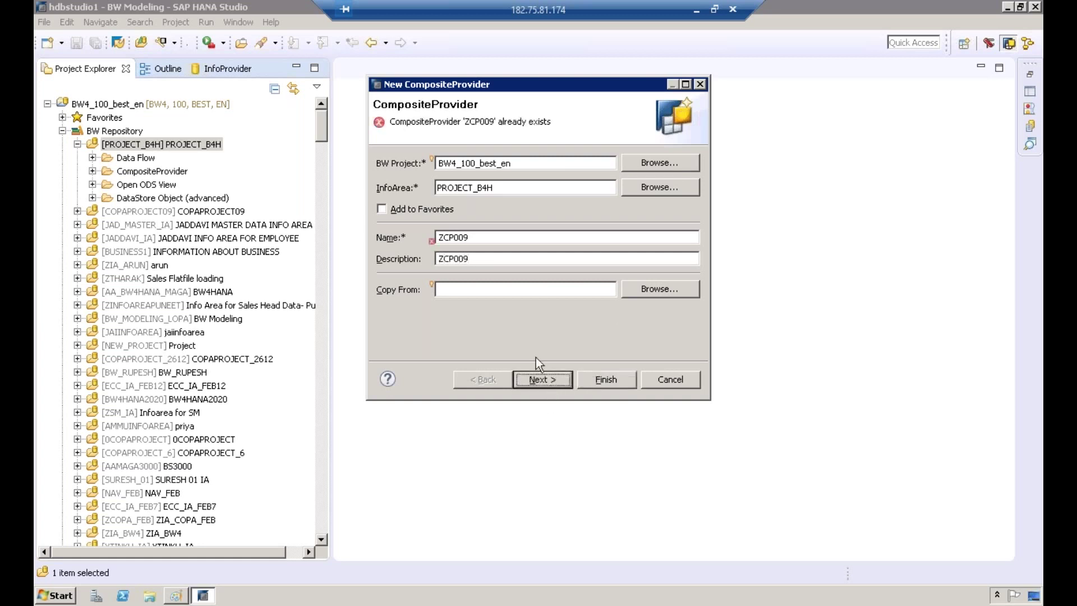
Change the CompositeProvider's name and description to ZCP0091 and proceed to the PartProvider selection.
click(485, 238)
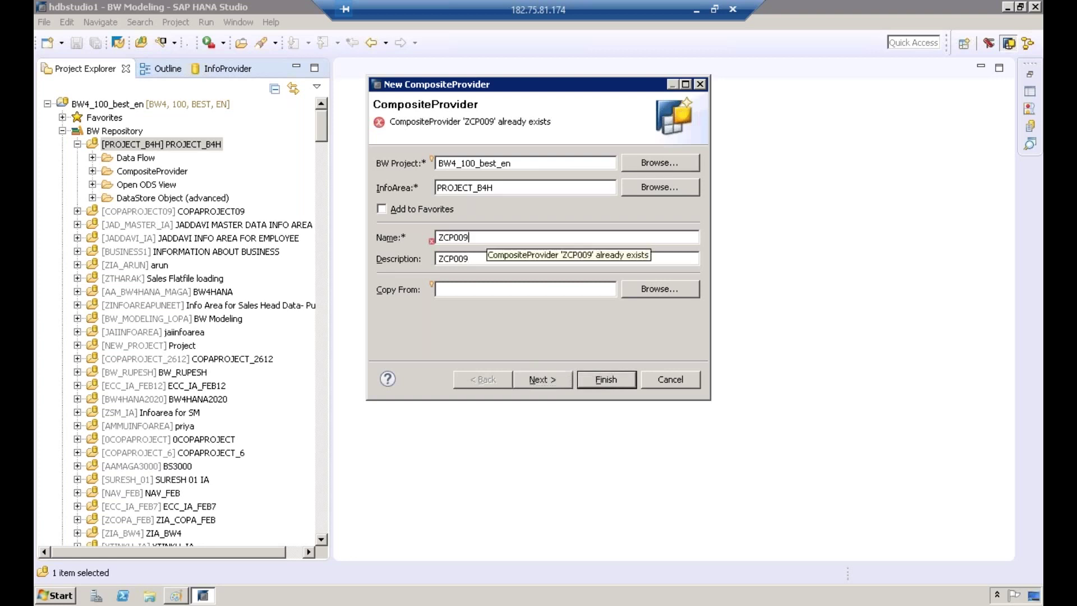
text(1)
click(490, 258)
text(1)
click(541, 379)
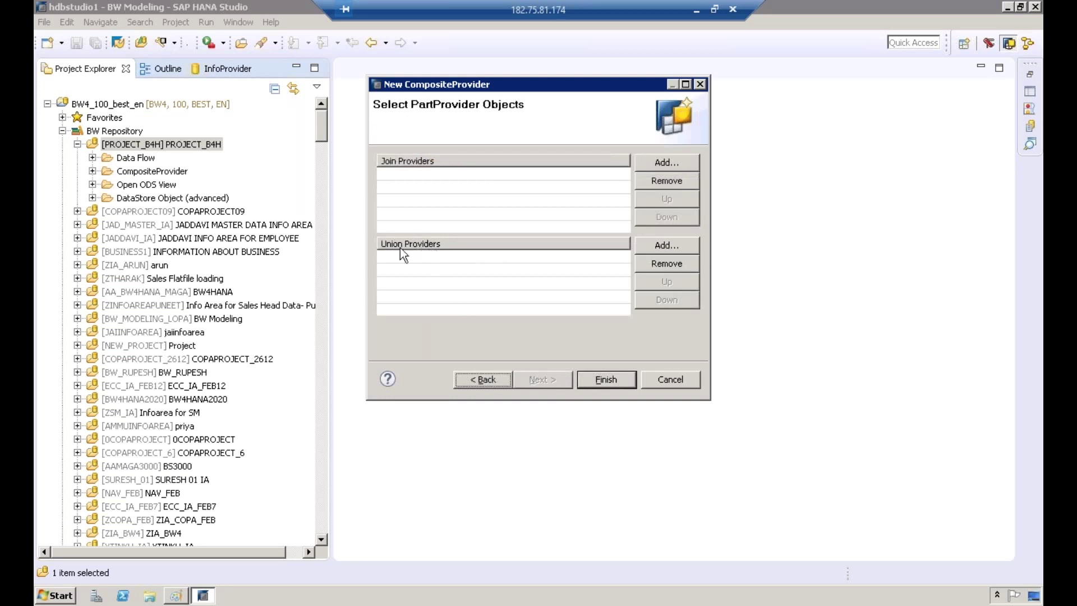
Start adding a union provider and search the SAP HANA views for ZCOPA and COPA, looking through the matches.
click(671, 239)
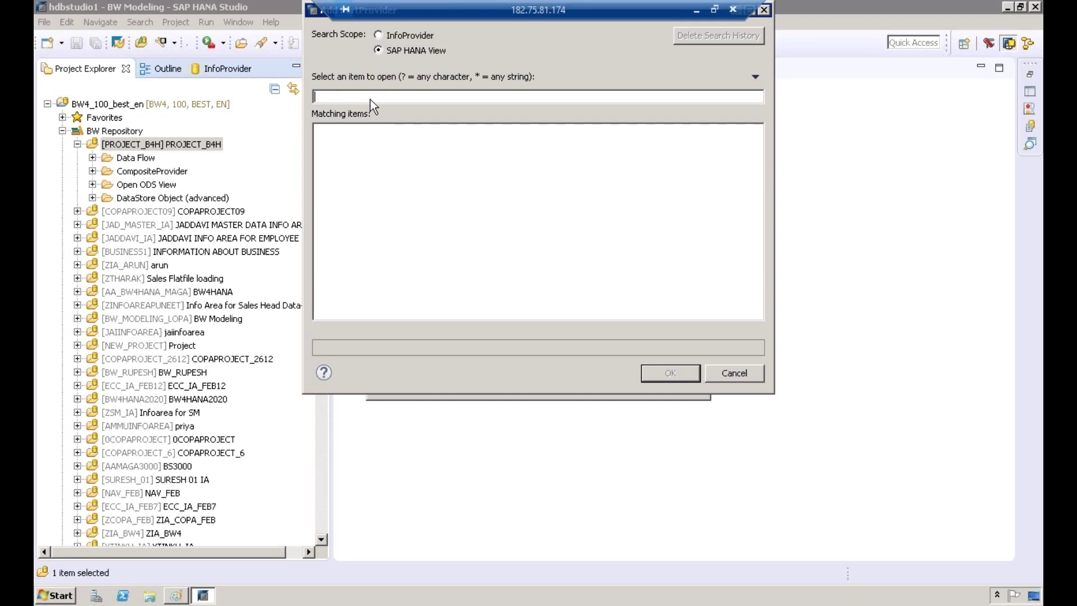
text(ZCOPA)
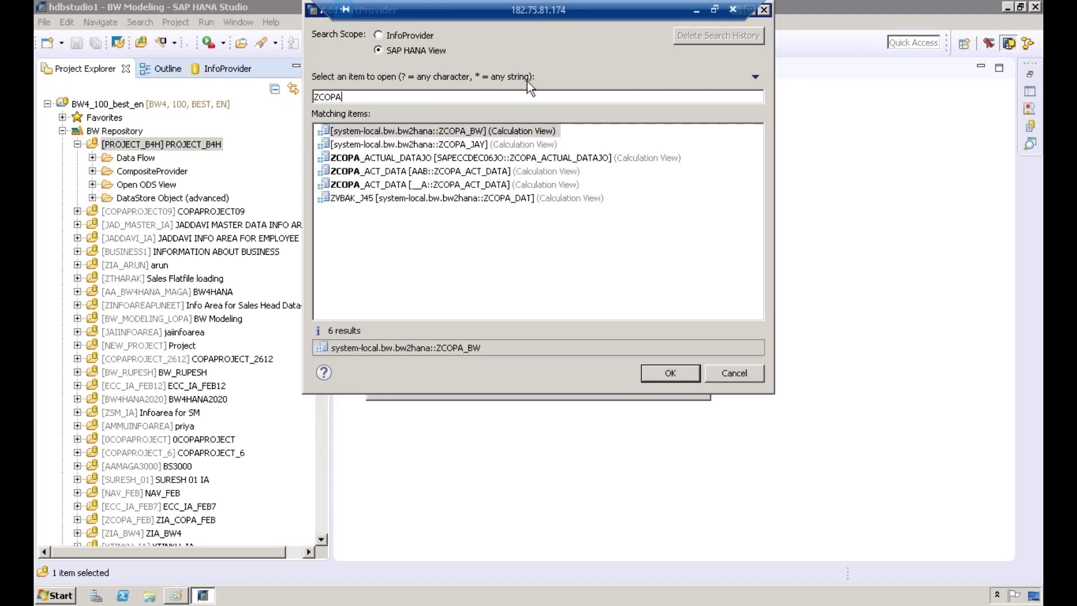
key(BackSpace)
key(BackSpace)
key(BackSpace)
key(BackSpace)
key(BackSpace)
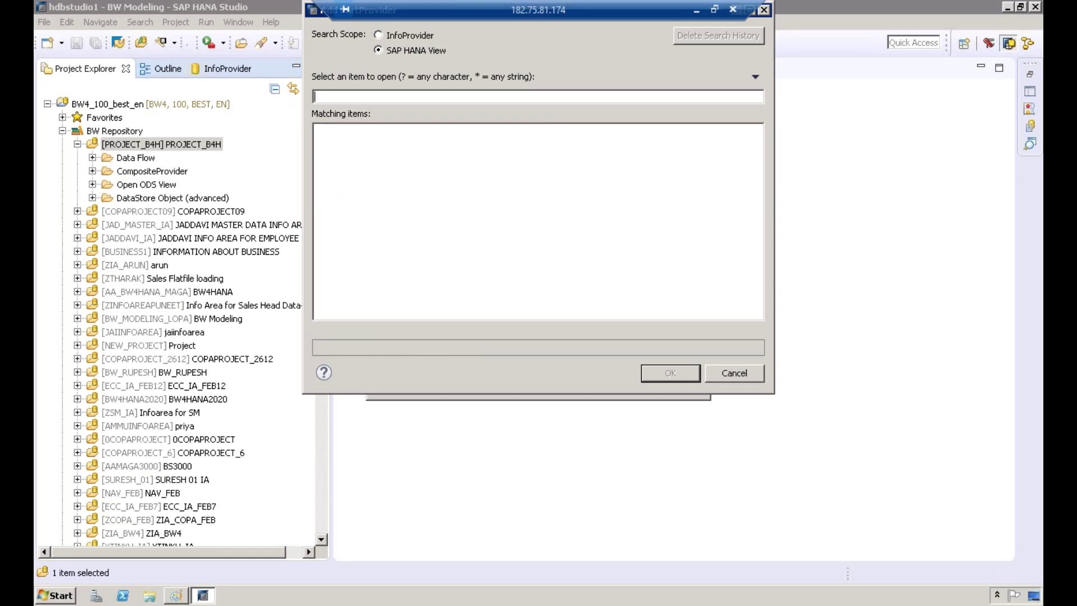
text(OPA)
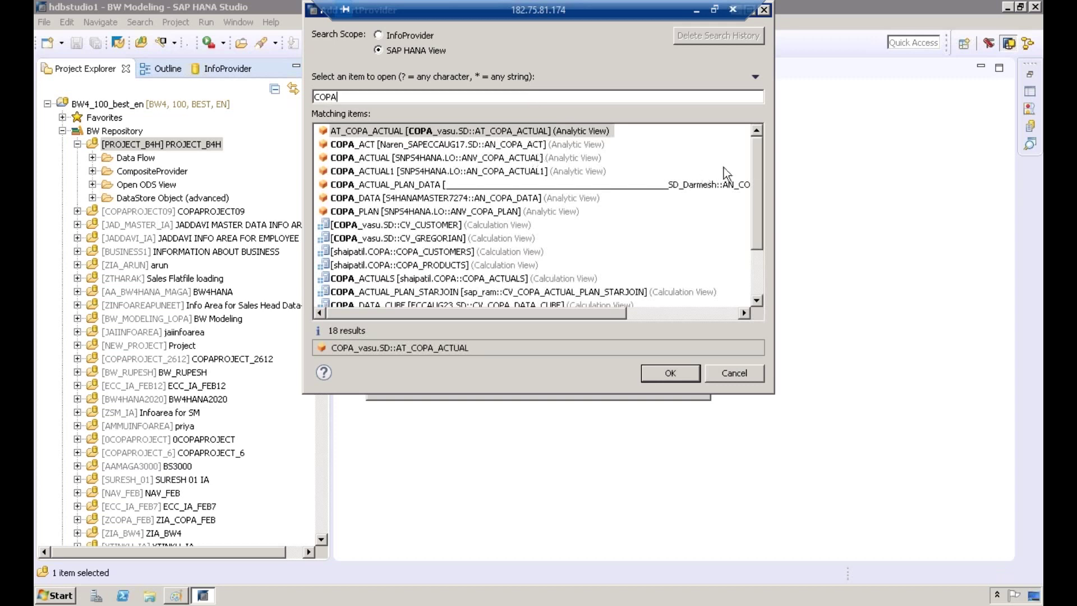
drag(755, 189, 762, 140)
mouse_move(761, 205)
mouse_down()
mouse_move(756, 254)
mouse_move(755, 216)
mouse_up()
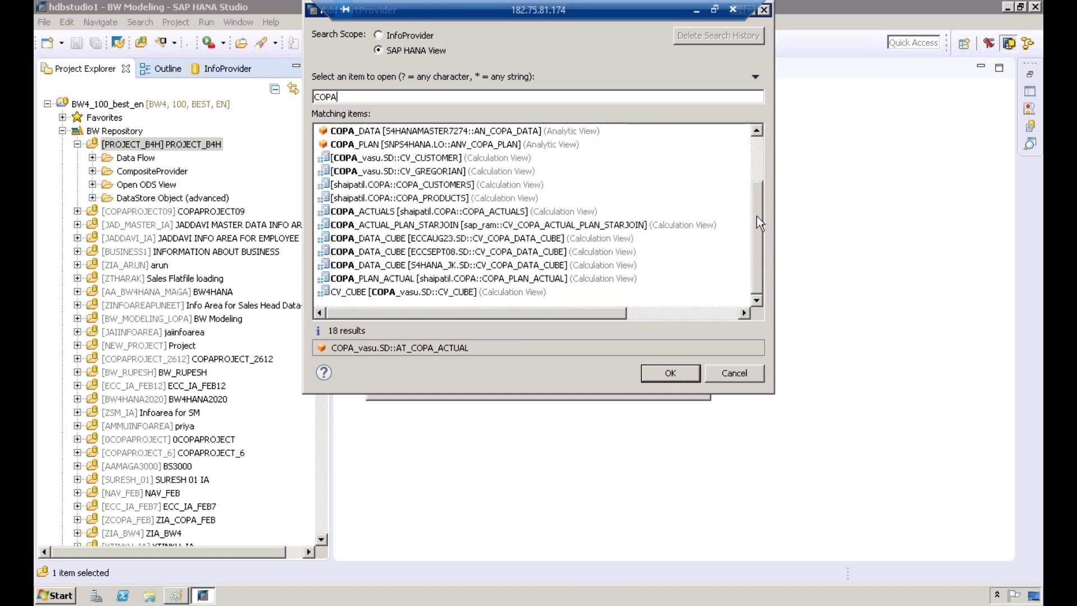
Search the SAP HANA views for AN and browse the matches down to the AT_ACTUAL_COST analytic views.
key(BackSpace)
key(BackSpace)
key(BackSpace)
key(BackSpace)
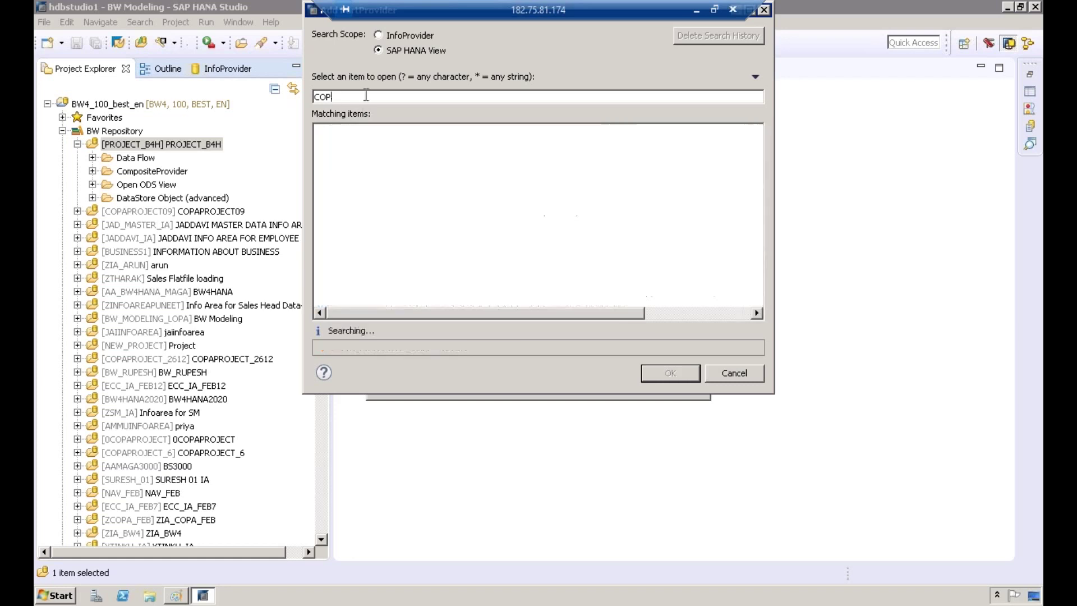
text(AN)
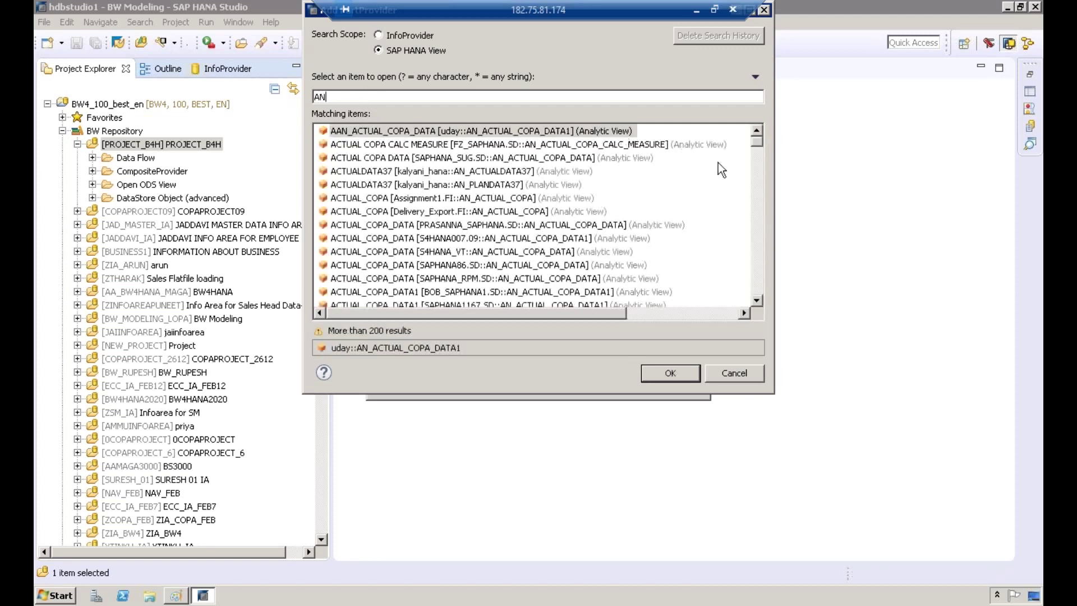
click(760, 268)
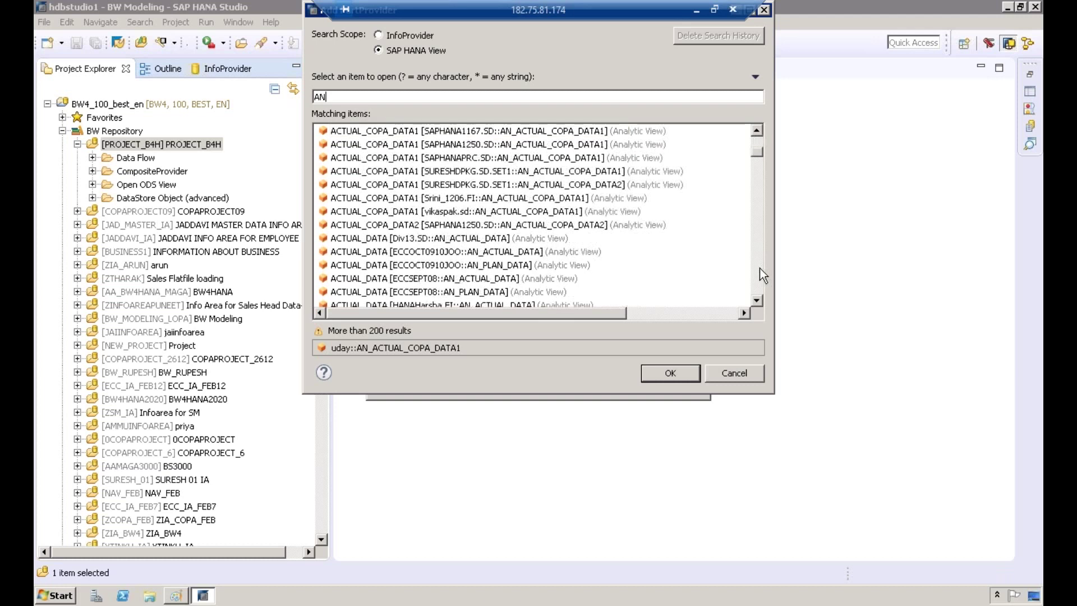
click(759, 267)
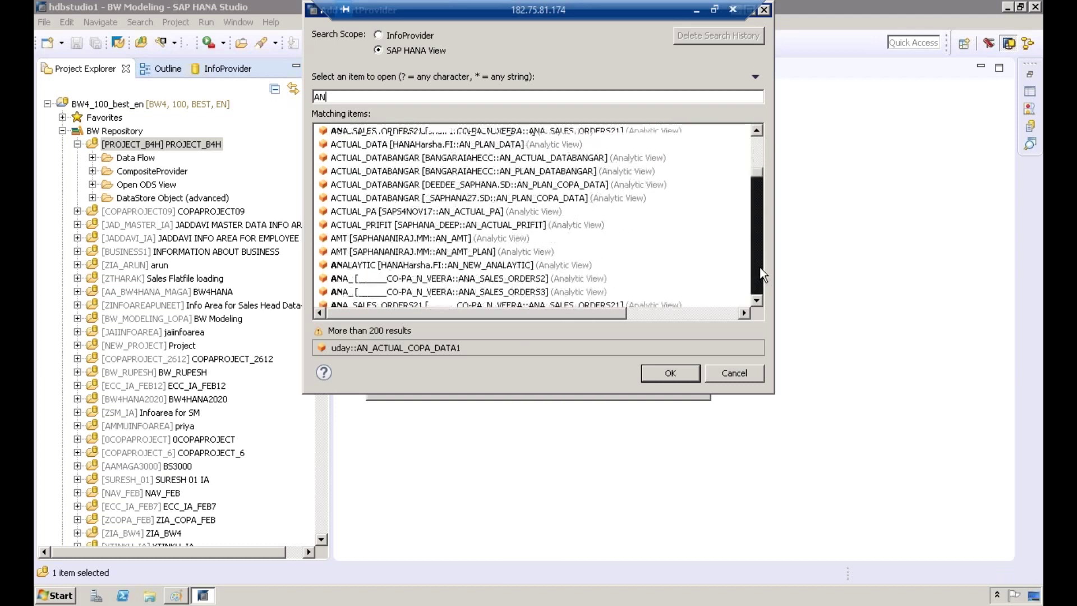
click(759, 268)
click(760, 268)
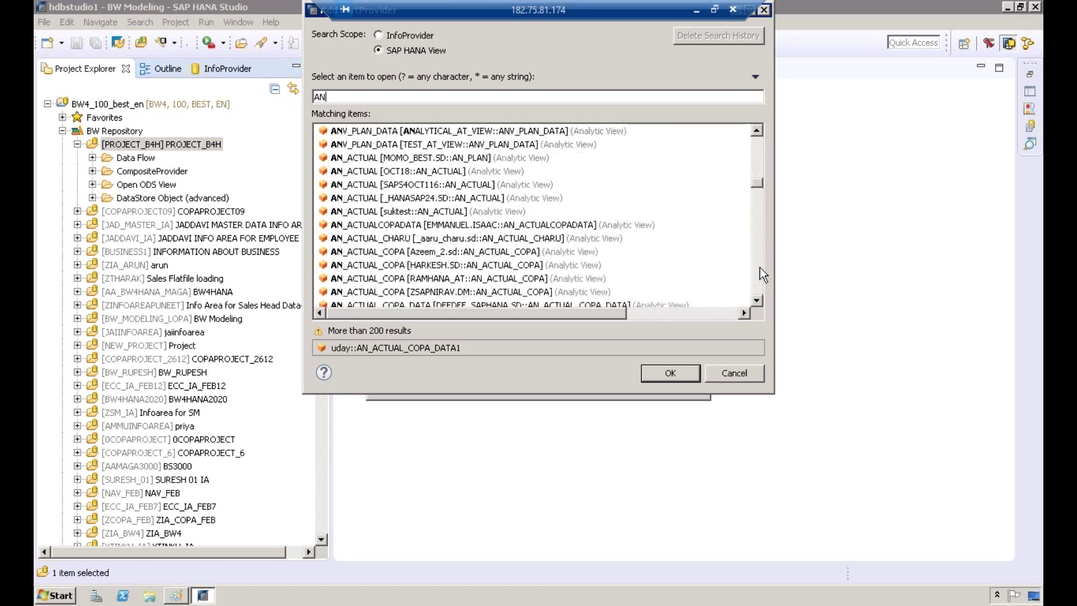
click(759, 267)
click(759, 267)
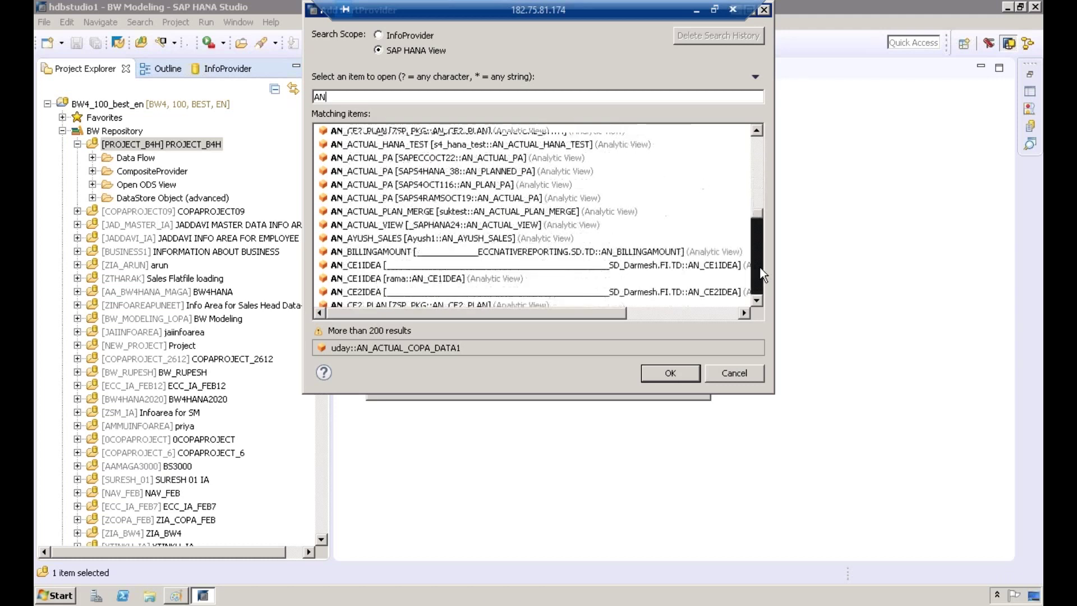
click(760, 268)
click(759, 268)
click(759, 267)
click(760, 267)
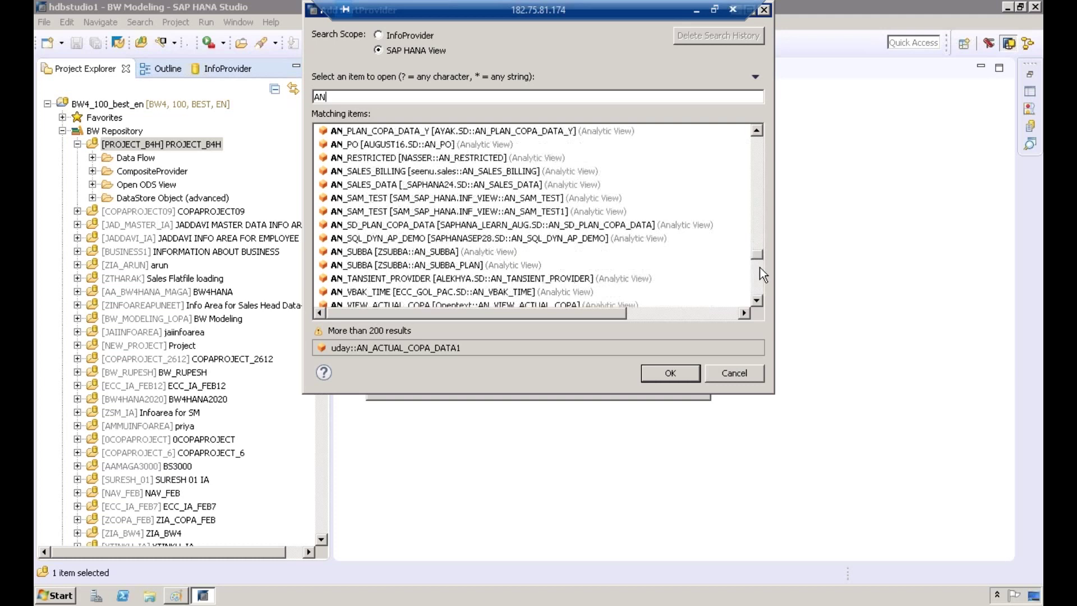
click(759, 266)
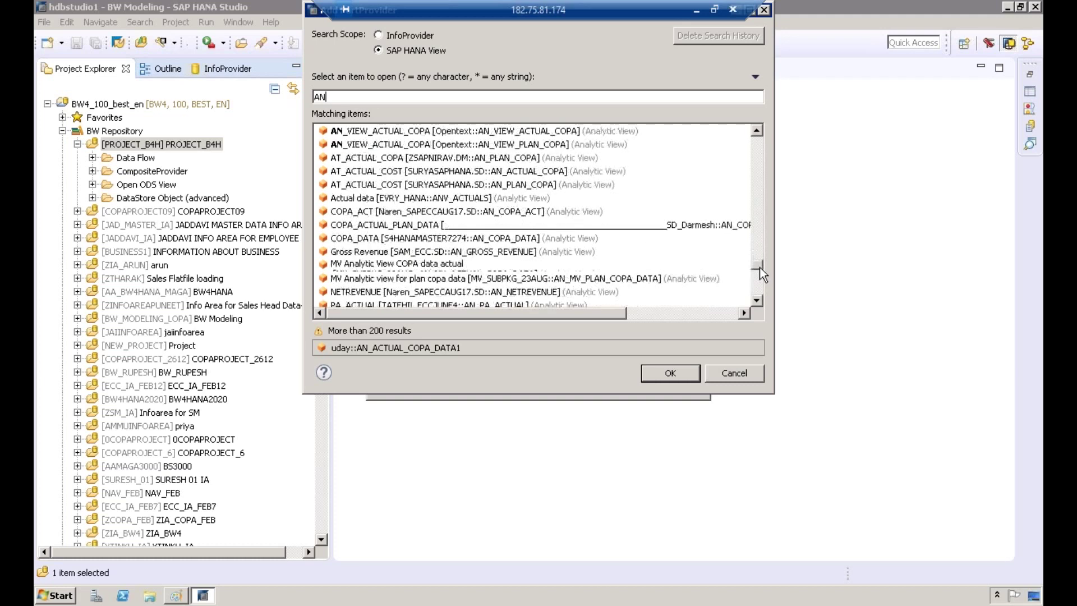
Add the AT_ACTUAL_COST analytic views AN_ACTUAL_COPA and AN_PLAN_COPA together as union providers.
click(500, 176)
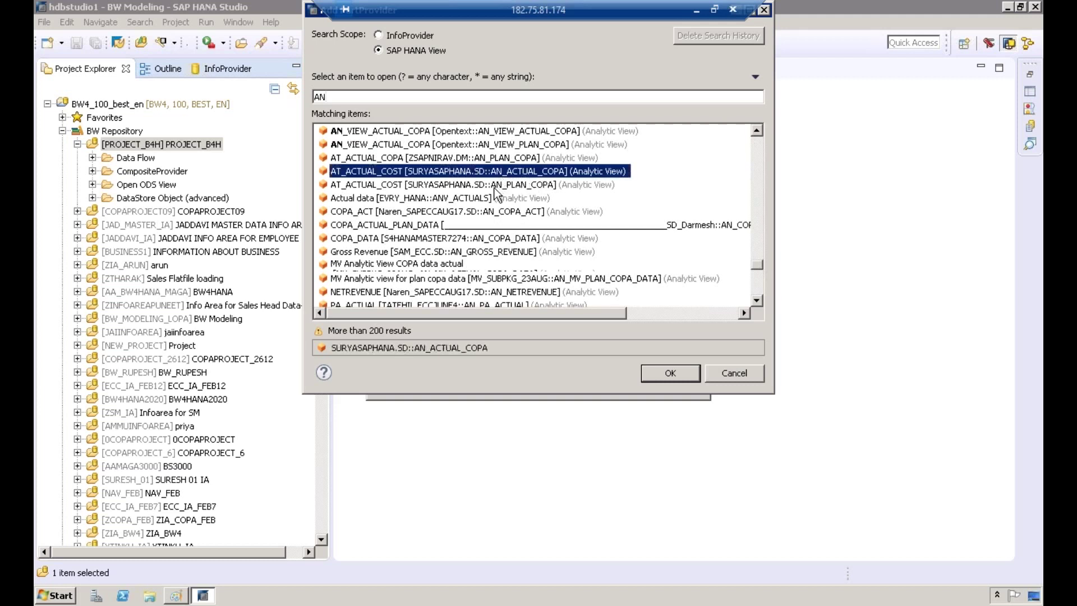
click(494, 188)
click(446, 171)
click(541, 186)
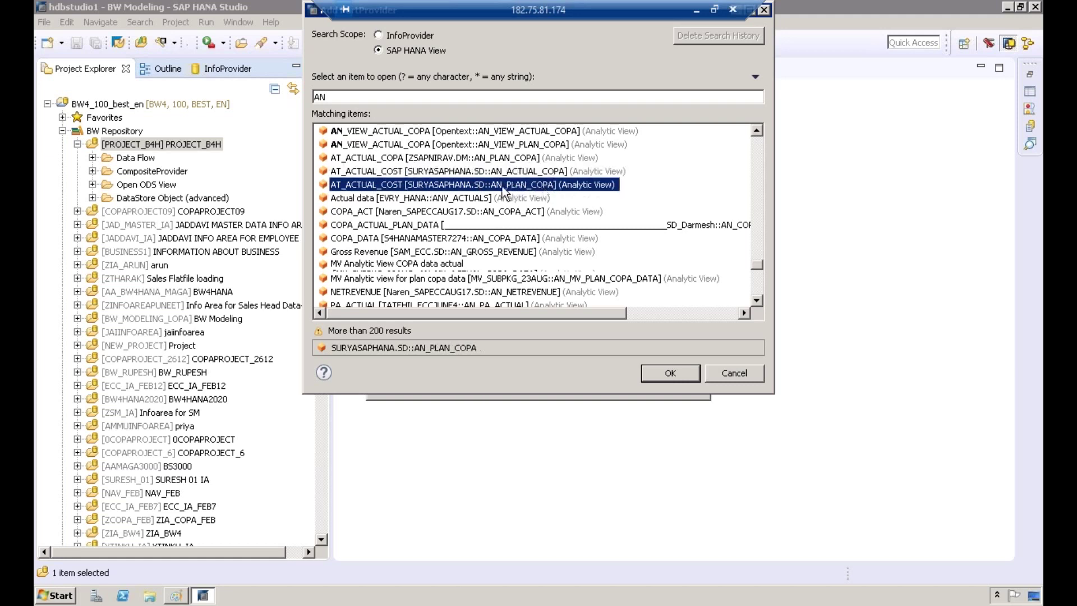
click(524, 174)
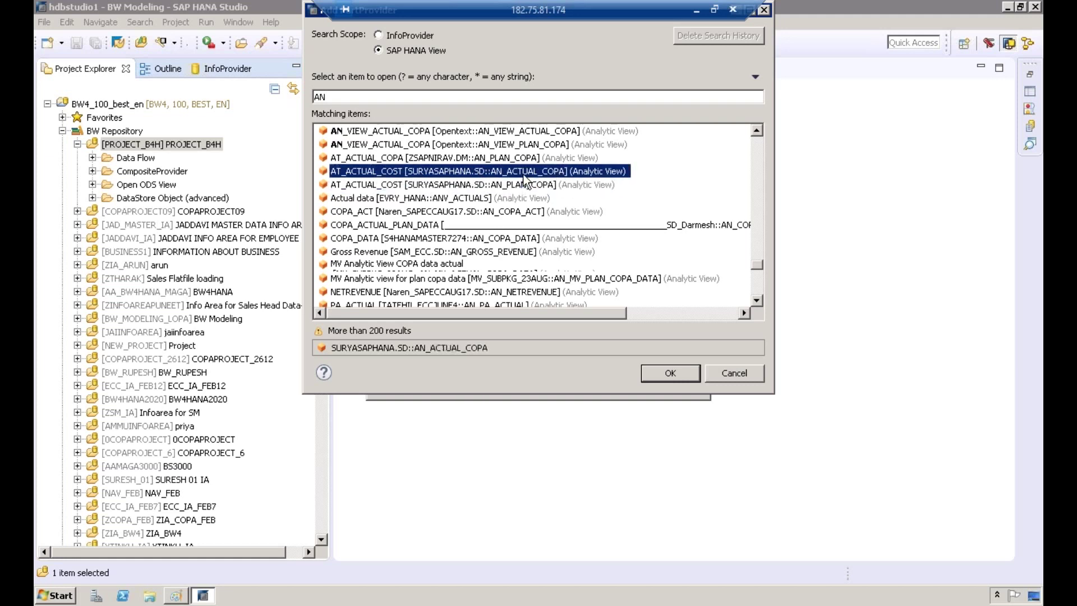
ctrl+click(519, 185)
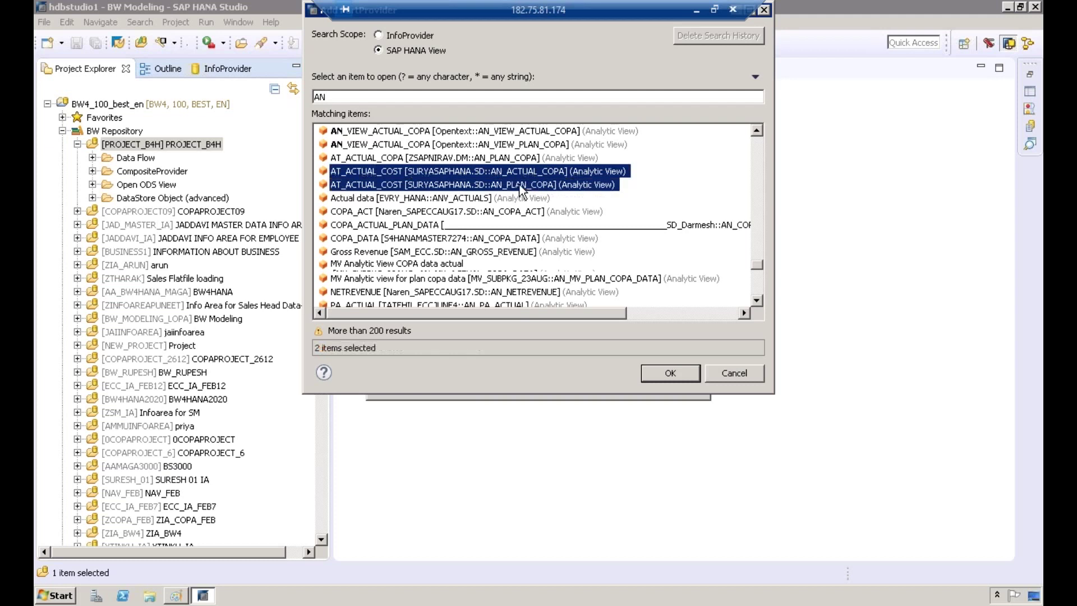
click(660, 373)
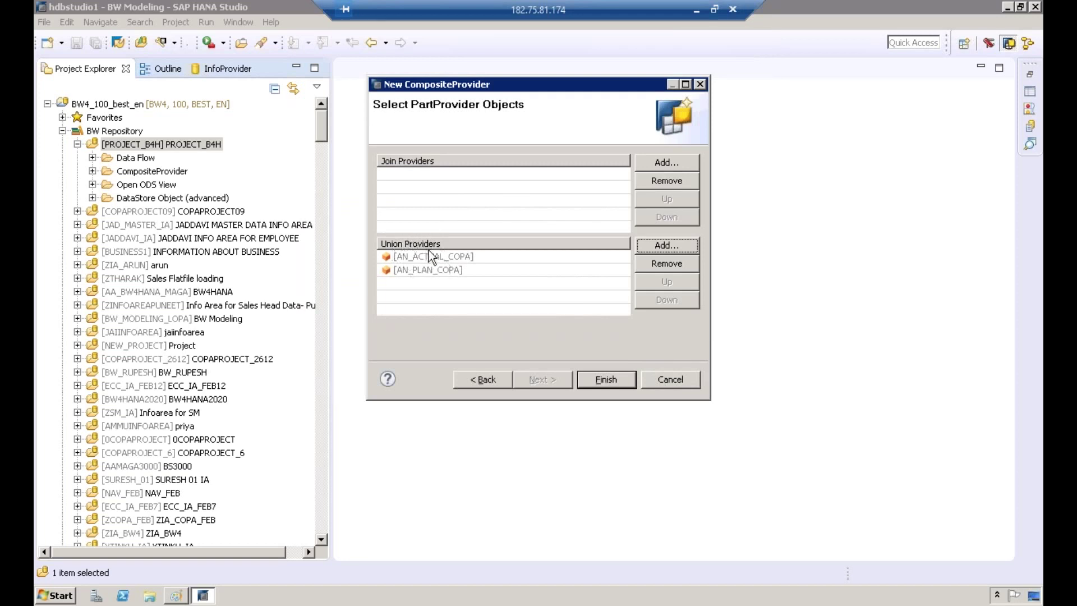
Finish creating the CompositeProvider and open its scenario view.
click(600, 378)
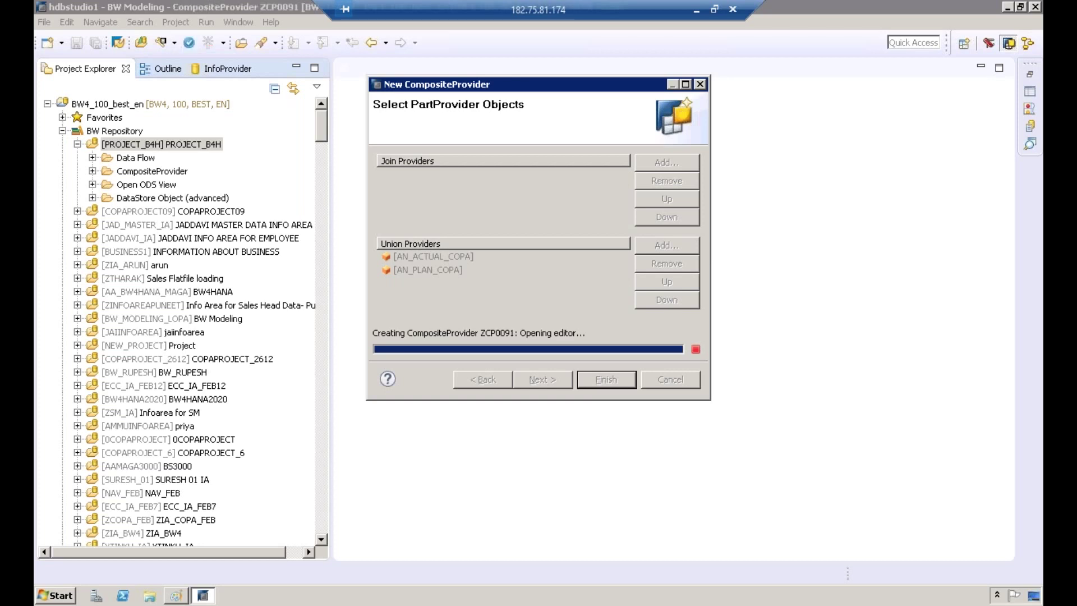
click(390, 551)
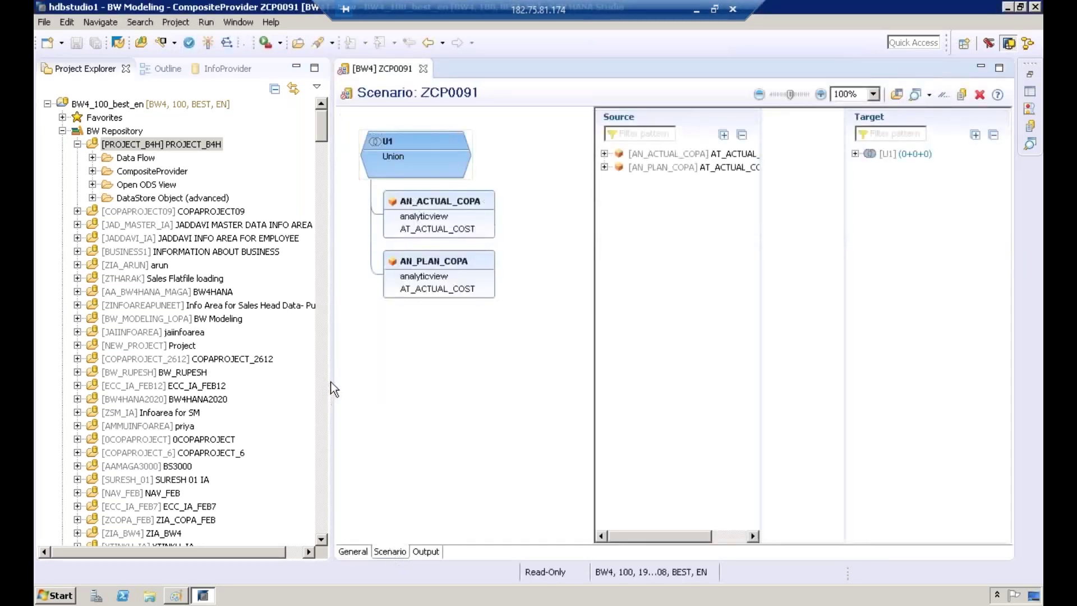
Narrow the project explorer and widen the source-to-target mapping area of the ZCP0091 scenario.
drag(309, 376, 151, 375)
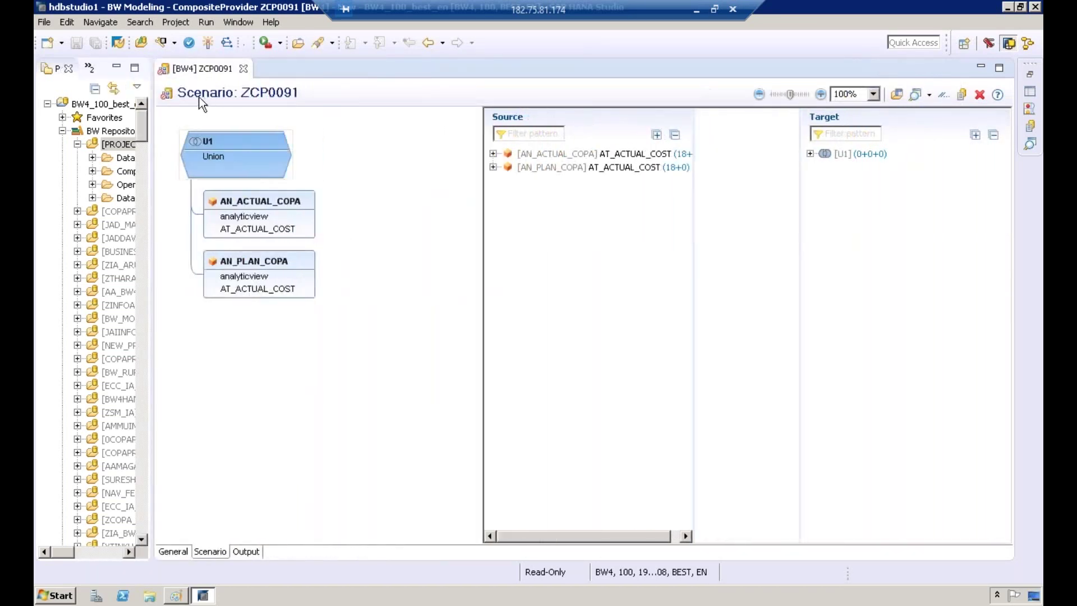
mouse_move(291, 162)
drag(479, 169, 356, 168)
Examine the non-grouped source fields of AN_ACTUAL_COPA and AN_PLAN_COPA and collapse both field lists.
click(365, 154)
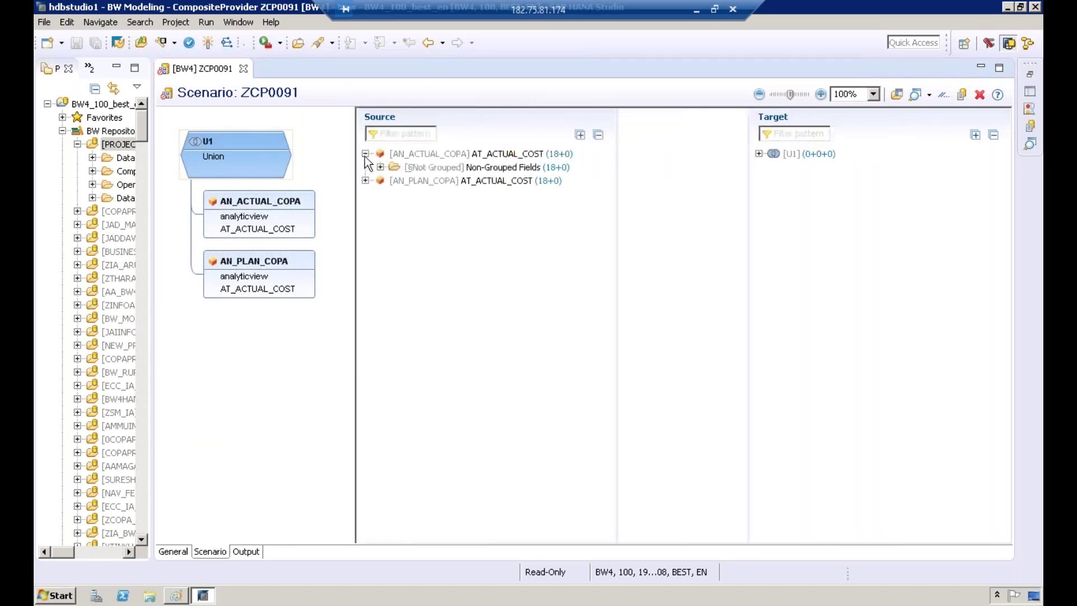
click(380, 167)
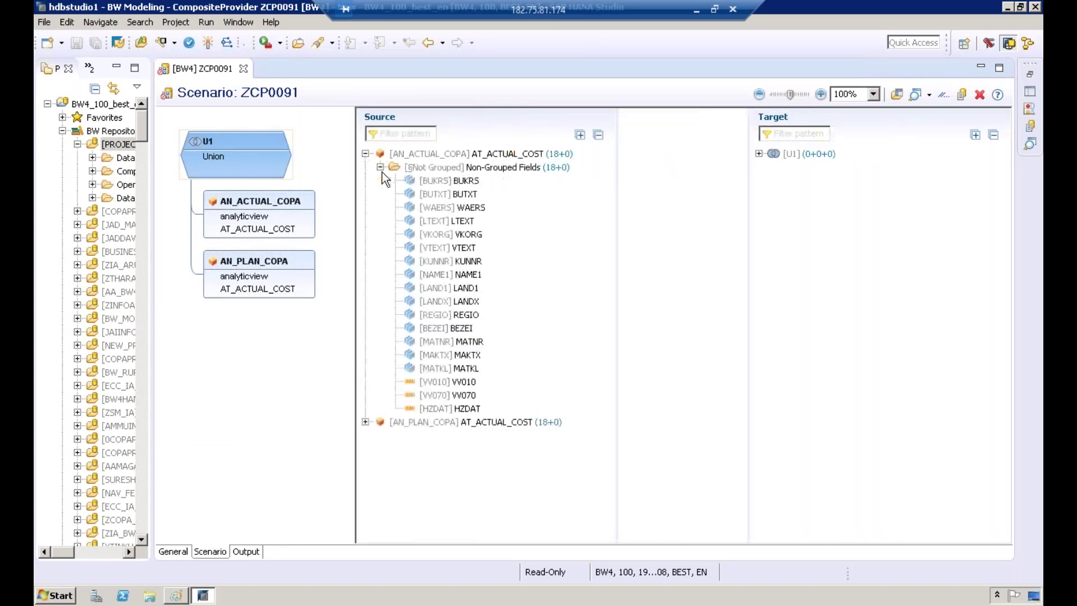
click(365, 421)
click(381, 436)
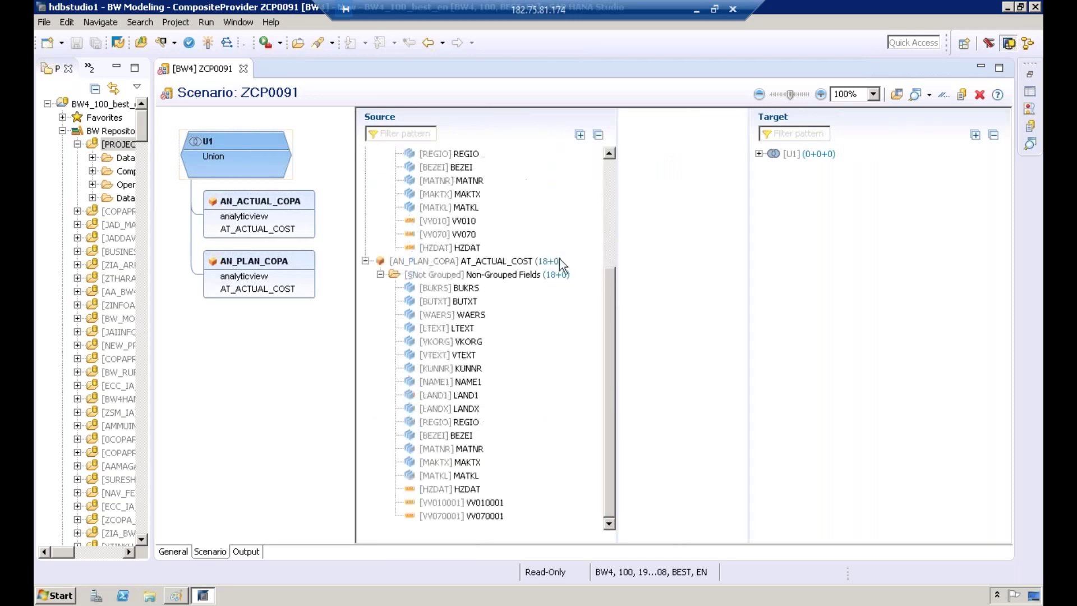
drag(613, 361, 609, 185)
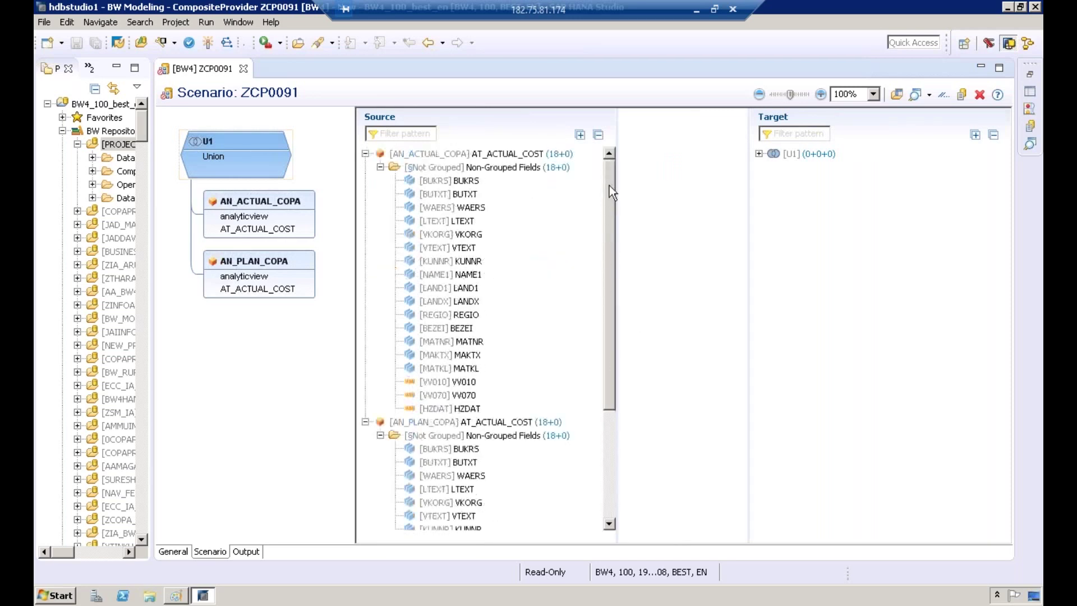
click(499, 168)
click(470, 154)
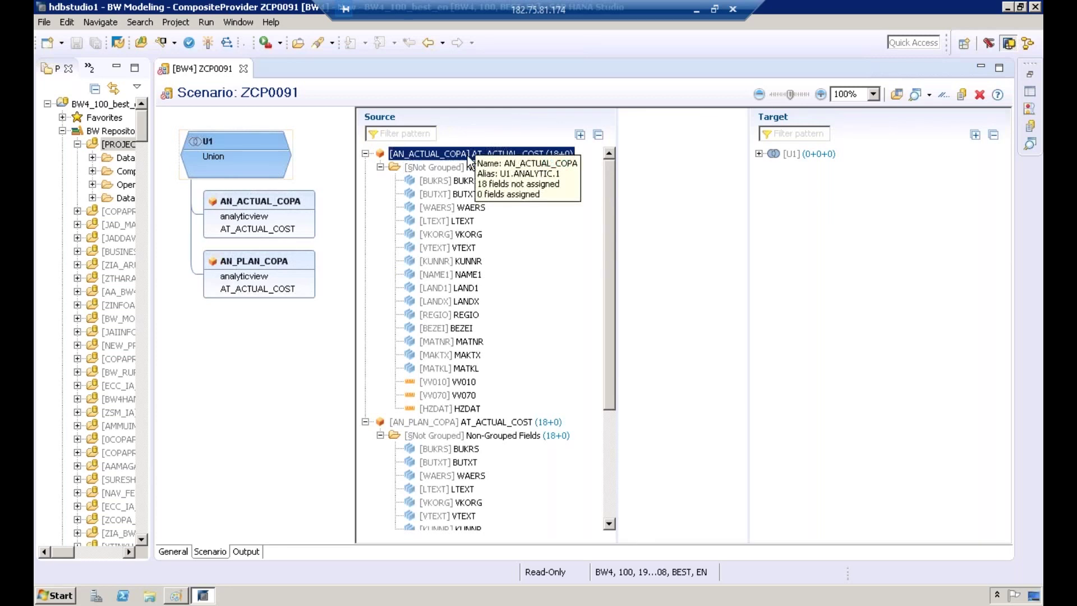
click(365, 154)
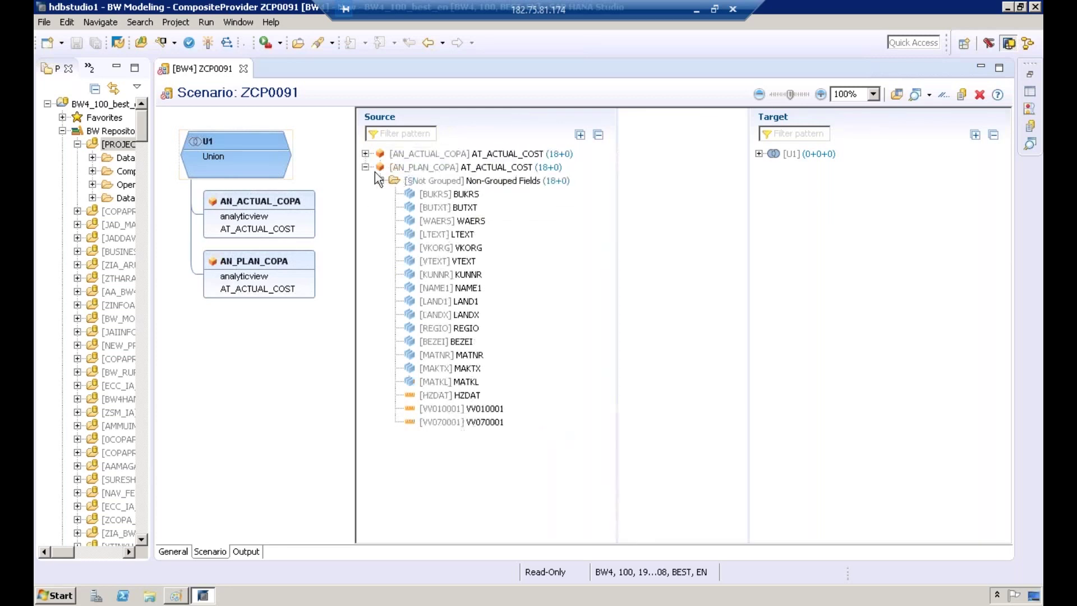
click(366, 167)
Create assignments from all AN_ACTUAL_COPA source fields to the target of union U1.
shift+click(426, 167)
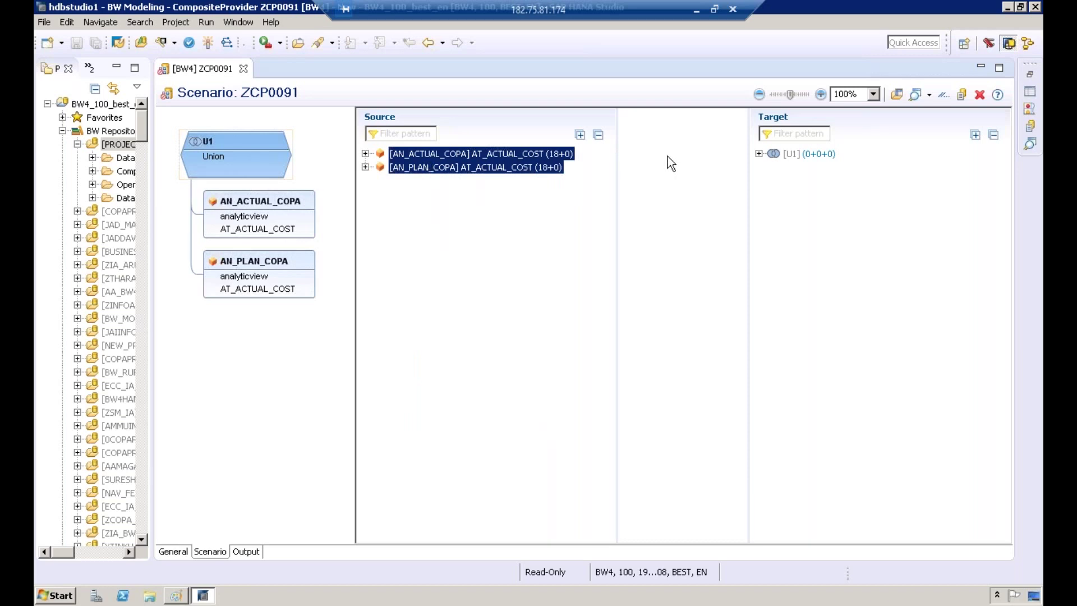
right_click(523, 167)
key(Escape)
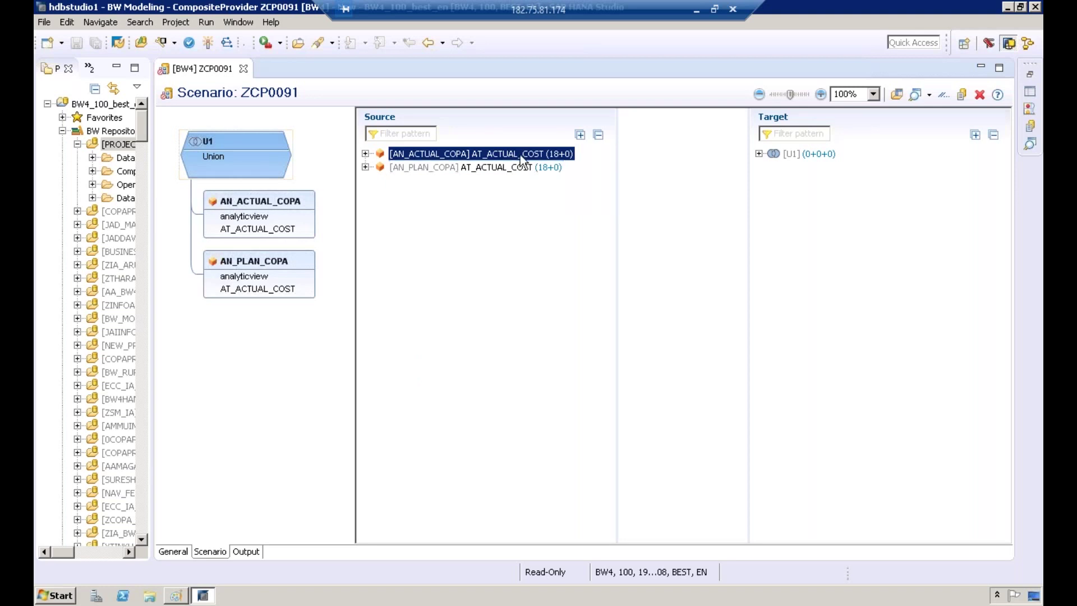
right_click(520, 166)
key(Escape)
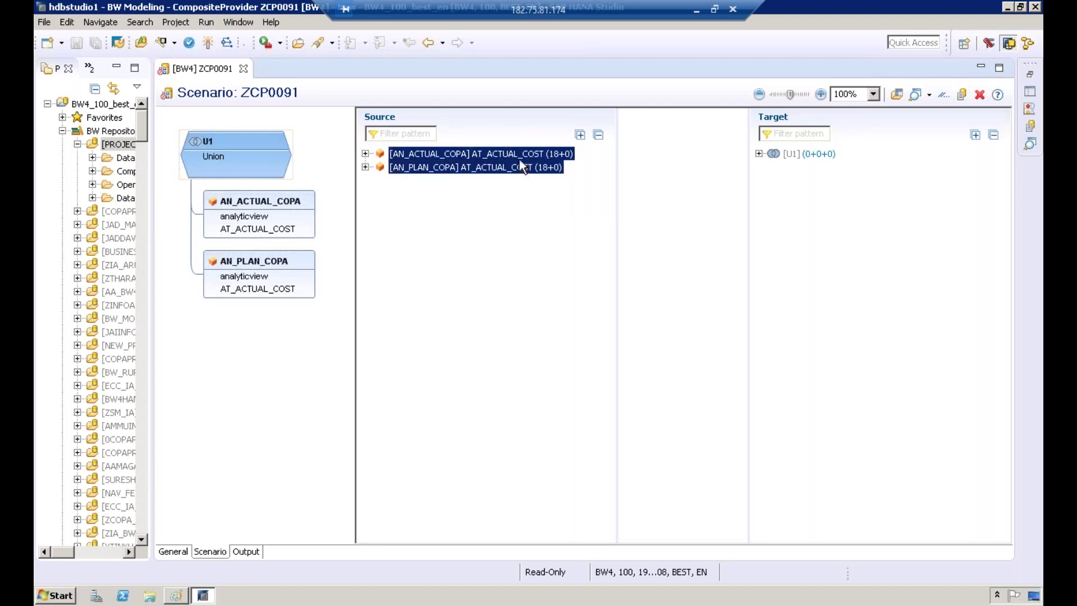
click(519, 156)
right_click(520, 150)
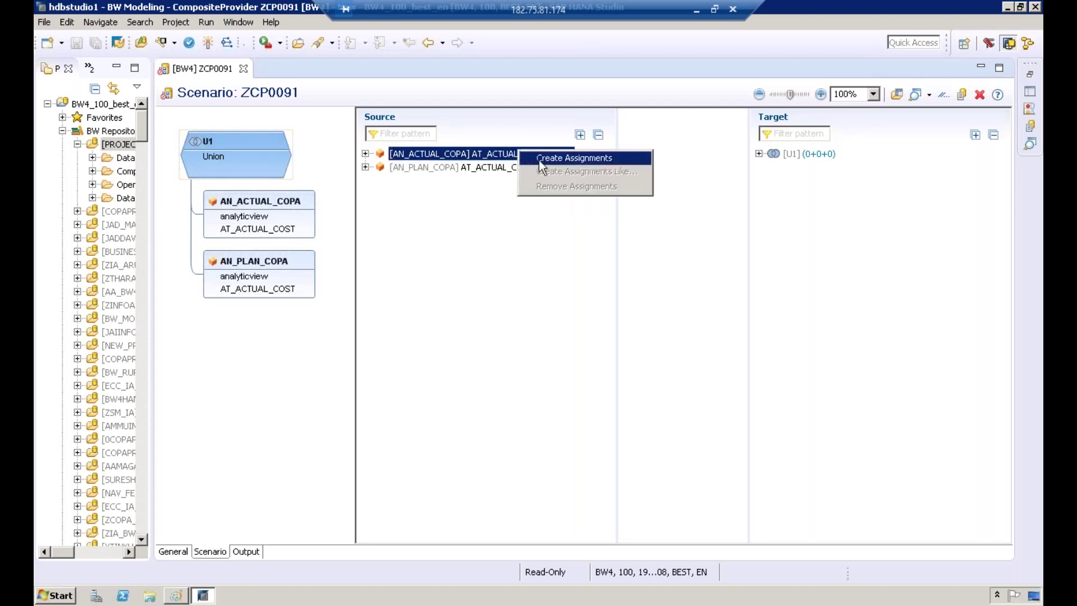
click(540, 159)
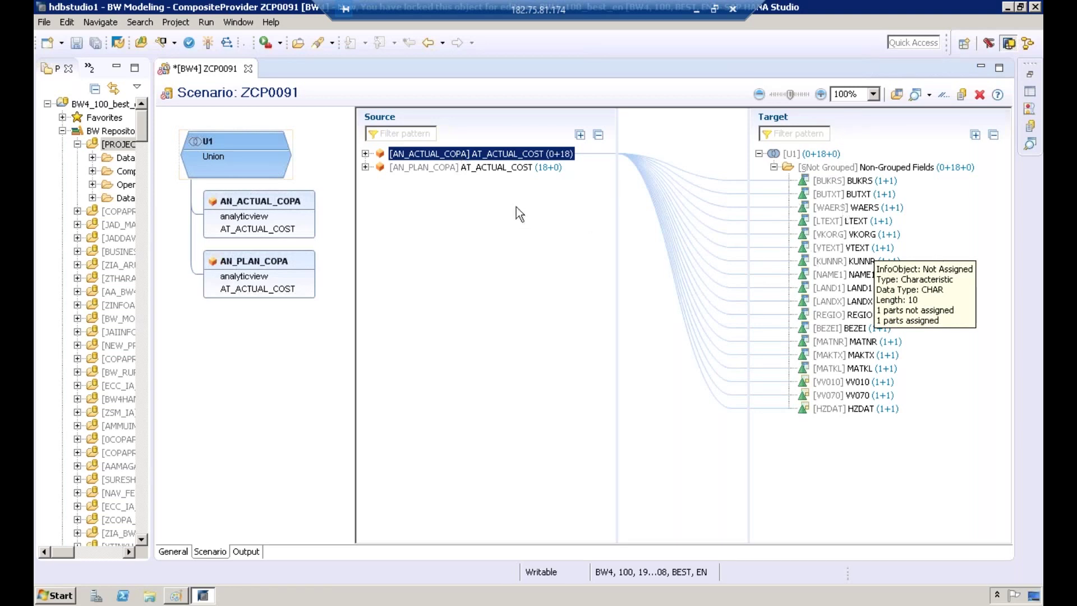
Create assignments from all AN_PLAN_COPA source fields to the target of union U1.
click(503, 167)
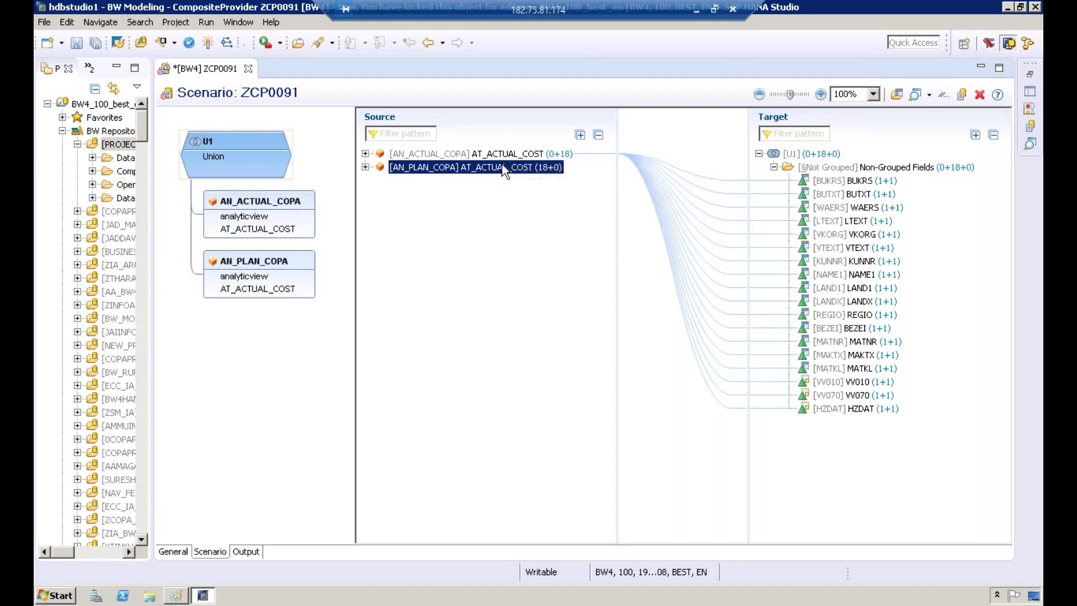
right_click(503, 166)
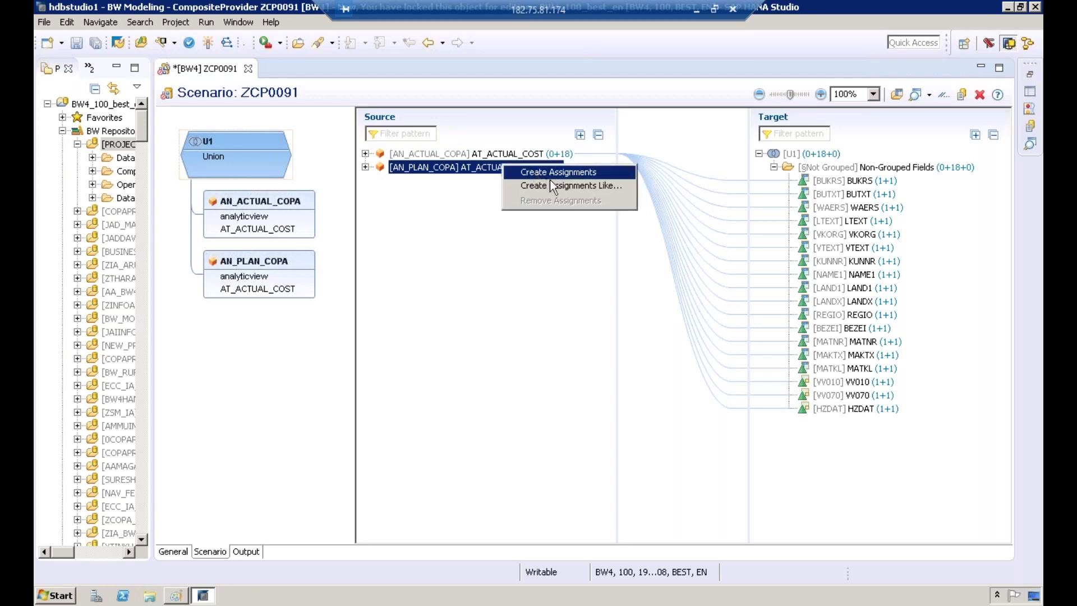
click(627, 174)
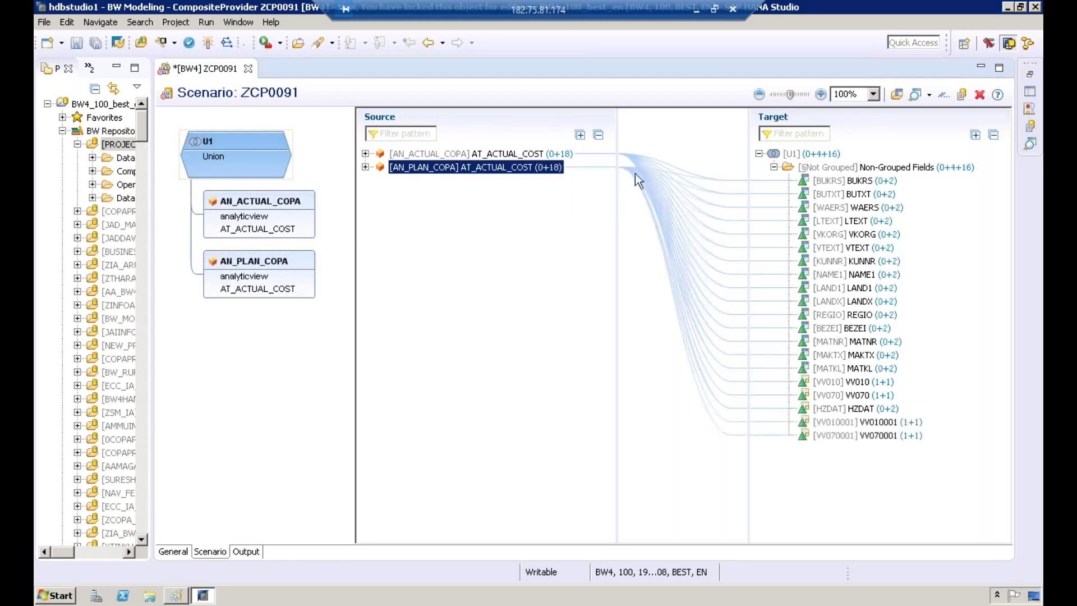
Check which source views feed the target fields BUKRS, BUTXT, VV010, VV070, HZDAT, VV010001 and VV070001.
click(863, 181)
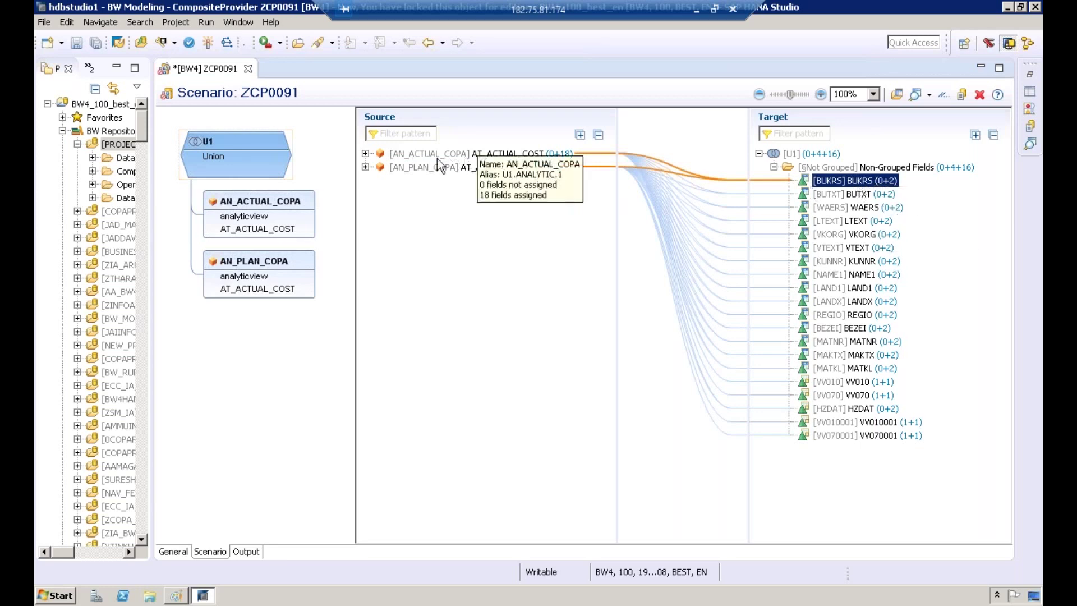
click(877, 196)
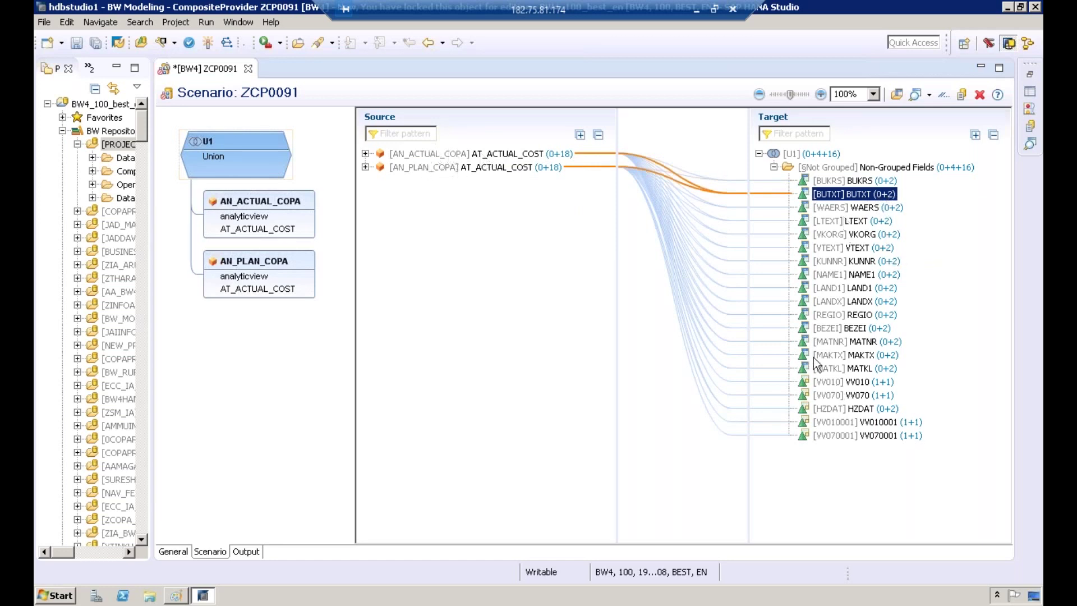
click(841, 383)
click(839, 395)
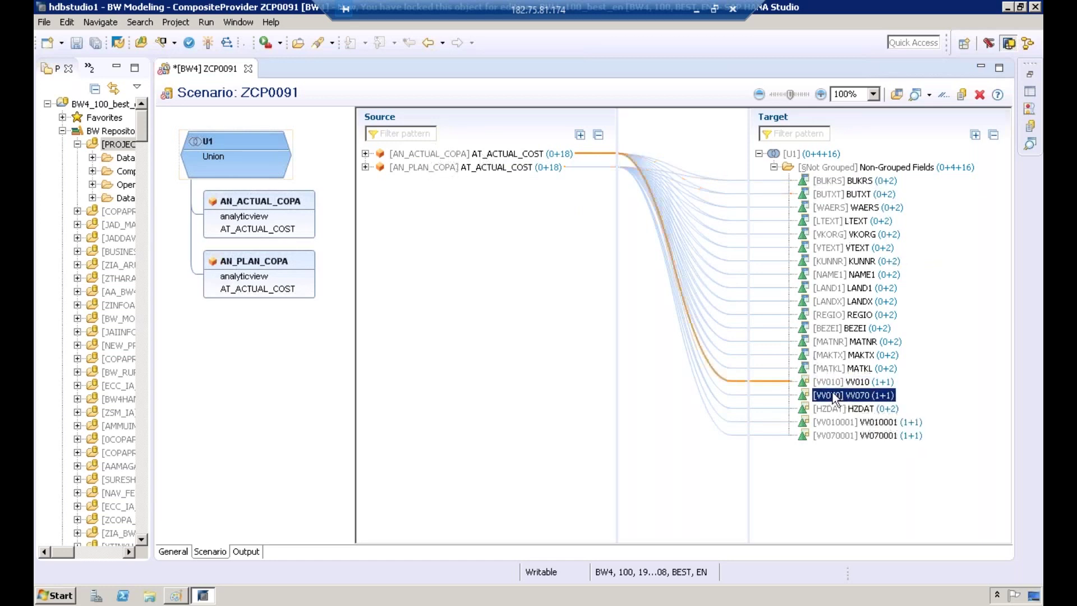
click(830, 408)
click(826, 421)
click(828, 436)
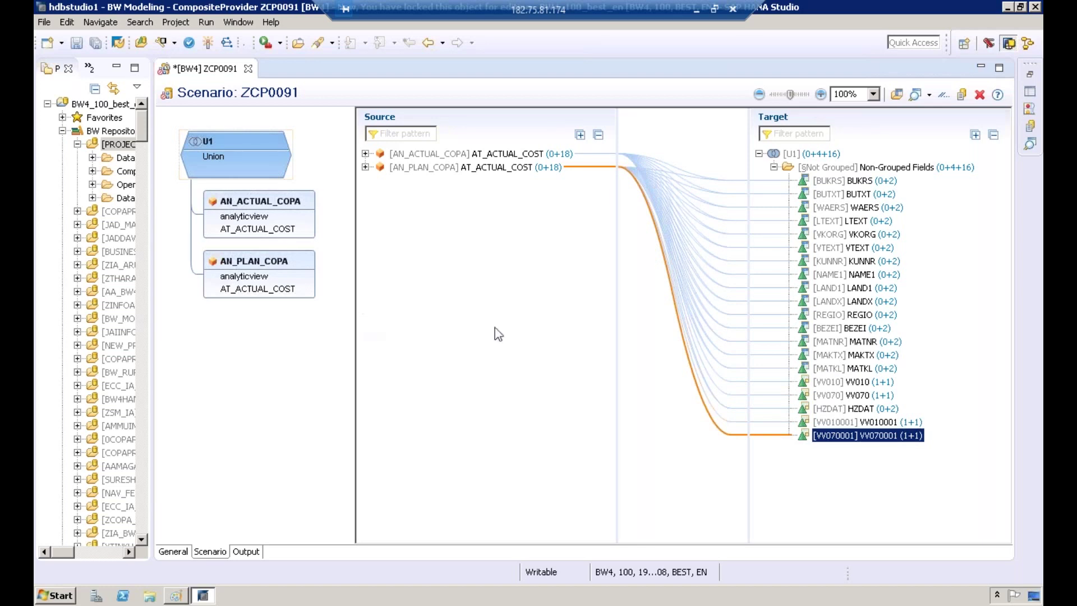
Try to activate CompositeProvider ZCP0091 and return to the target fields in its scenario.
click(212, 49)
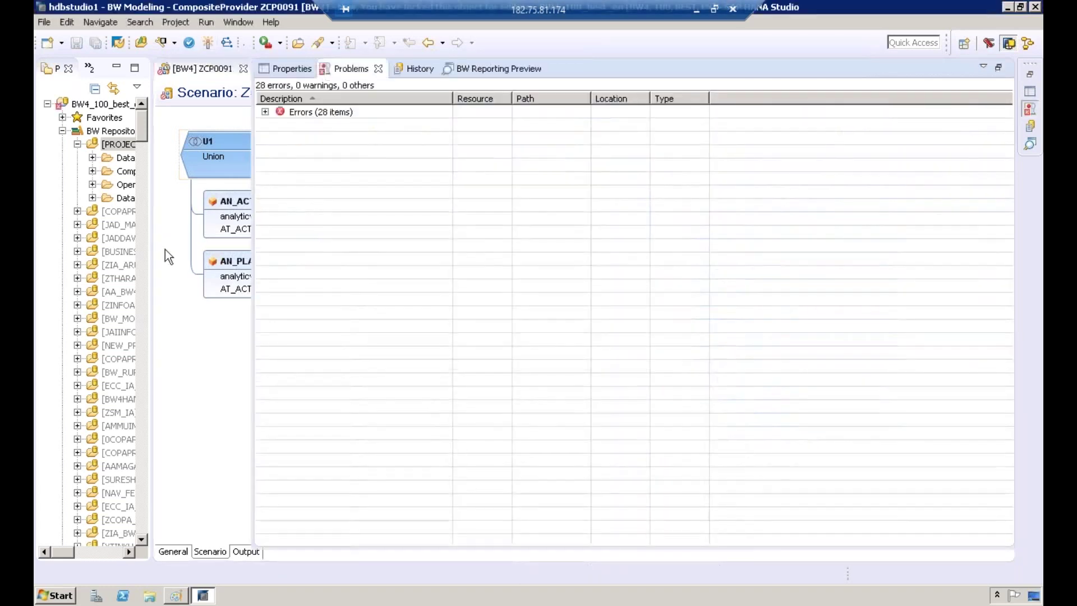
click(170, 241)
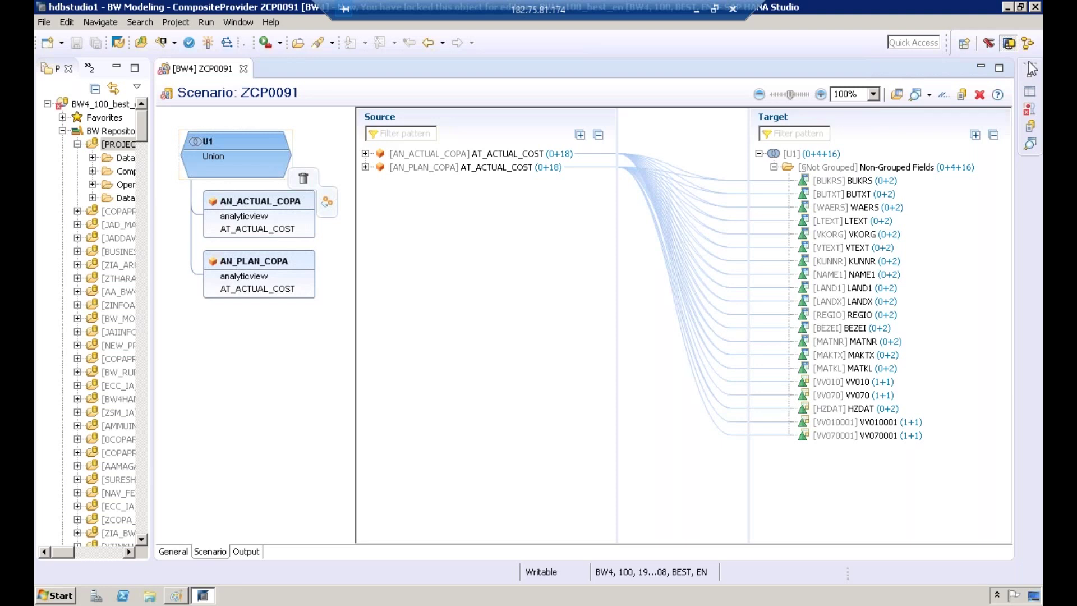
click(864, 306)
click(858, 193)
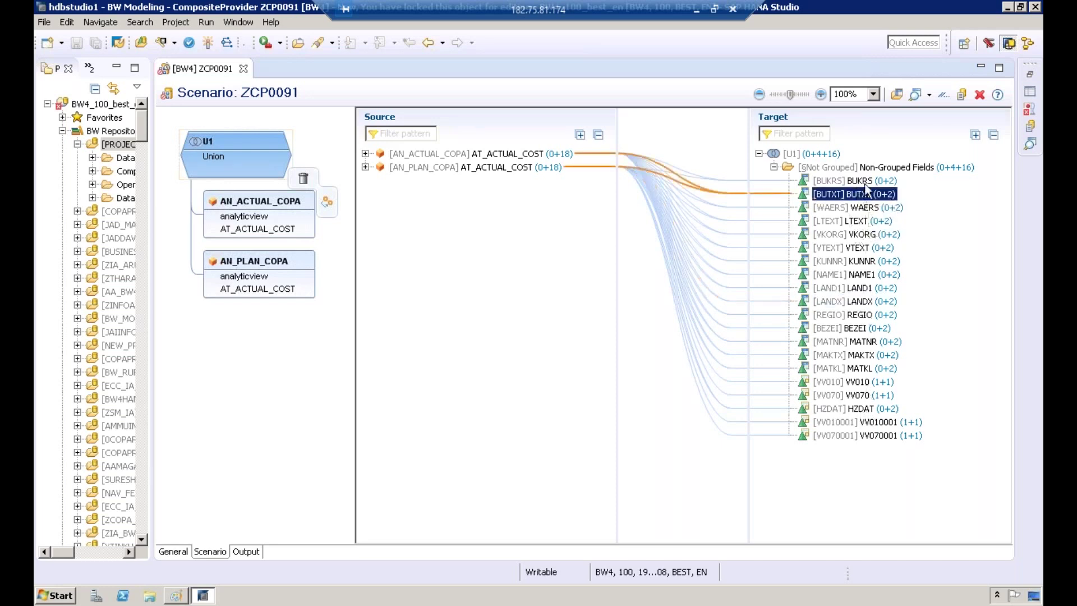
ctrl+click(865, 183)
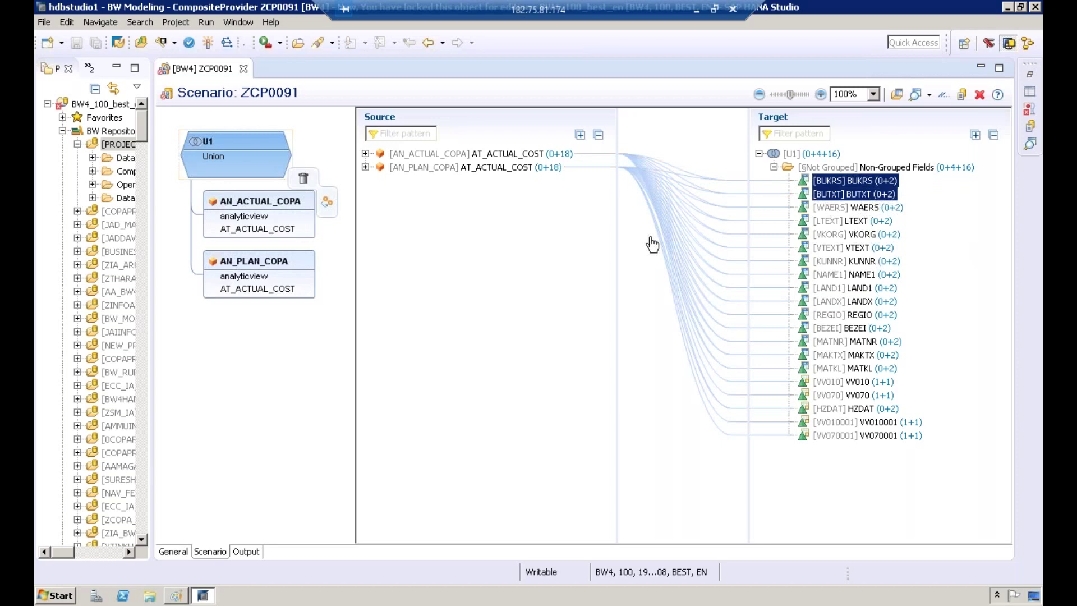
Delete the AN_ACTUAL_COPA and AN_PLAN_COPA providers from union U1.
right_click(273, 206)
click(270, 202)
right_click(267, 202)
click(302, 178)
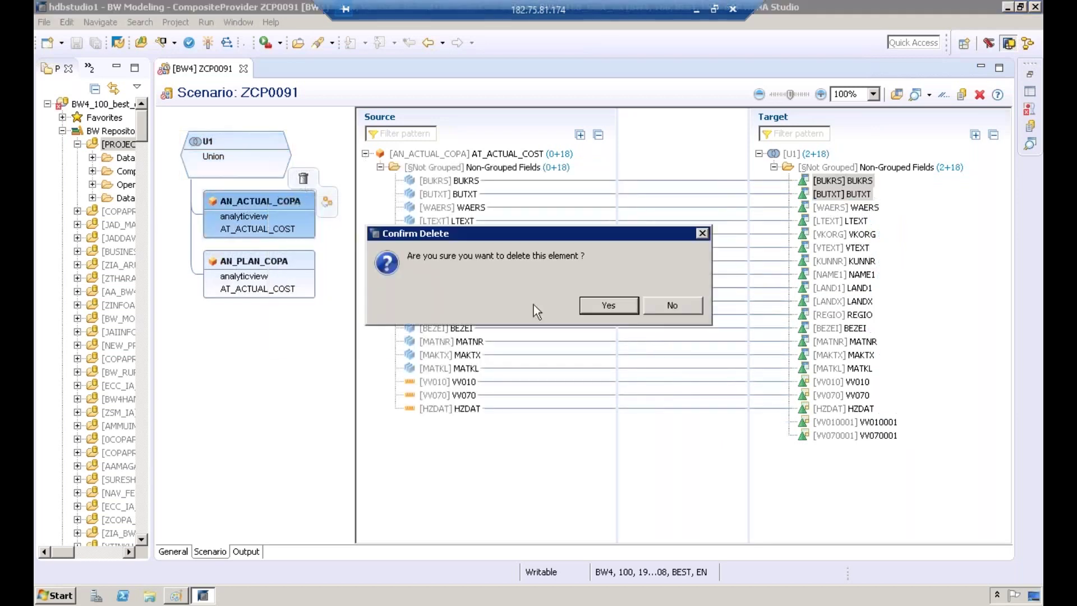
click(609, 305)
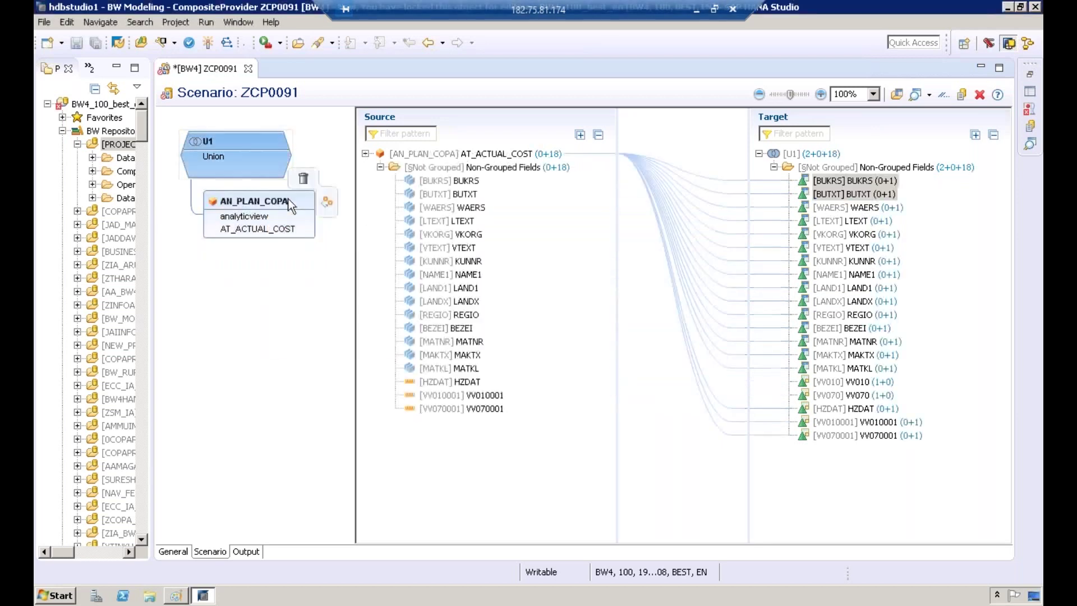
click(289, 205)
click(303, 178)
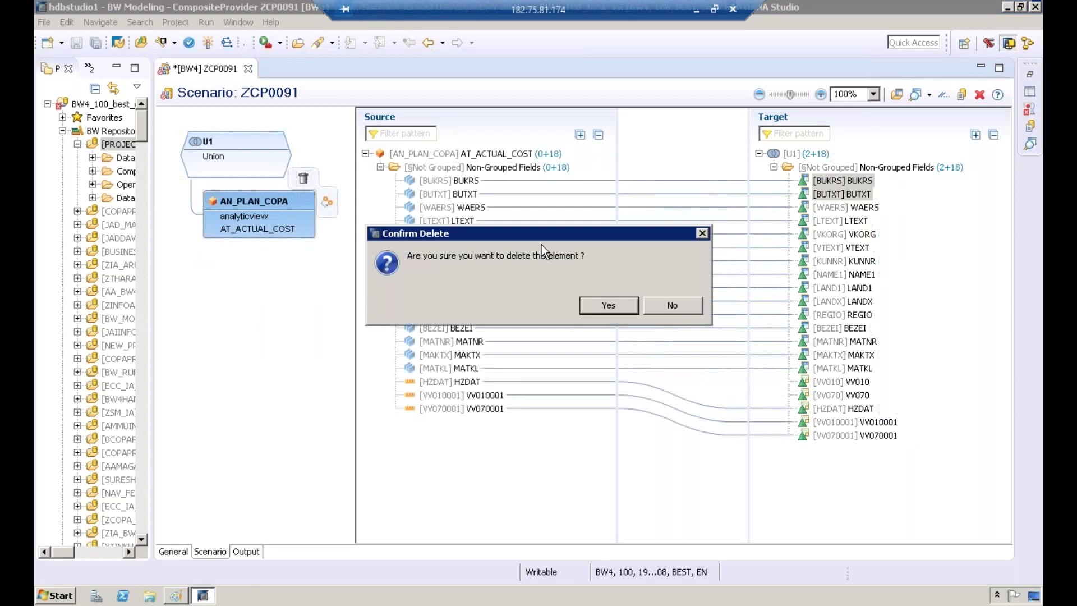
click(608, 305)
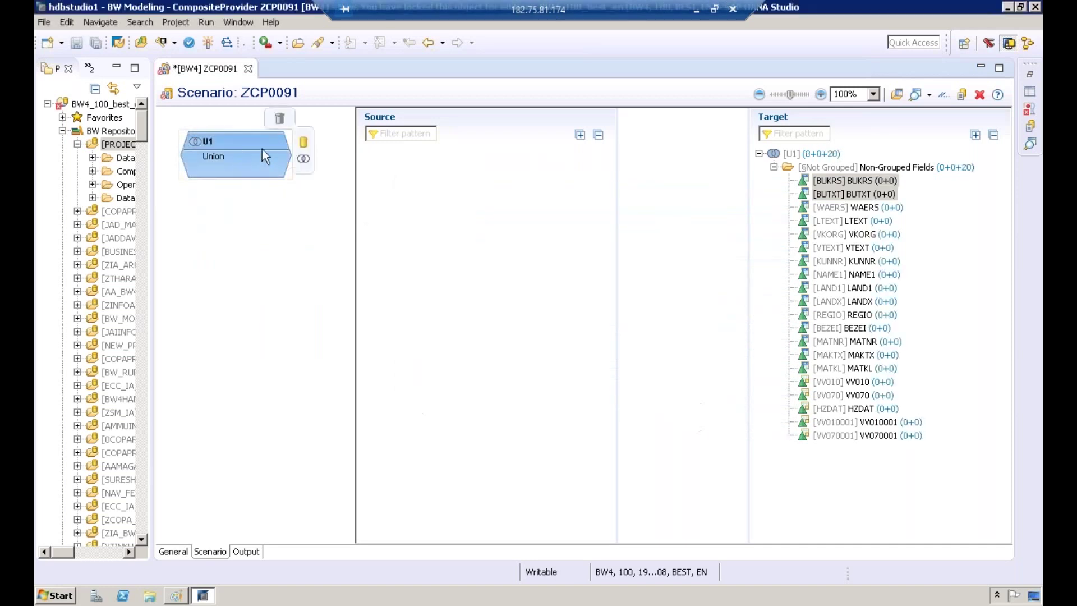
Search the SAP HANA views for new_neha and add AN_ACTUAL_COPA_DATA and AN_PLAN_COPA_DATA together as providers of union U1.
click(303, 159)
click(150, 52)
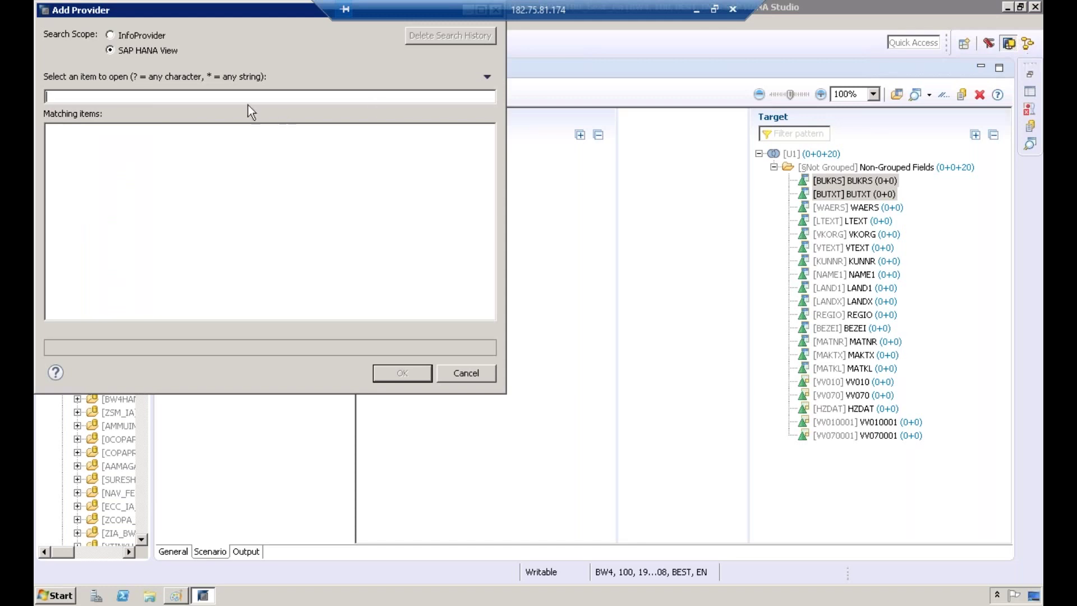
text(new_neha)
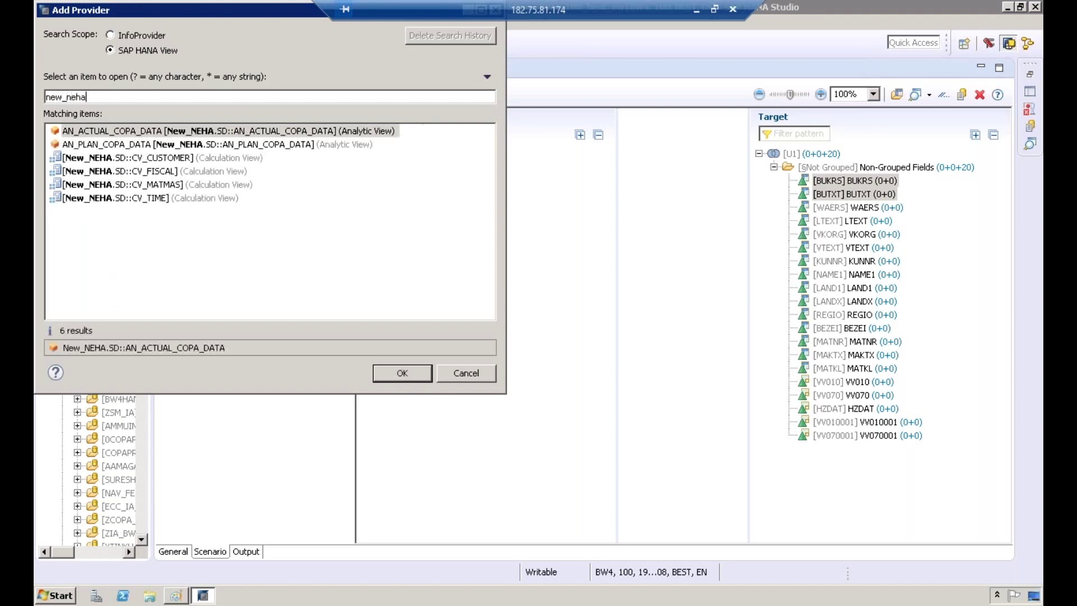
click(244, 130)
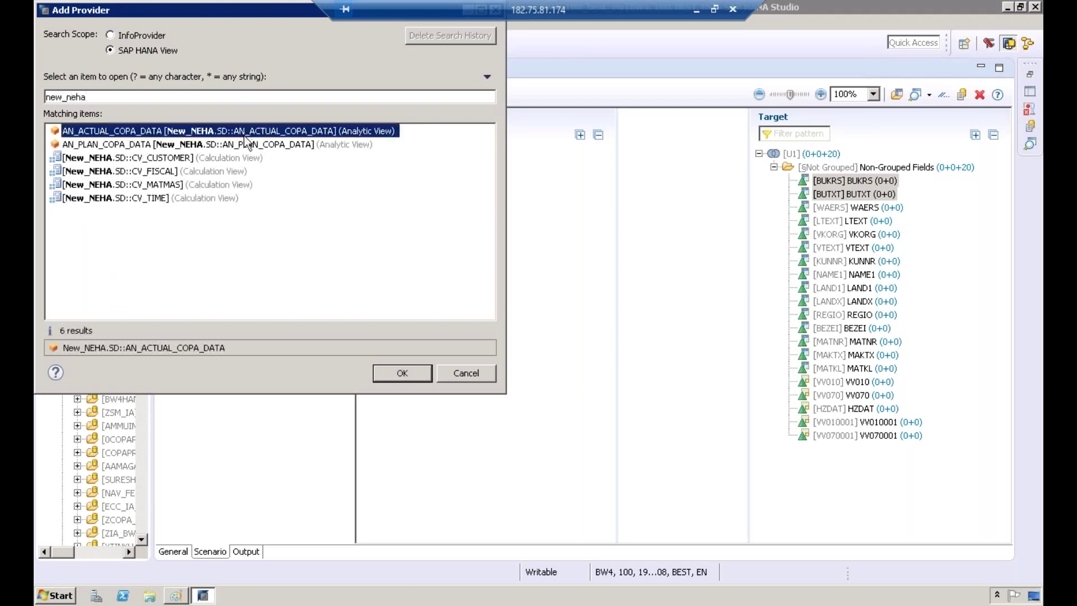
shift+click(245, 145)
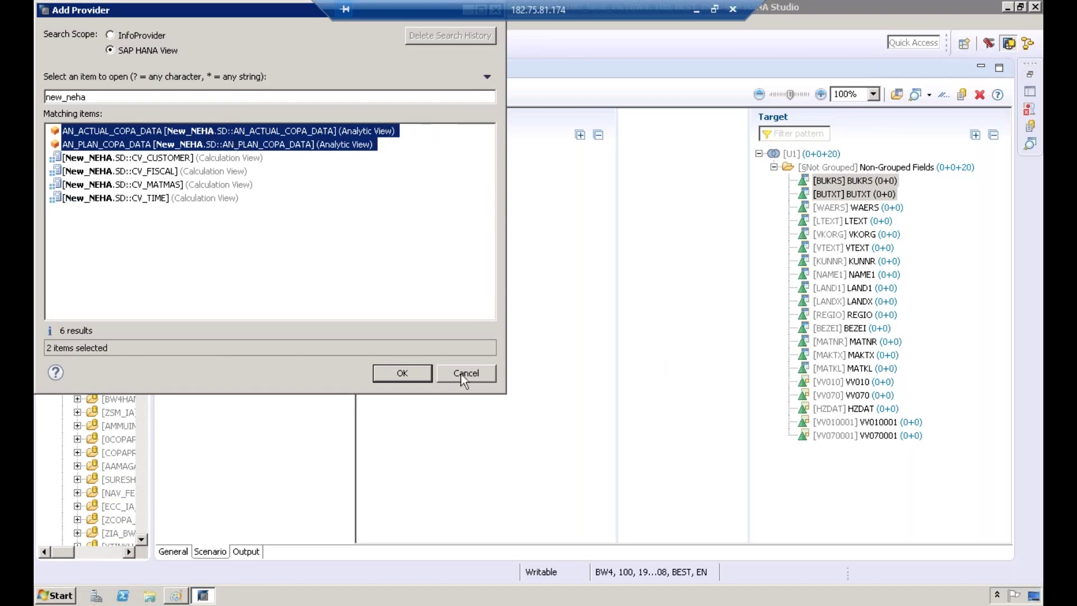
click(426, 372)
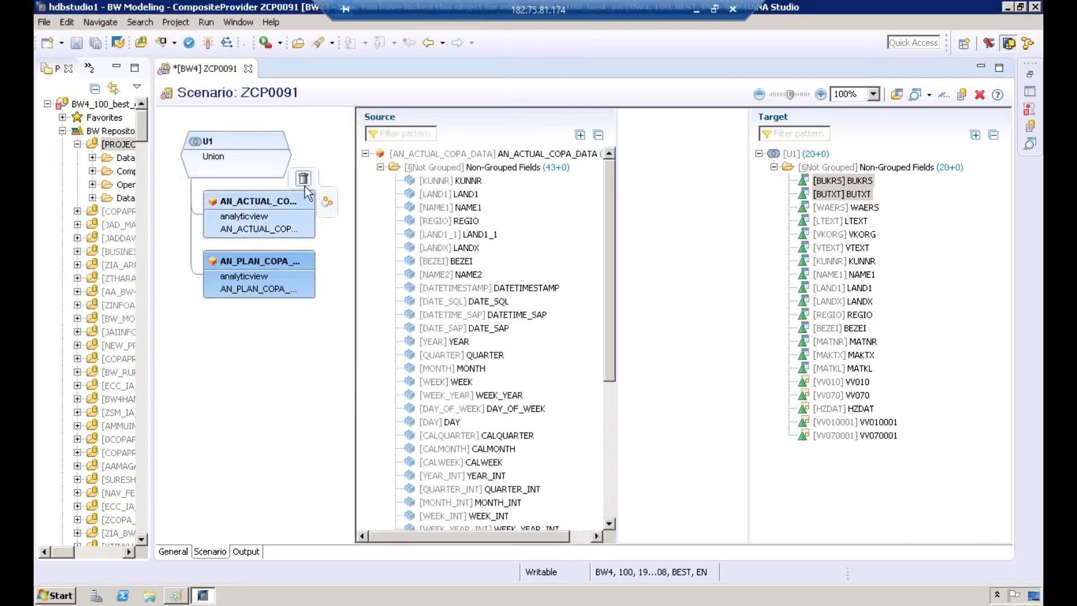
Remove all target fields from union U1 and look over the source fields of AN_ACTUAL_COPA_DATA.
click(813, 155)
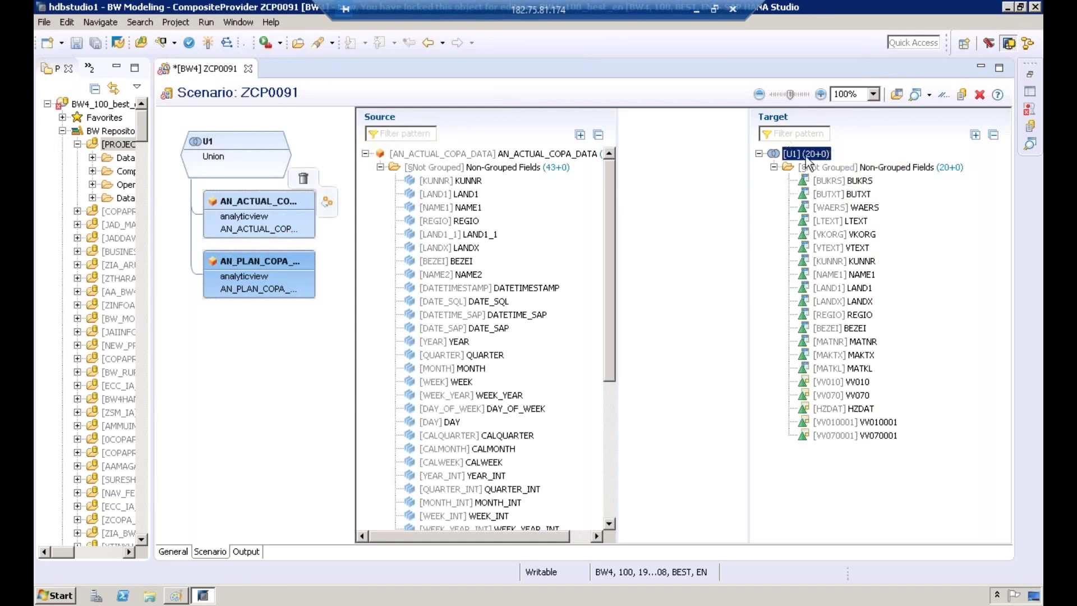
right_click(799, 157)
click(844, 217)
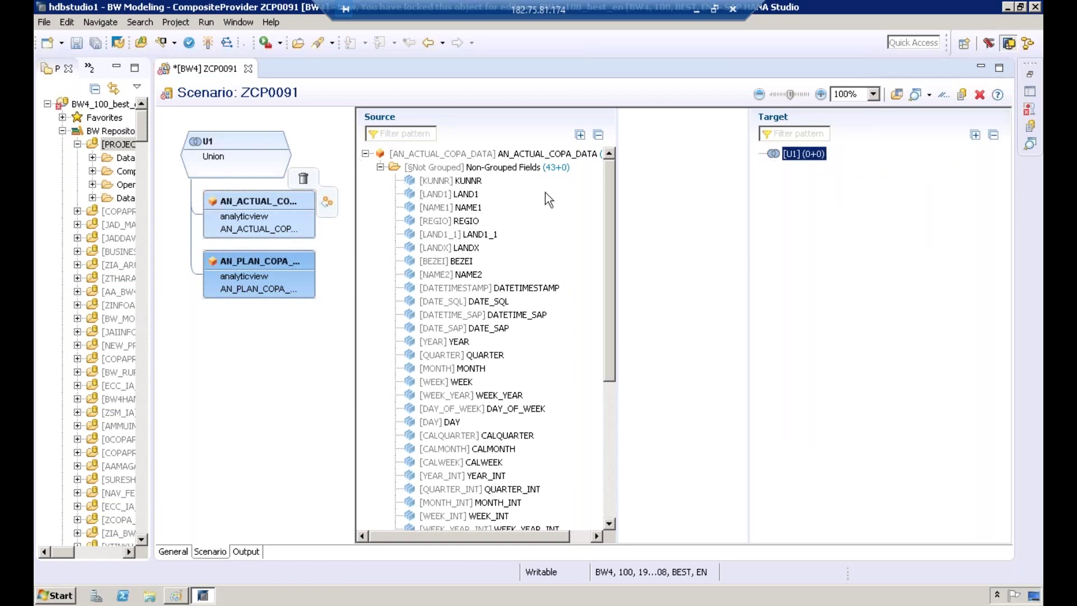
click(381, 168)
click(380, 167)
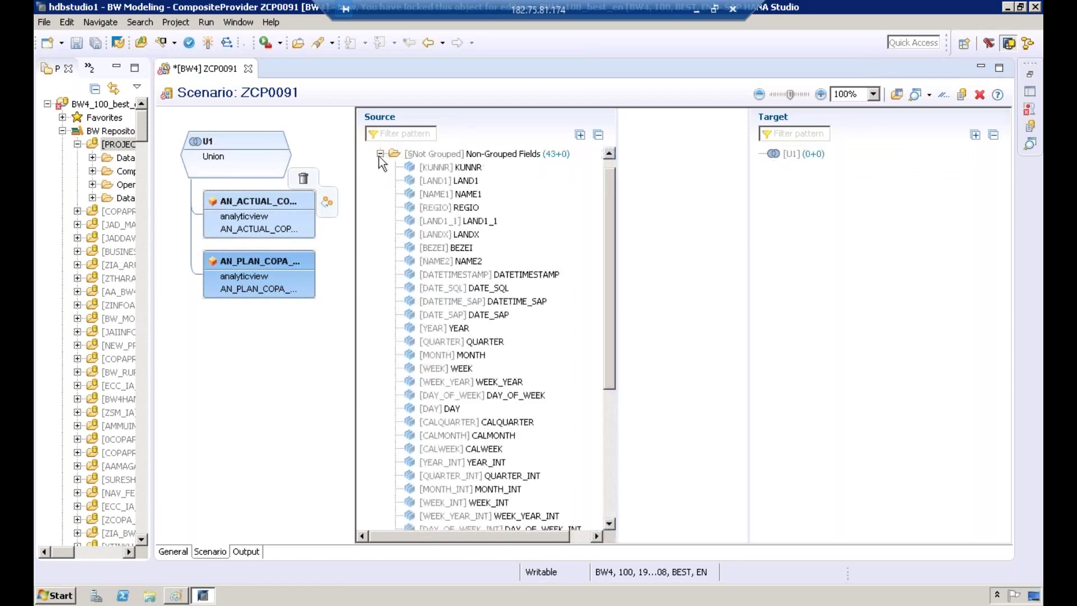
Create an assignment in union U1 for the KUNNR field of AN_ACTUAL_COPA_DATA.
click(380, 154)
click(239, 141)
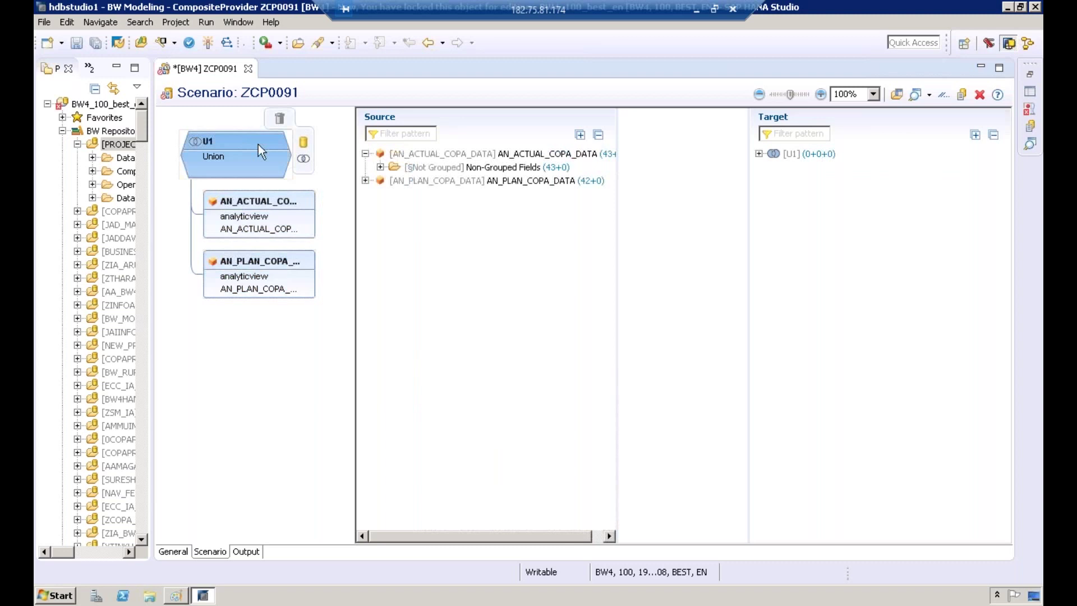
click(380, 167)
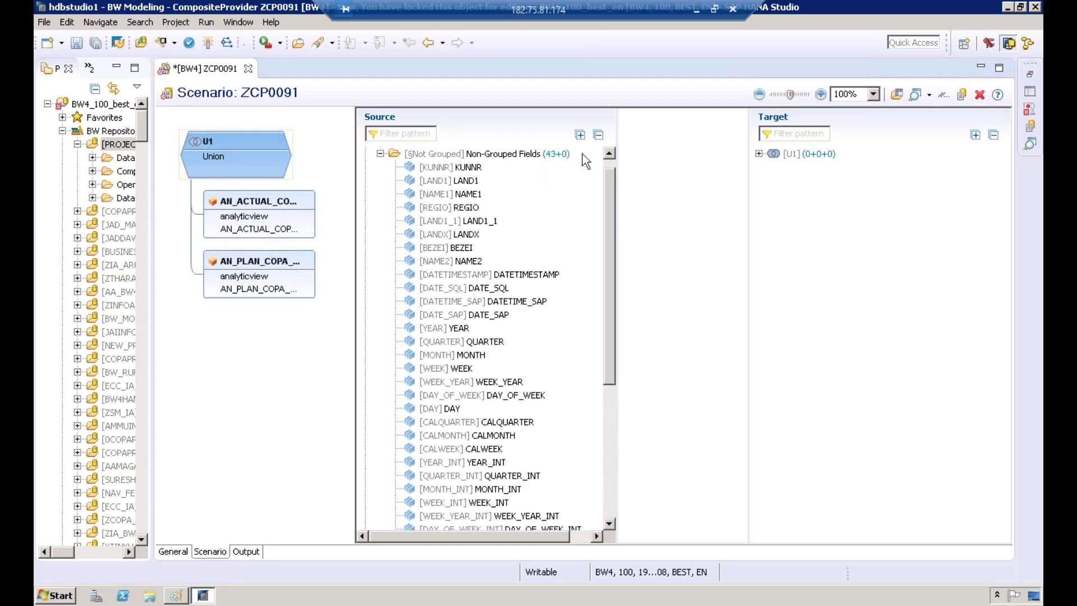
right_click(460, 167)
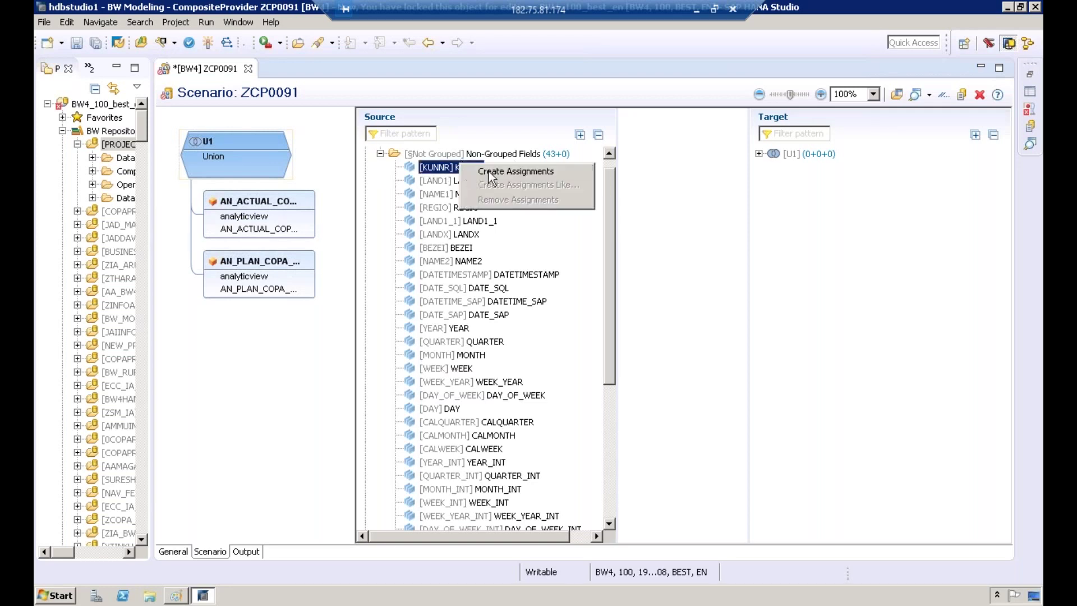
click(489, 171)
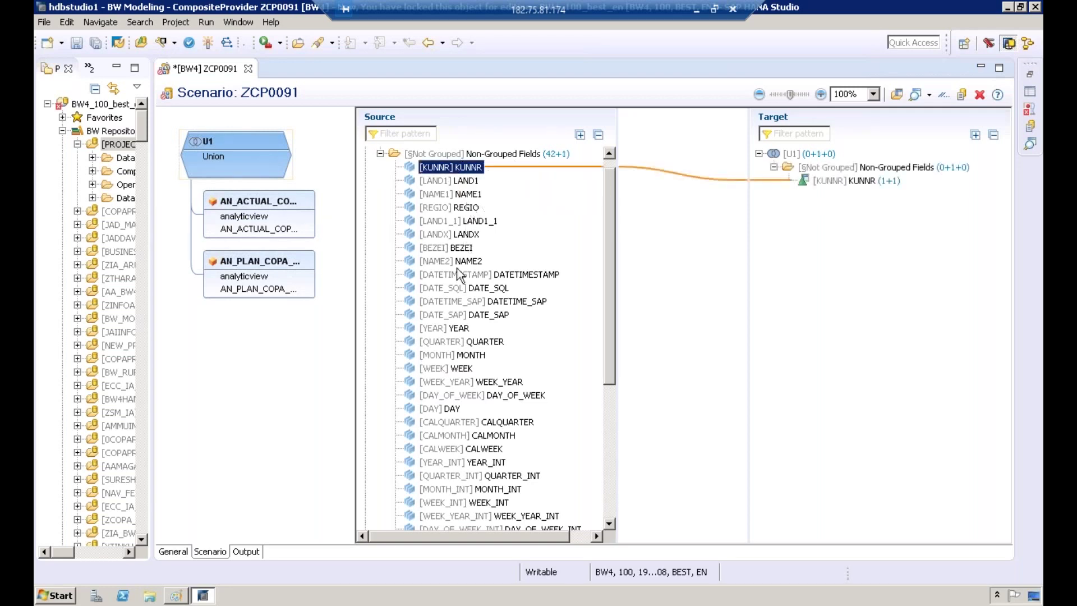
Create target assignments for the BUKRS and VV010 fields of AN_ACTUAL_COPA_DATA.
scroll(610, 365, down, 6)
click(450, 397)
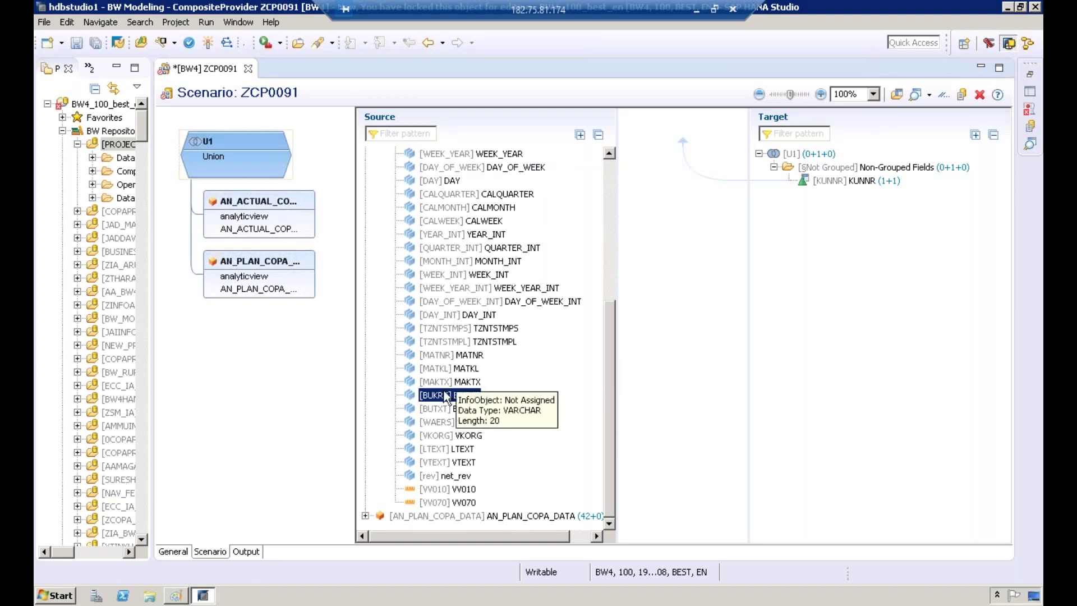
right_click(446, 396)
click(463, 406)
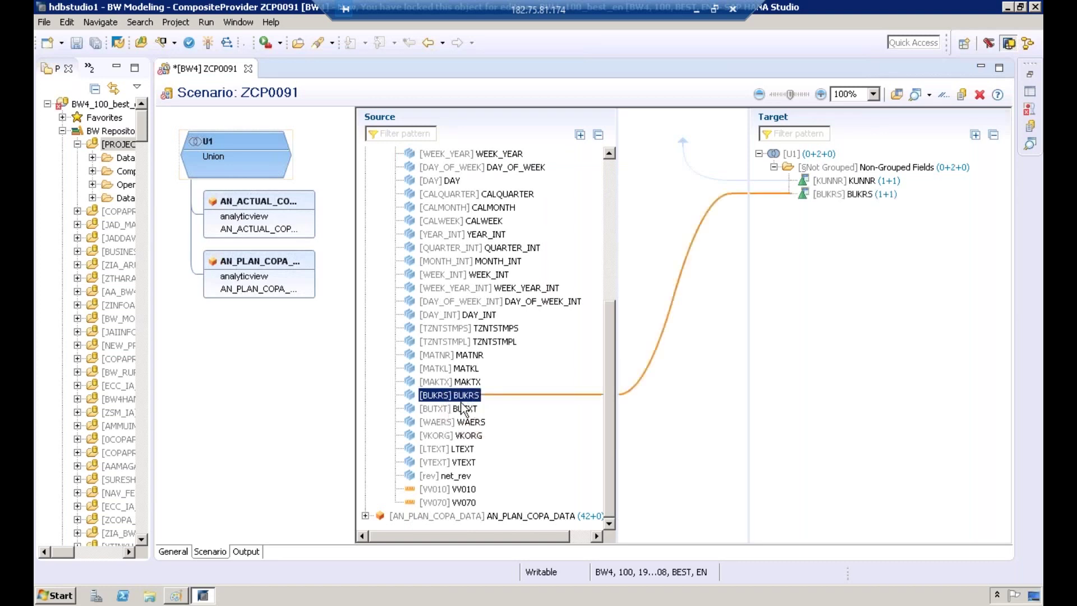
right_click(453, 491)
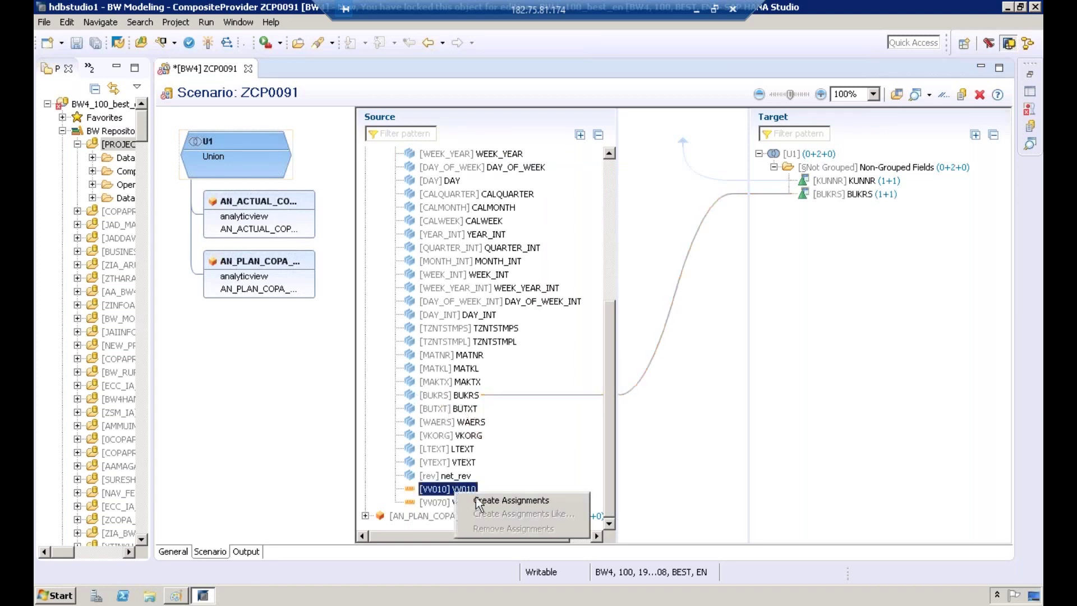
click(478, 501)
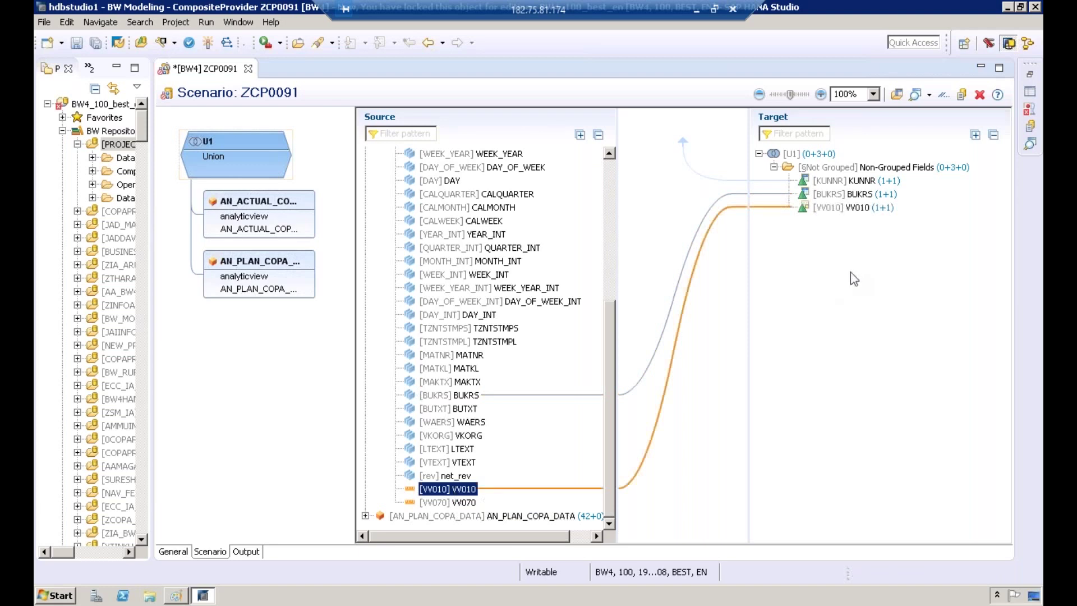
Create target assignments for the VV010001 and VV070001 key figures of AN_PLAN_COPA_DATA.
click(365, 516)
click(380, 517)
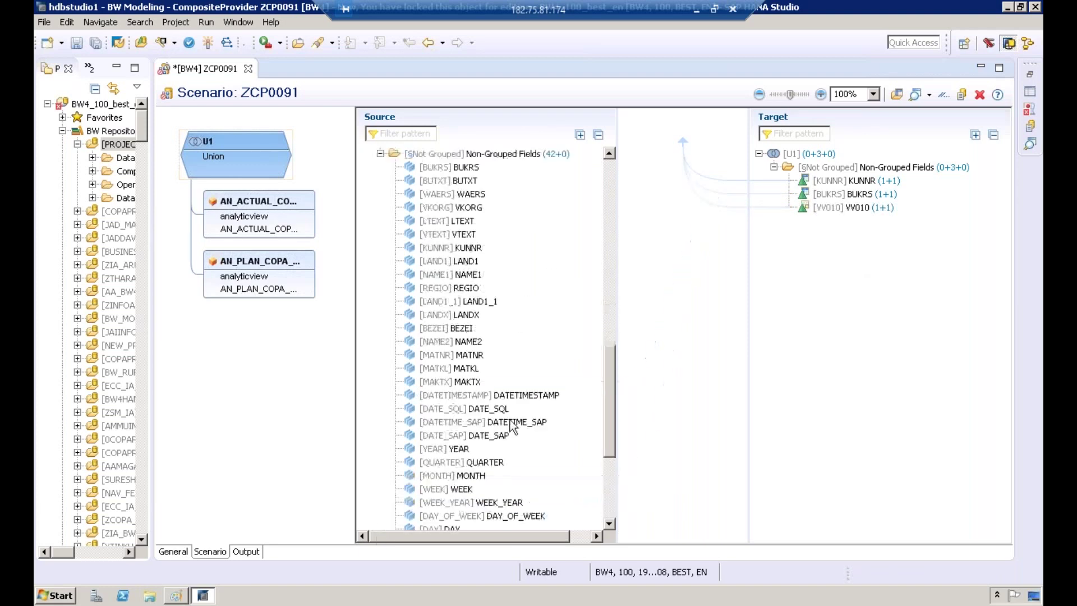
drag(611, 365, 611, 462)
click(467, 505)
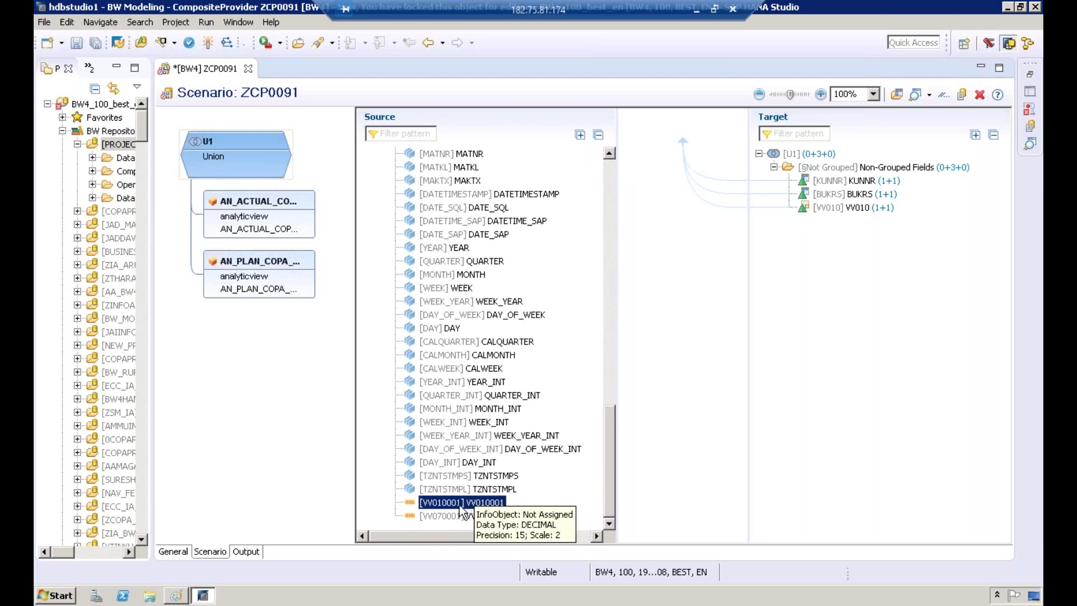
right_click(459, 504)
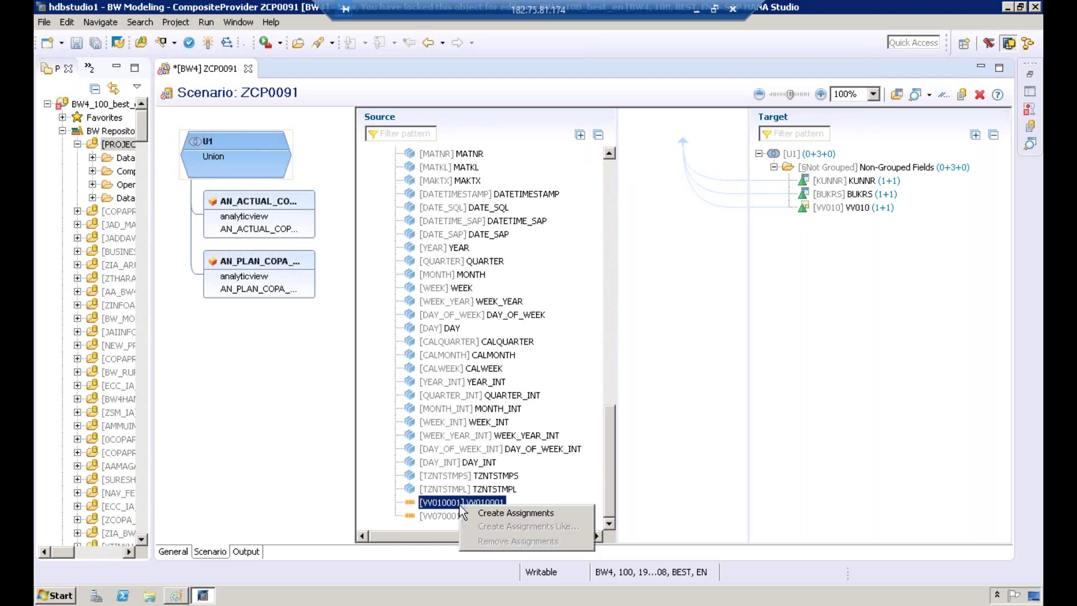
click(481, 513)
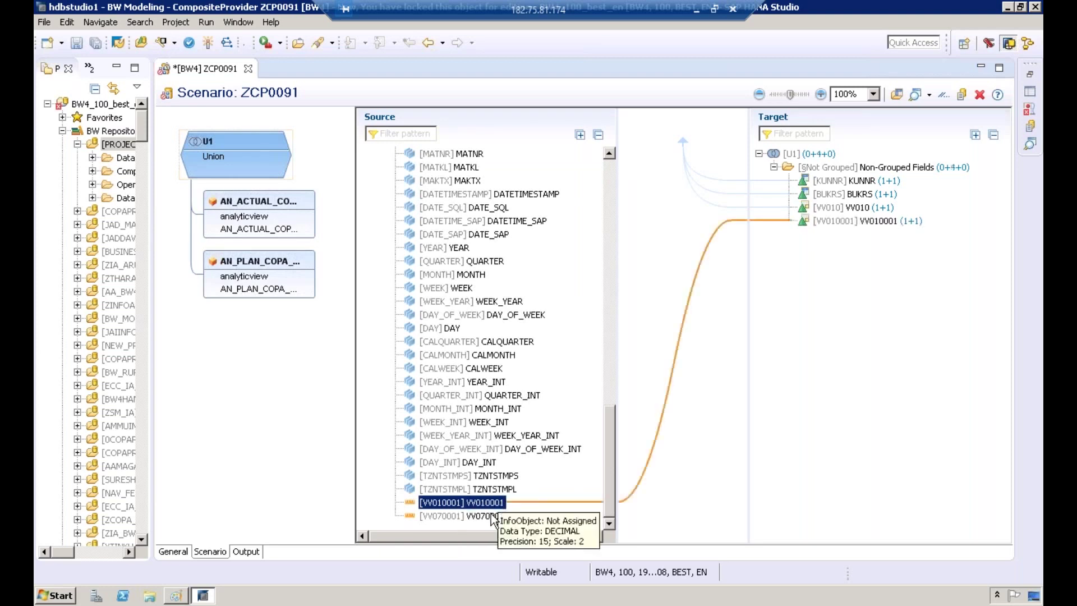
click(476, 517)
right_click(476, 517)
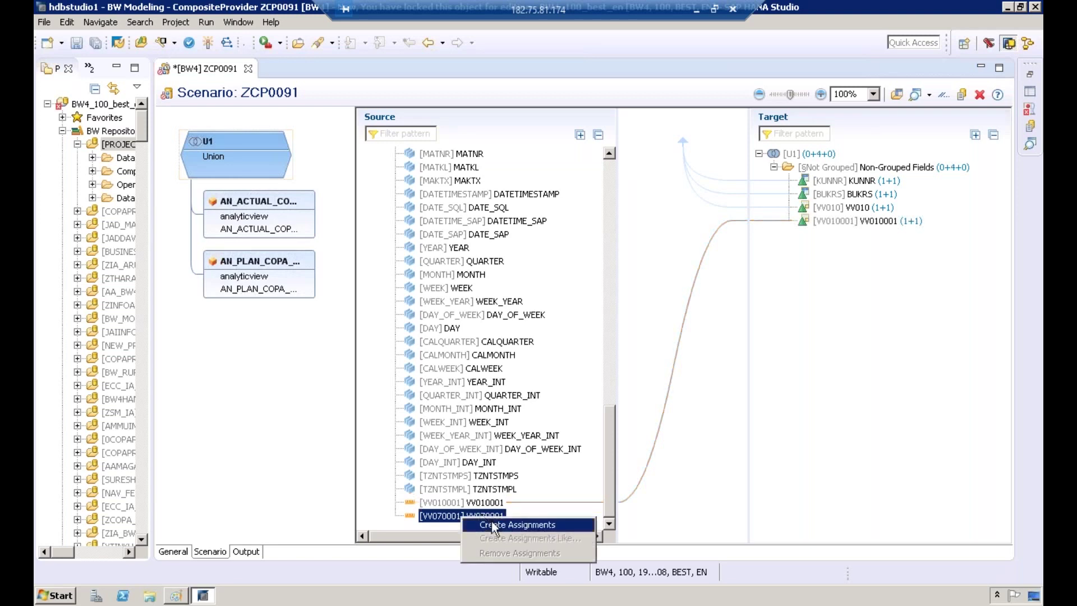
click(494, 525)
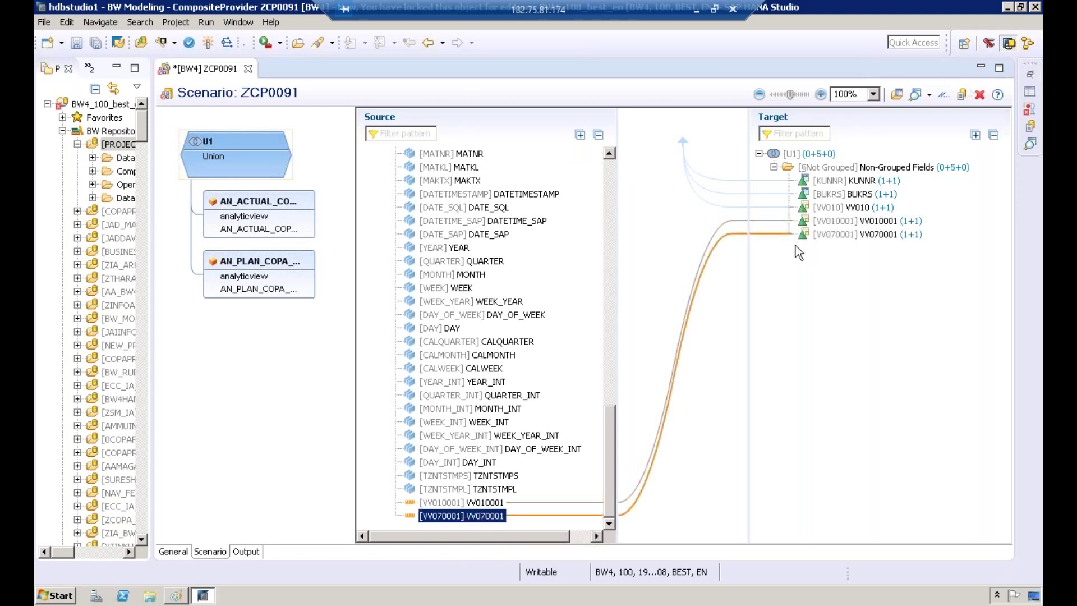
Examine which source fields are assigned to the target fields of U1, from KUNNR through VV070001.
click(830, 182)
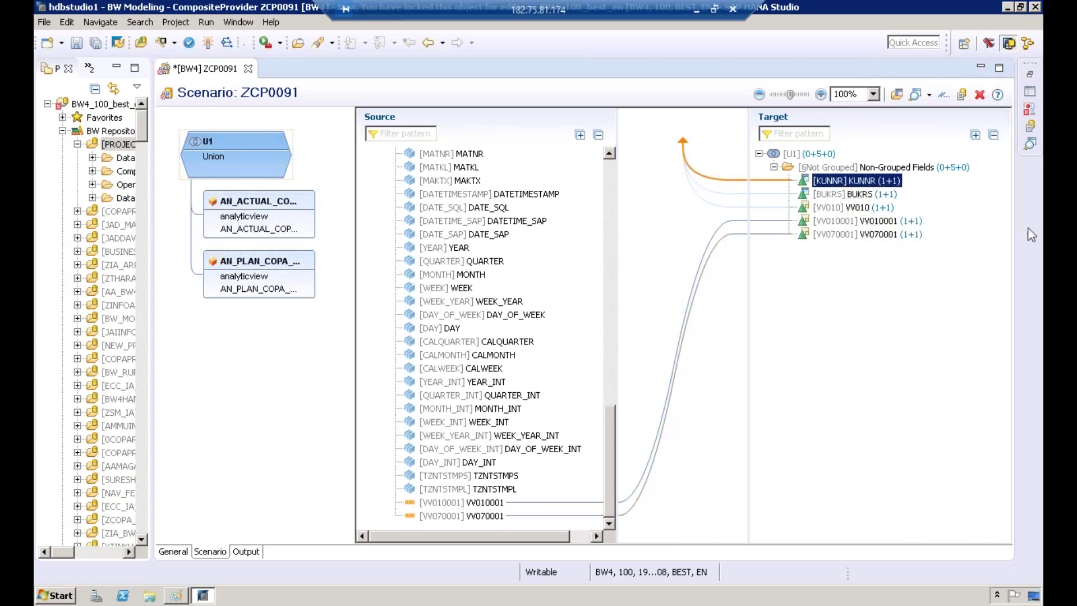
click(864, 195)
click(862, 212)
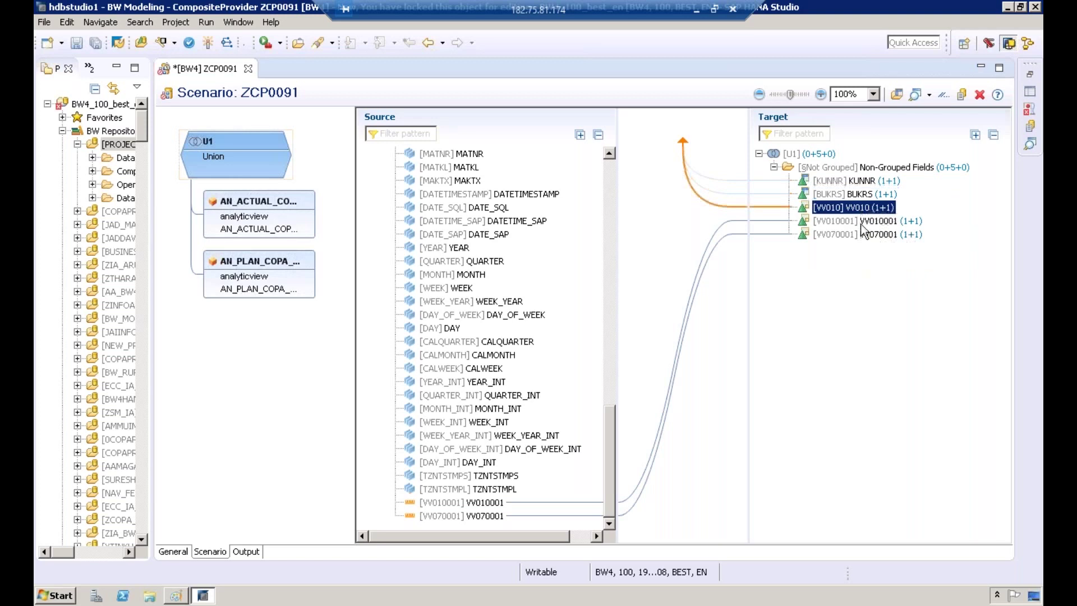
click(862, 222)
click(862, 234)
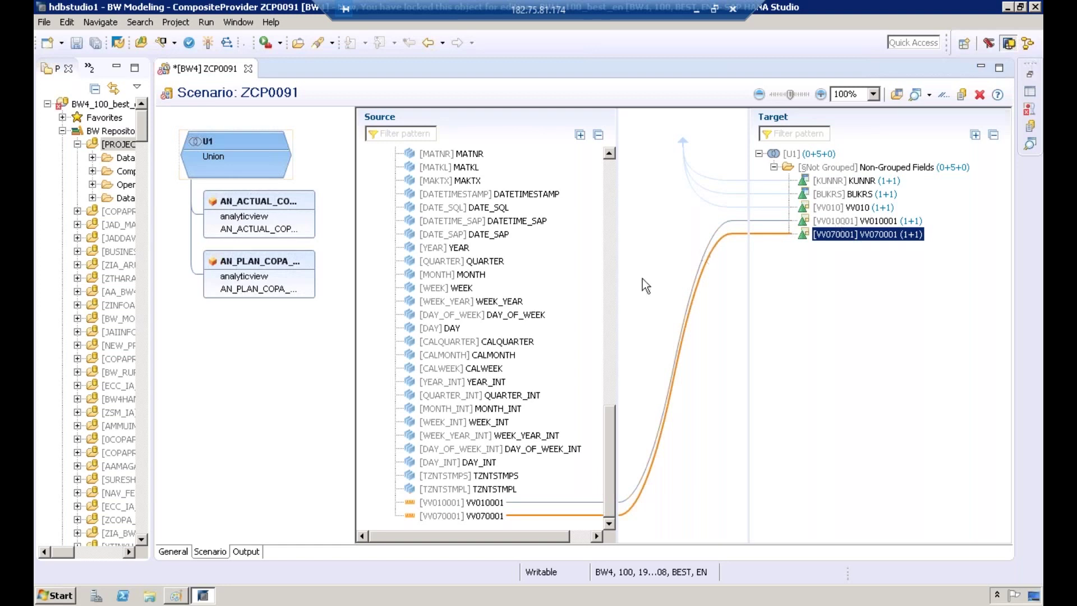
click(609, 216)
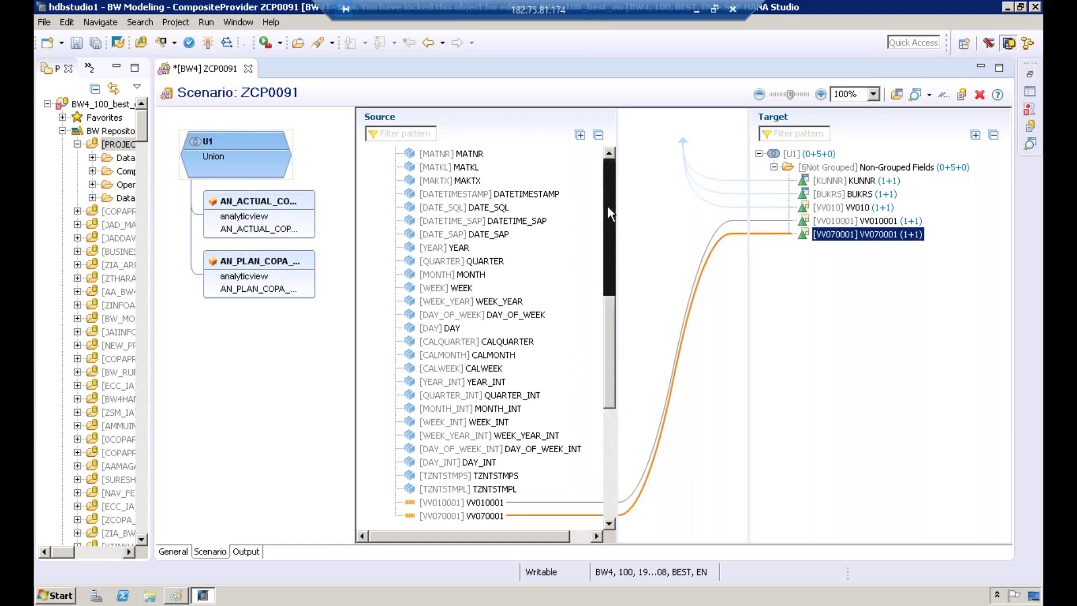
click(829, 180)
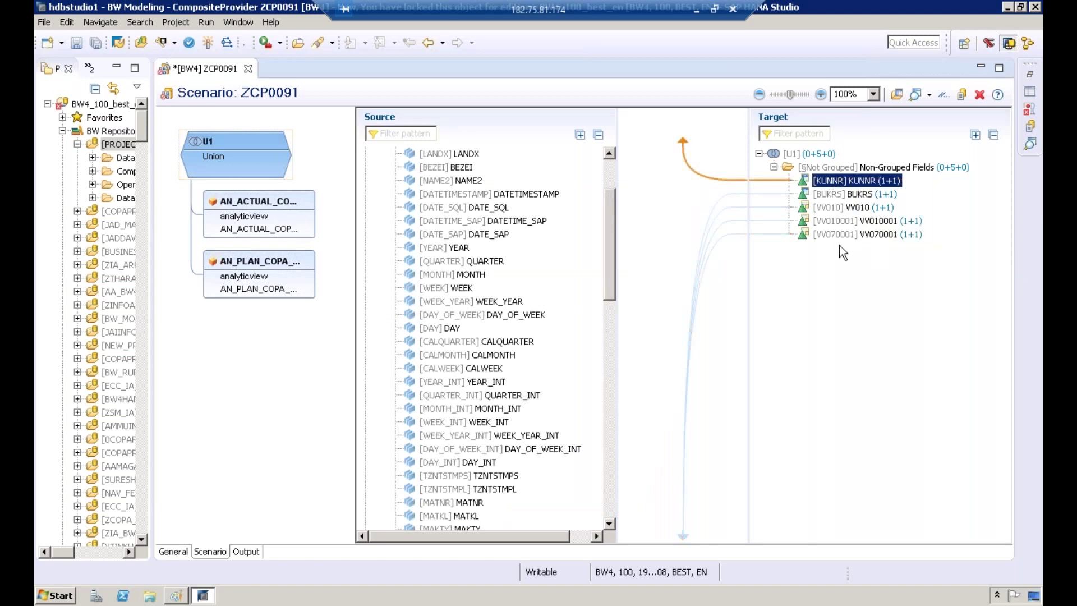
click(826, 194)
Map KUNNR and BUKRS of AN_PLAN_COPA_DATA to the existing KUNNR and BUKRS target fields.
drag(608, 263, 601, 231)
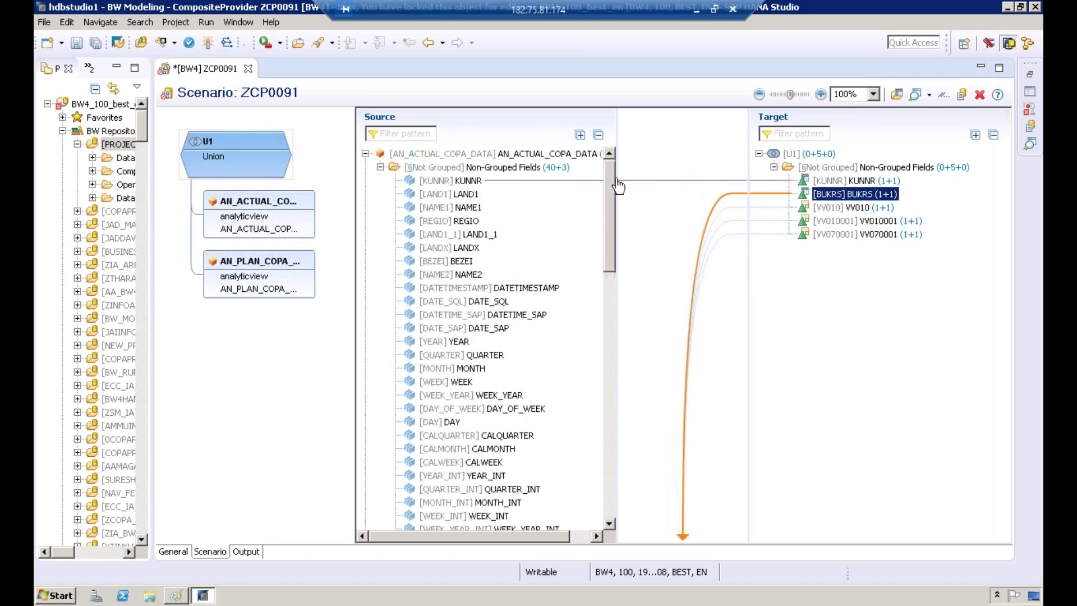
drag(609, 213, 593, 177)
drag(611, 280, 615, 385)
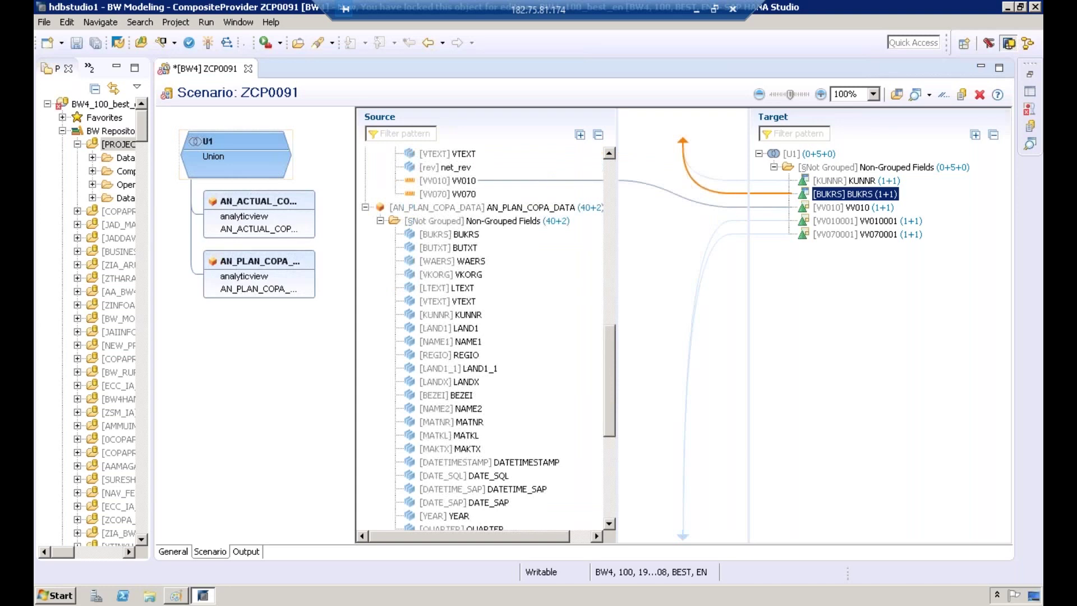
drag(481, 314, 848, 181)
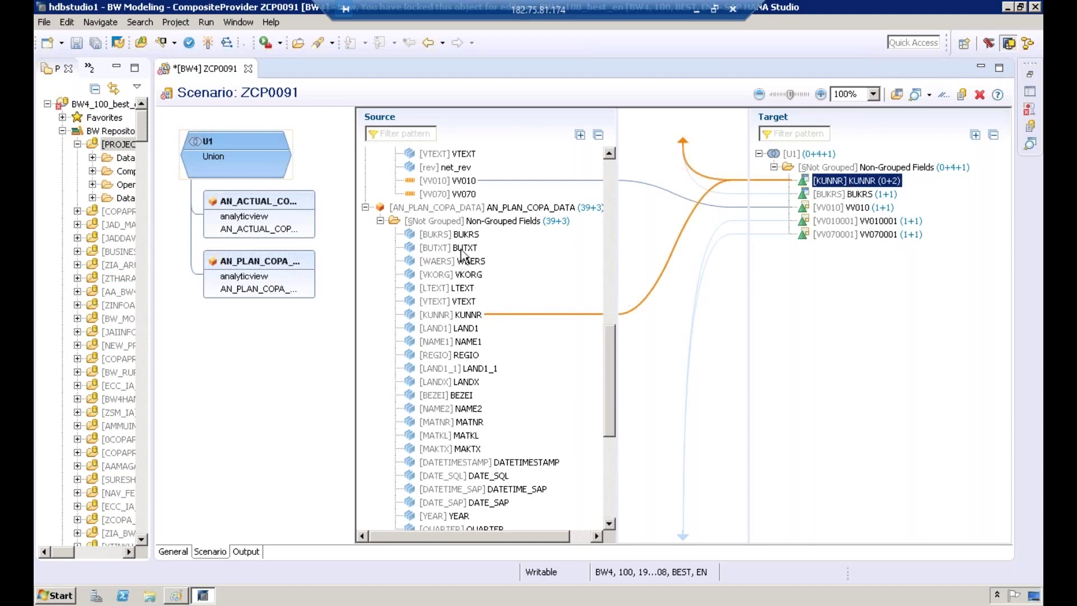
click(449, 235)
drag(449, 237, 862, 196)
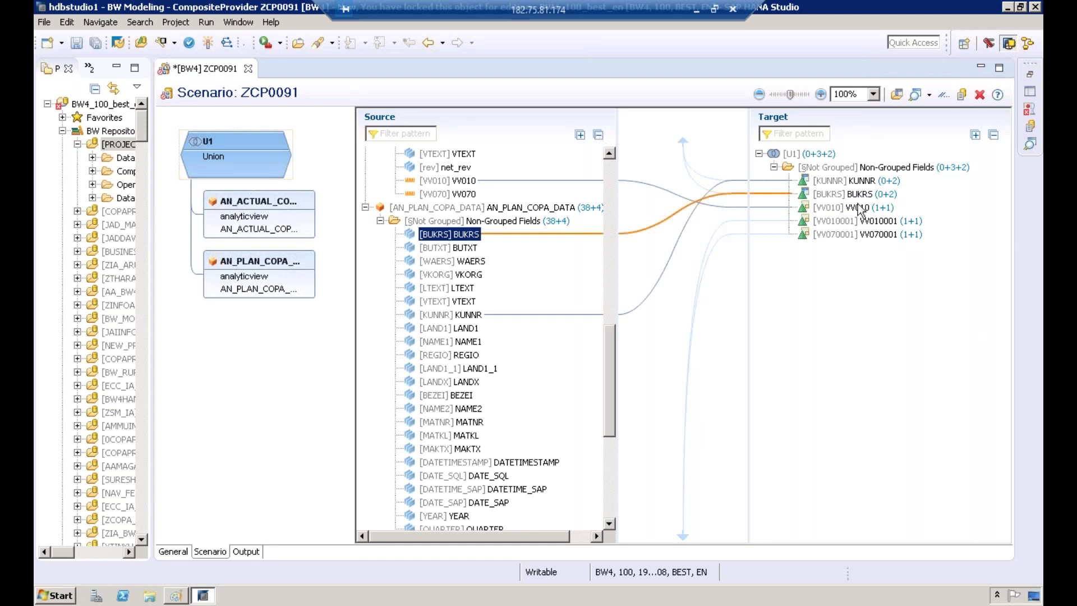
Check the assignments of the U1 target fields and activate CompositeProvider ZCP0091.
click(861, 181)
click(861, 195)
click(864, 208)
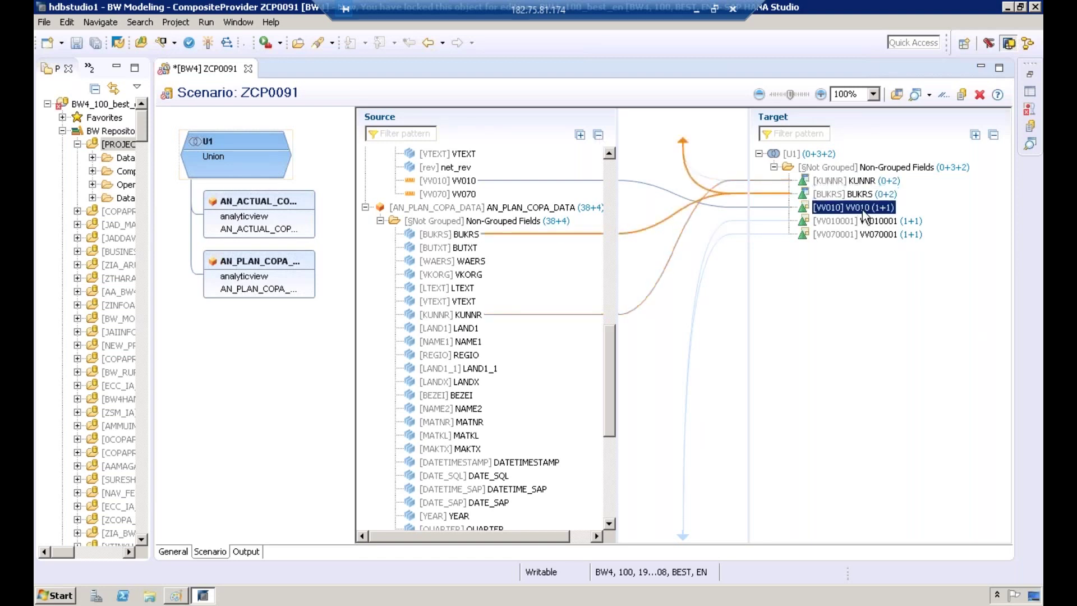
click(877, 220)
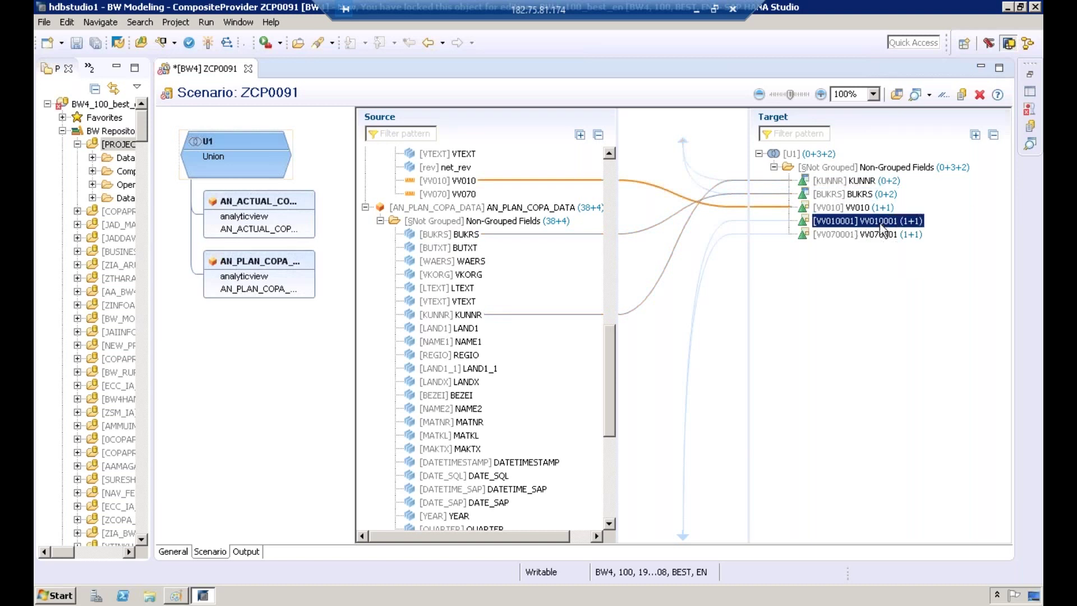
click(879, 236)
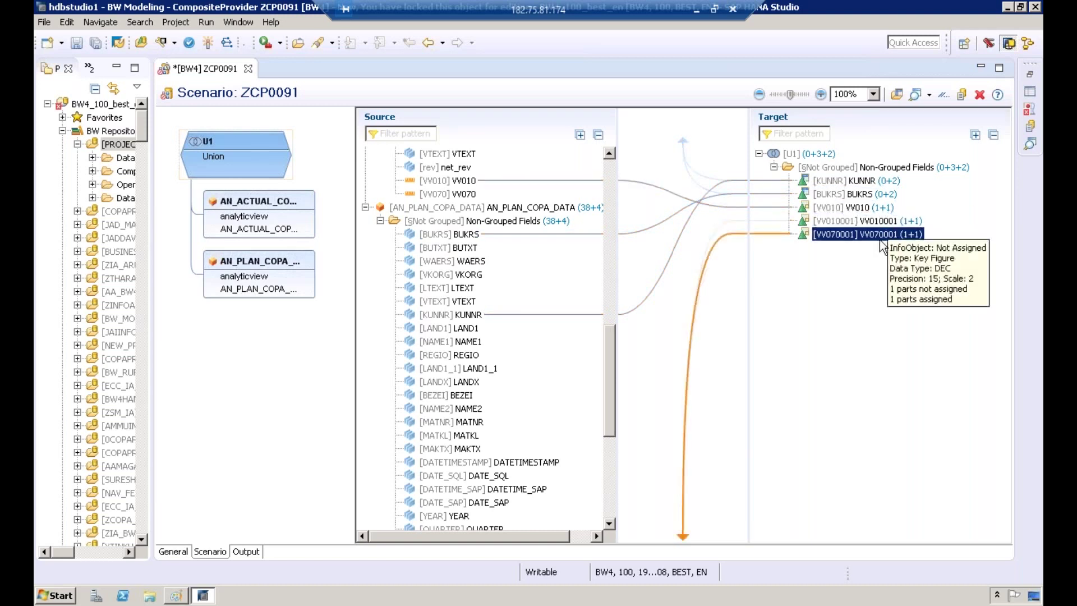
click(211, 48)
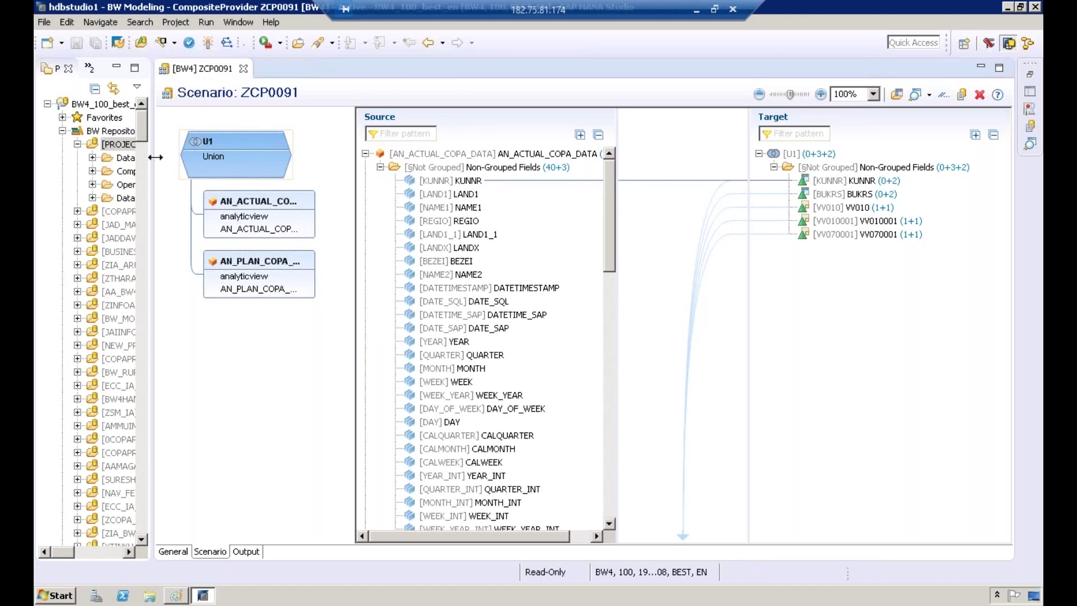
Select ZCP0091 among the CompositeProviders of PROJECT_B4H and open its reporting preview as Analytics List UIBB.
drag(155, 157, 263, 157)
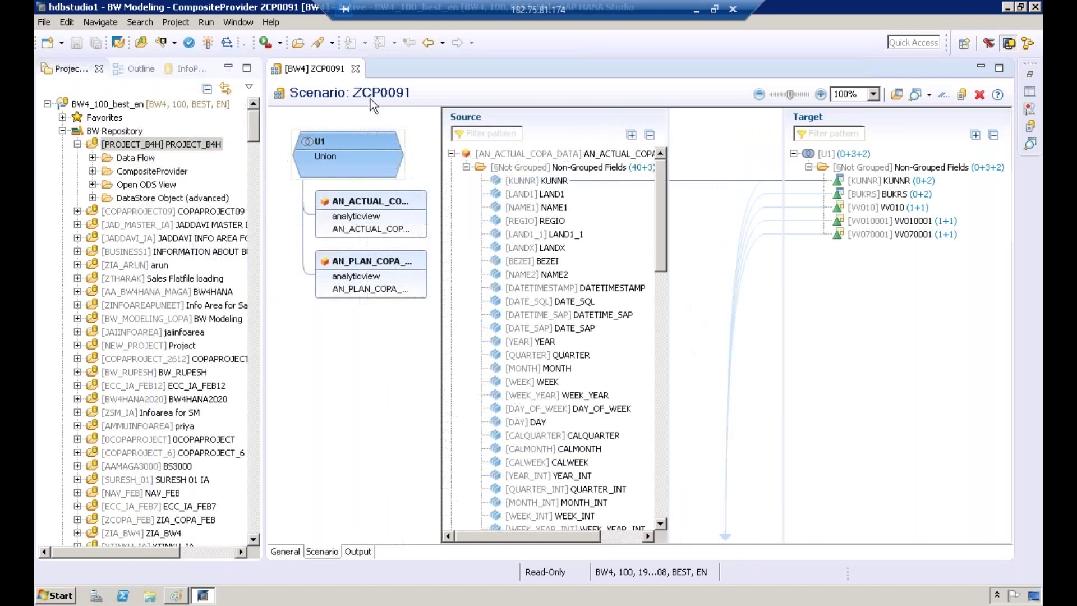
click(92, 171)
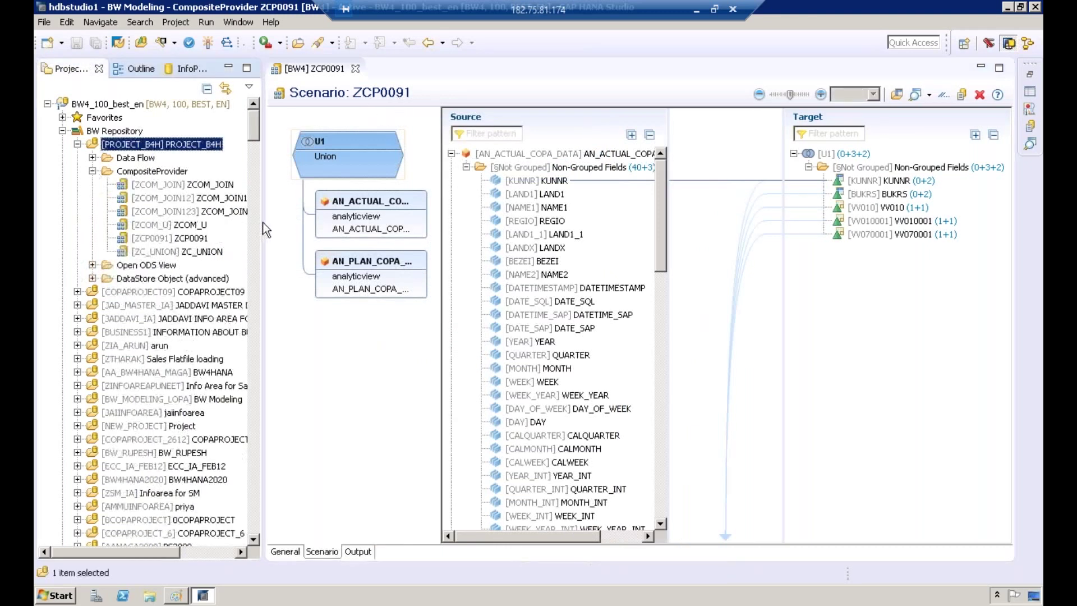
drag(262, 227, 328, 225)
click(185, 240)
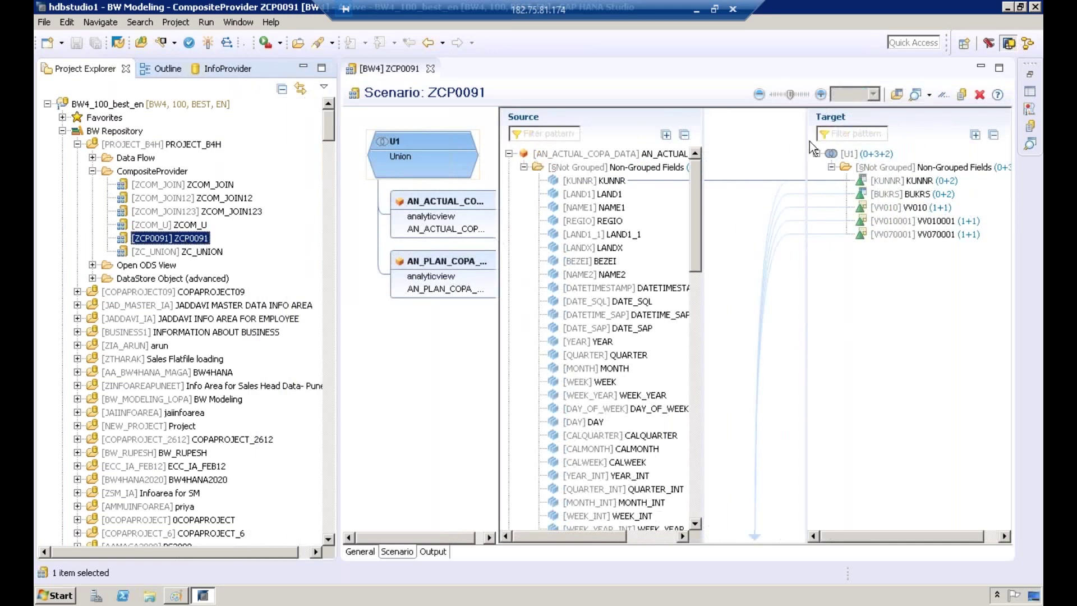
click(929, 98)
click(929, 94)
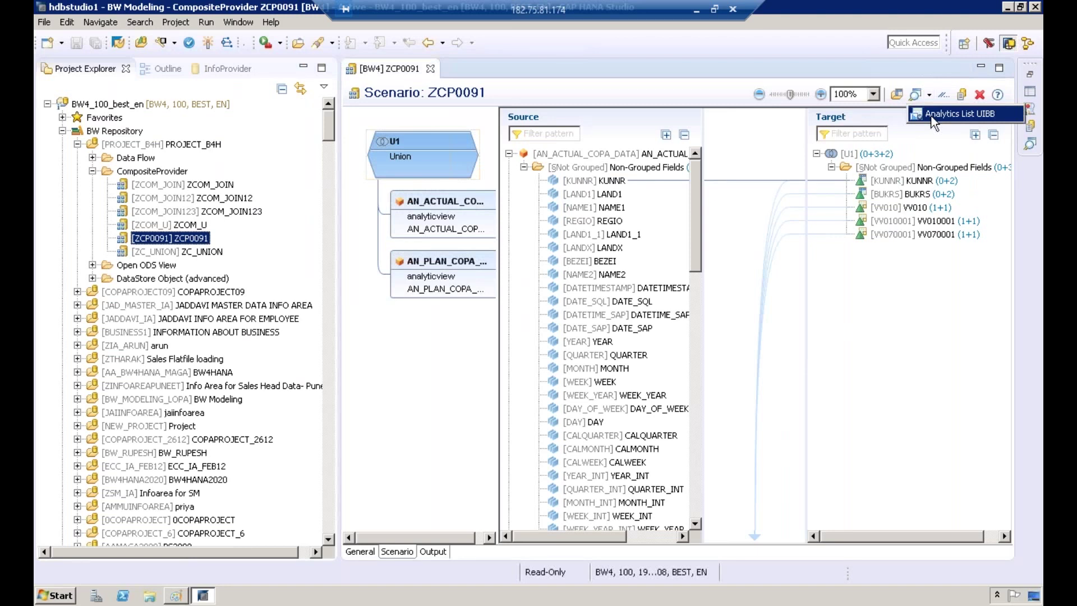
click(931, 116)
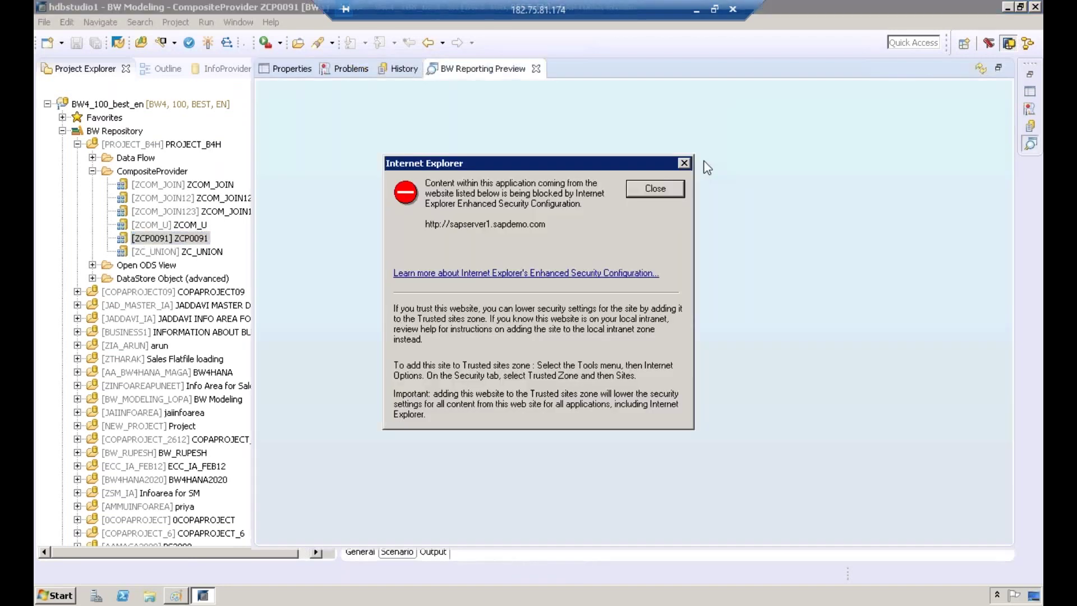
click(642, 193)
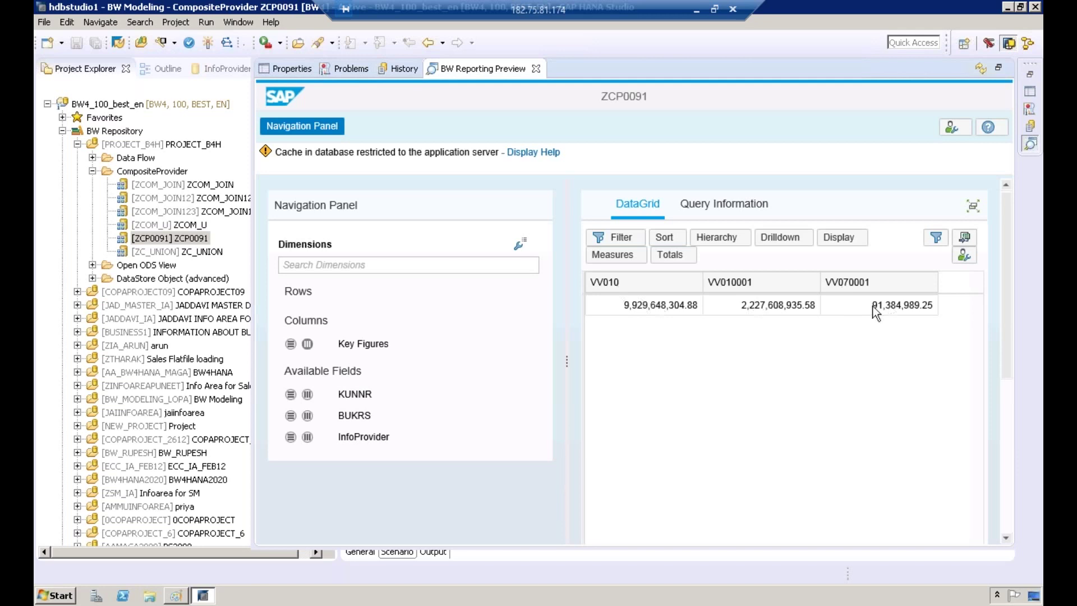
Try to break down the ZCP0091 preview by BUKRS in the rows and in the columns.
click(291, 415)
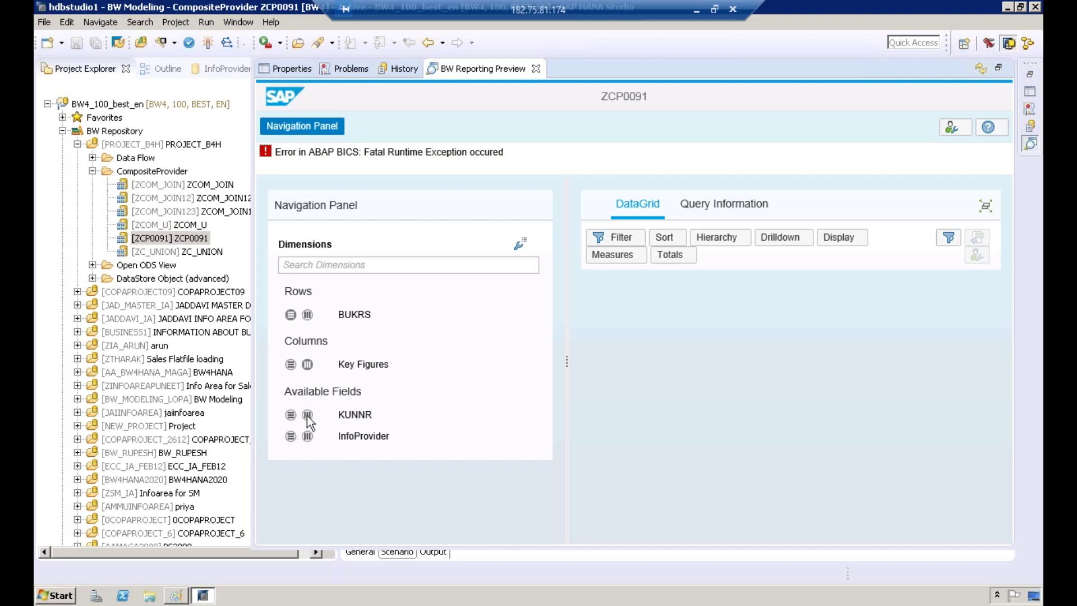
click(307, 315)
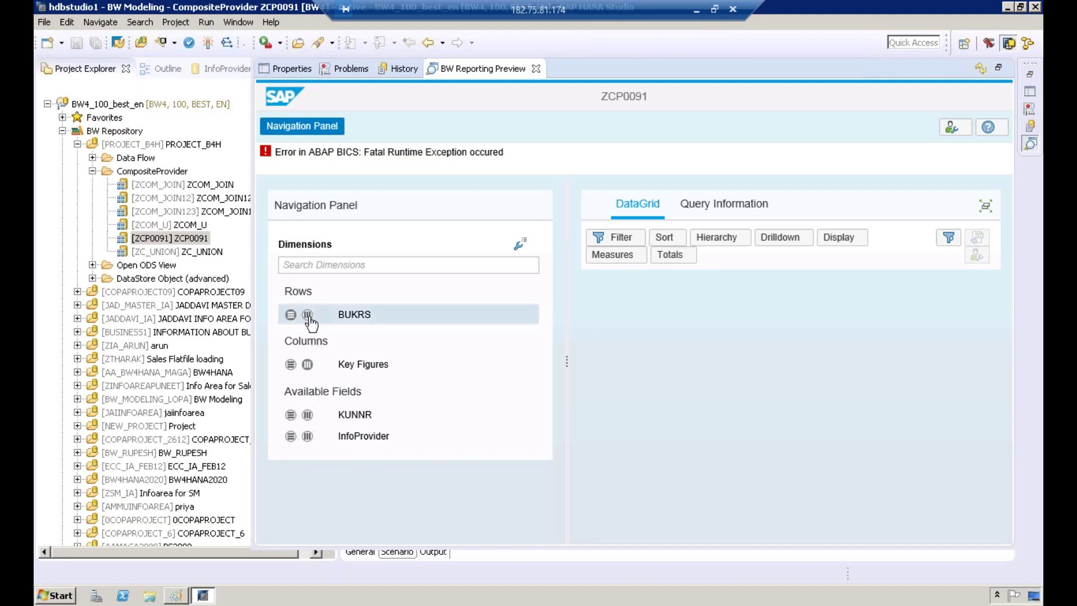
Preview CompositeProvider ZCOM_U with BUKRS and InfoProvider in the rows.
click(290, 357)
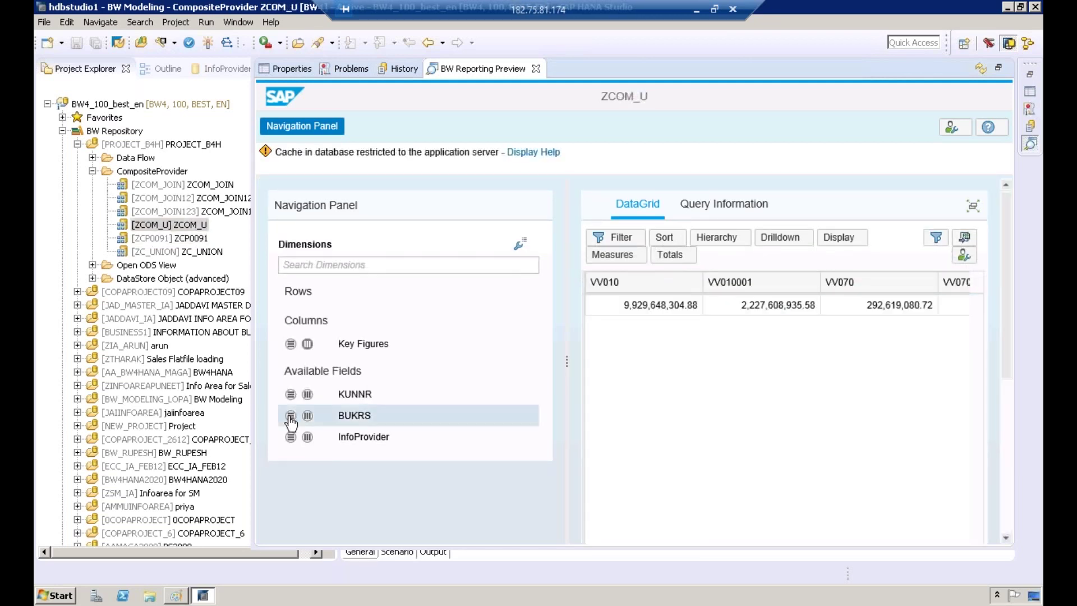
click(290, 415)
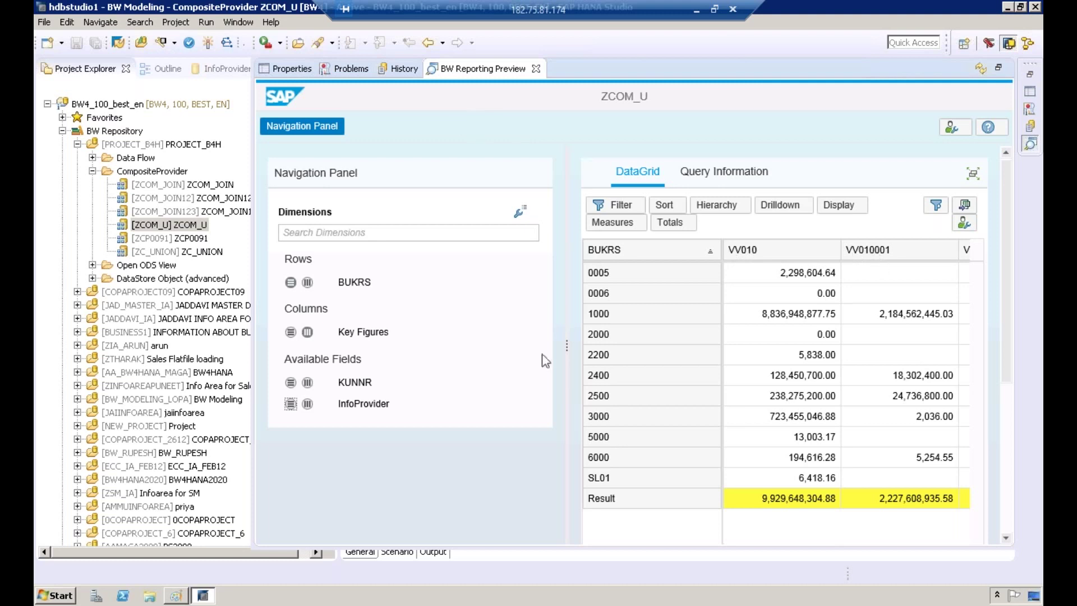
click(291, 404)
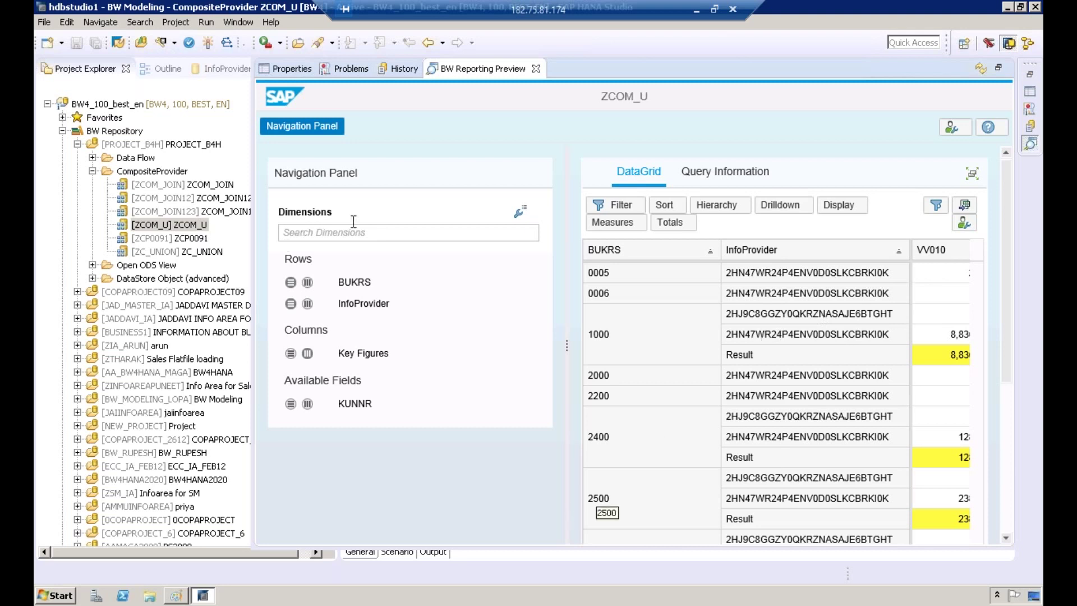
Leave the reporting preview and switch to the architecture diagram in Paint.
click(1029, 113)
key(alt+Tab)
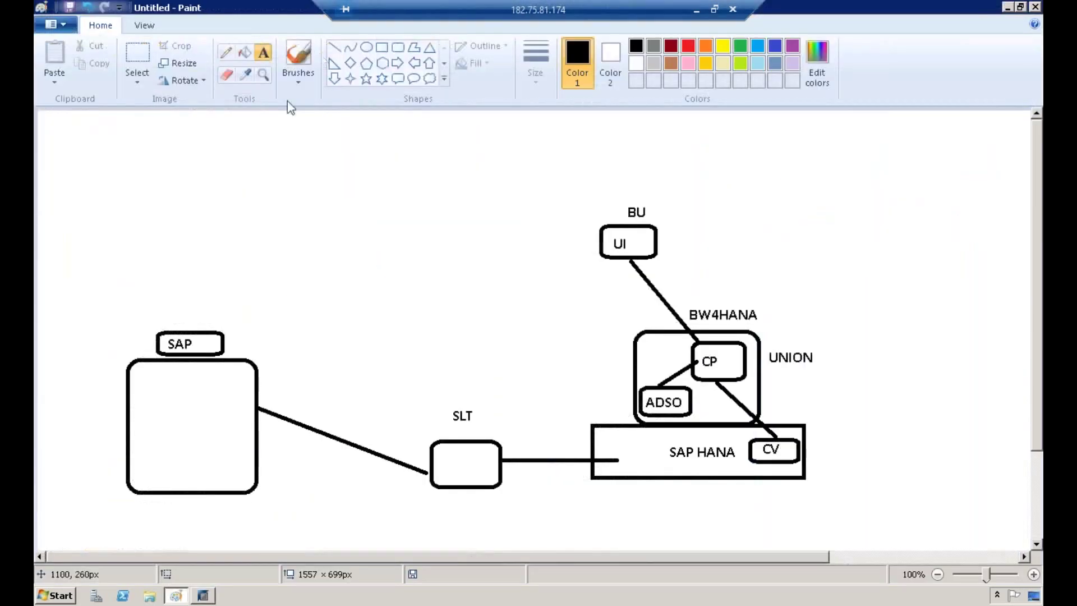